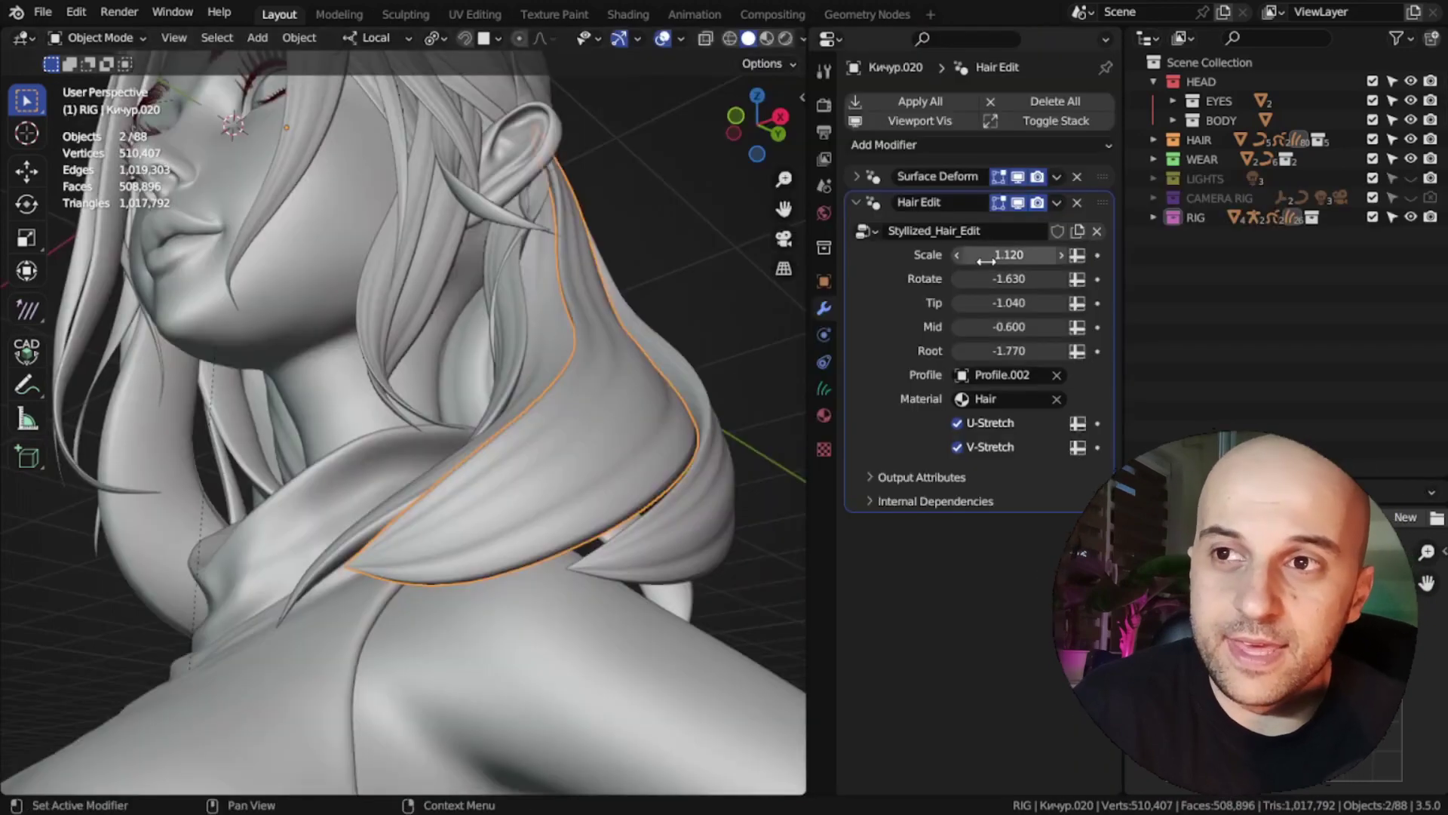
Step: Reshape the selected hair lock with the Hair Edit modifier: Scale 1.470, Tip -1.970 and Mid 0.910
left_click_drag(981, 255, 1011, 255)
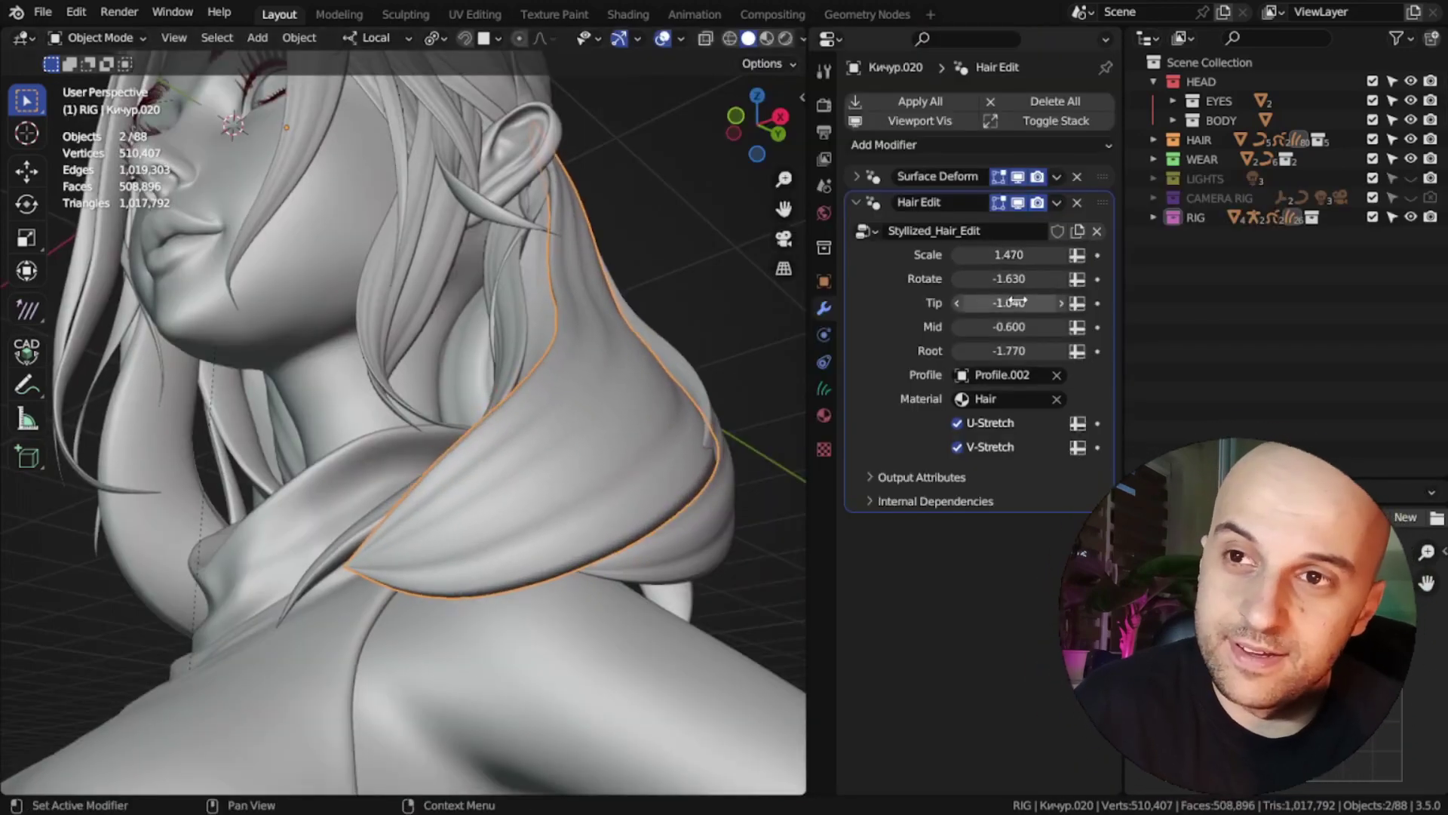
left_click_drag(1015, 304, 966, 326)
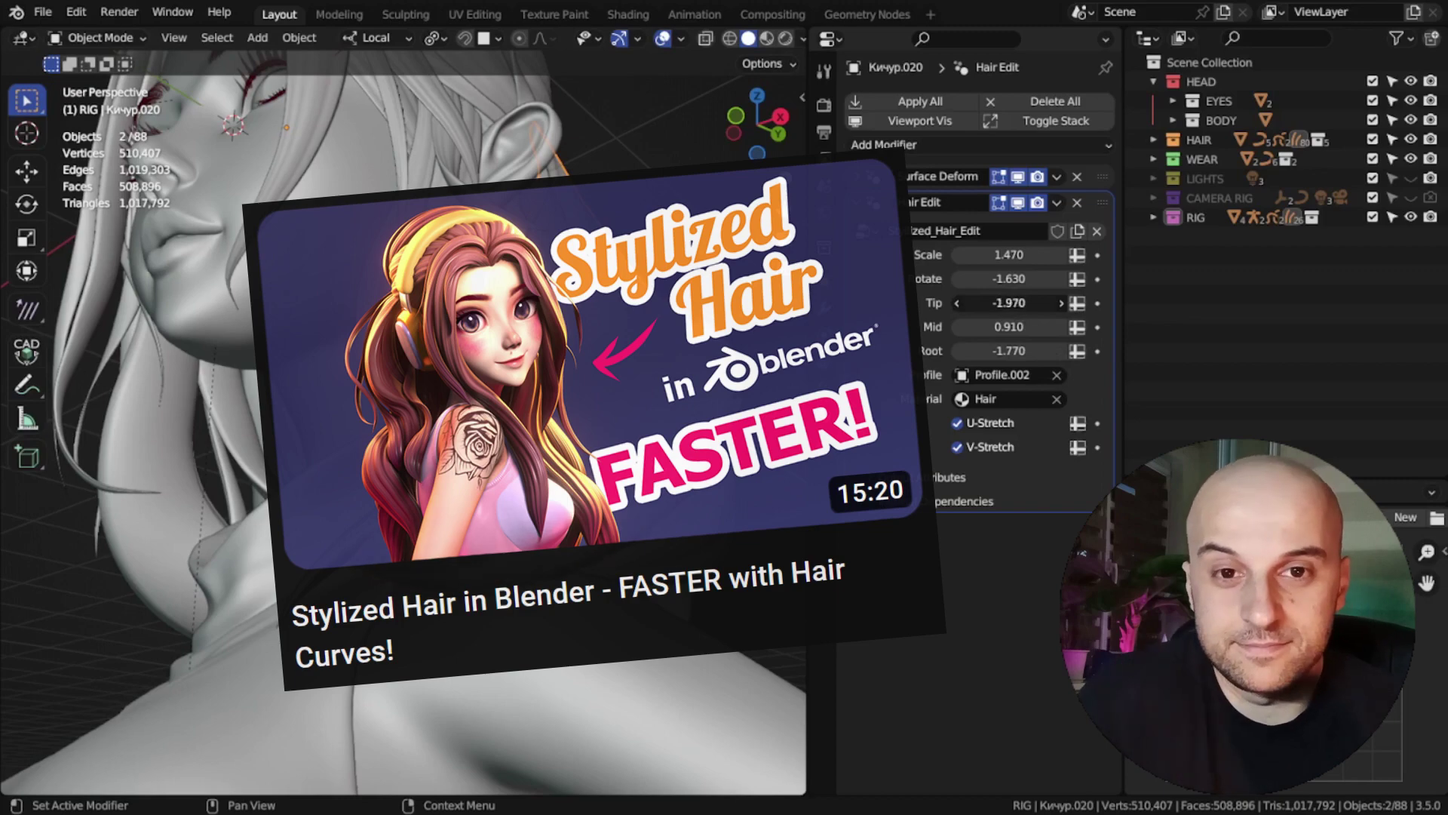
left_click_drag(1010, 302, 981, 302)
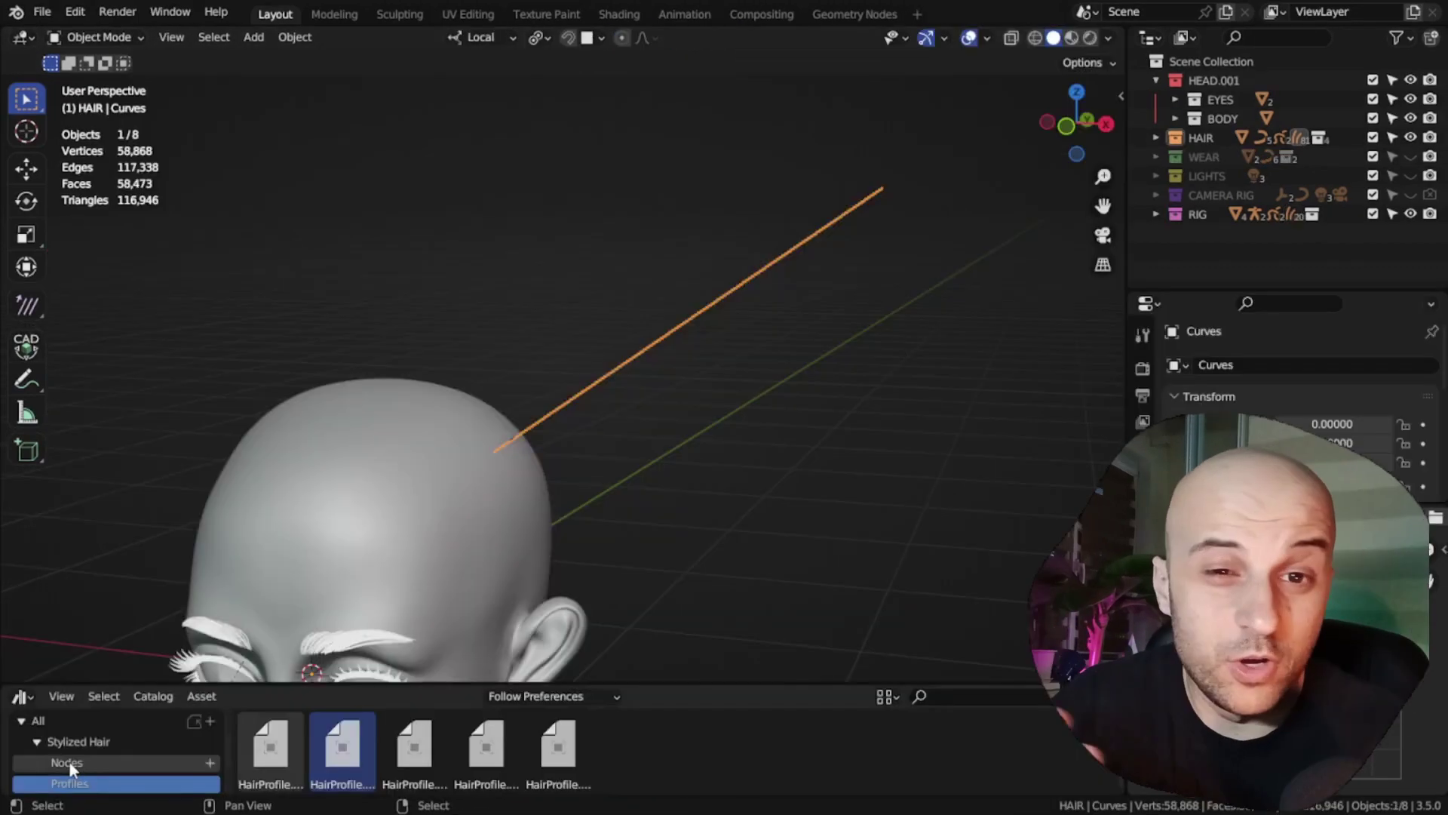
Step: Apply the Stylized Hair Edit node asset to the straight hair curve and add a hair profile asset to the scene
left_click(69, 762)
left_click_drag(343, 745, 689, 322)
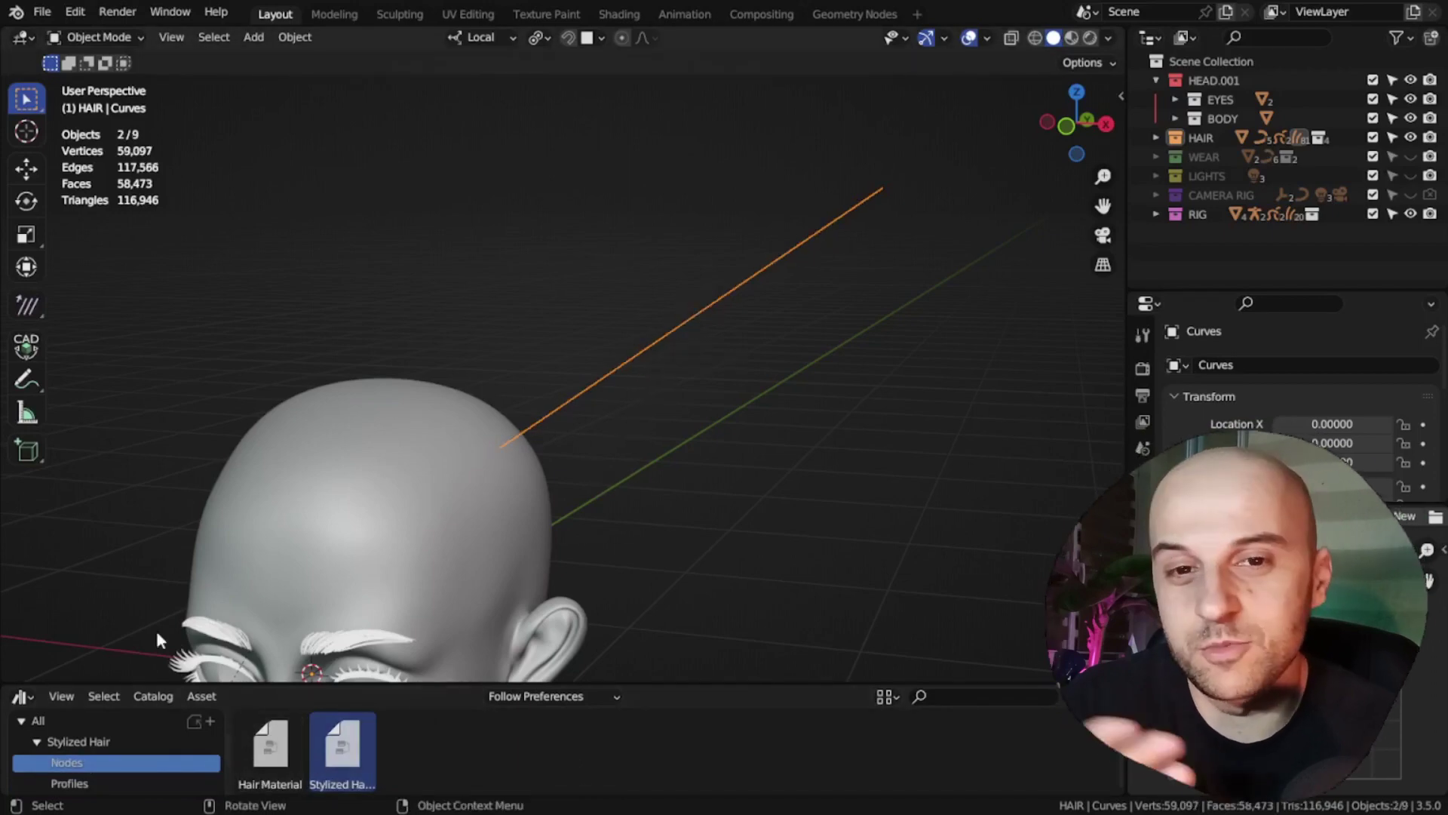
left_click(69, 783)
left_click_drag(420, 732, 789, 550)
left_click(705, 309)
middle_click_drag(713, 422, 730, 486)
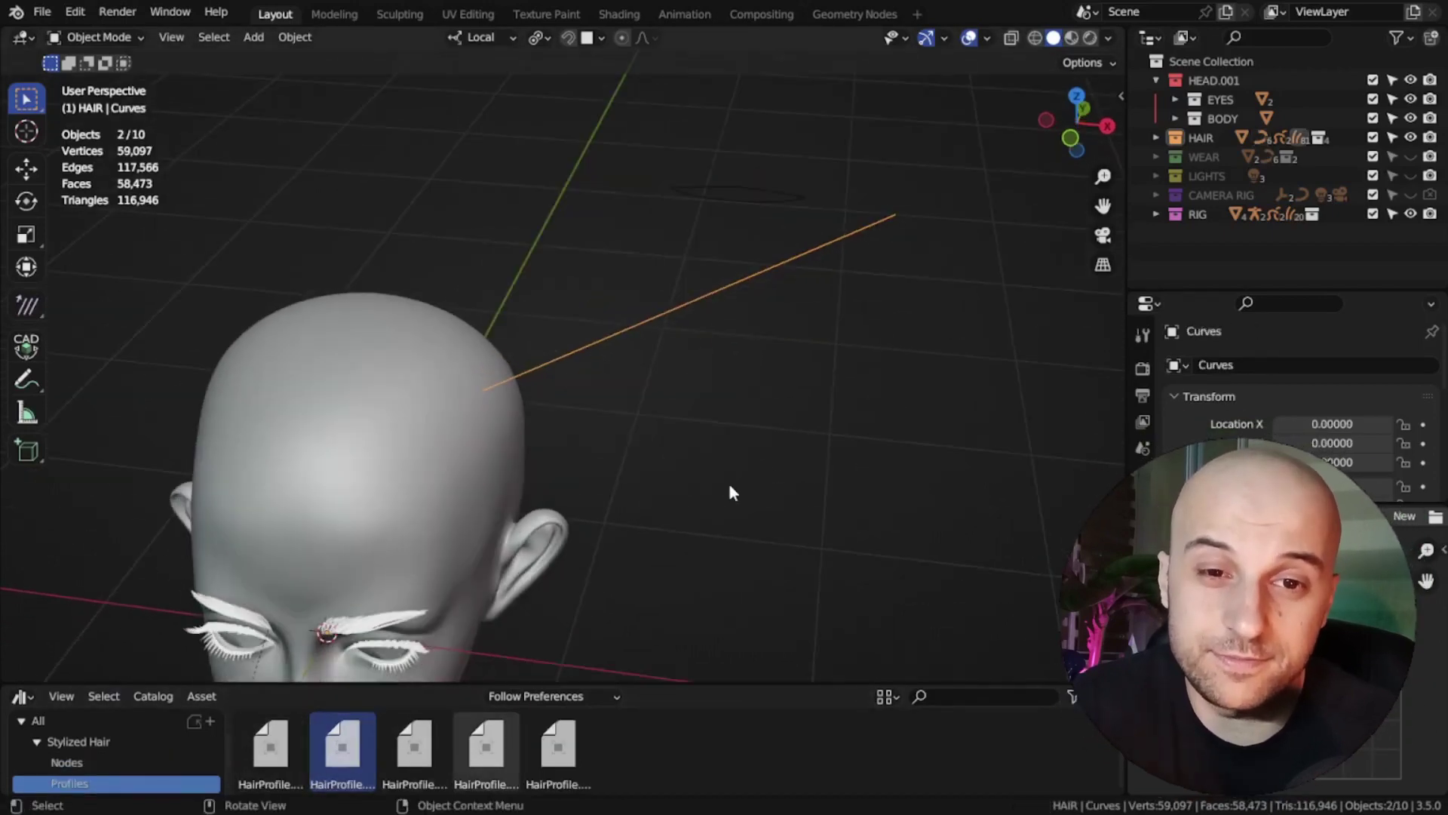
Step: Assign HairProfile.001 as the strand's profile and set its Rotation to -2.800 in the Stylized Hair Edit modifier
left_click_drag(1274, 291, 1274, 233)
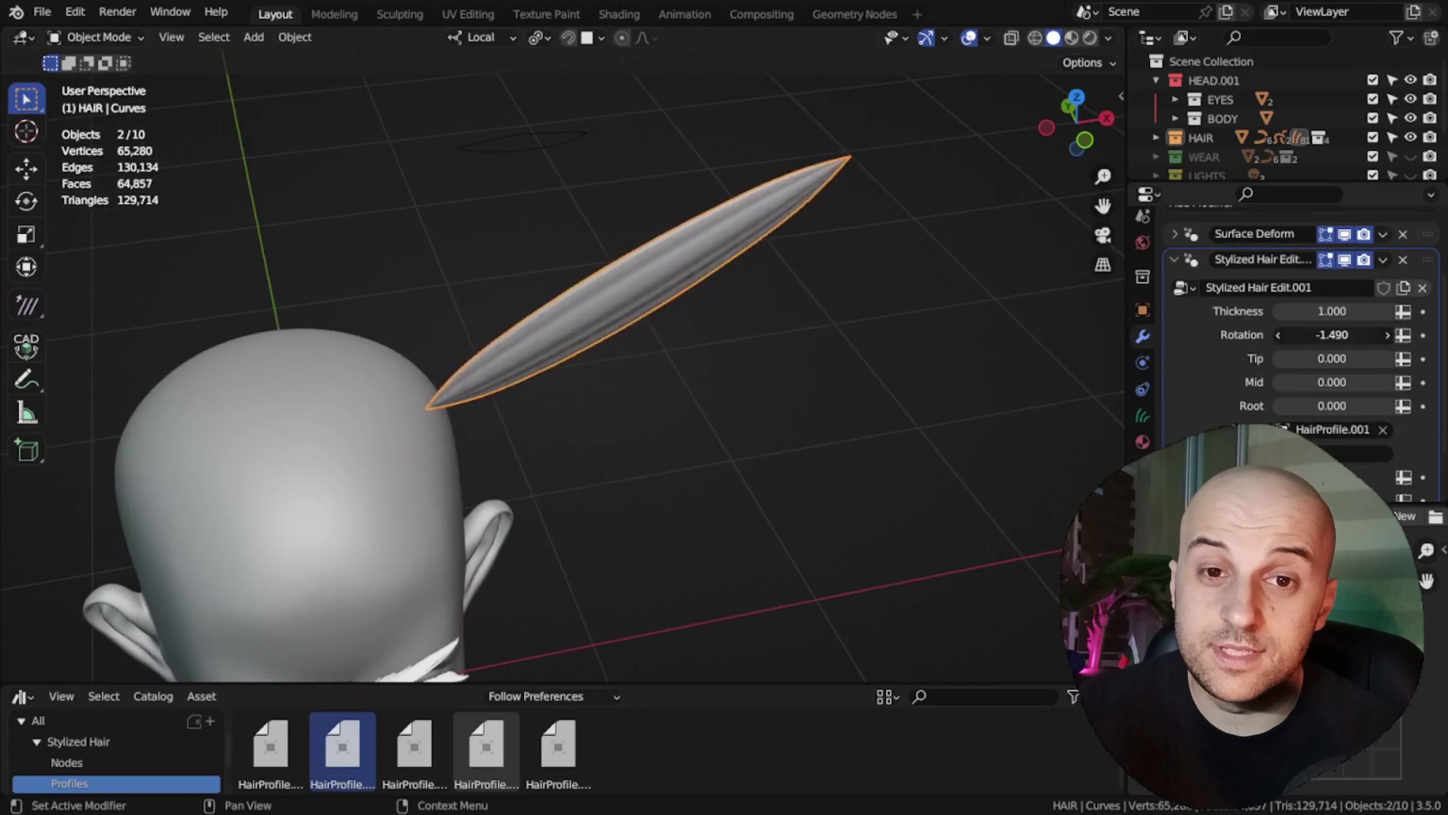
left_click_drag(1332, 334, 1233, 335)
Step: Switch the hair strand to Sculpt Mode and comb it down so it hangs behind the ear along the back of the head
mouse_move(928, 290)
middle_mouse_down()
mouse_move(736, 365)
mouse_move(705, 317)
mouse_move(620, 359)
middle_mouse_up()
key("ctrl+Tab")
left_click(723, 462)
key("shift+space")
left_click(668, 357)
left_click_drag(620, 359, 819, 372)
middle_click_drag(820, 379, 679, 200)
mouse_move(679, 201)
left_mouse_down()
mouse_move(663, 453)
mouse_move(717, 540)
mouse_move(610, 414)
mouse_move(588, 598)
left_mouse_up()
middle_click_drag(588, 597, 430, 634)
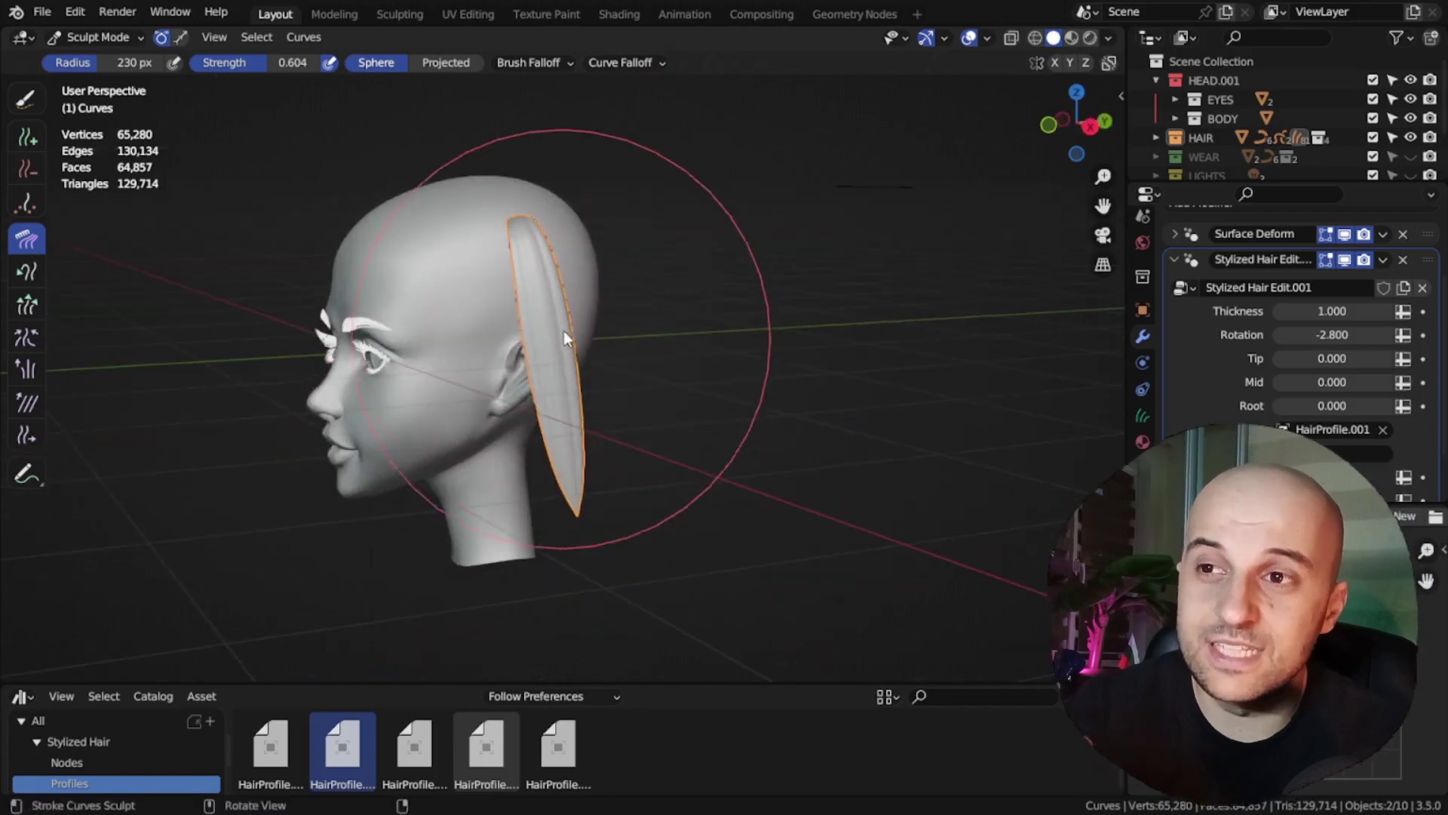
key("shift+space")
left_click(537, 447)
middle_click_drag(537, 432, 647, 279)
key("shift+space")
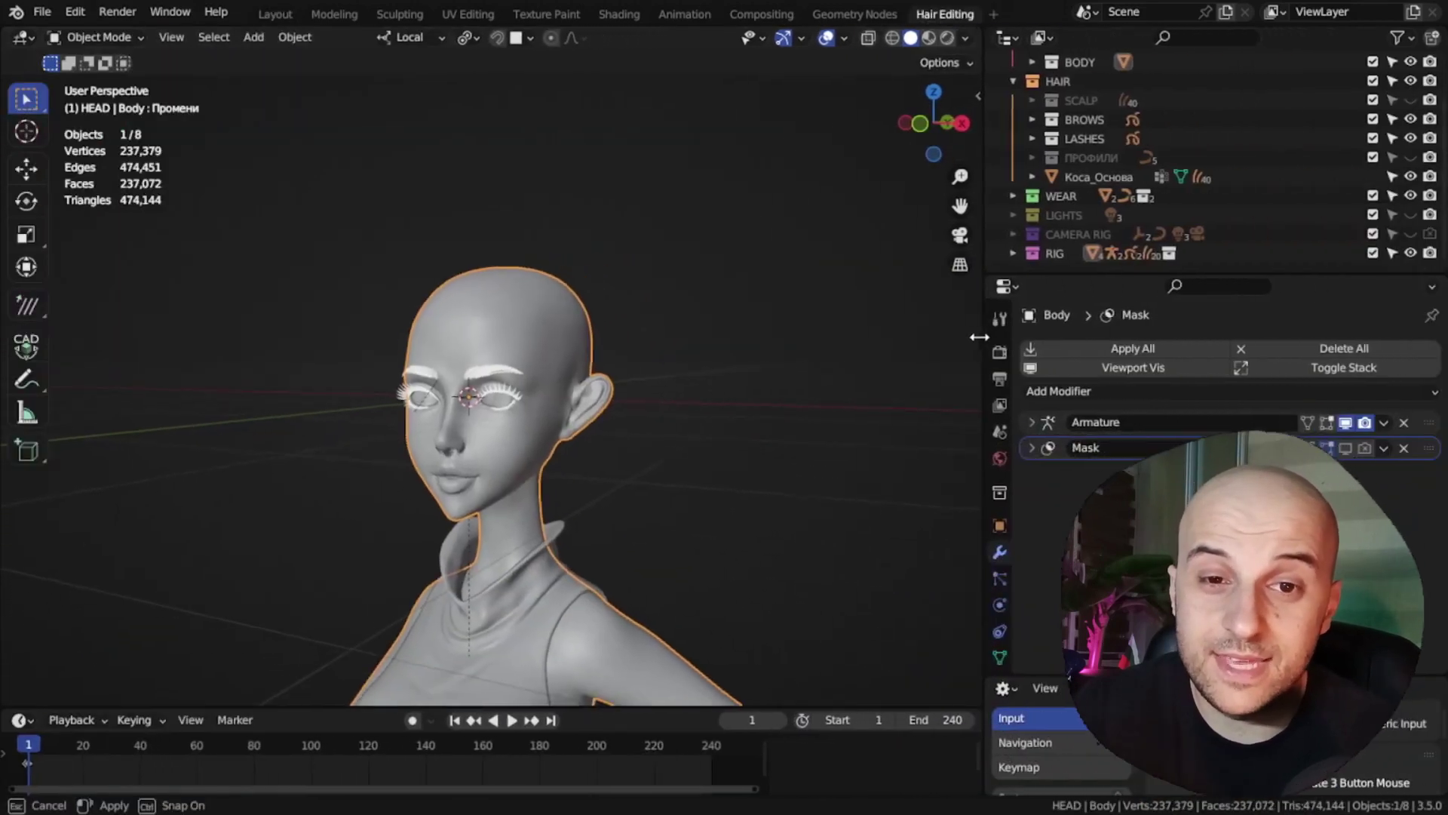
Step: Resize the side editor areas of the Hair Editing workspace and change the upper one to an Image Editor
mouse_move(973, 279)
left_mouse_down()
mouse_move(902, 279)
mouse_move(882, 245)
left_mouse_up()
left_click_drag(973, 674, 973, 374)
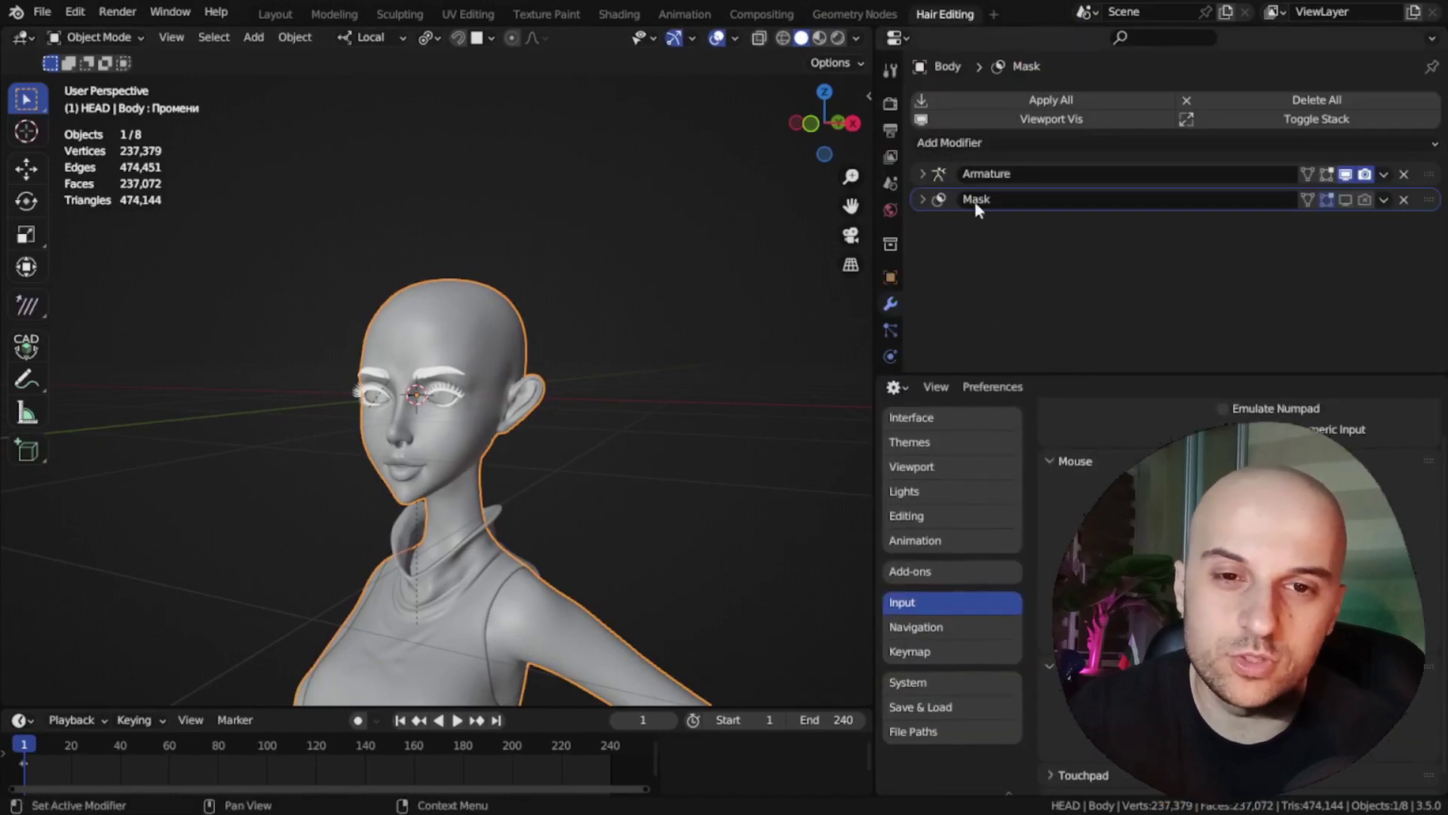
left_click(897, 37)
left_click(275, 132)
left_click_drag(876, 321, 915, 326)
Step: Split the Preferences area in two, turning one part into an Outliner and the other into a Properties editor showing modifiers
left_click_drag(919, 381, 1210, 400)
left_click(1232, 389)
left_click(1162, 440)
left_click(935, 387)
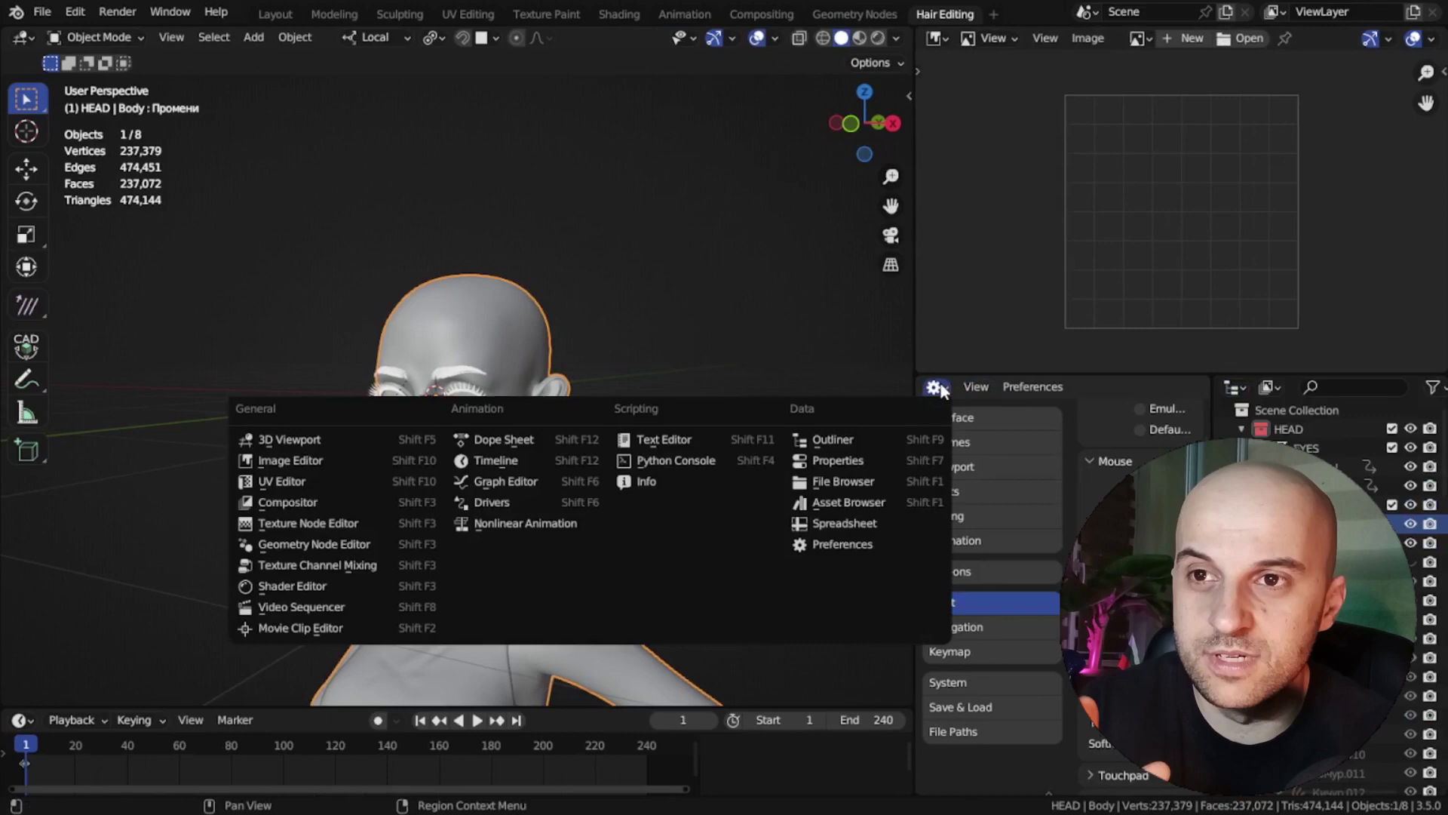
left_click(838, 461)
left_click(935, 649)
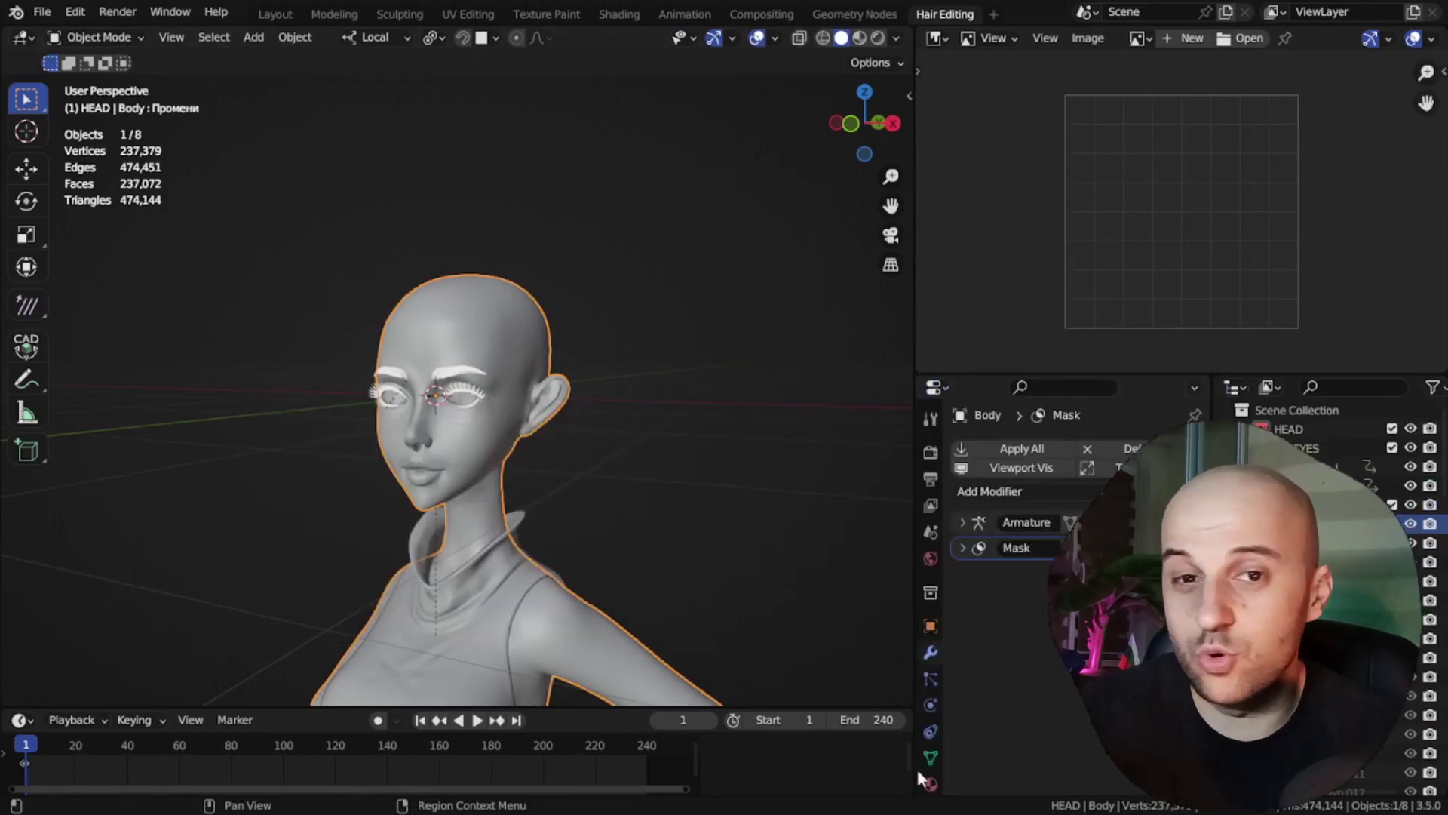
left_click_drag(916, 767, 824, 661)
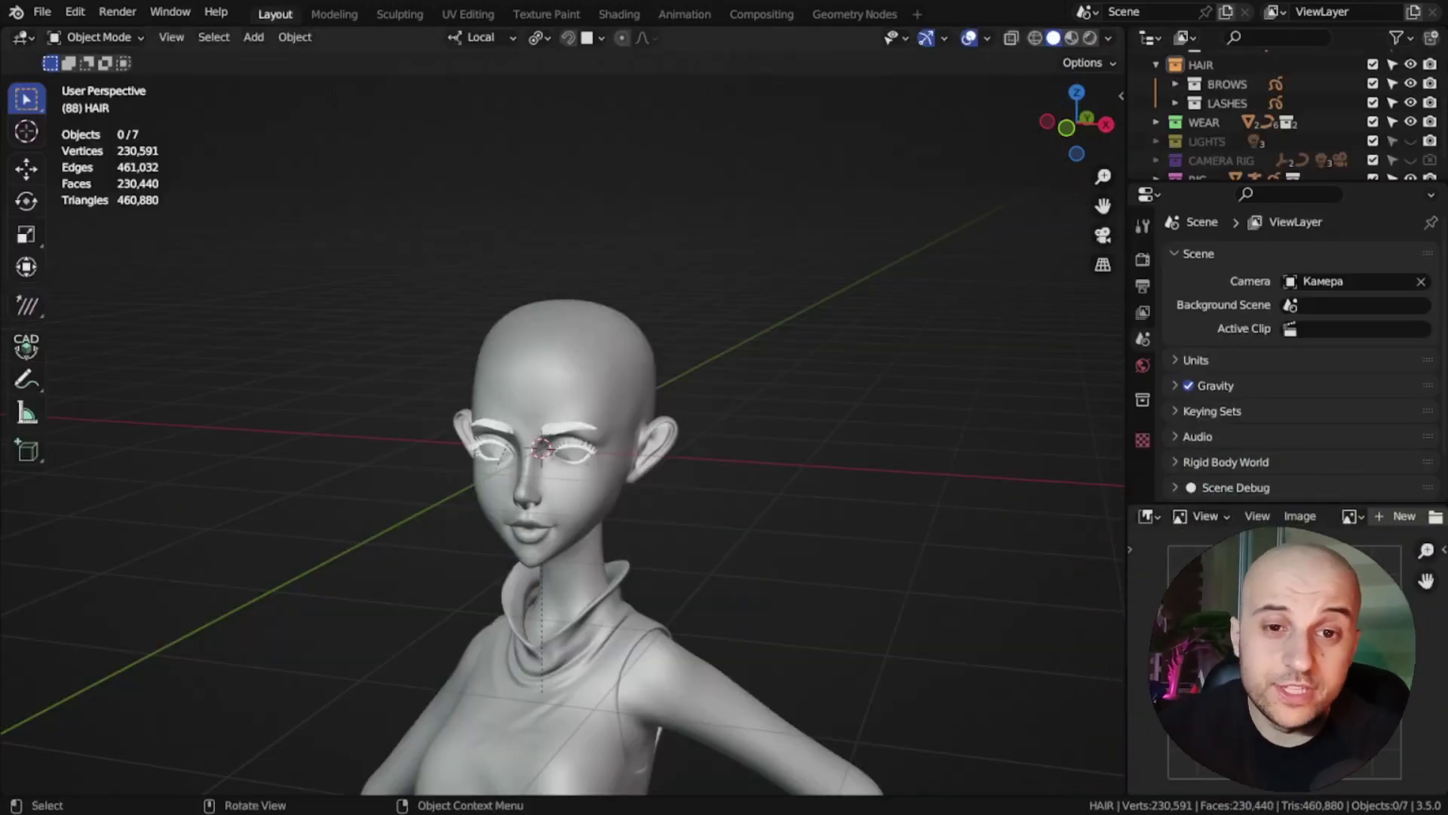
Step: Select the character's body mesh and enable its Mask modifier in the viewport
scroll(667, 539, "up", 3)
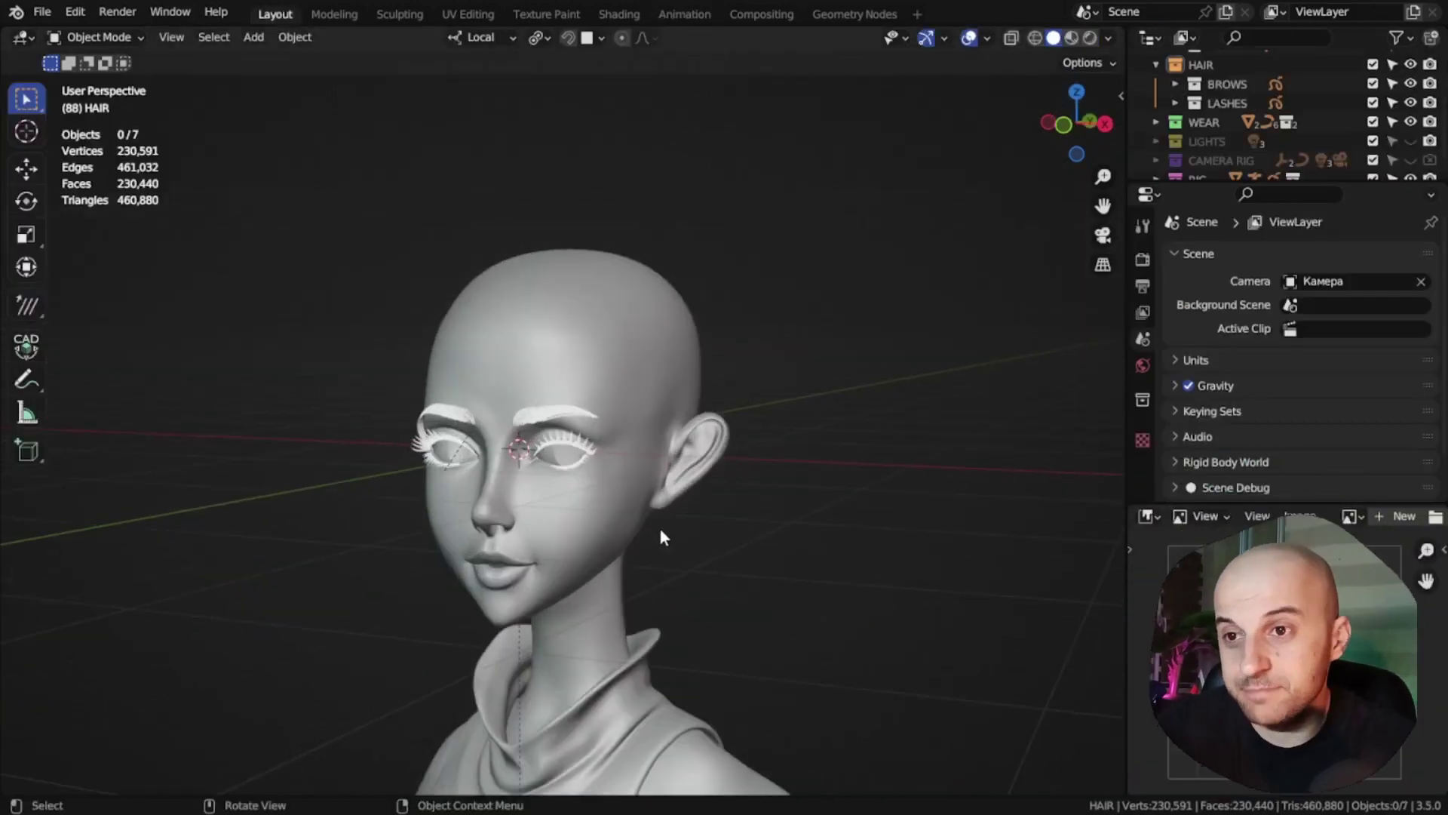
mouse_move(661, 532)
middle_mouse_down()
mouse_move(826, 476)
mouse_move(694, 472)
mouse_move(789, 505)
mouse_move(686, 543)
middle_mouse_up()
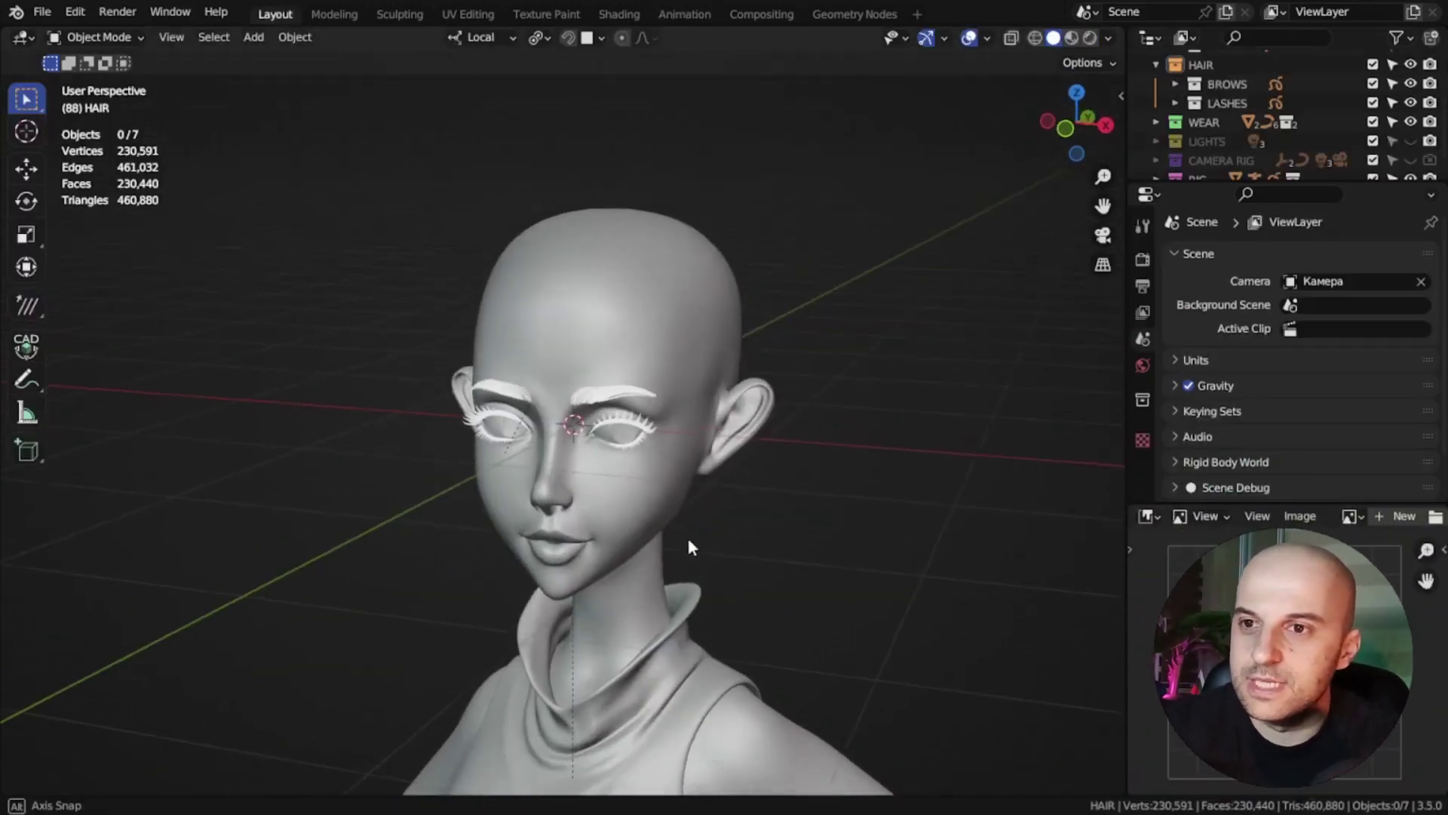
left_click(720, 330)
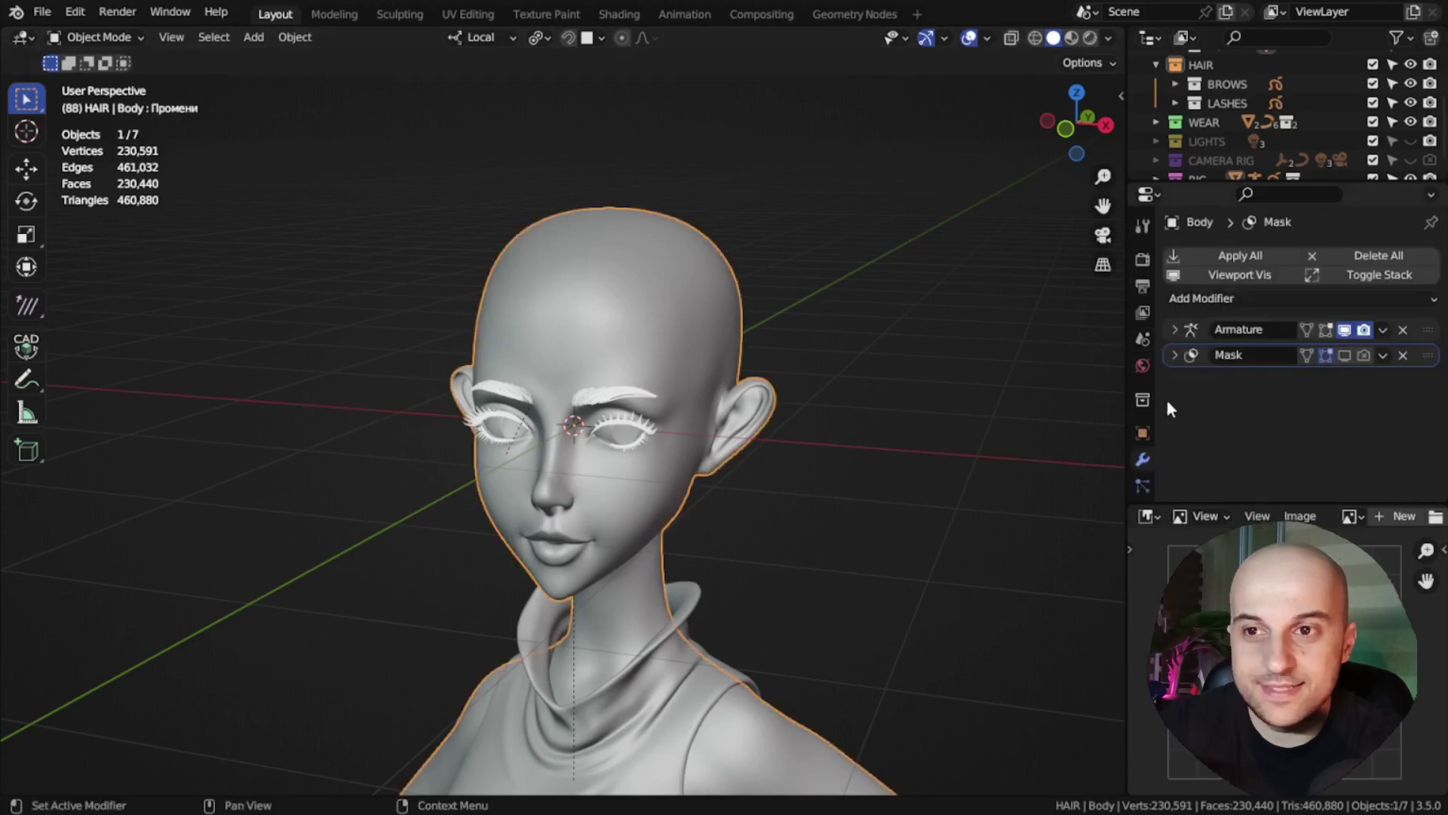
left_click(1344, 355)
middle_click_drag(898, 496, 762, 614)
Step: Hide the turtleneck blouse object, leaving the masked head with its brows and lashes in view
left_click(736, 596)
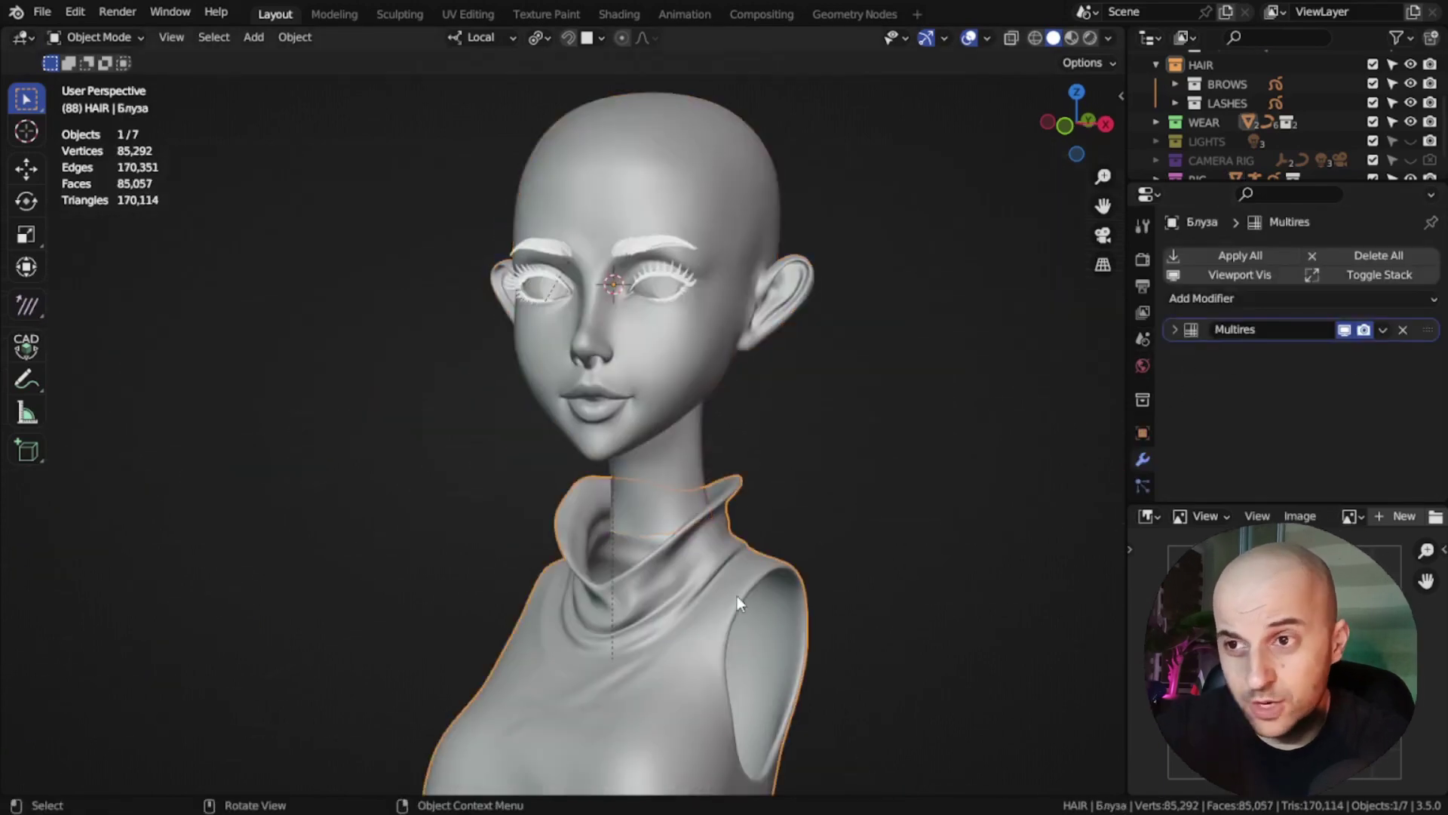
key("h")
middle_click_drag(798, 410, 910, 462)
key("z")
left_click(857, 395)
mouse_move(857, 395)
middle_mouse_down()
mouse_move(750, 442)
mouse_move(780, 475)
middle_mouse_up()
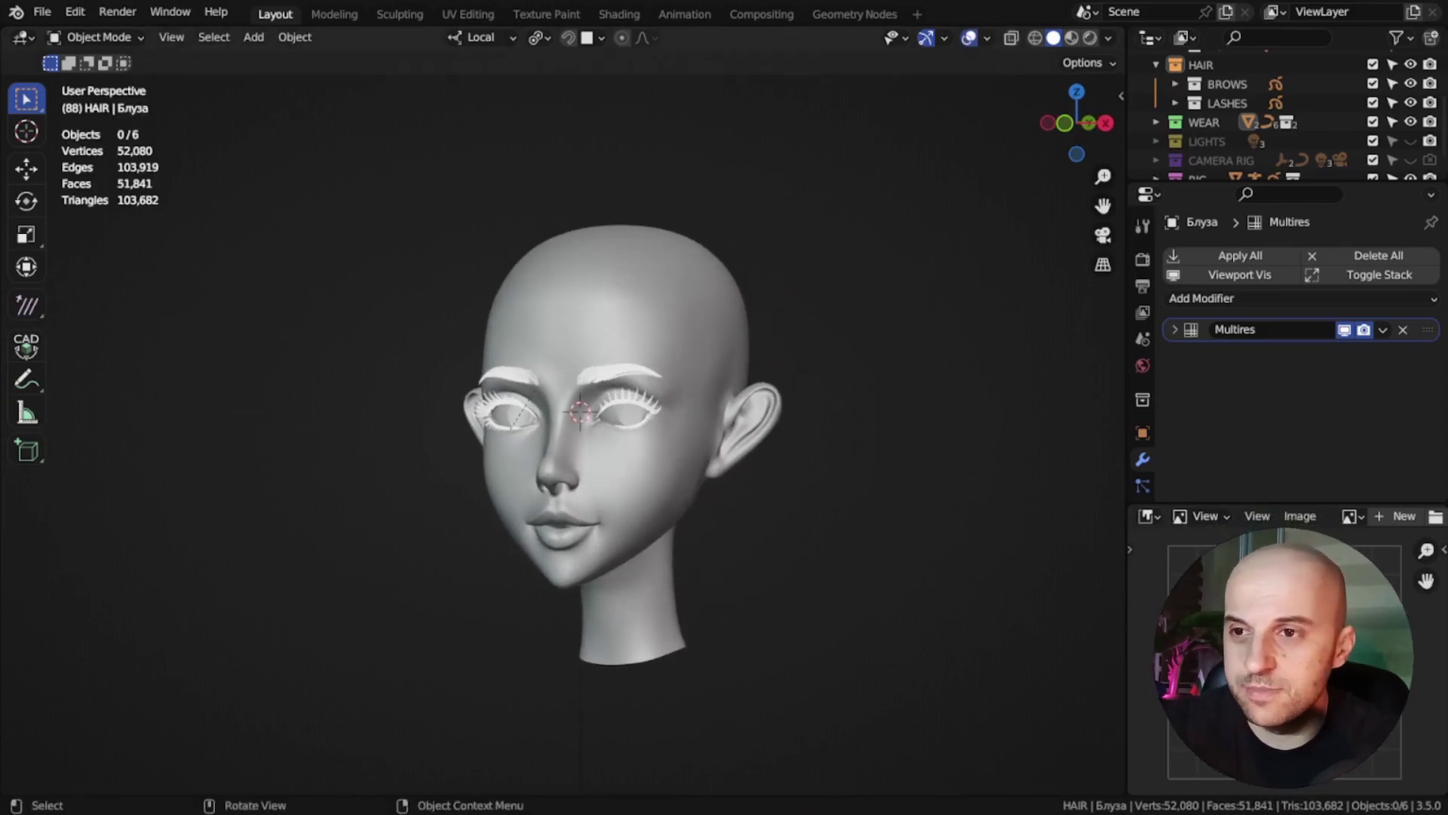
Step: Select the head of the body mesh and switch it to Edit Mode
left_click(702, 452)
middle_click_drag(921, 466, 866, 501)
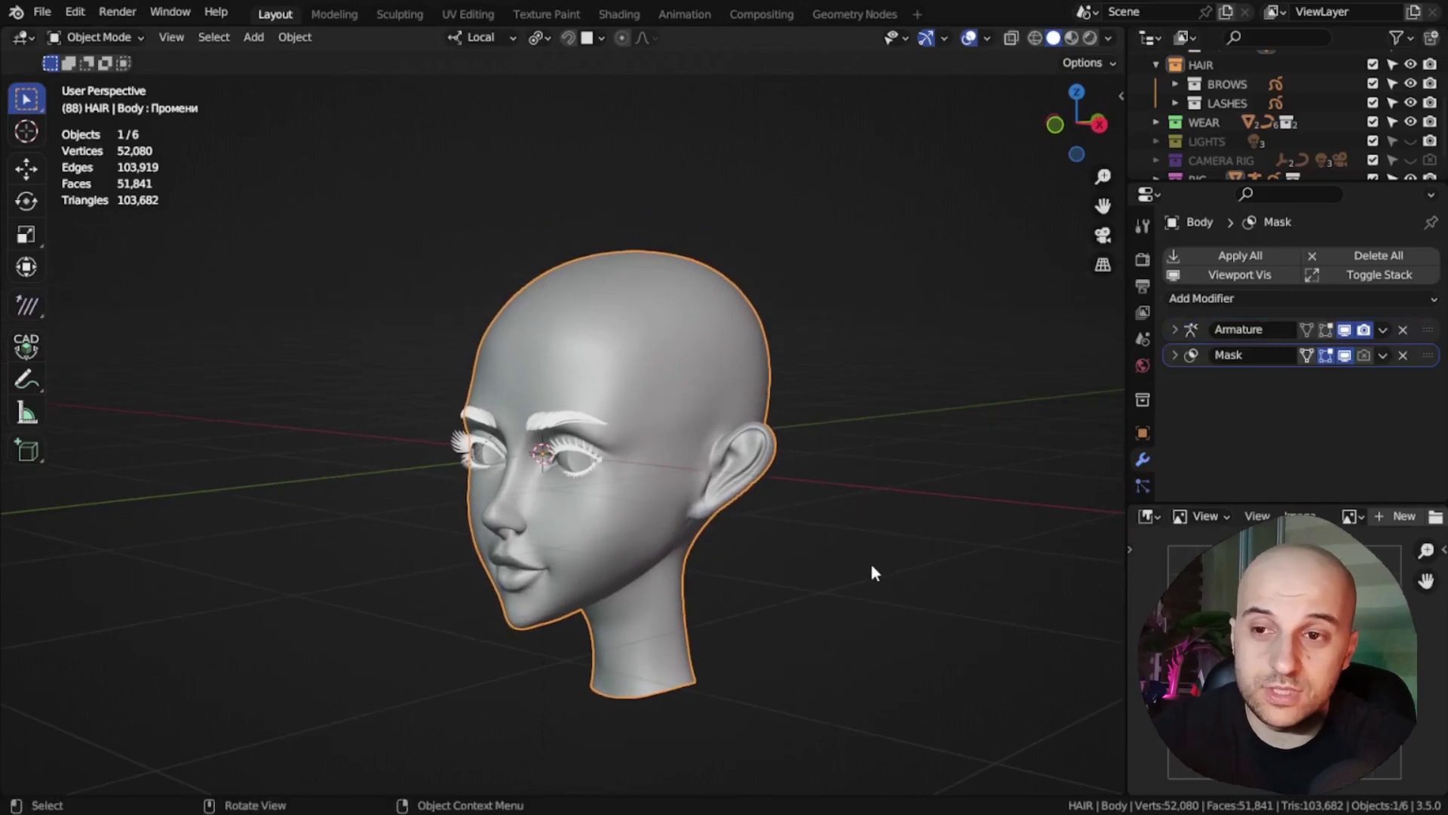
middle_click_drag(870, 573, 857, 267)
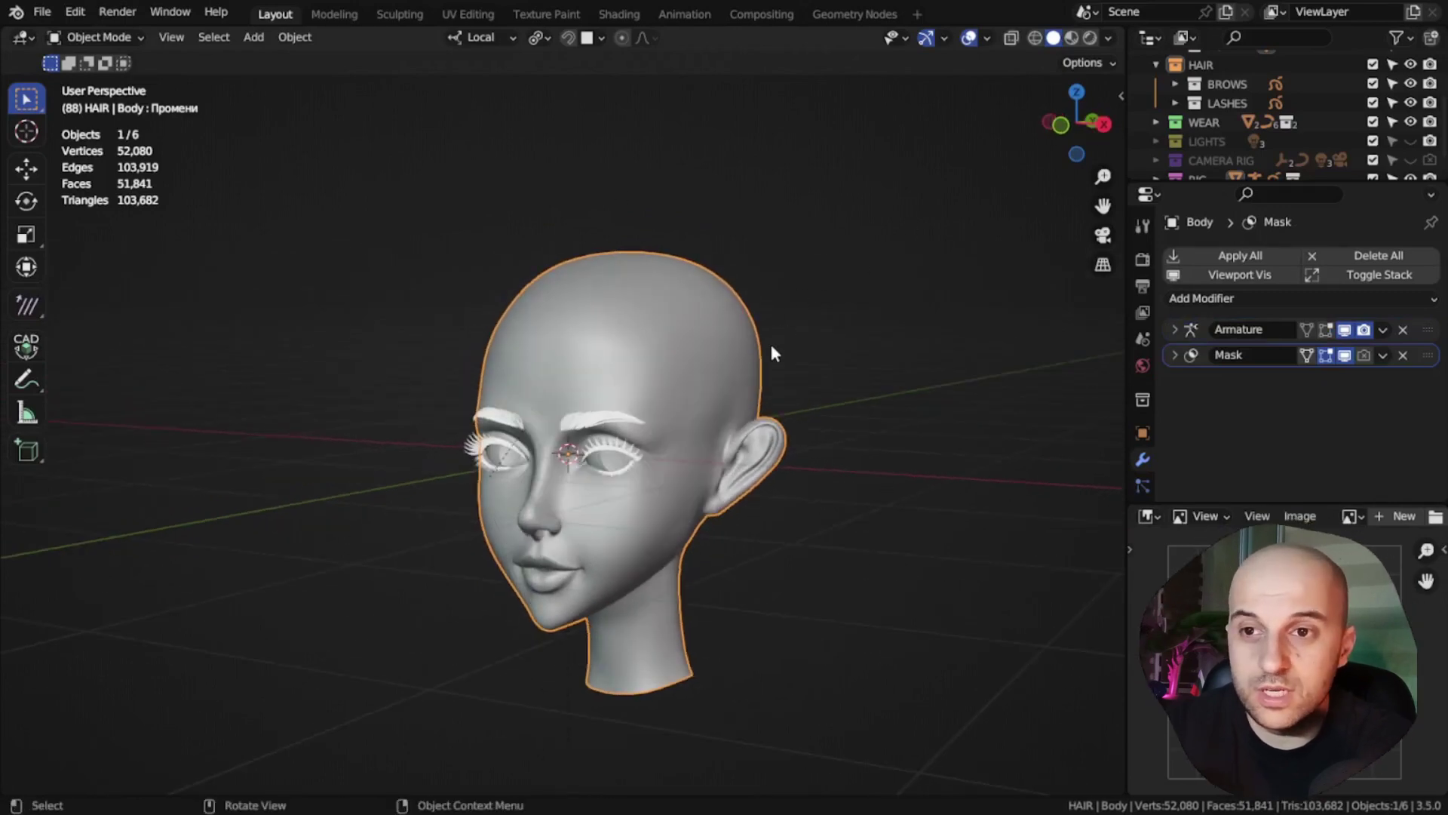
middle_click_drag(771, 353, 608, 388)
key("ctrl+Tab")
left_click(766, 377)
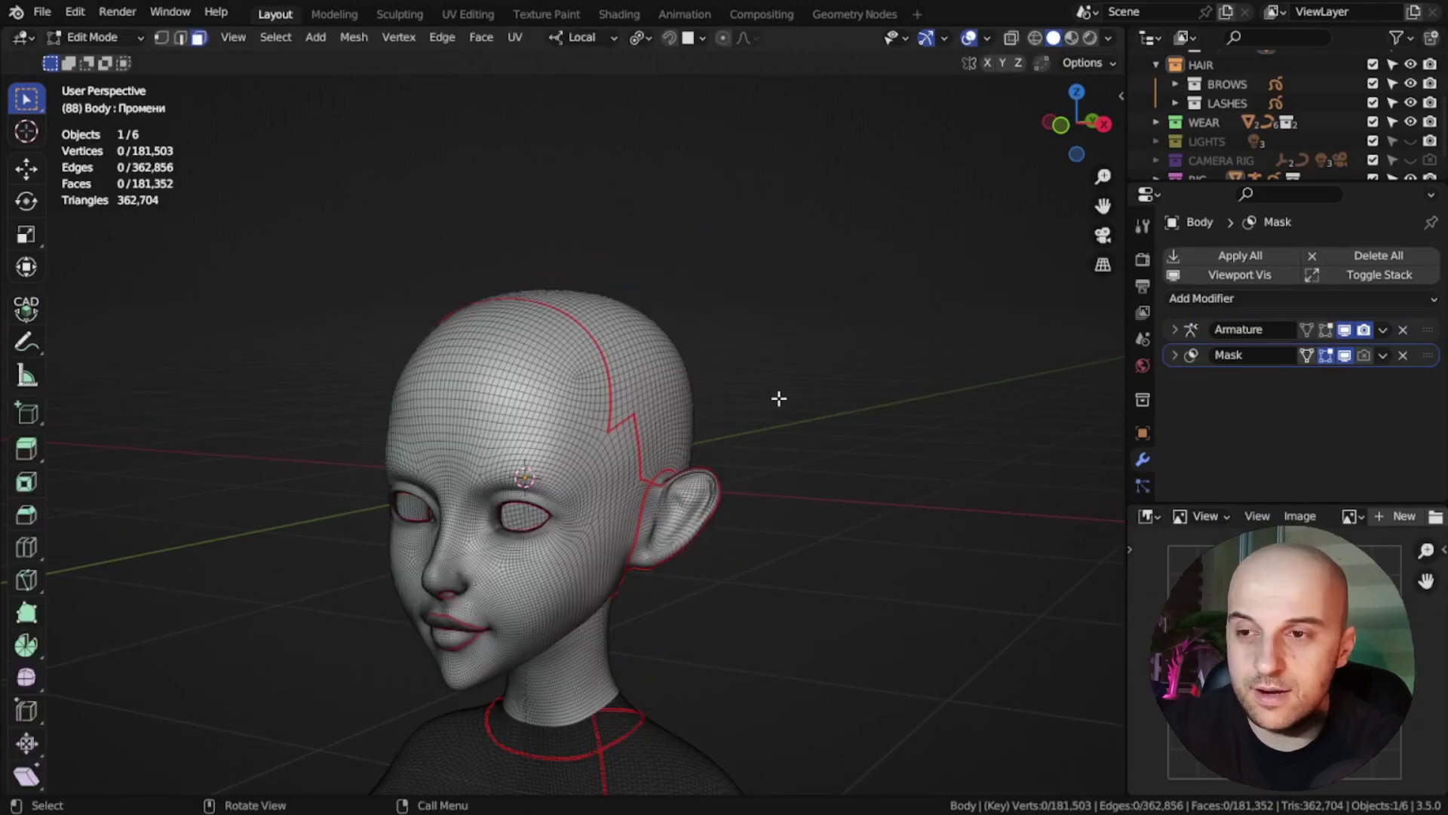
Step: In the right orthographic view with X-ray on, circle-select the hairline faces from the forehead around the ear towards the nape
middle_click_drag(868, 400, 611, 353)
scroll(664, 380, "up", 3)
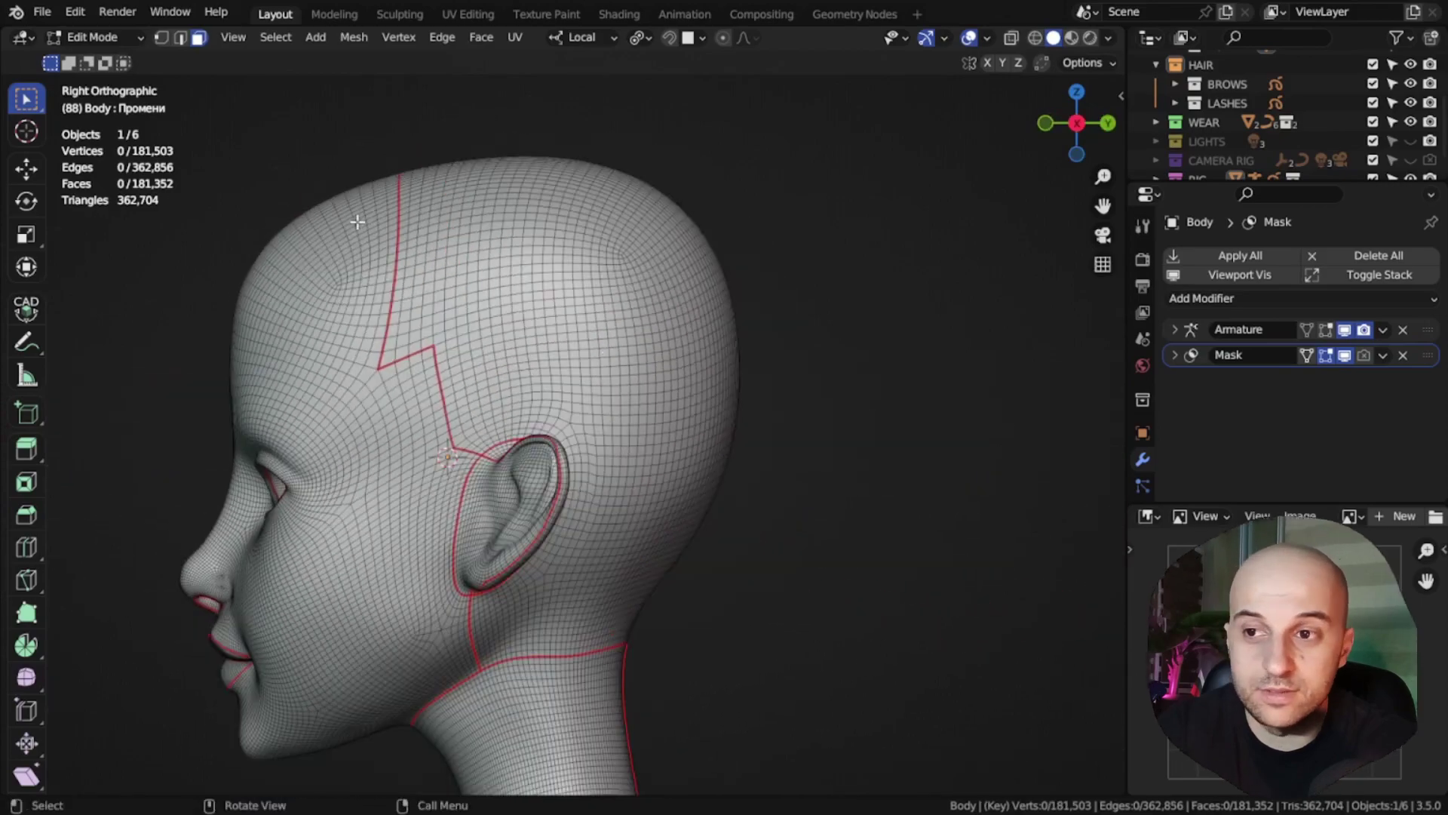
key("alt+z")
key("c")
left_click_drag(290, 239, 349, 319)
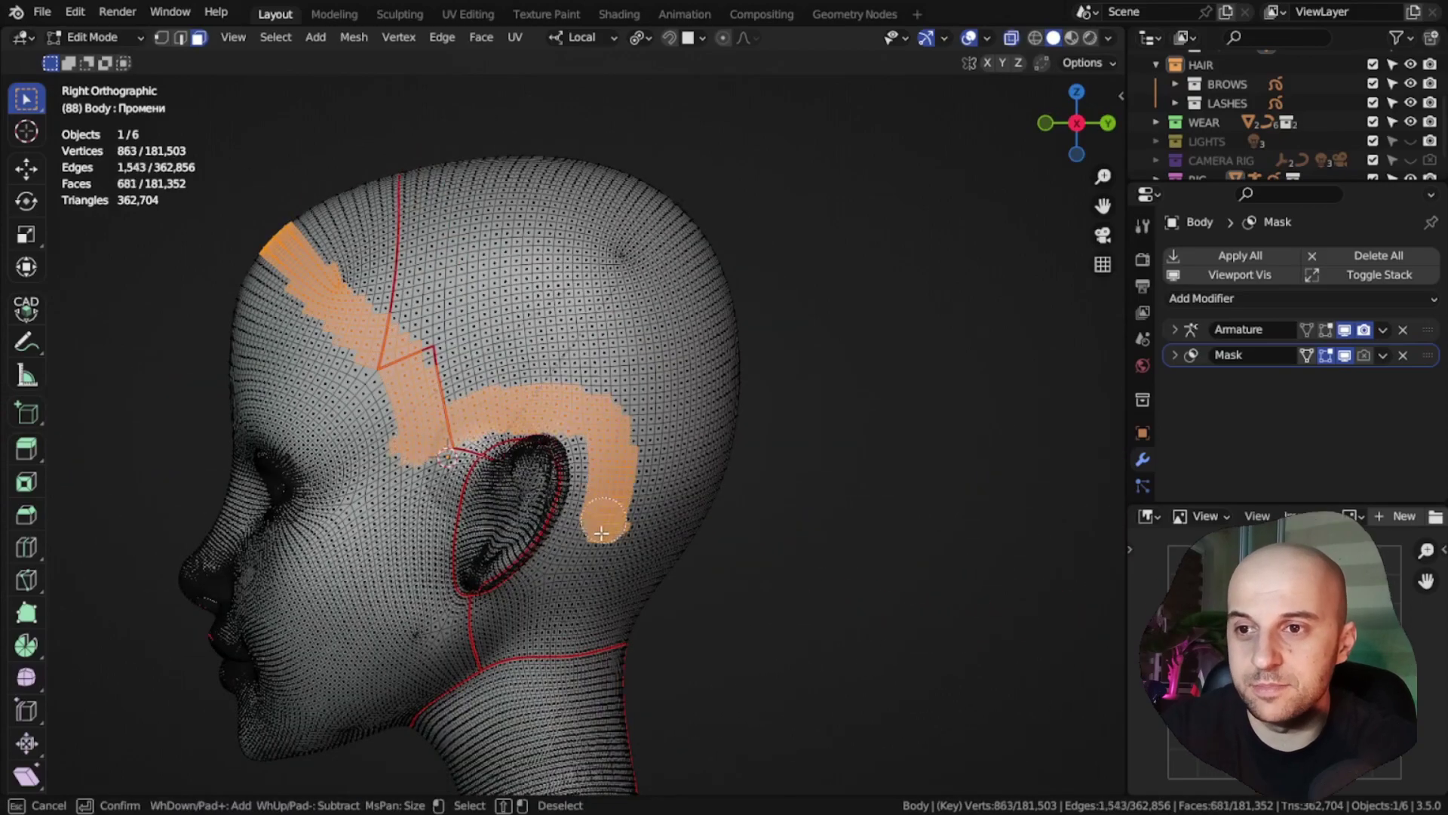
Step: Extend the selection to all scalp faces above the hairline and turn X-ray off
key("ctrl+l")
middle_click_drag(663, 517, 675, 362)
key("alt+z")
key("c")
left_click_drag(638, 419, 560, 418)
middle_click_drag(698, 343, 777, 354)
left_click_drag(588, 415, 545, 453)
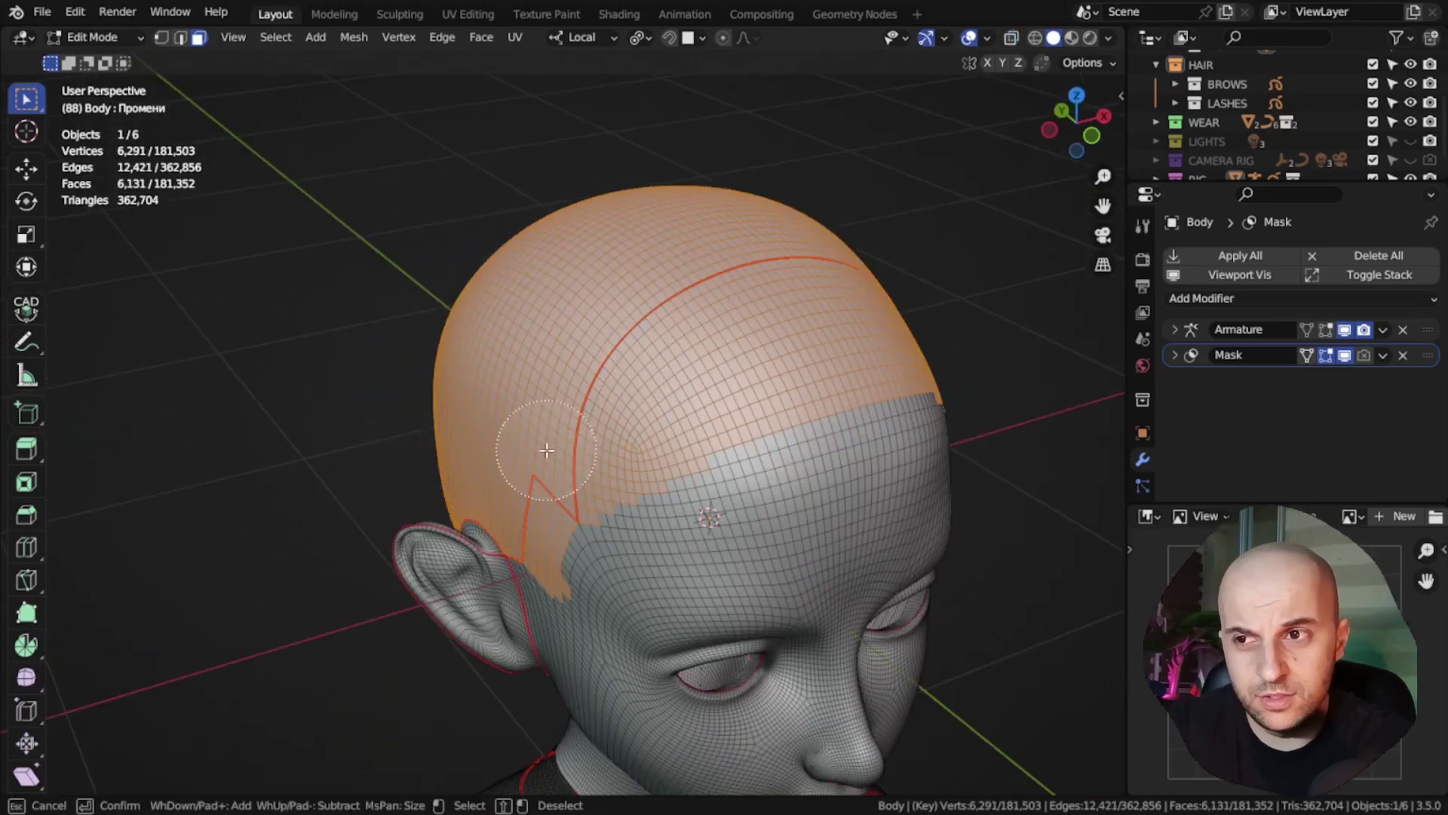
Step: Refine the scalp selection along the forehead, temples, sideburns and behind the ears using circle select
scroll(504, 433, "up", 3)
mouse_move(545, 453)
middle_mouse_down()
mouse_move(504, 433)
mouse_move(600, 445)
middle_mouse_up()
left_click_drag(603, 449, 620, 504)
middle_click_drag(620, 504, 378, 393)
mouse_move(377, 389)
left_mouse_down()
mouse_move(438, 381)
mouse_move(663, 535)
left_mouse_up()
middle_click_drag(664, 536, 483, 453)
left_click_drag(483, 452, 487, 498)
mouse_move(486, 498)
middle_mouse_down()
mouse_move(718, 494)
mouse_move(679, 513)
middle_mouse_up()
left_click_drag(679, 512, 655, 530)
left_click(630, 508)
middle_click_drag(656, 530, 422, 407)
left_click(556, 429)
left_click_drag(603, 626, 620, 530)
key("Escape")
middle_click_drag(861, 556, 551, 497)
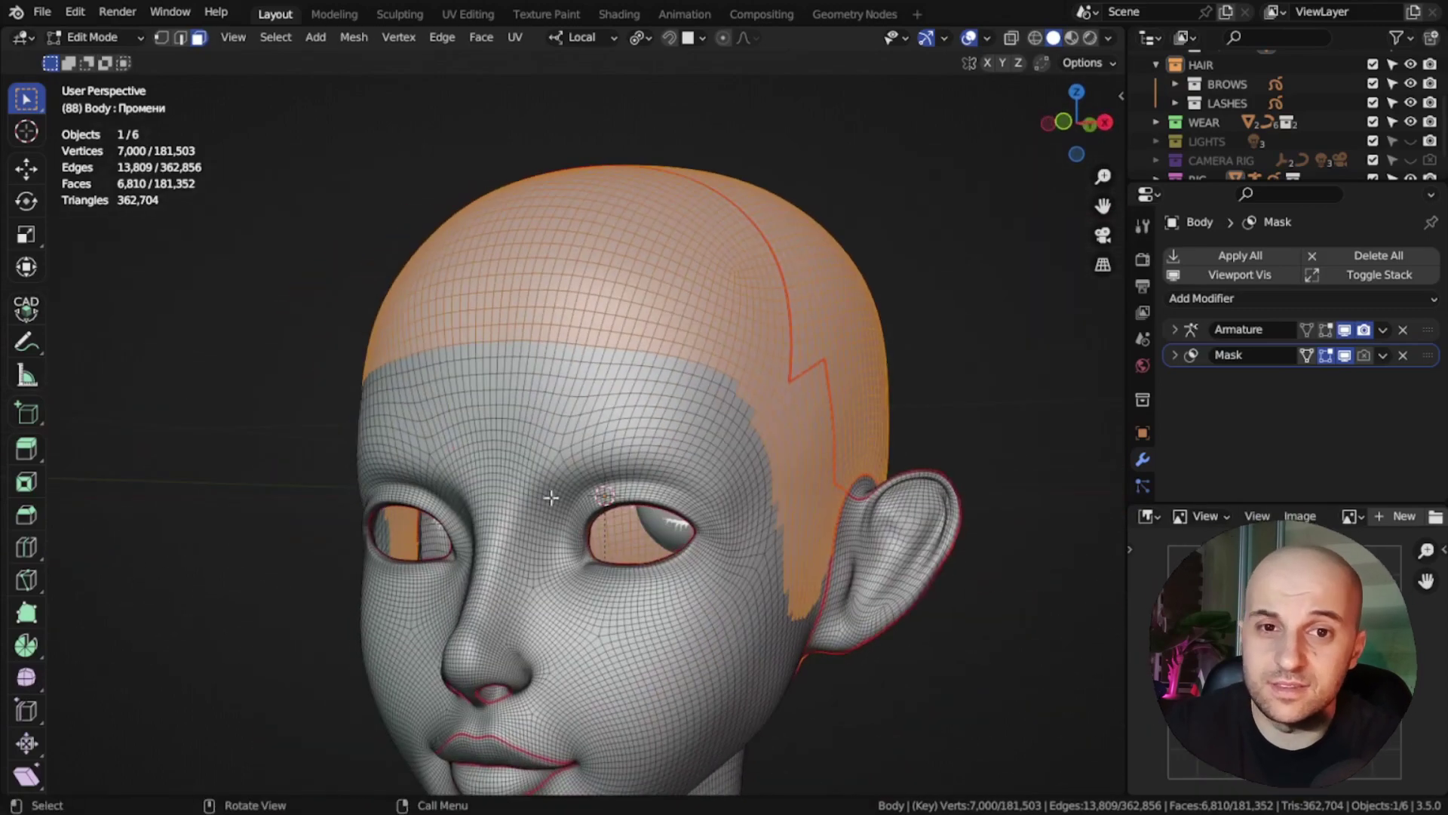
Step: Try a different forehead hairline by changing which faces are selected along its front edge
middle_click_drag(672, 579, 845, 520)
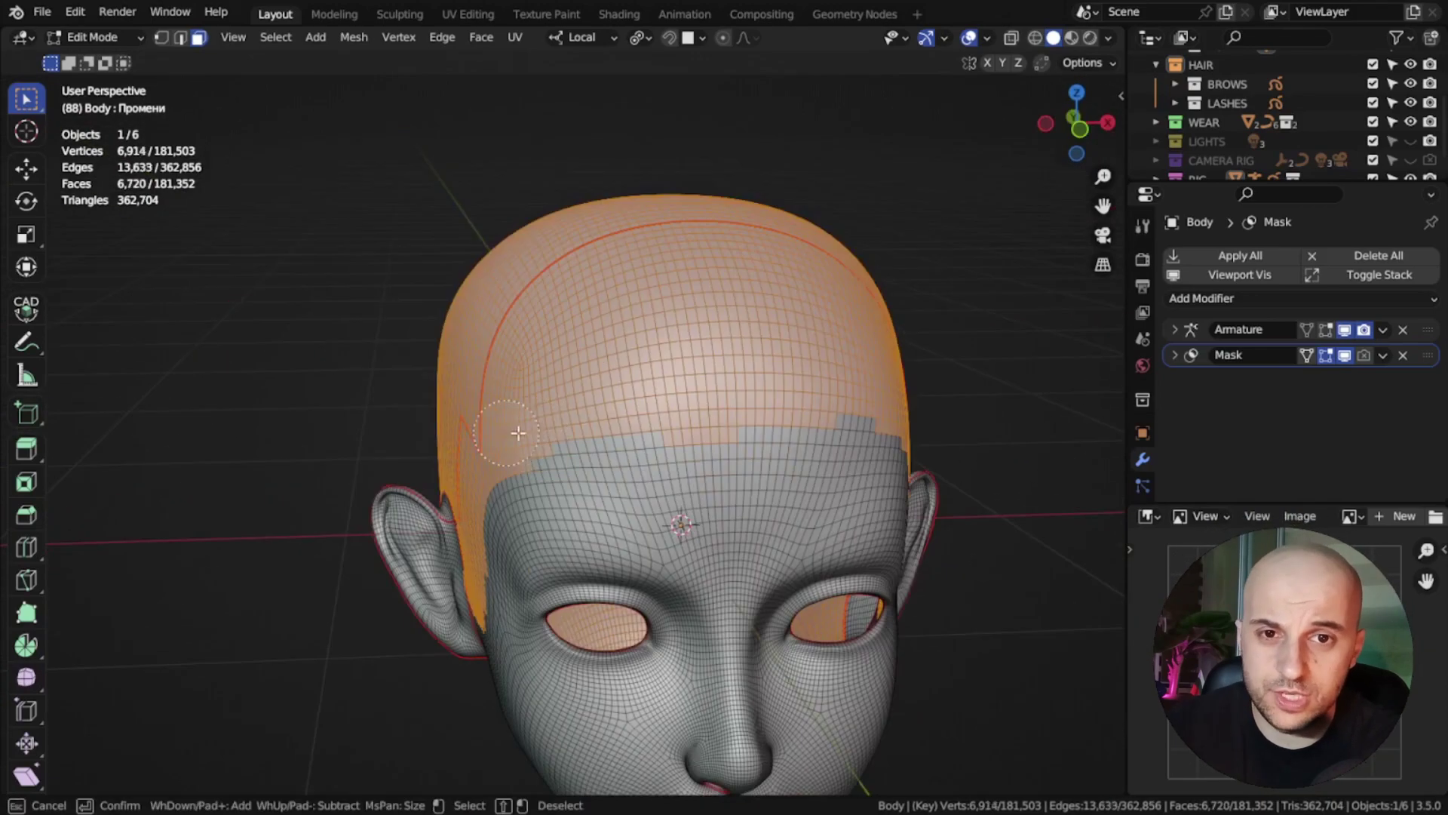
middle_click_drag(703, 500, 664, 436)
left_click(664, 436)
left_click(673, 528, "shift")
right_click(673, 528)
Step: Try selecting beard faces along the jaw instead of the scalp, and undo back to the scalp selection
mouse_move(623, 566)
middle_mouse_down()
mouse_move(611, 532)
mouse_move(782, 501)
mouse_move(867, 601)
middle_mouse_up()
key("alt+a")
key("c")
mouse_move(702, 547)
left_mouse_down()
mouse_move(577, 642)
mouse_move(722, 533)
left_mouse_up()
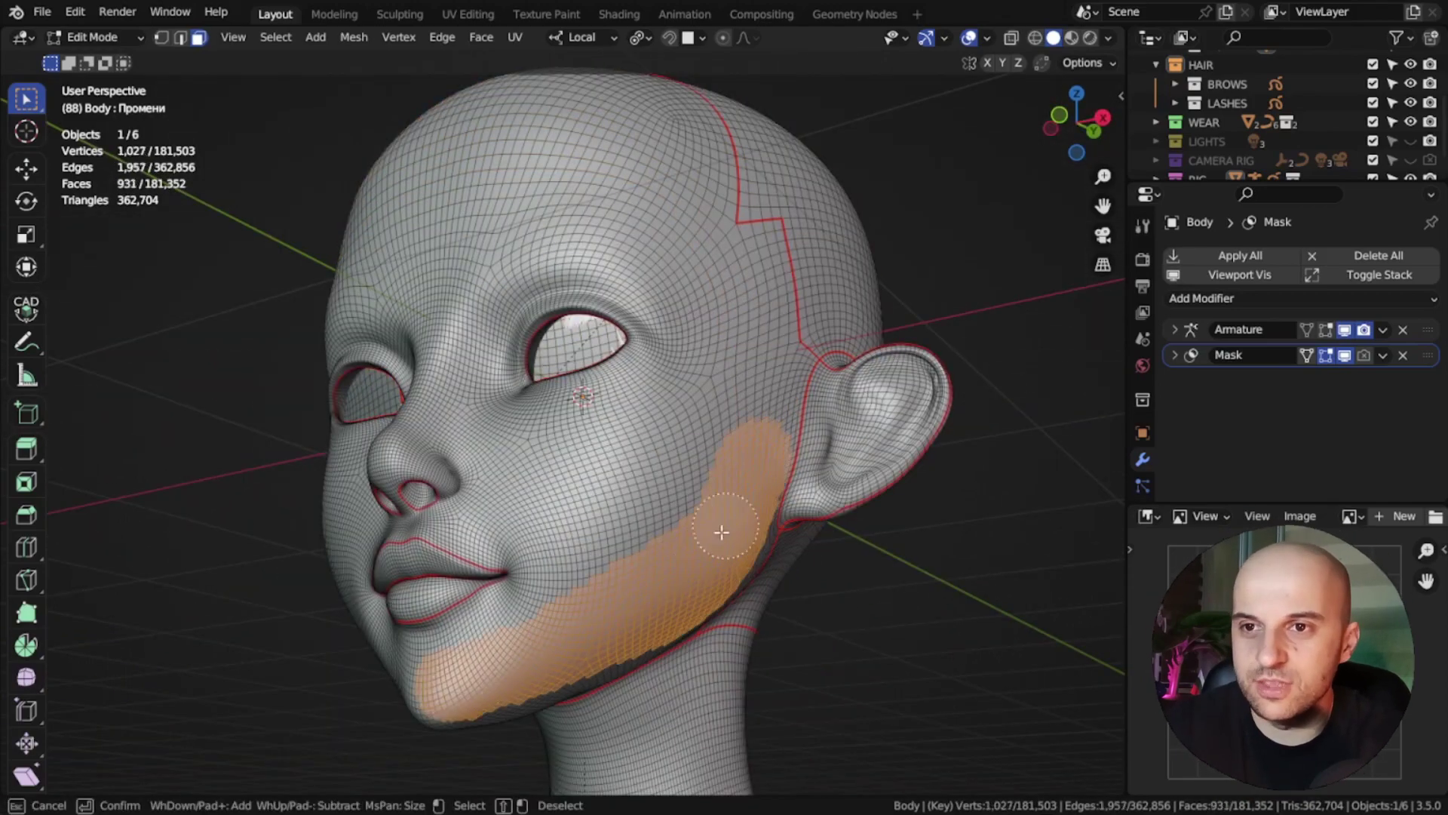
key("ctrl+z")
key("ctrl+z")
Step: Duplicate the selected scalp faces in place and separate the copy into its own object
middle_click_drag(671, 574, 895, 424)
key("g")
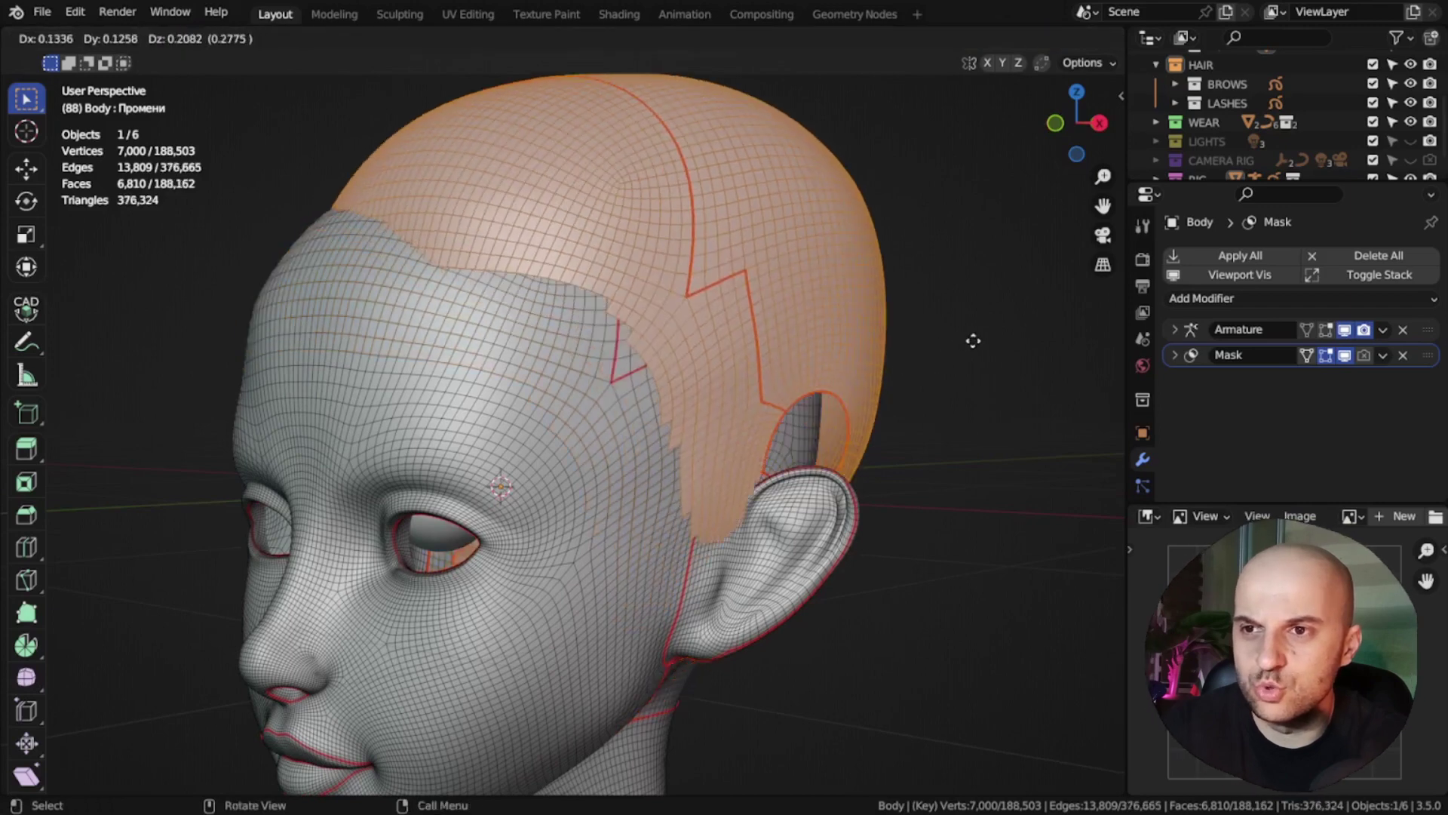
right_click(917, 355)
middle_click_drag(914, 355, 893, 368)
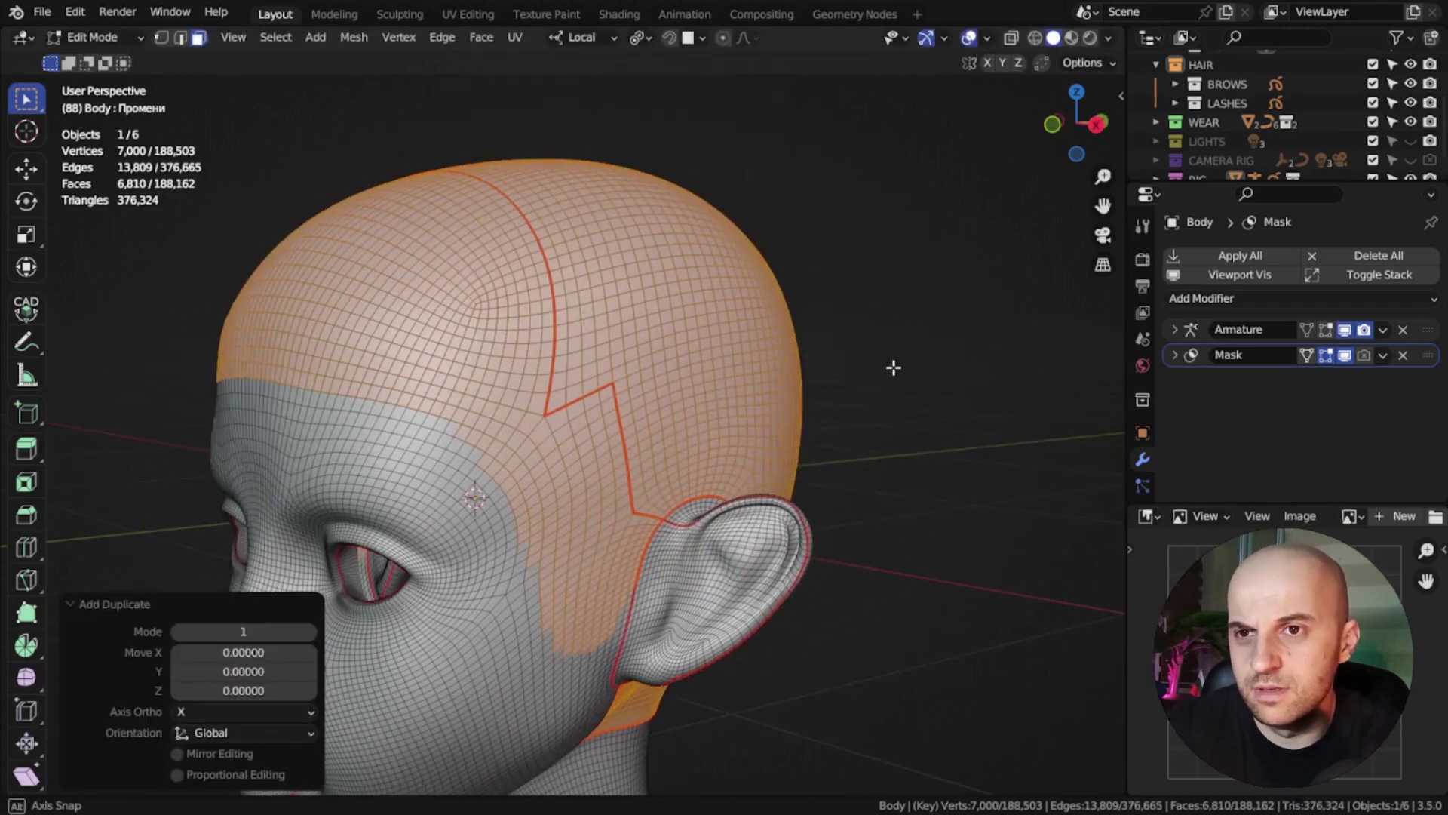
key("p")
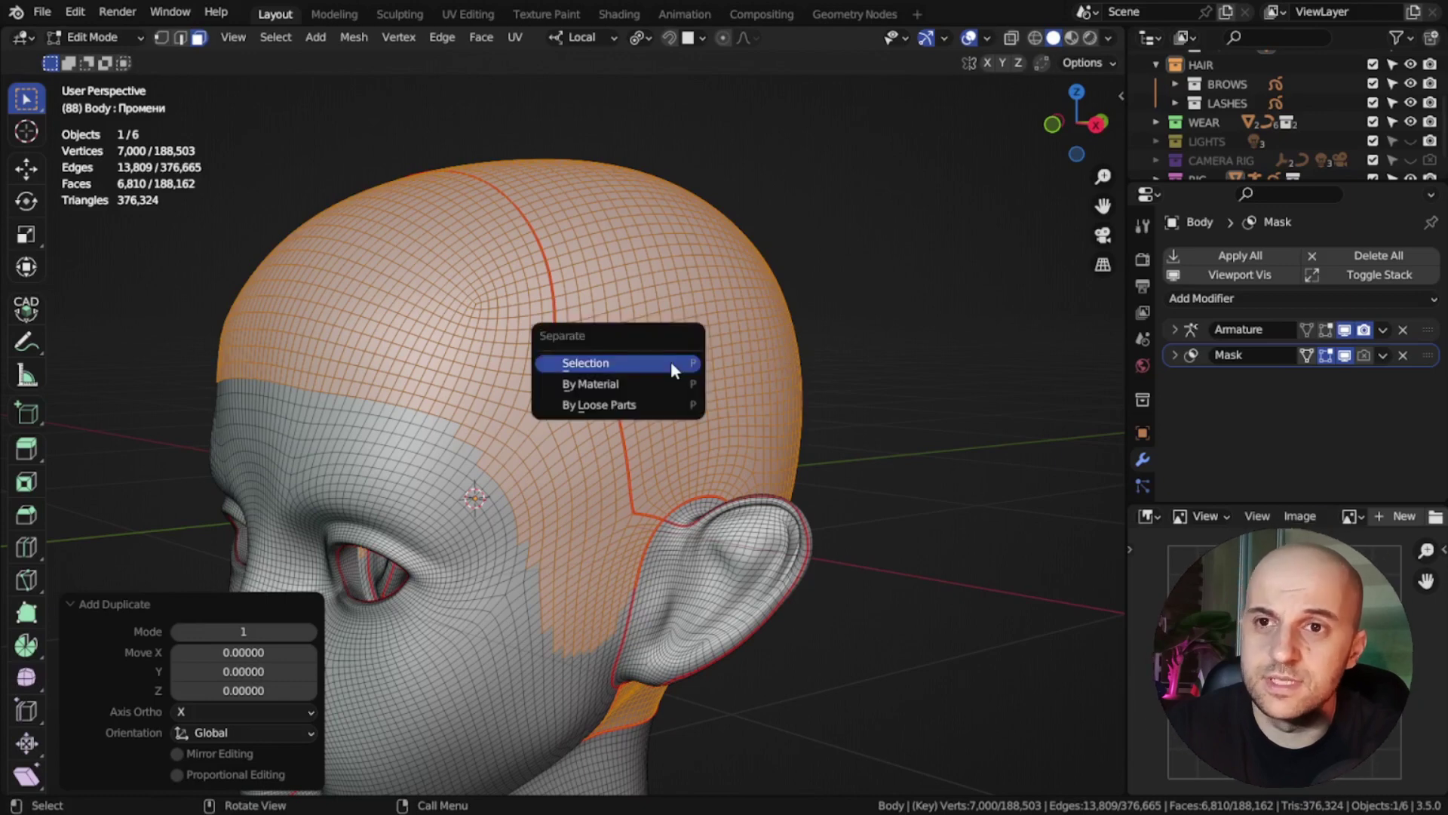
left_click(671, 362)
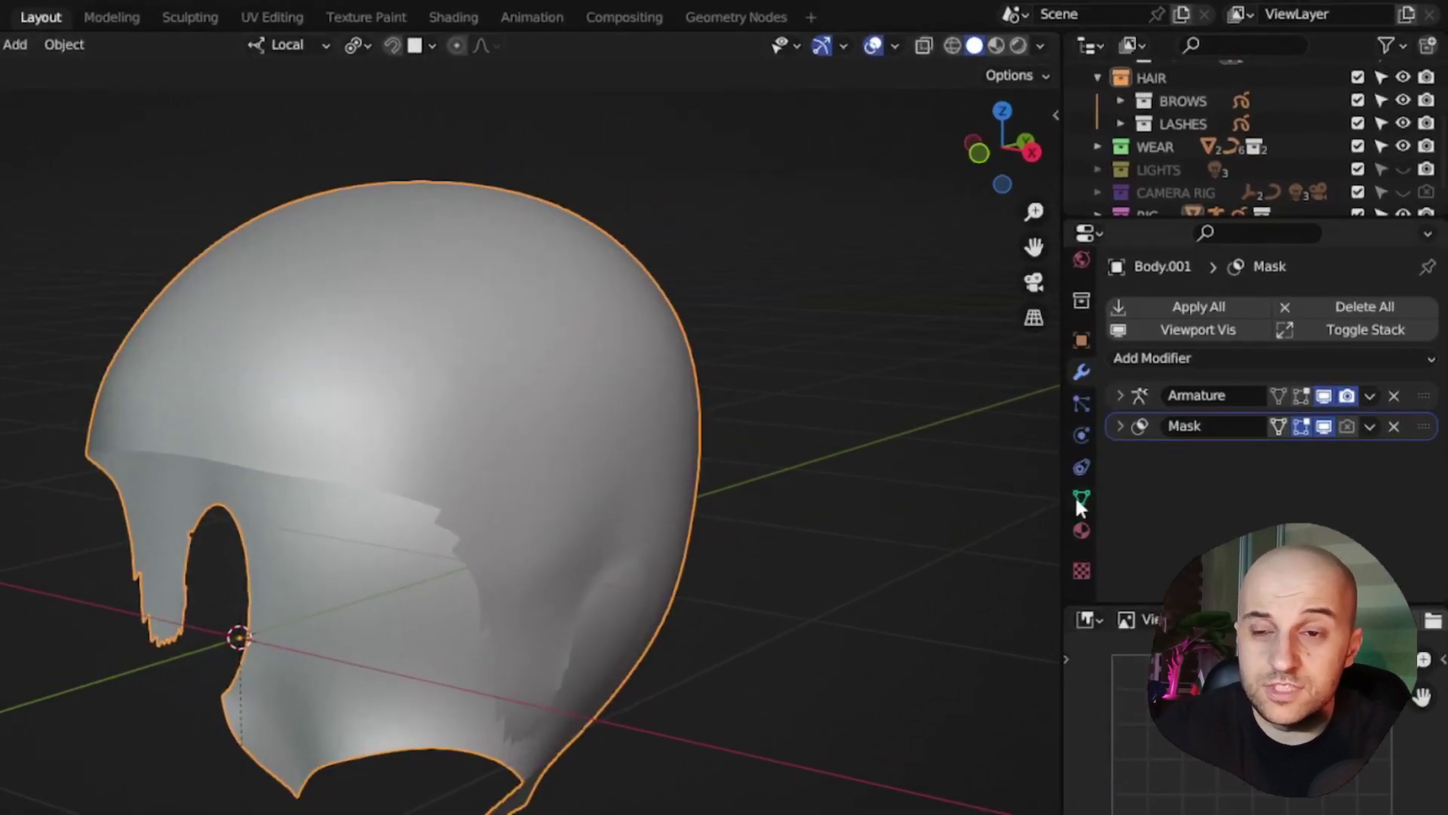
Step: Apply Visual Geometry to Mesh on the separated scalp object to bake in its modifiers and shape keys
left_click(1139, 414)
scroll(1151, 499, "down", 4)
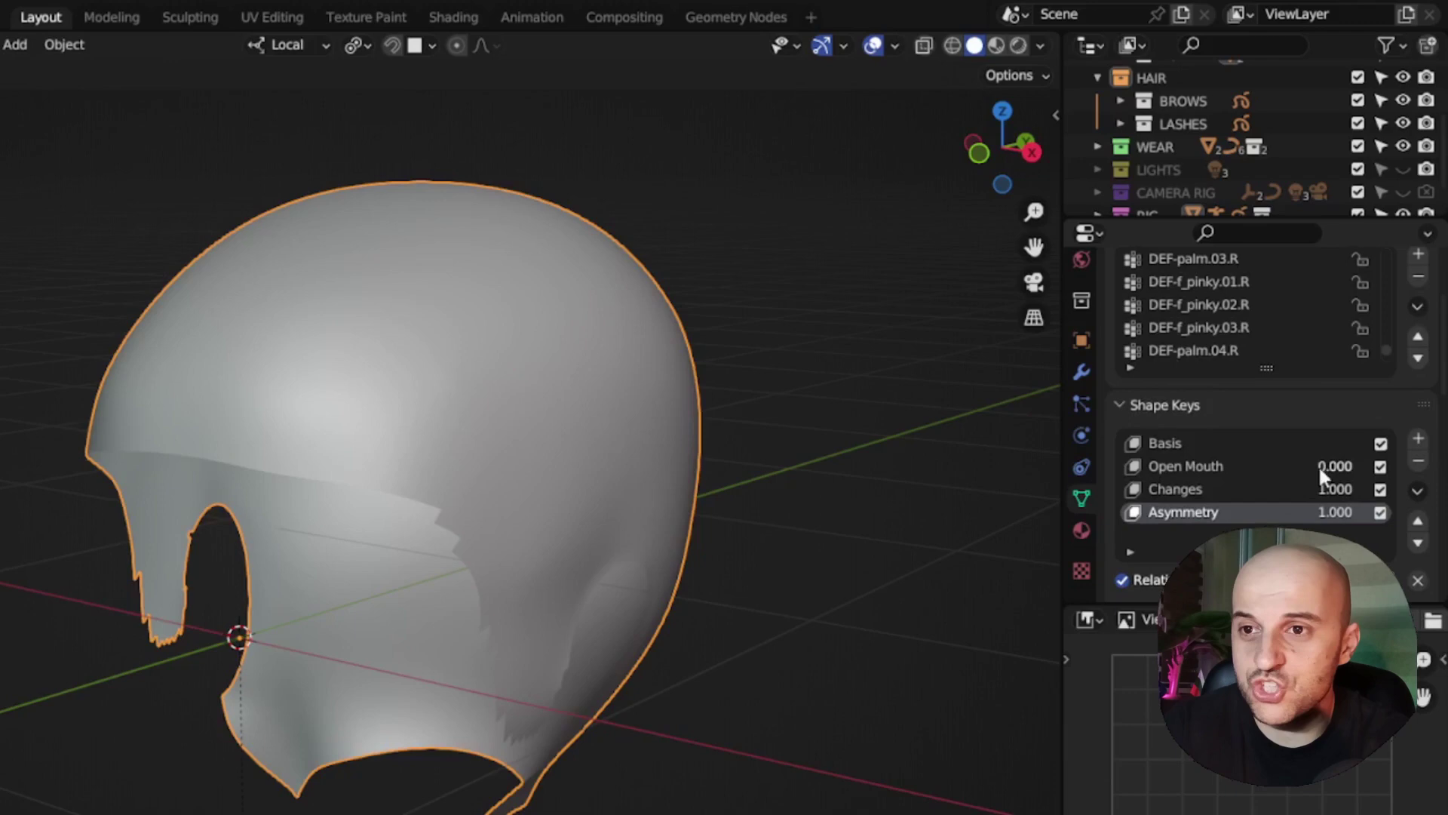
scroll(1249, 407, "up", 3)
left_click(1081, 371)
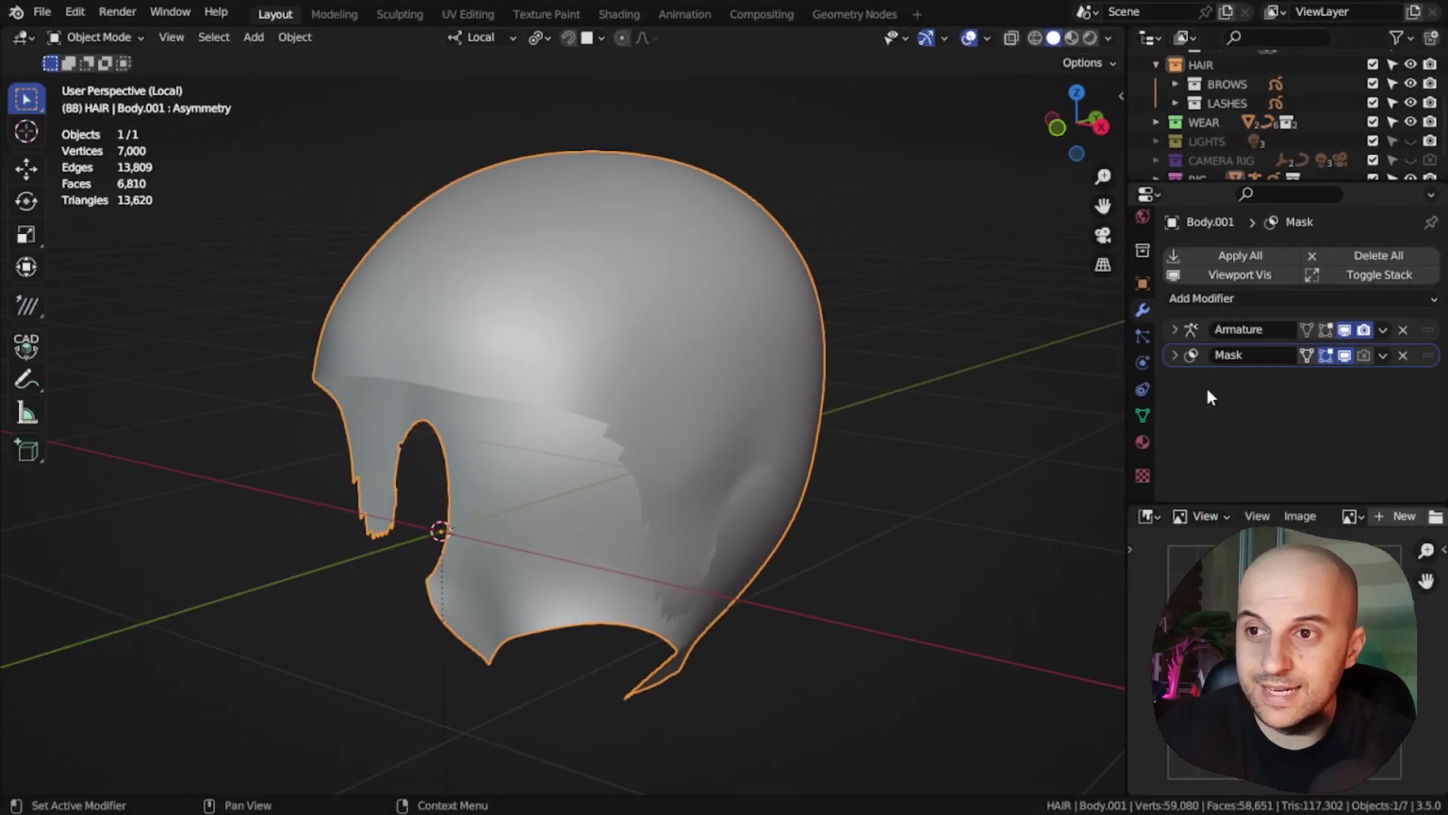
key("ctrl+a")
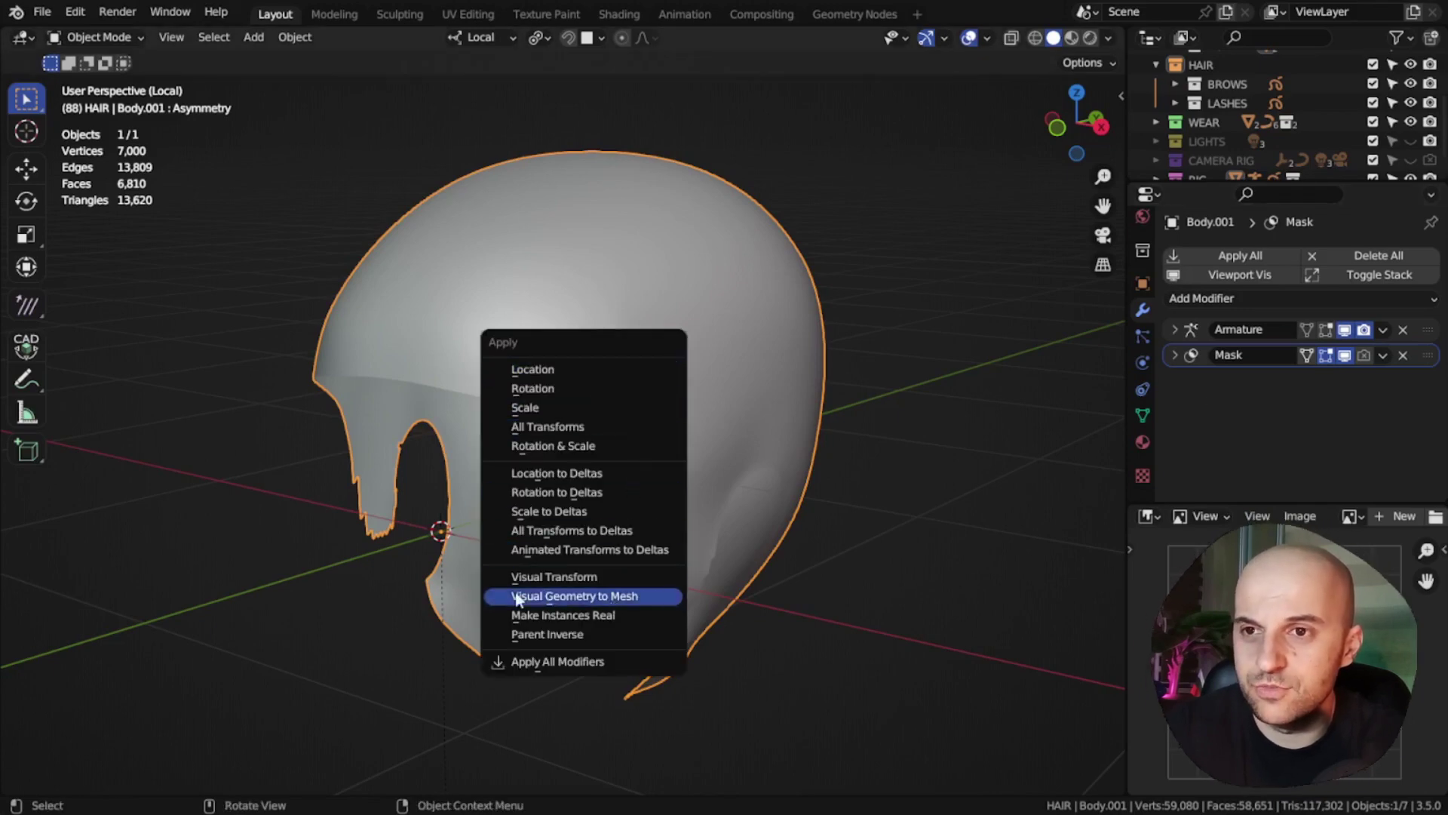
left_click(592, 596)
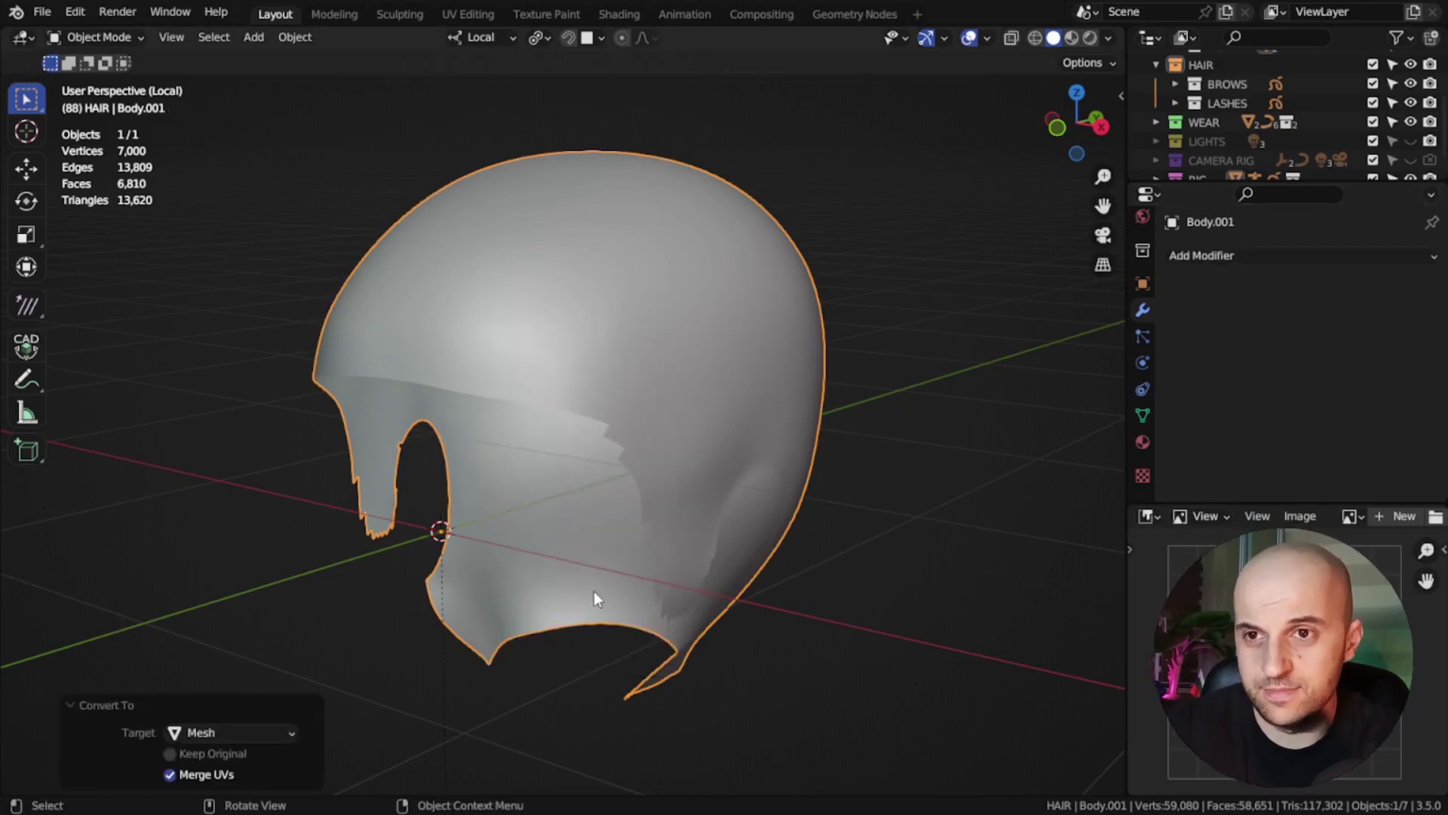
middle_click_drag(669, 591, 634, 587)
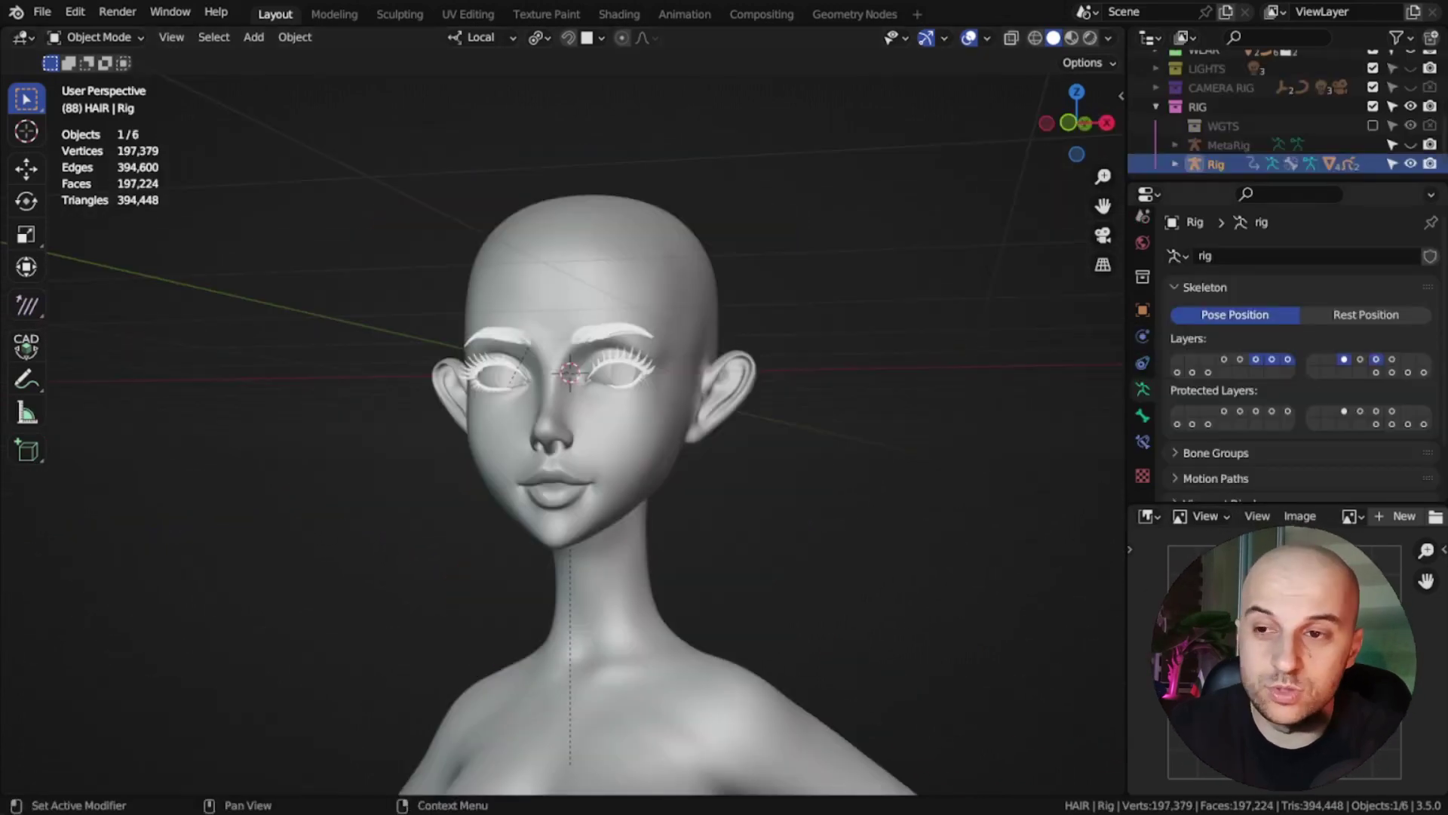
Step: Compare the character in Rest Position and Pose Position, returning the rig to Pose Position
left_click(1326, 310)
left_click(1237, 315)
left_click(1350, 310)
left_click(1266, 312)
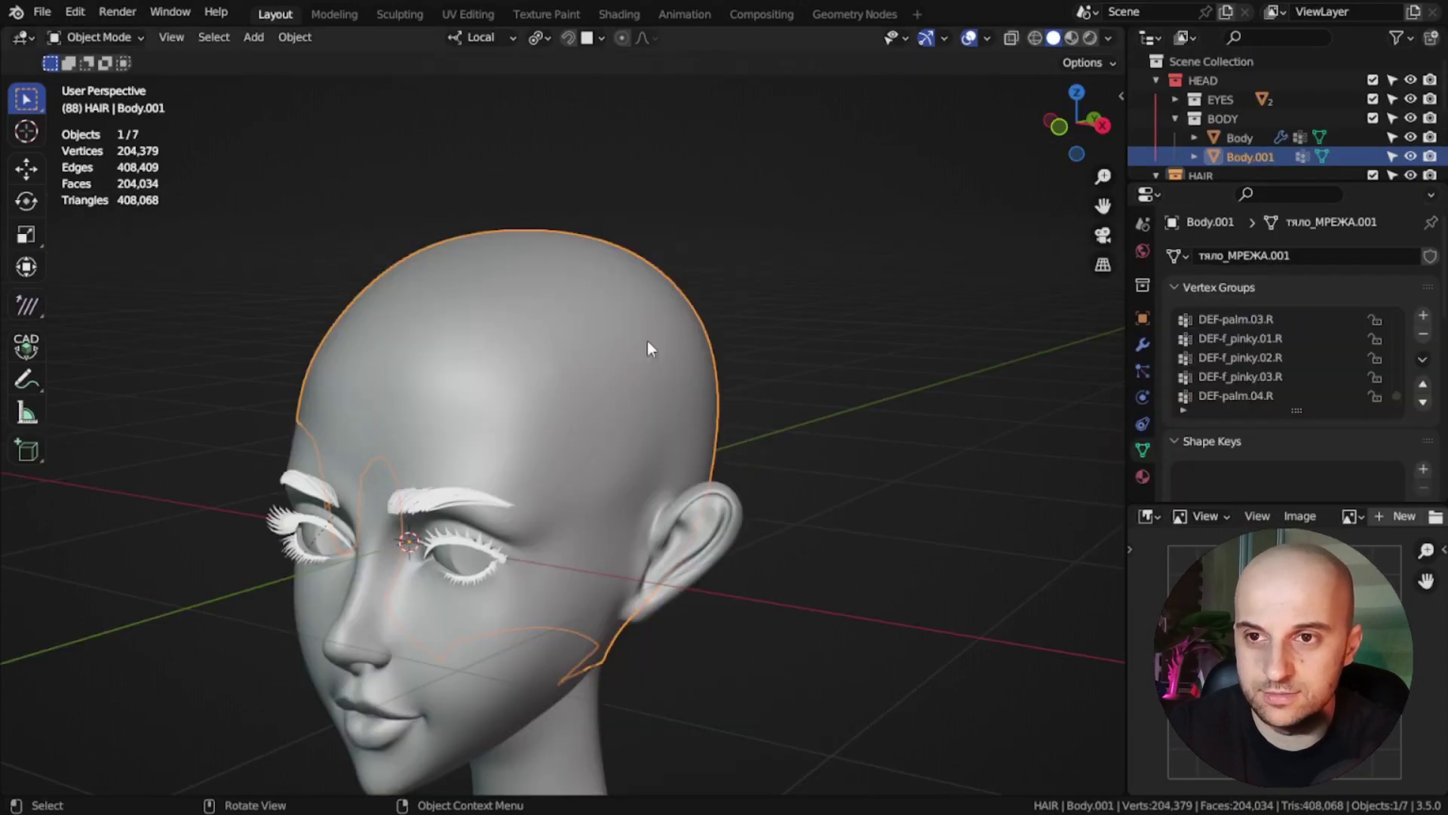
Step: Rename the separated scalp object as Hair_BaseMesh
key("F2")
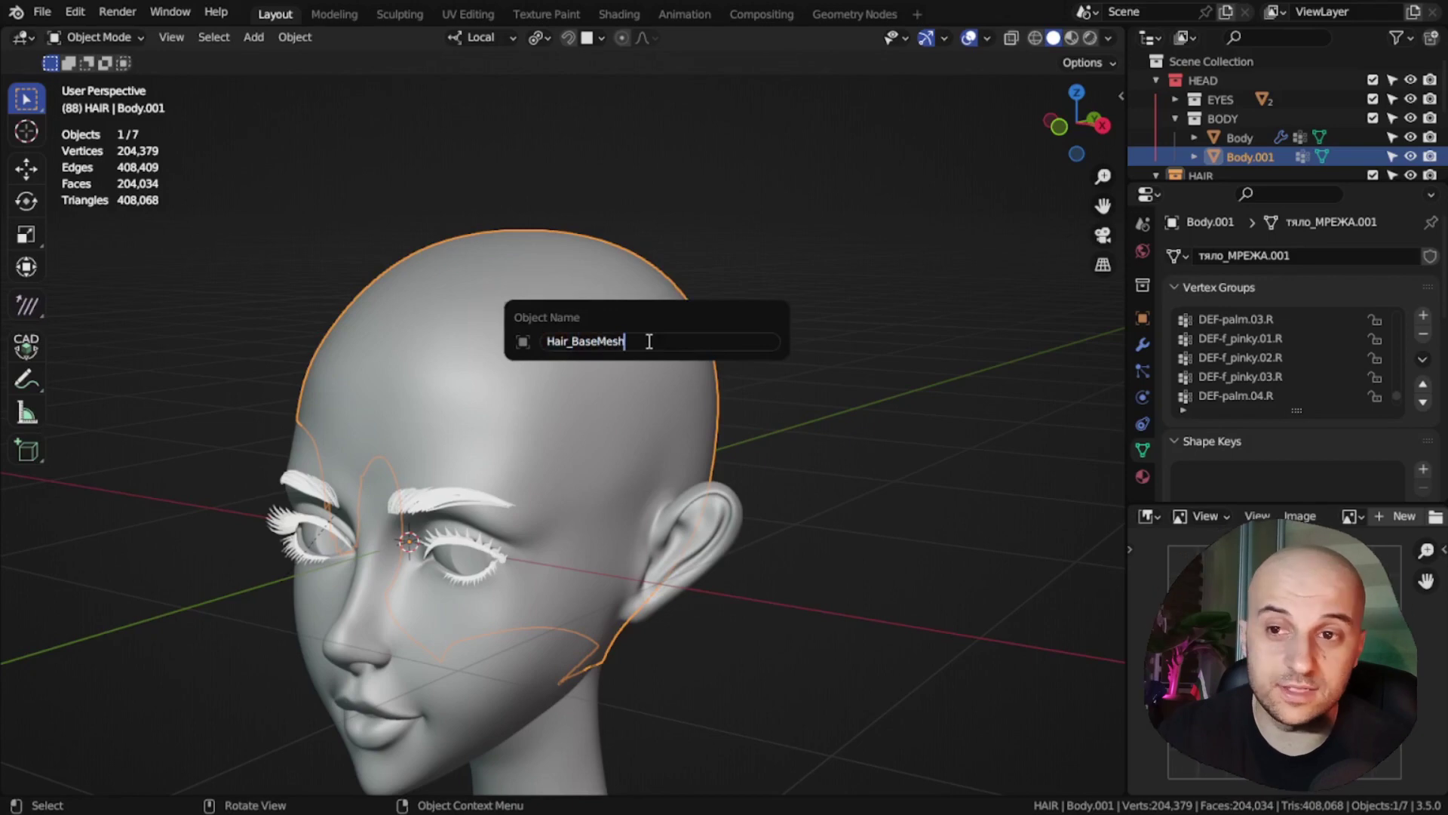
type("Hair_BaseMesh")
key("Return")
Step: Shrink all faces of Hair_BaseMesh inward along their normals with Shrink/Fatten, so the scalp sits beneath the head's surface
key("Tab")
scroll(671, 333, "up", 2)
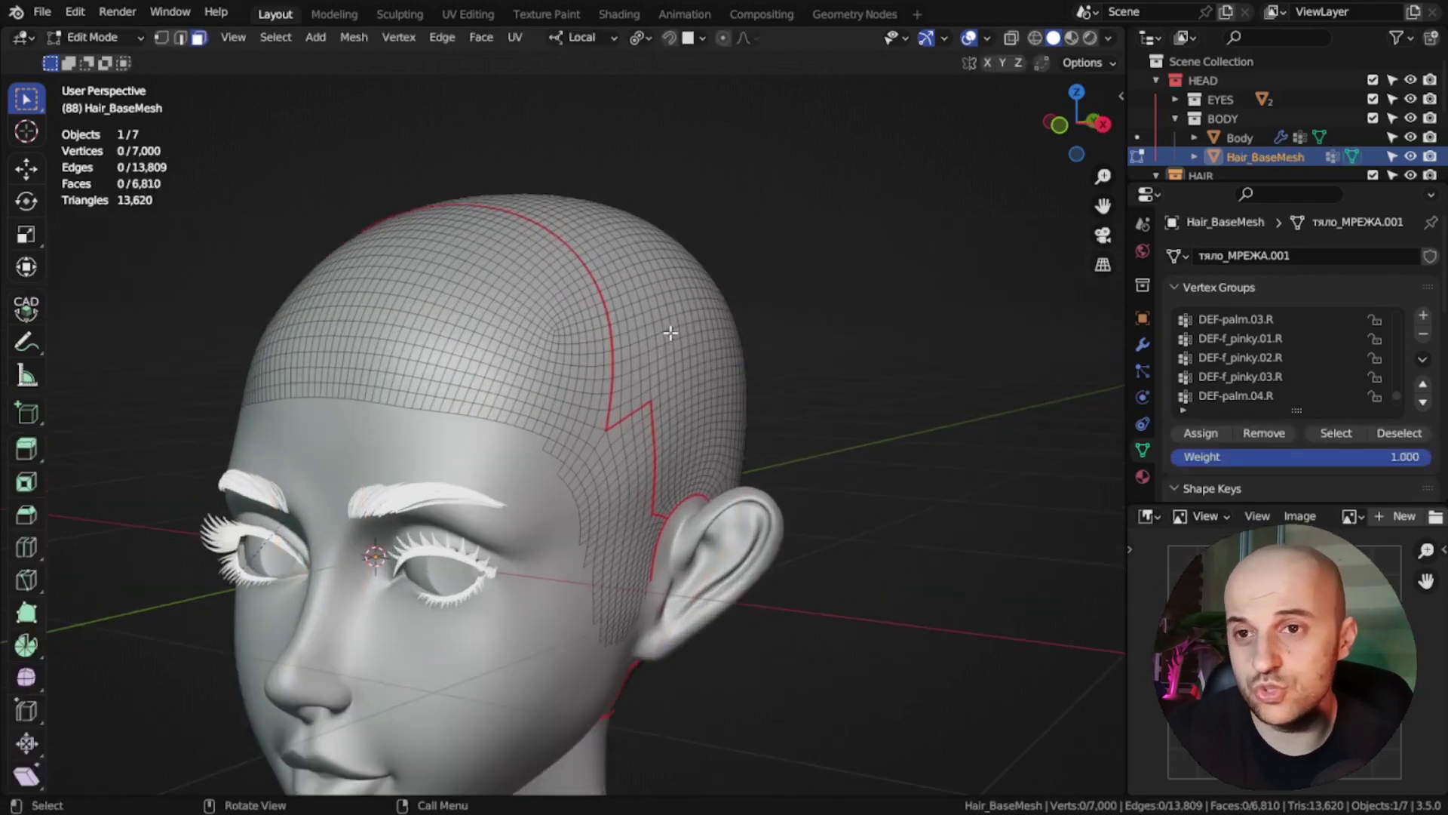
middle_click_drag(671, 332, 723, 320, "shift")
key("a")
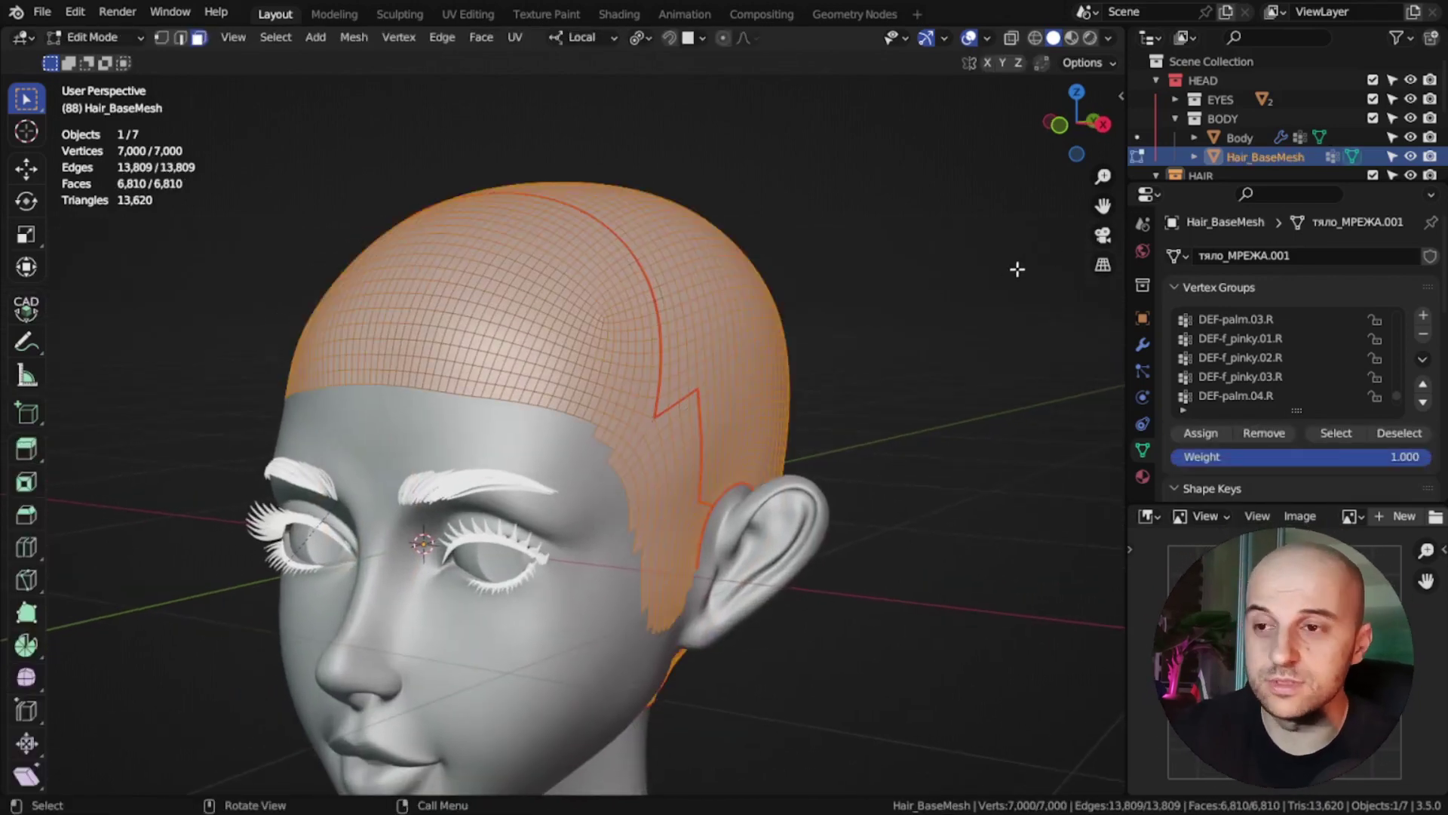
key("alt+z")
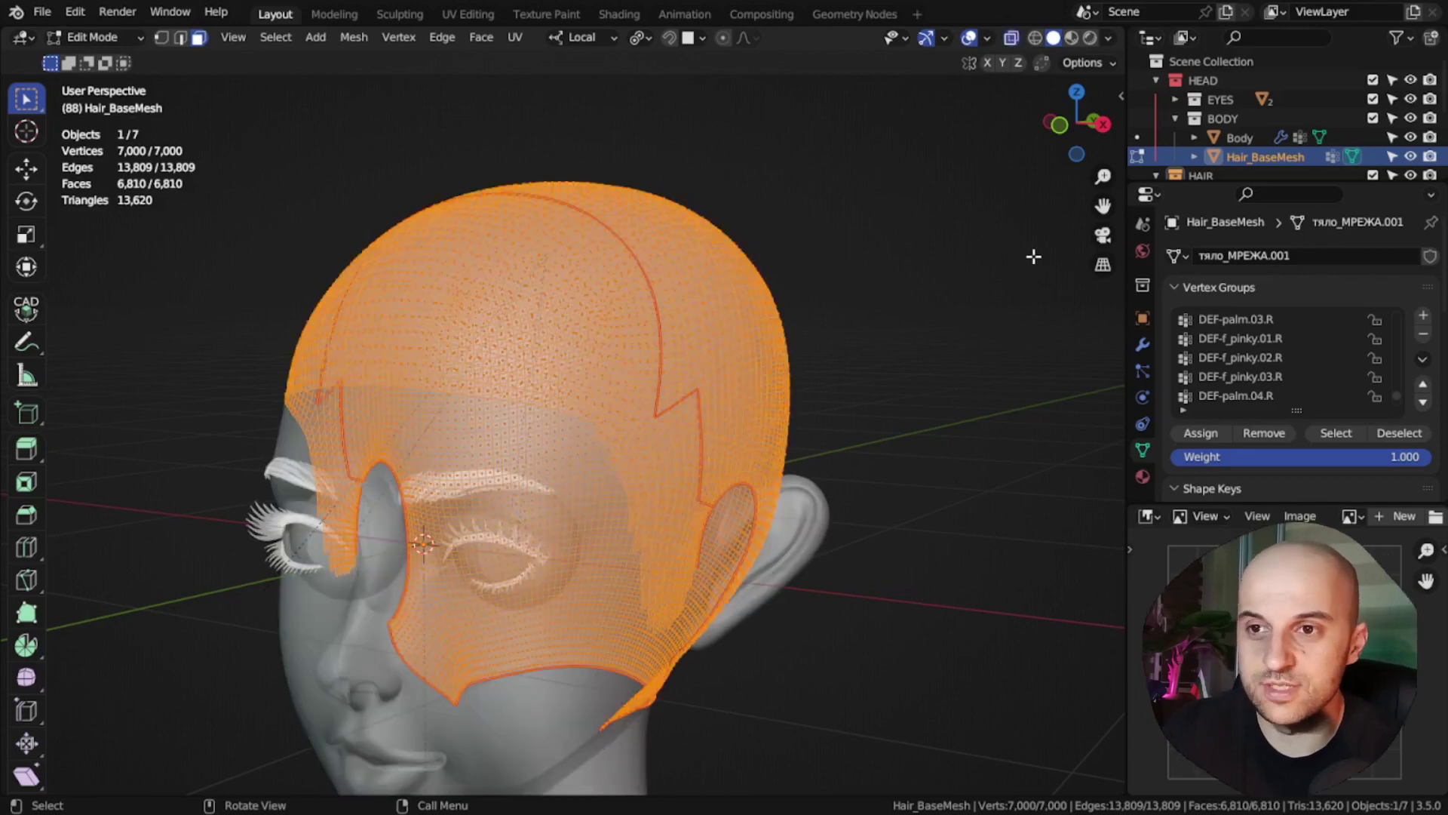
key("alt+s")
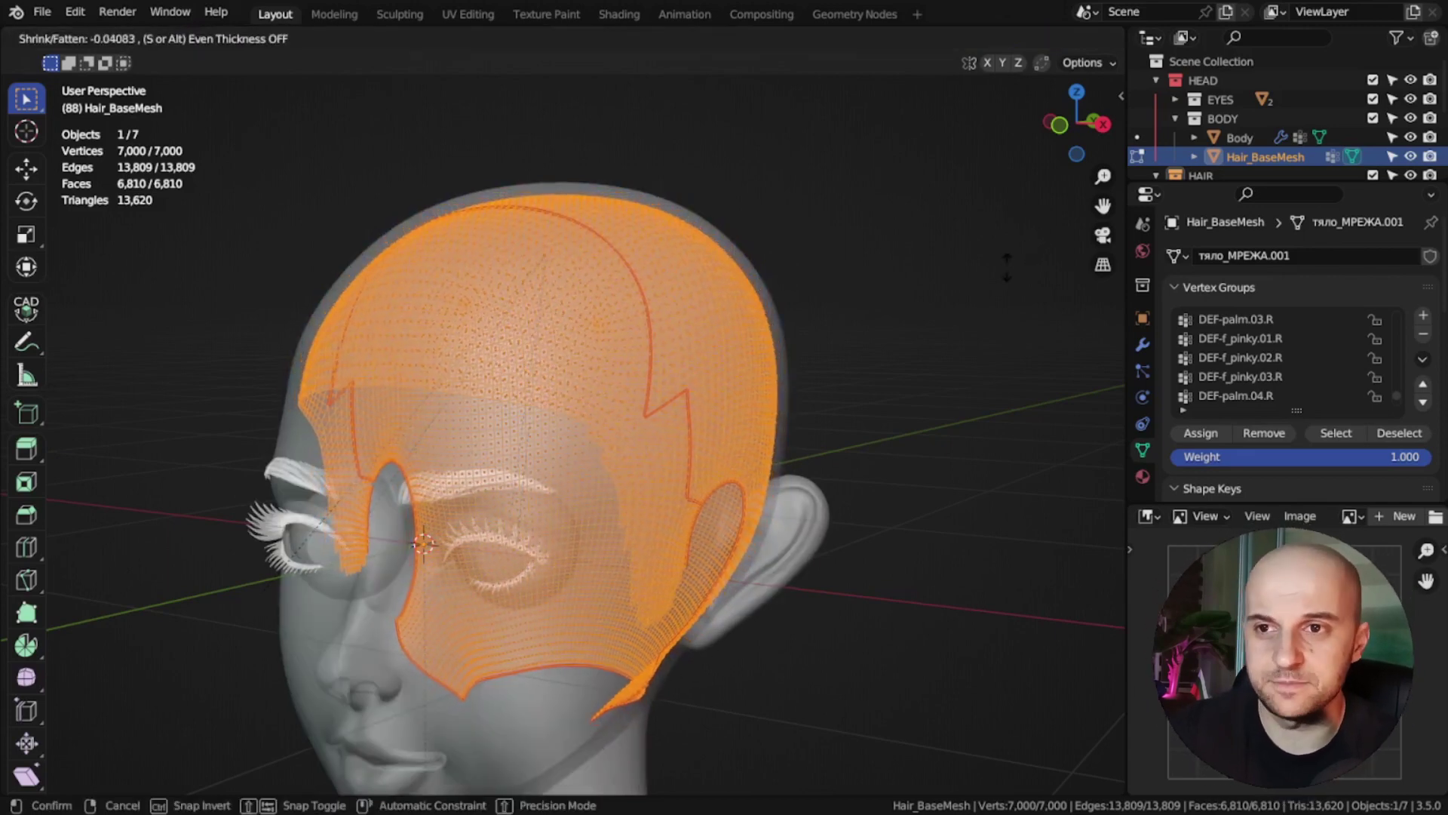
left_click(932, 317)
scroll(782, 186, "up", 1)
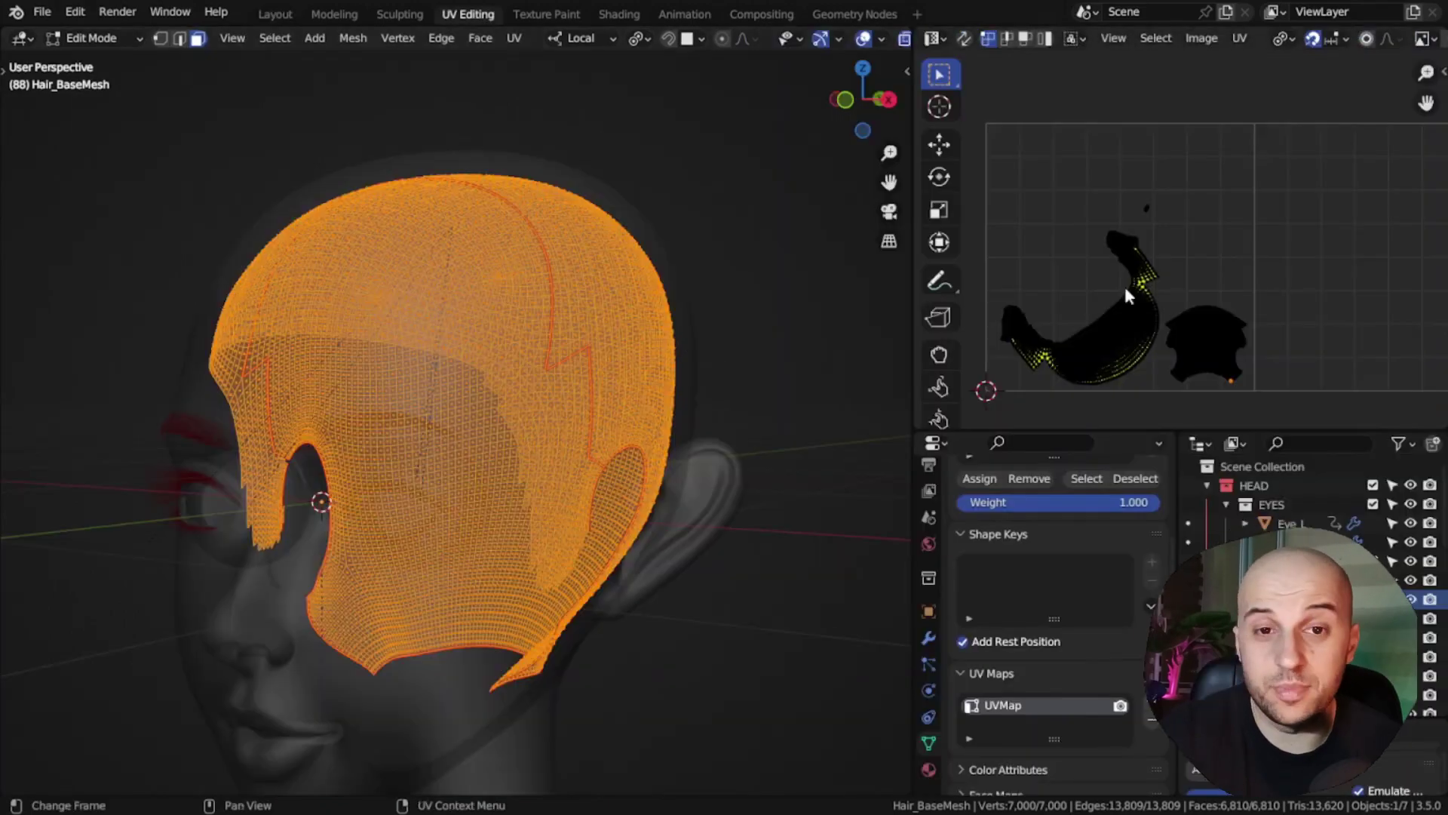
Step: Examine the UV layout inherited by the scalp mesh in an enlarged UV editor, including its small separate islands
left_click_drag(911, 268, 607, 275)
left_click_drag(714, 430, 715, 592)
scroll(989, 420, "up", 4)
middle_click_drag(709, 436, 832, 242)
scroll(834, 483, "down", 1)
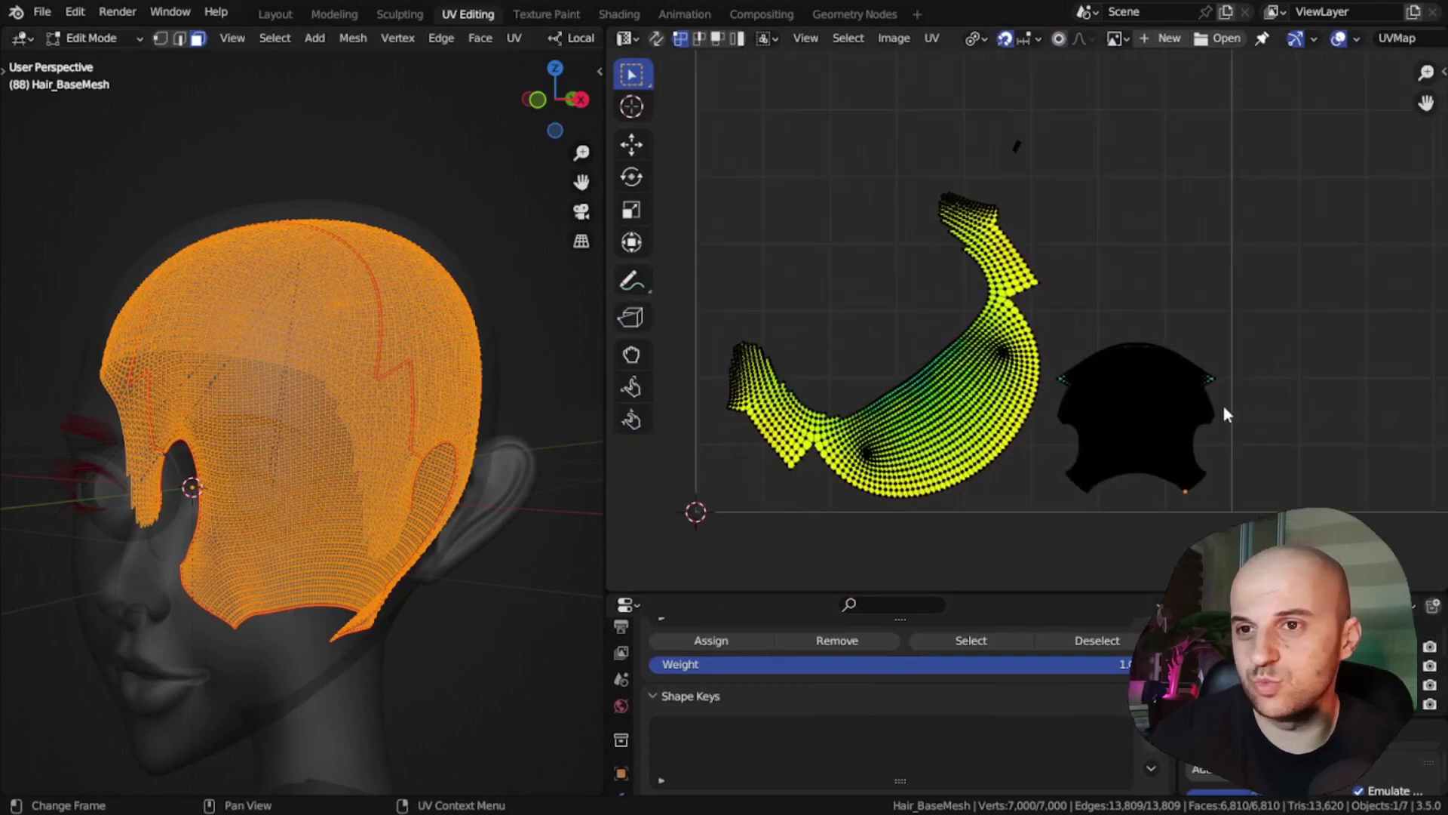
scroll(1225, 402, "up", 3)
scroll(1260, 322, "down", 2)
scroll(1086, 319, "up", 4)
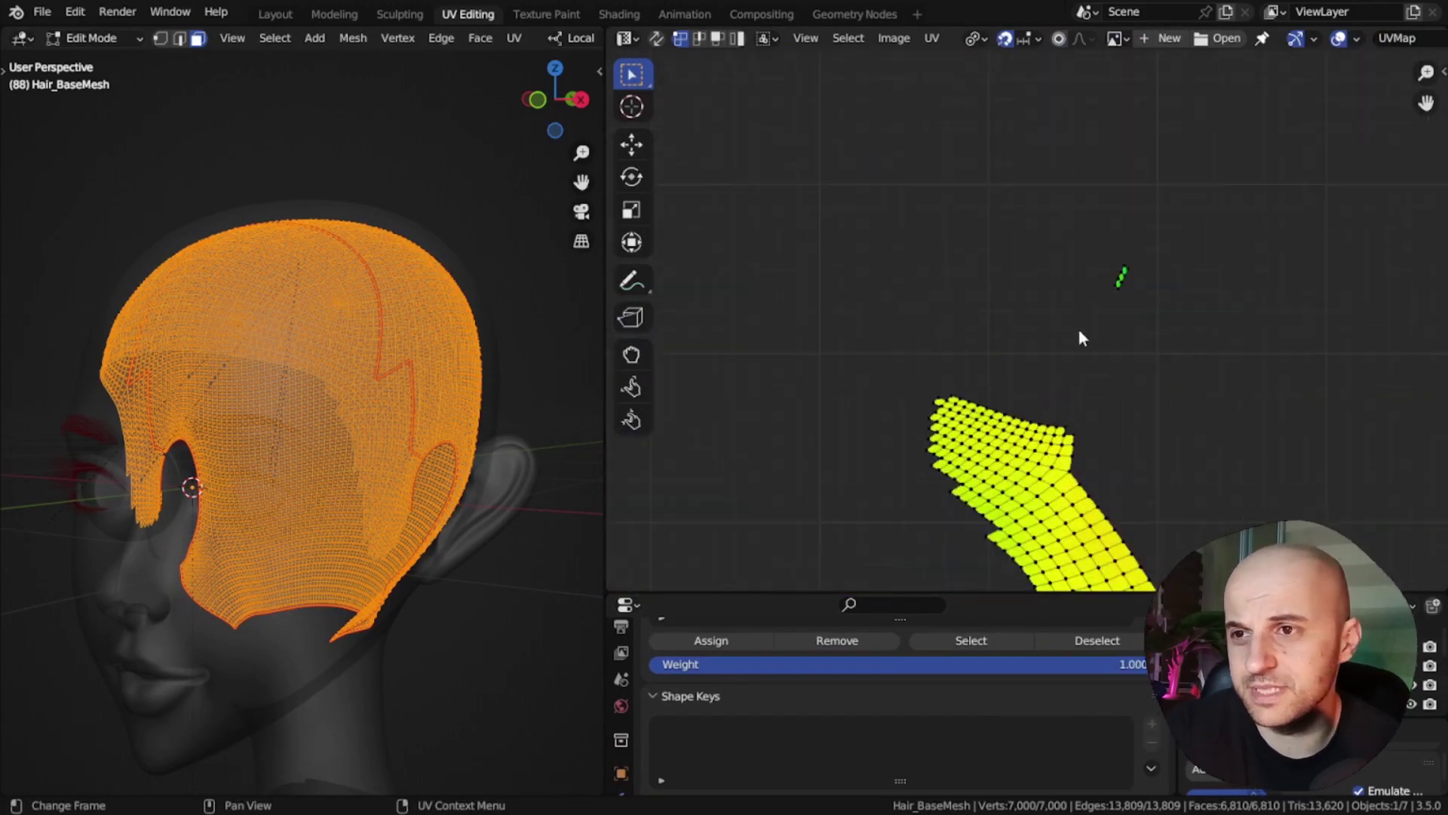
scroll(1078, 337, "down", 4)
Step: Remove the scalp mesh's inherited UV map and add a new one in its place
left_click_drag(937, 593, 937, 403)
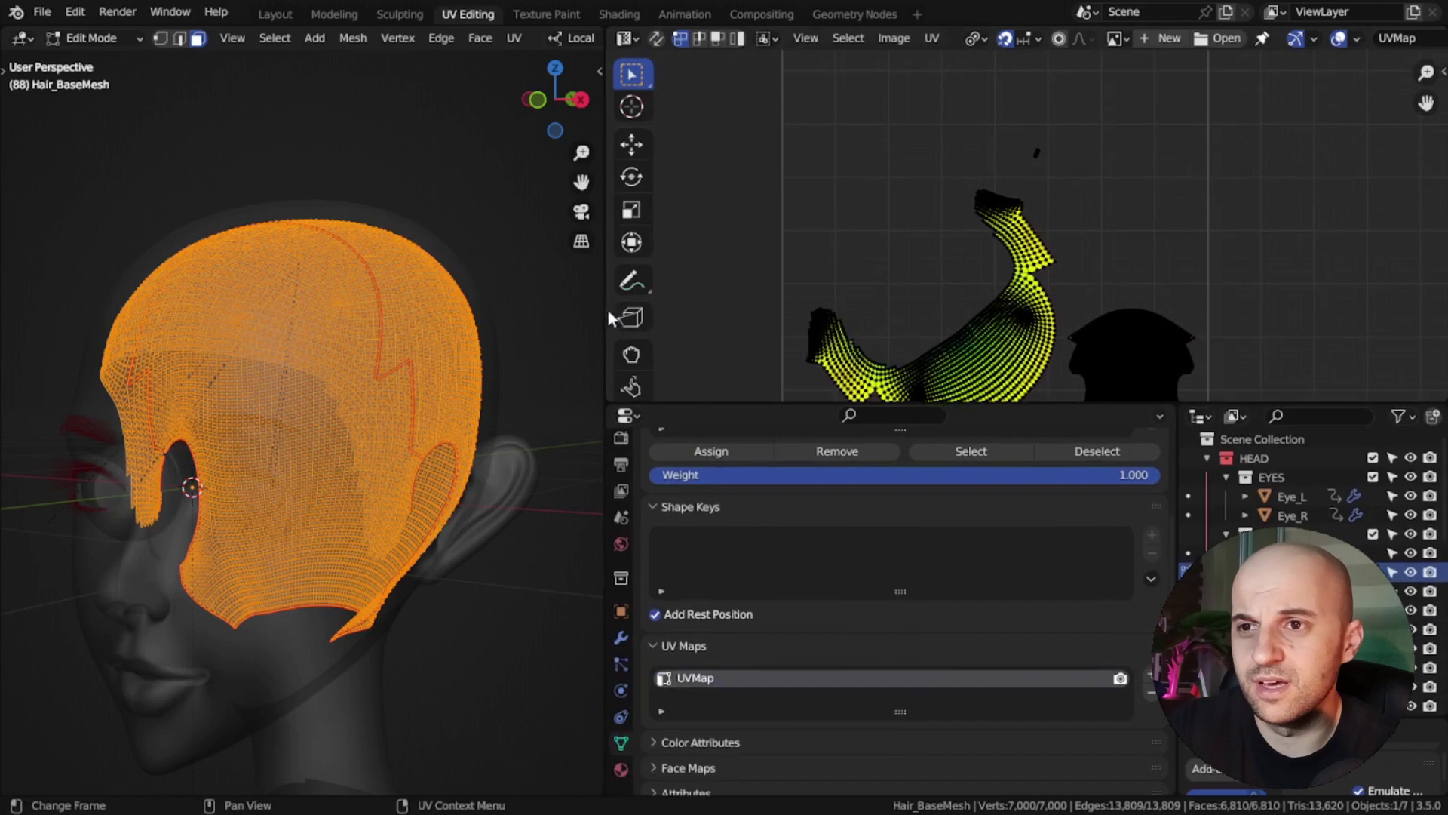
left_click_drag(608, 318, 835, 307)
middle_click_drag(949, 614, 949, 529)
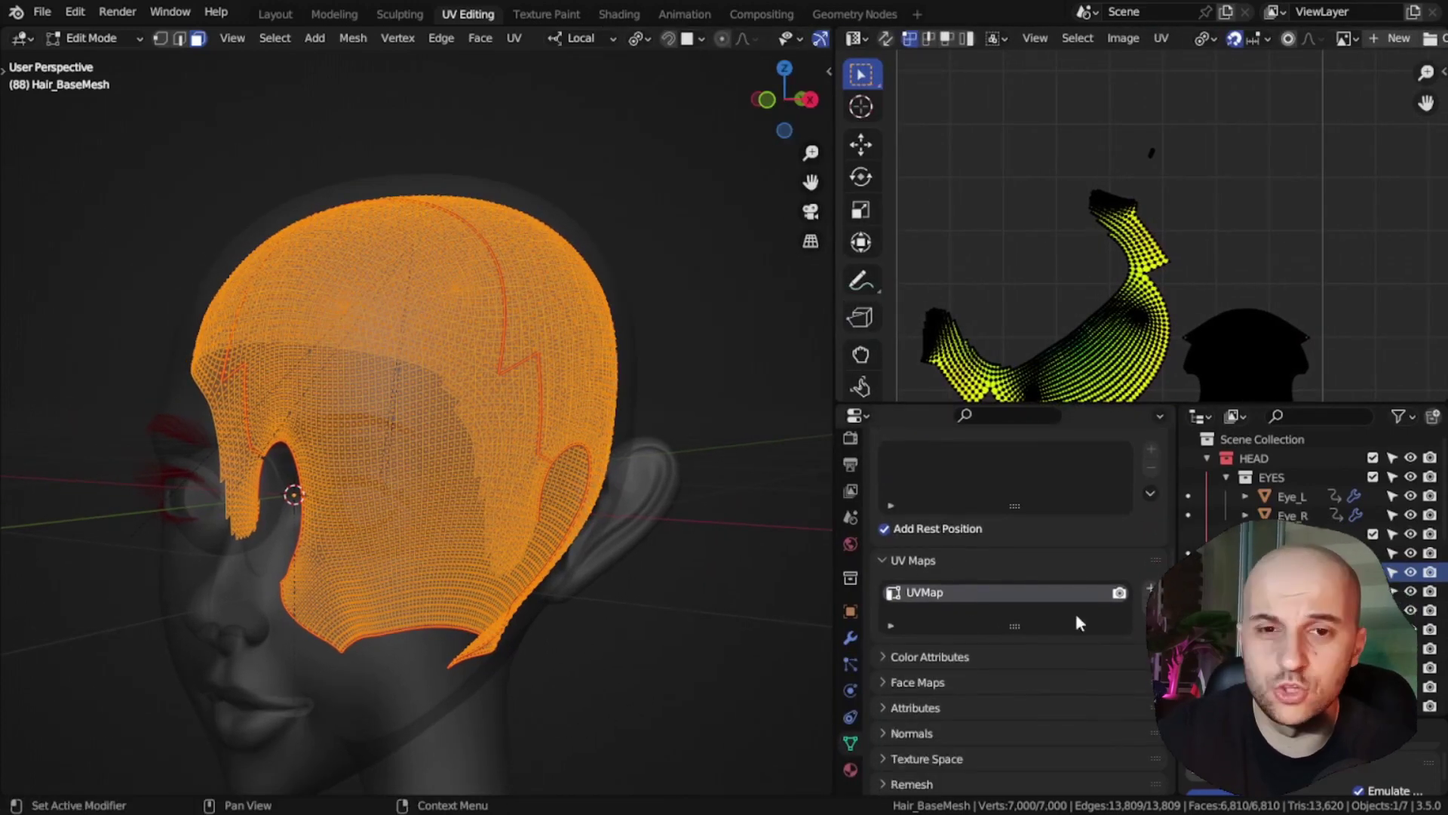
left_click(1156, 608)
left_click(1152, 589)
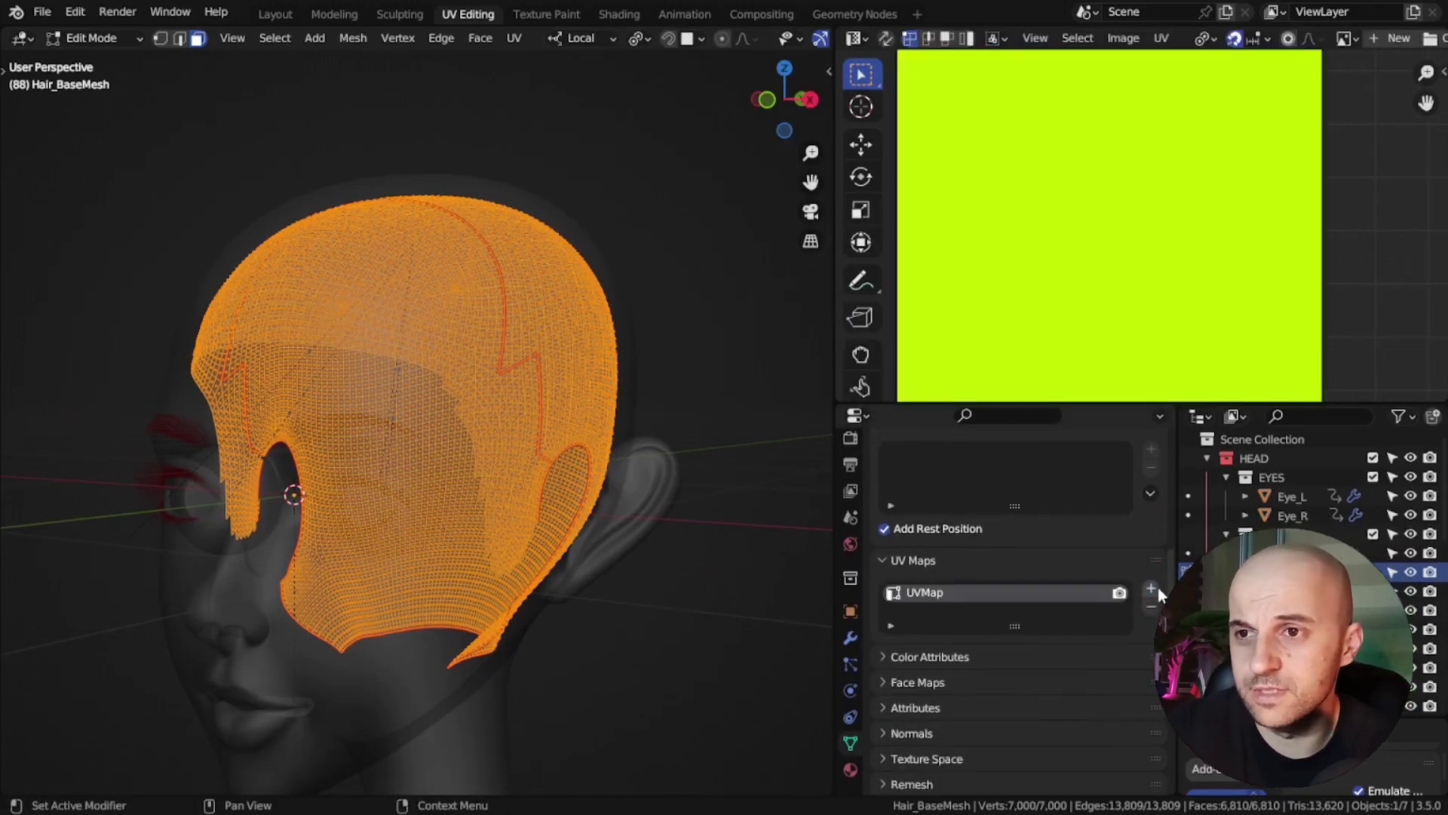
Step: Clear all seams on the scalp mesh and unwrap it as a single island, then leave mesh editing
scroll(499, 312, "up", 3)
key("u")
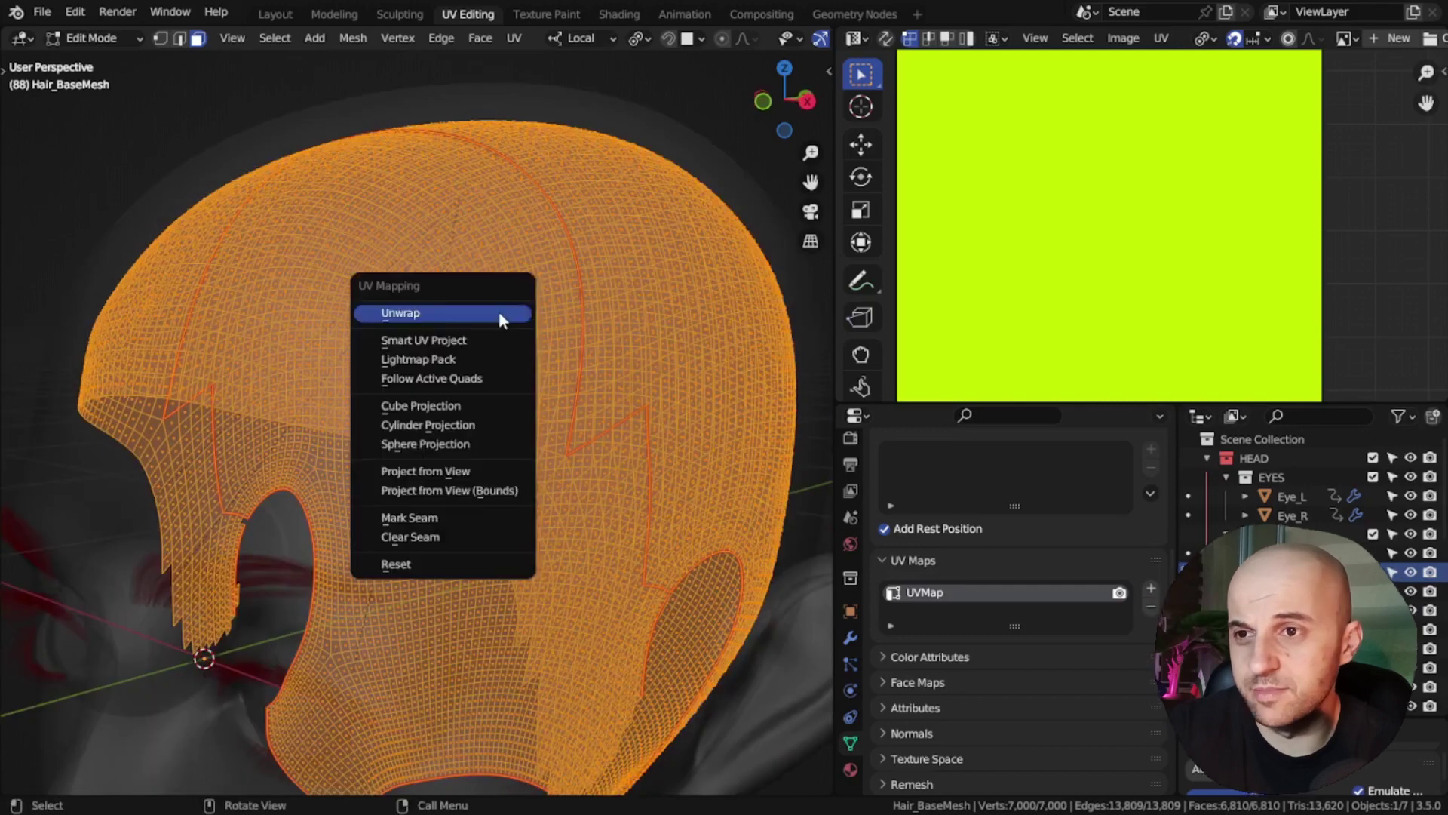
left_click(407, 538)
key("u")
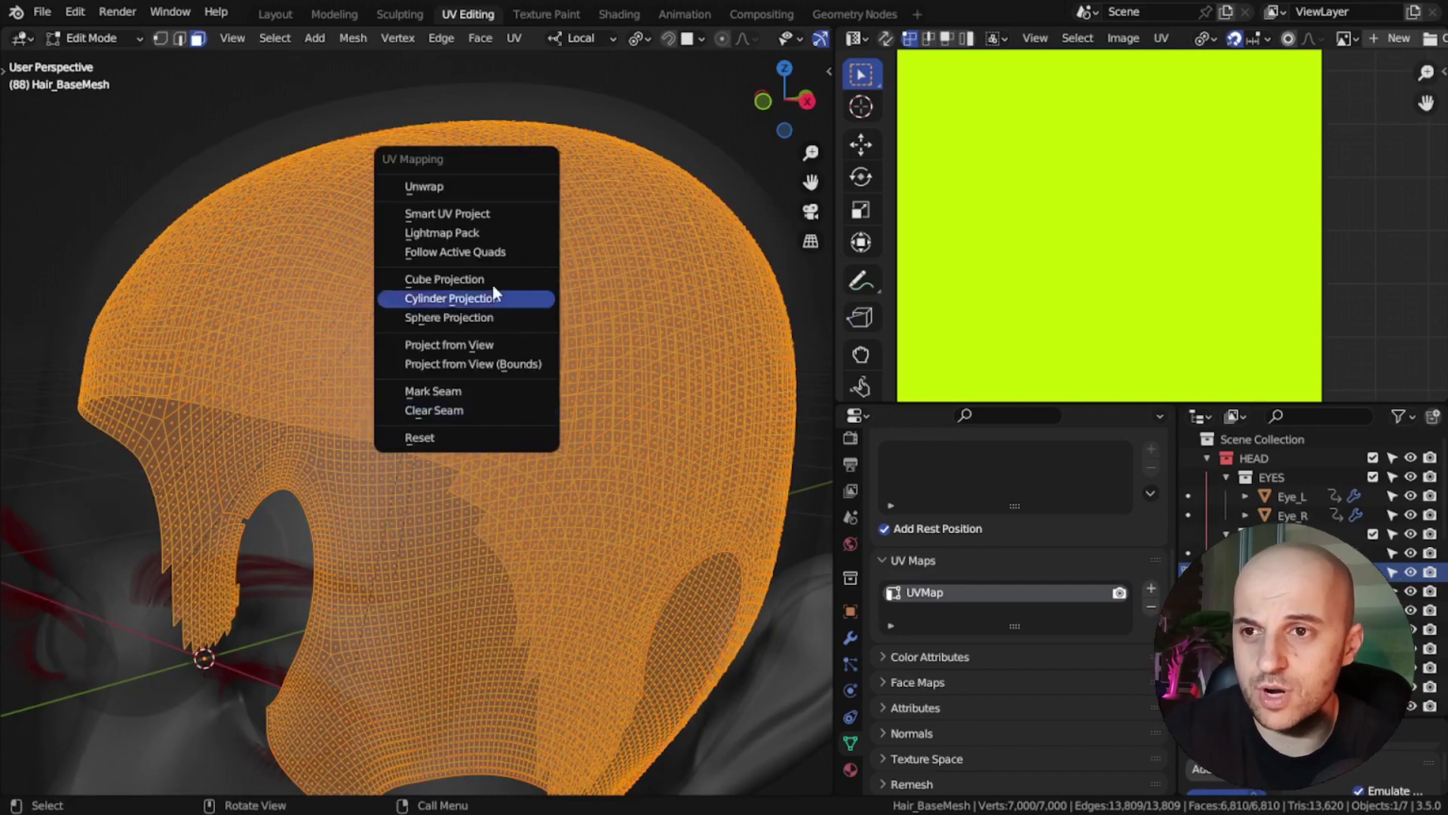
left_click(463, 185)
scroll(1113, 354, "down", 1)
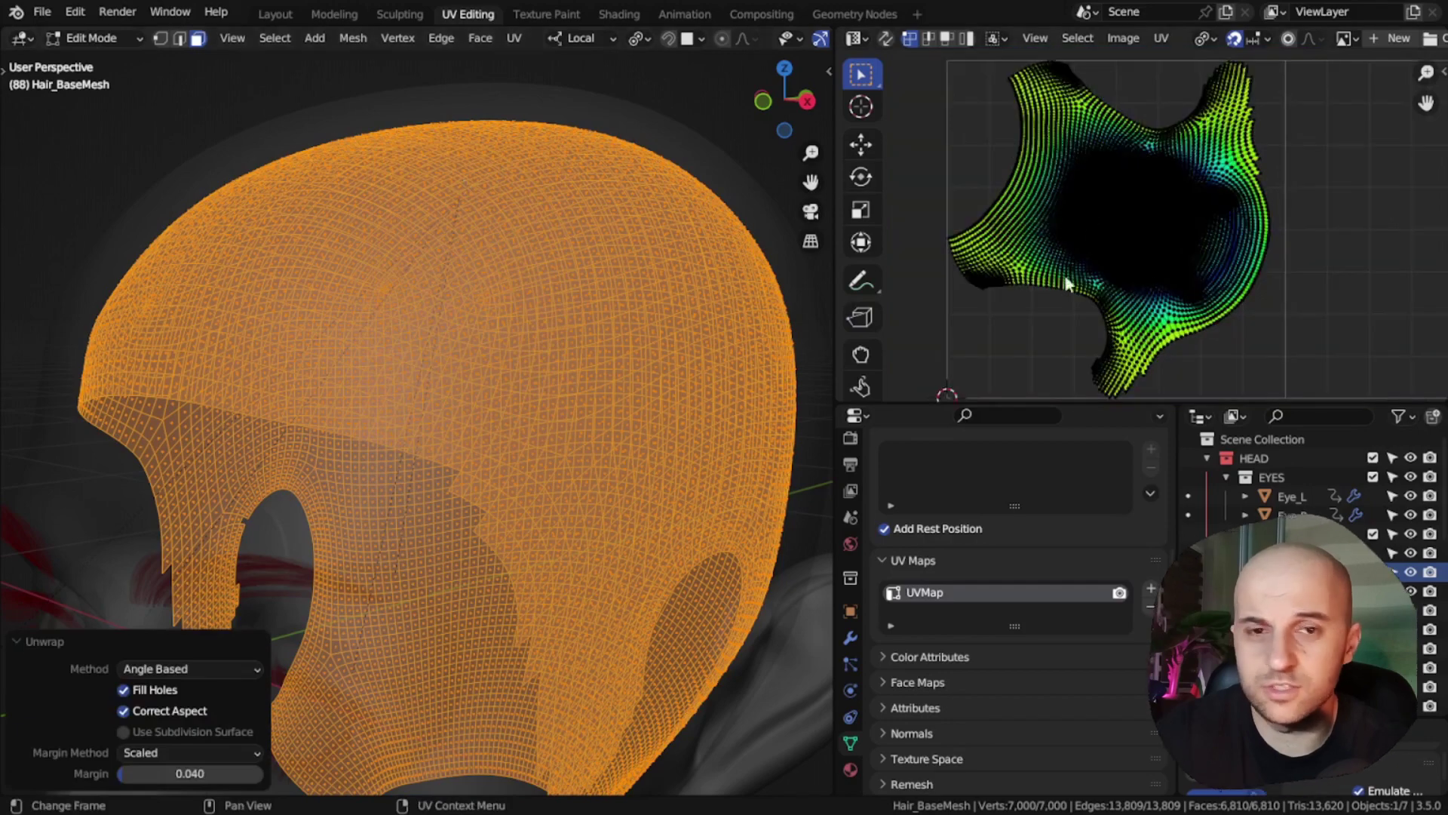
key("Tab")
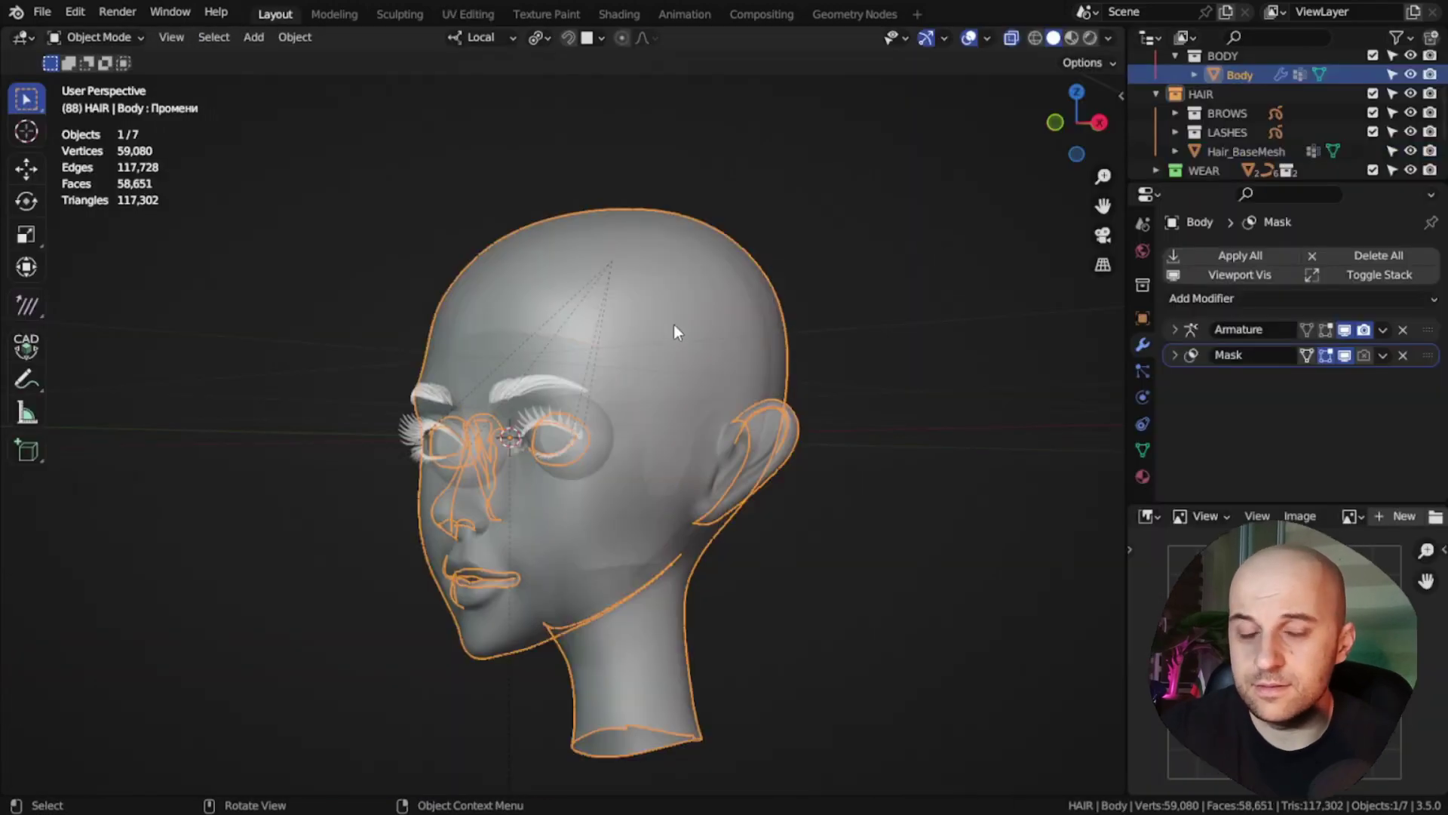
Step: Turn off X-ray and add an Empty Hair curves object with Hair_BaseMesh as its surface
left_click(699, 330)
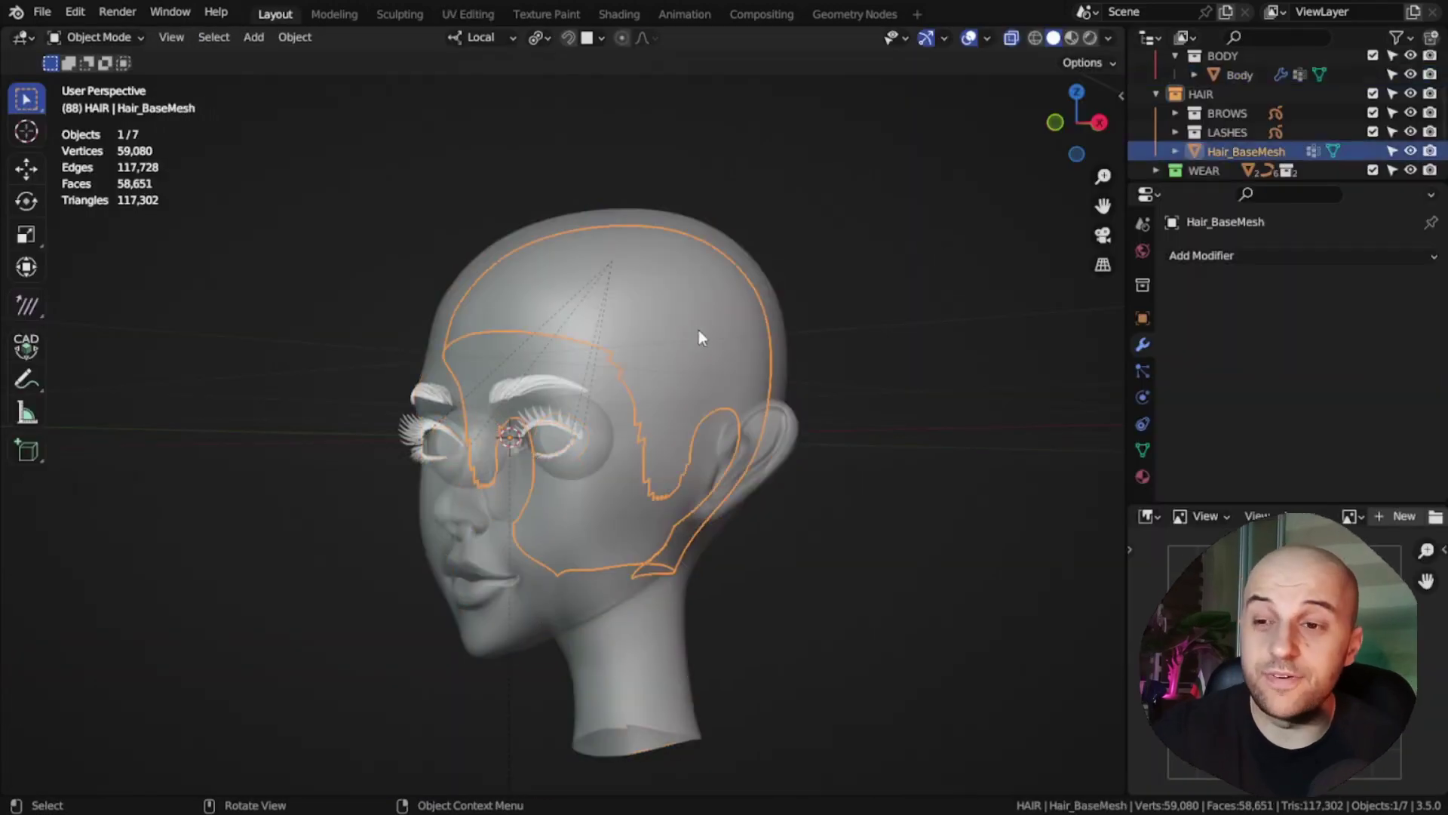
key("alt+z")
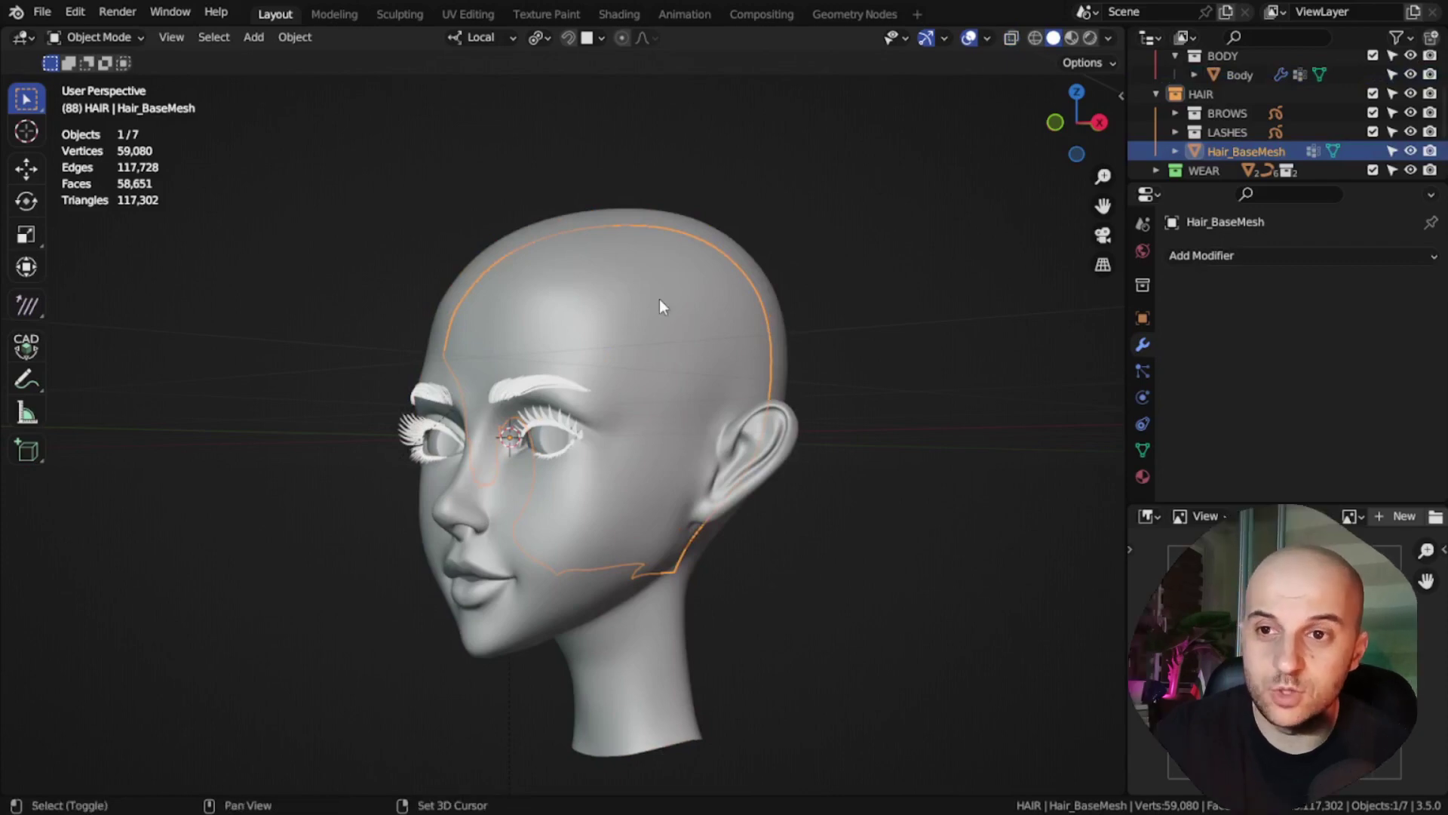
key("shift+a")
mouse_move(659, 299)
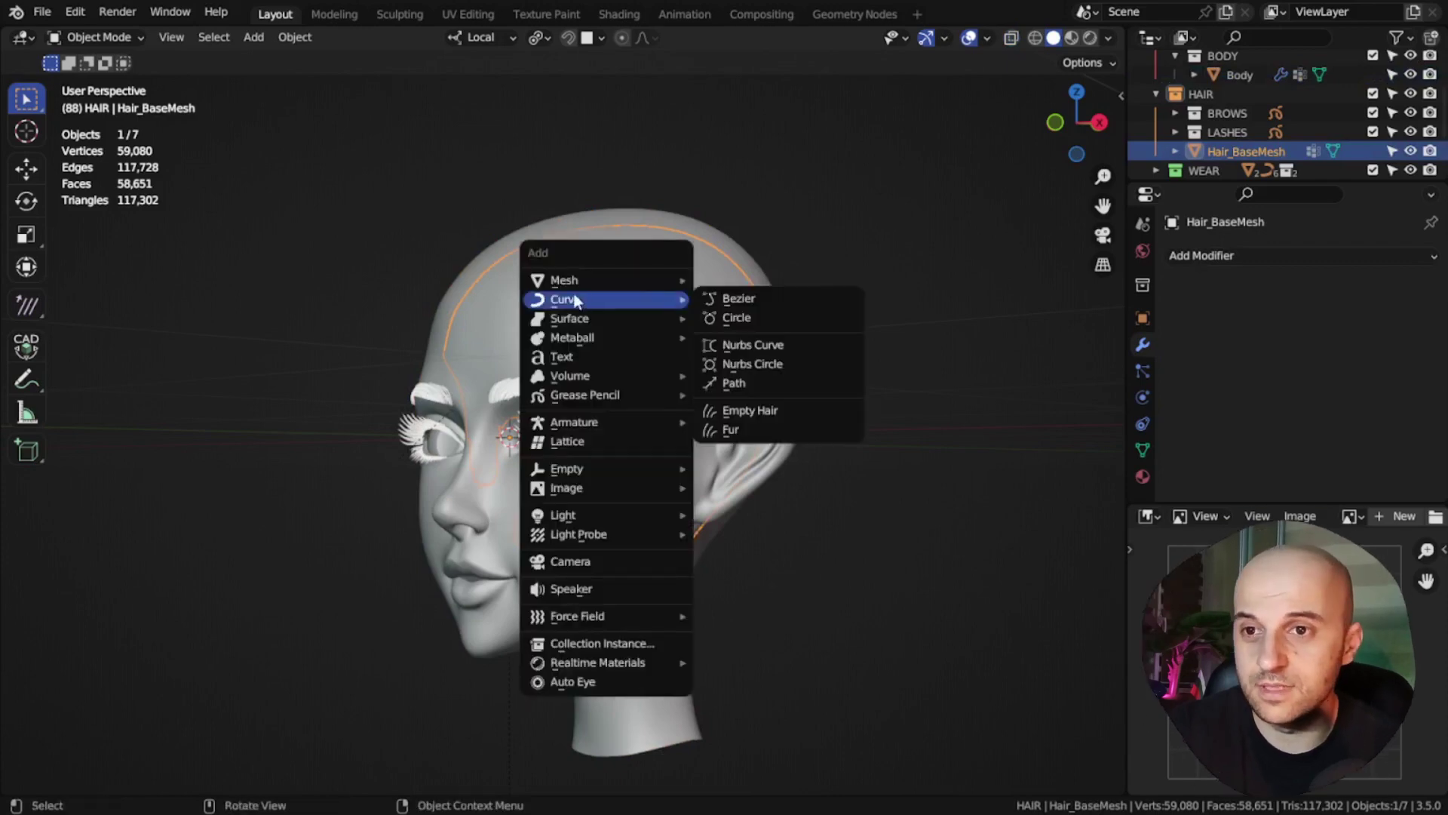
left_click(743, 411)
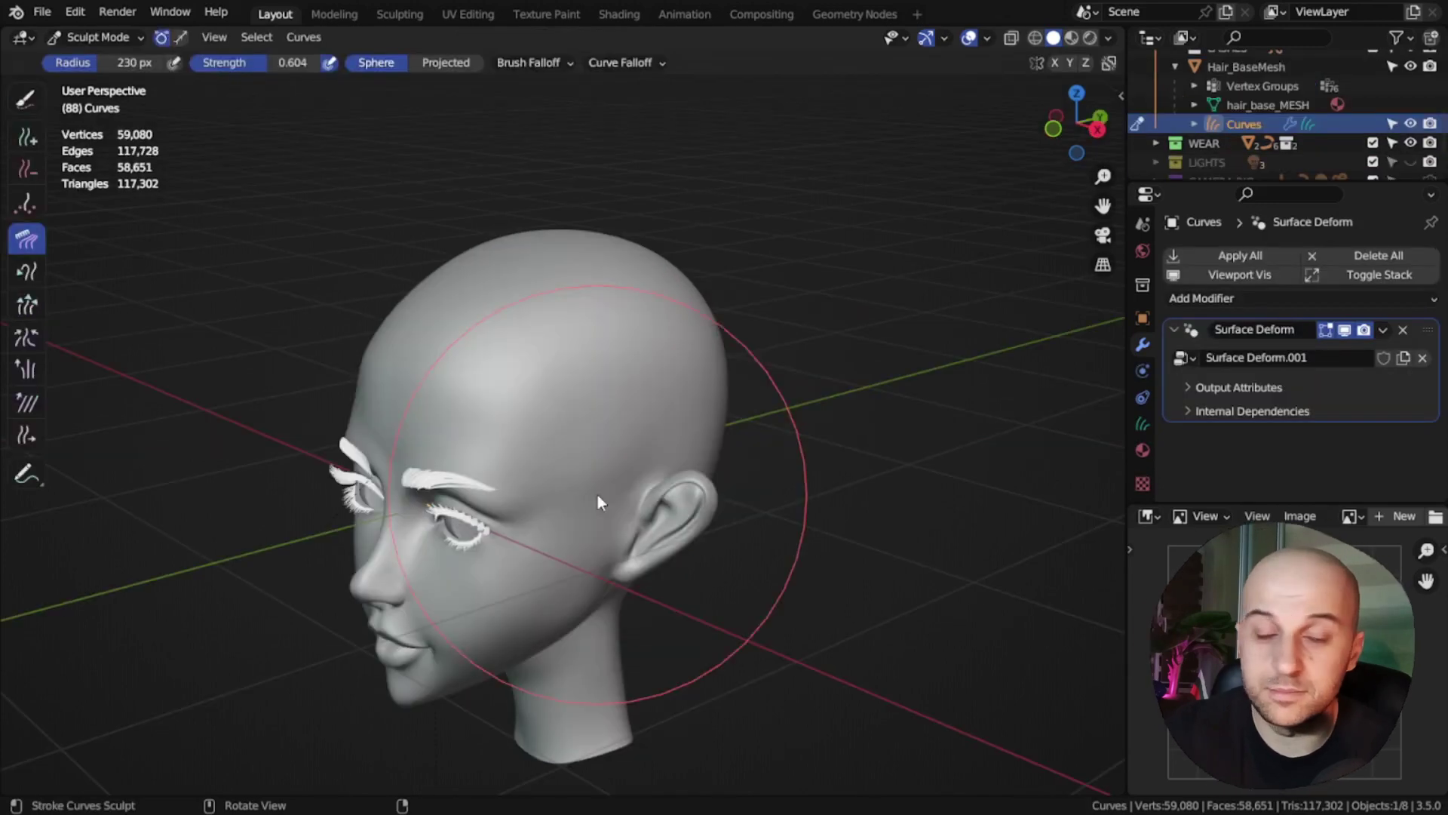
Step: Set the hair sculpting Add brush to 20 points per curve and a curve length of 2
left_click(30, 140)
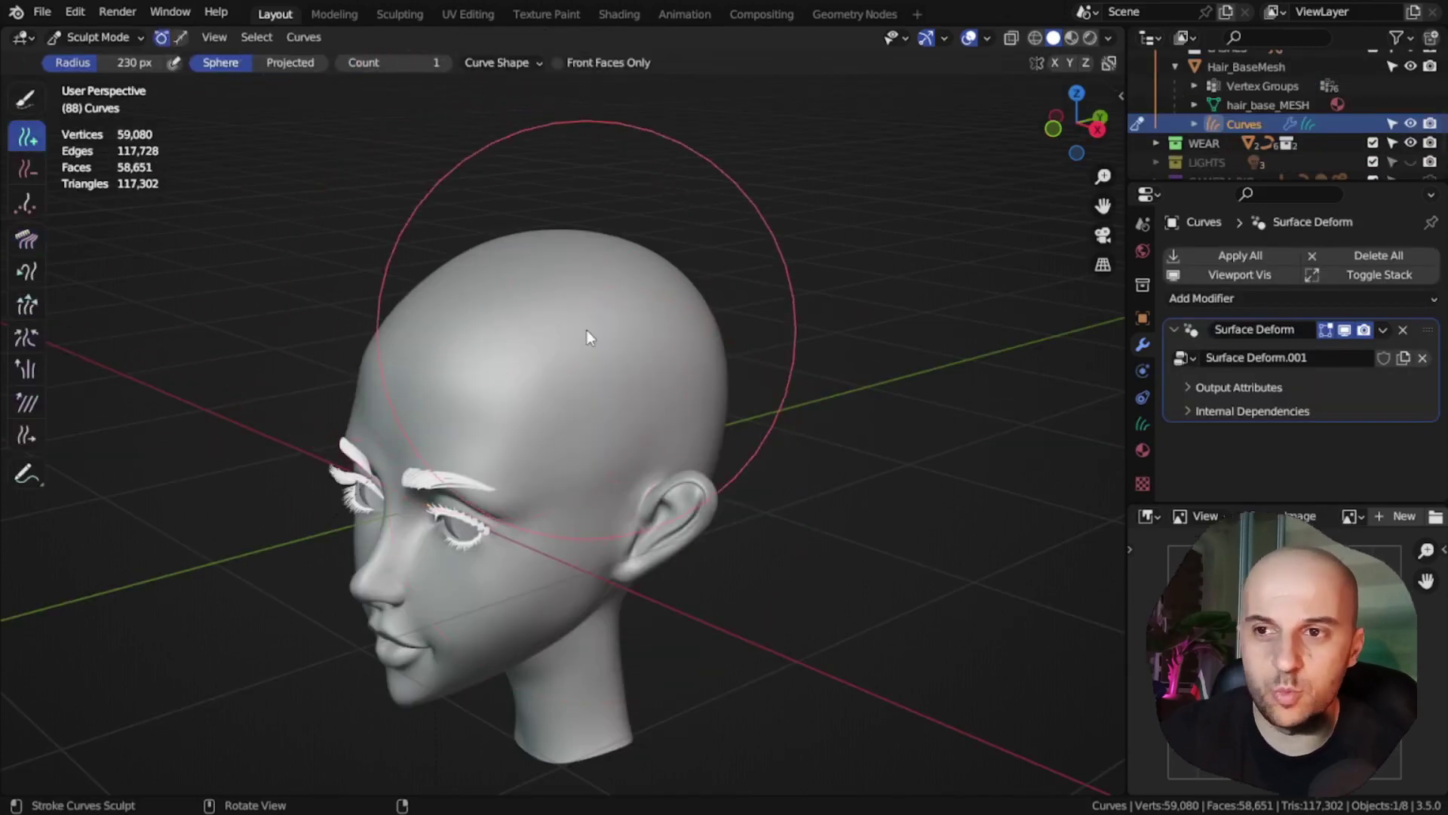
key("n")
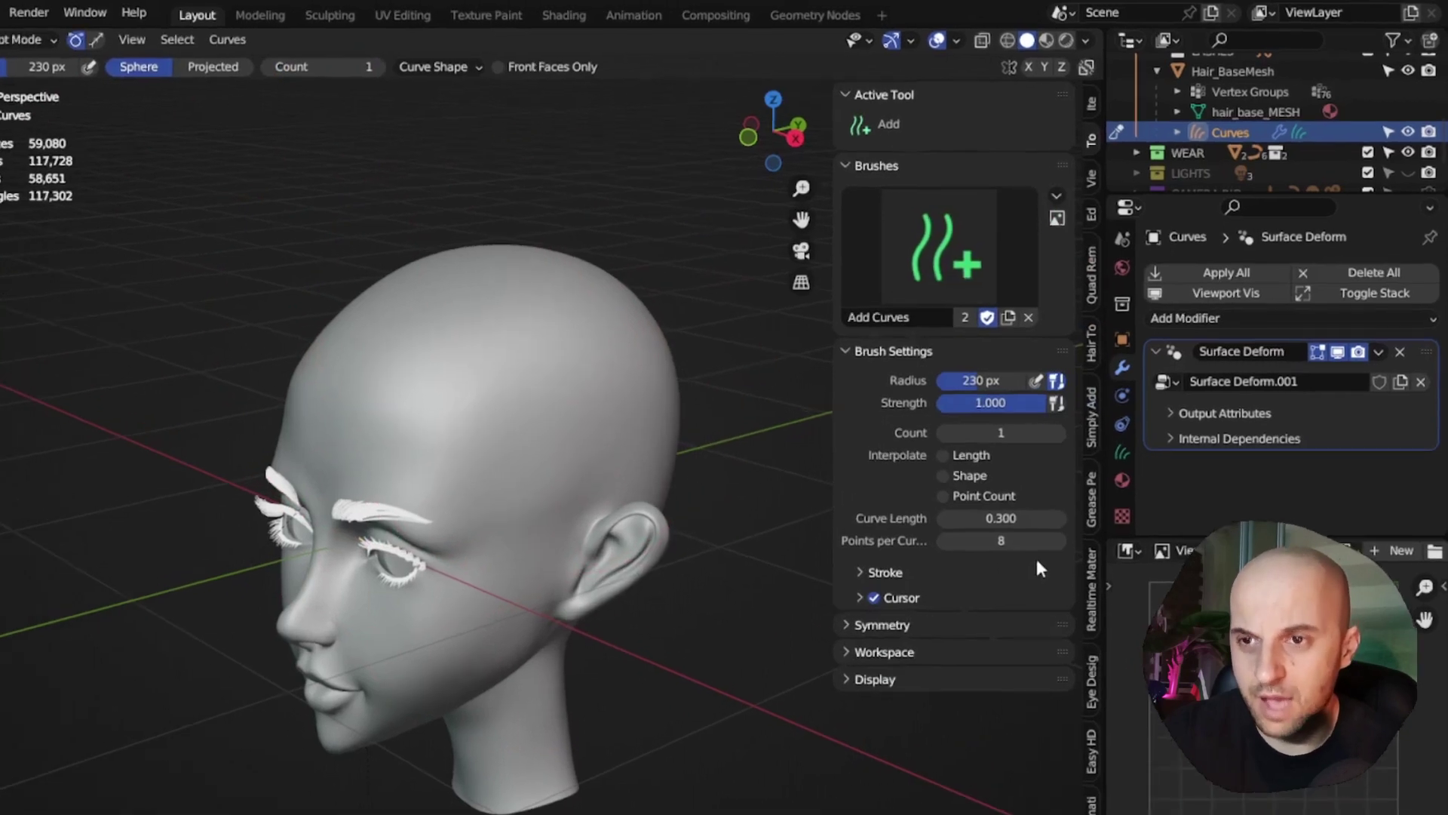
left_click(1016, 544)
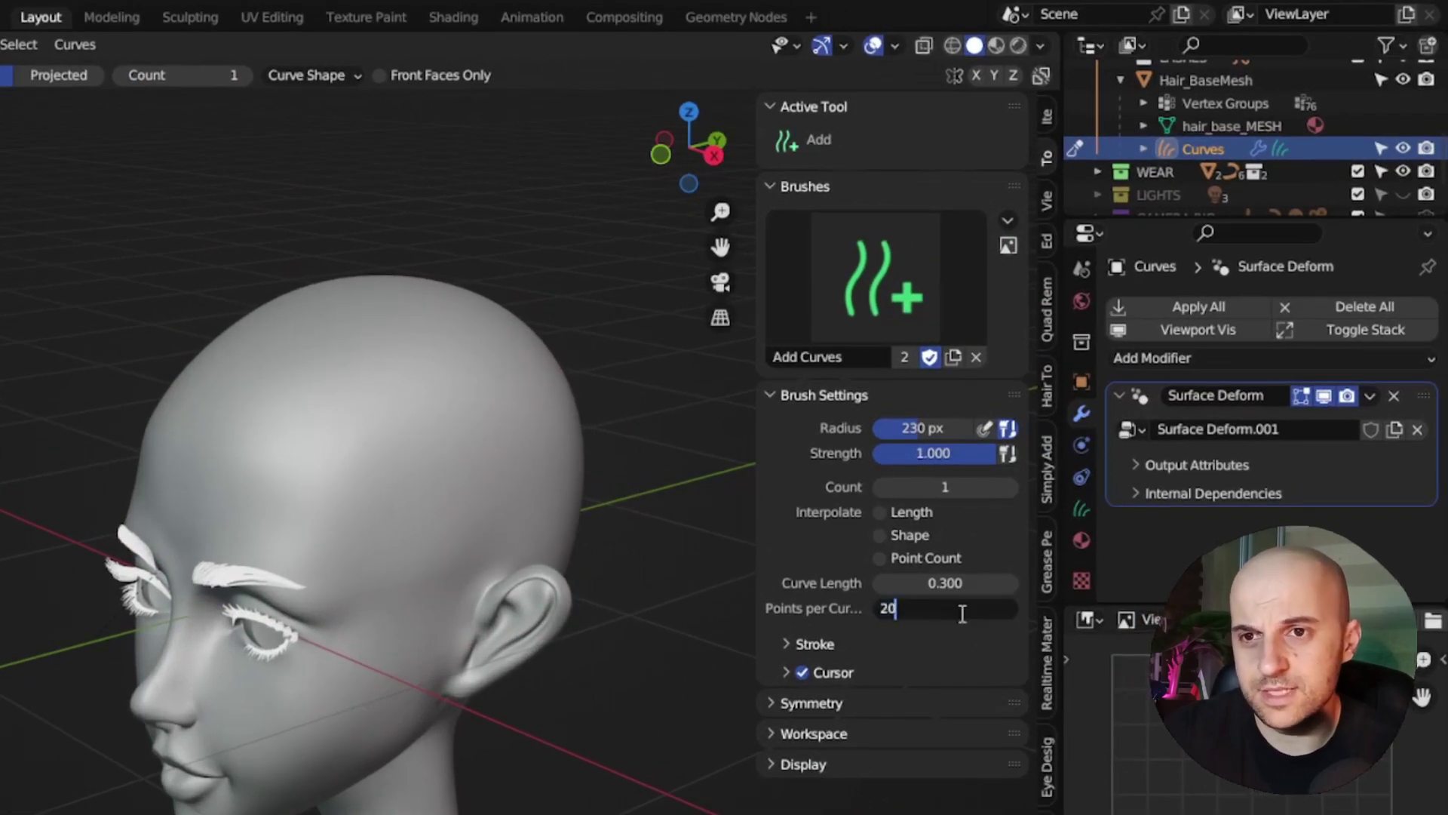
type("20")
key("Return")
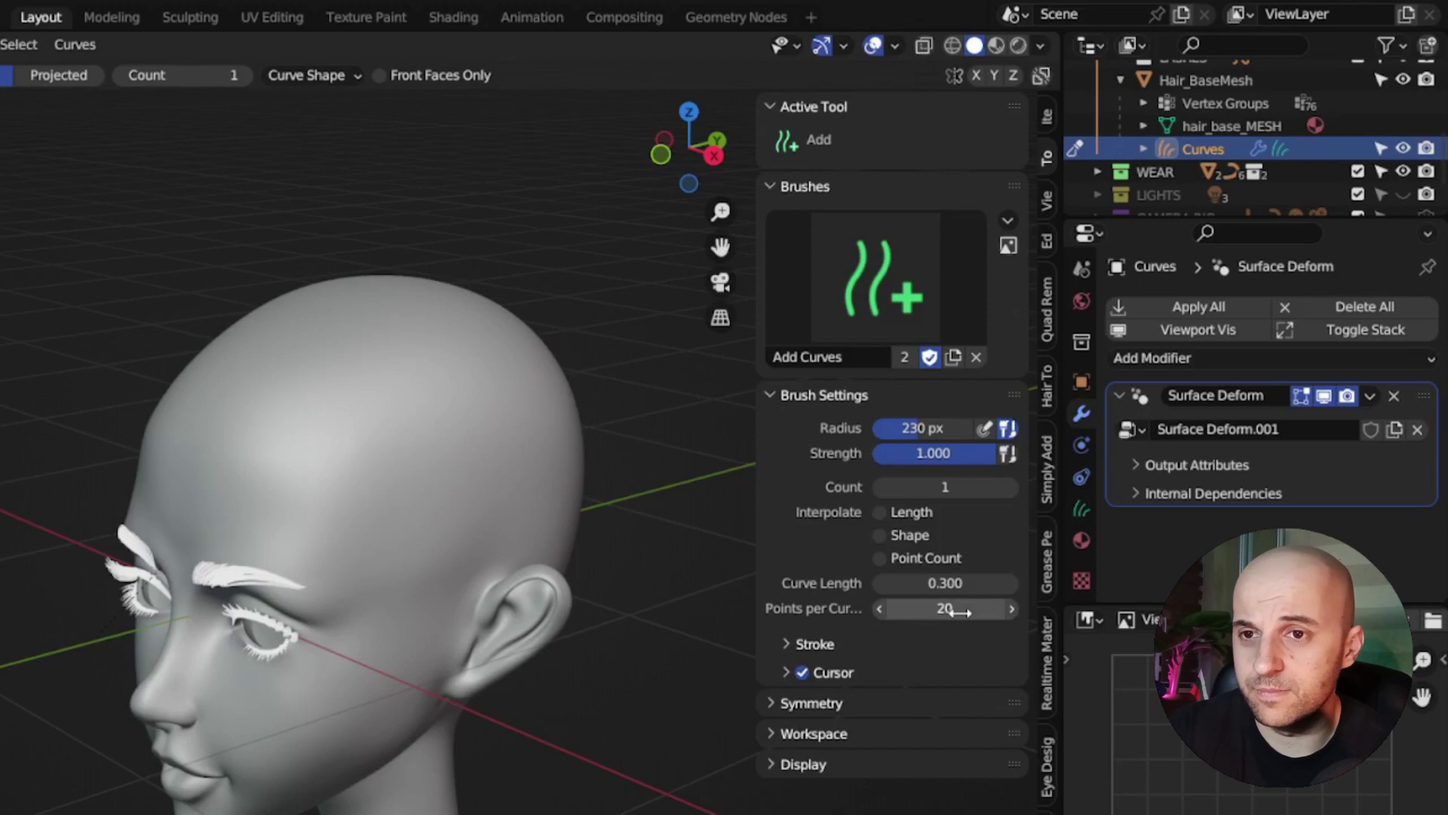
left_click(953, 581)
type("2")
key("Return")
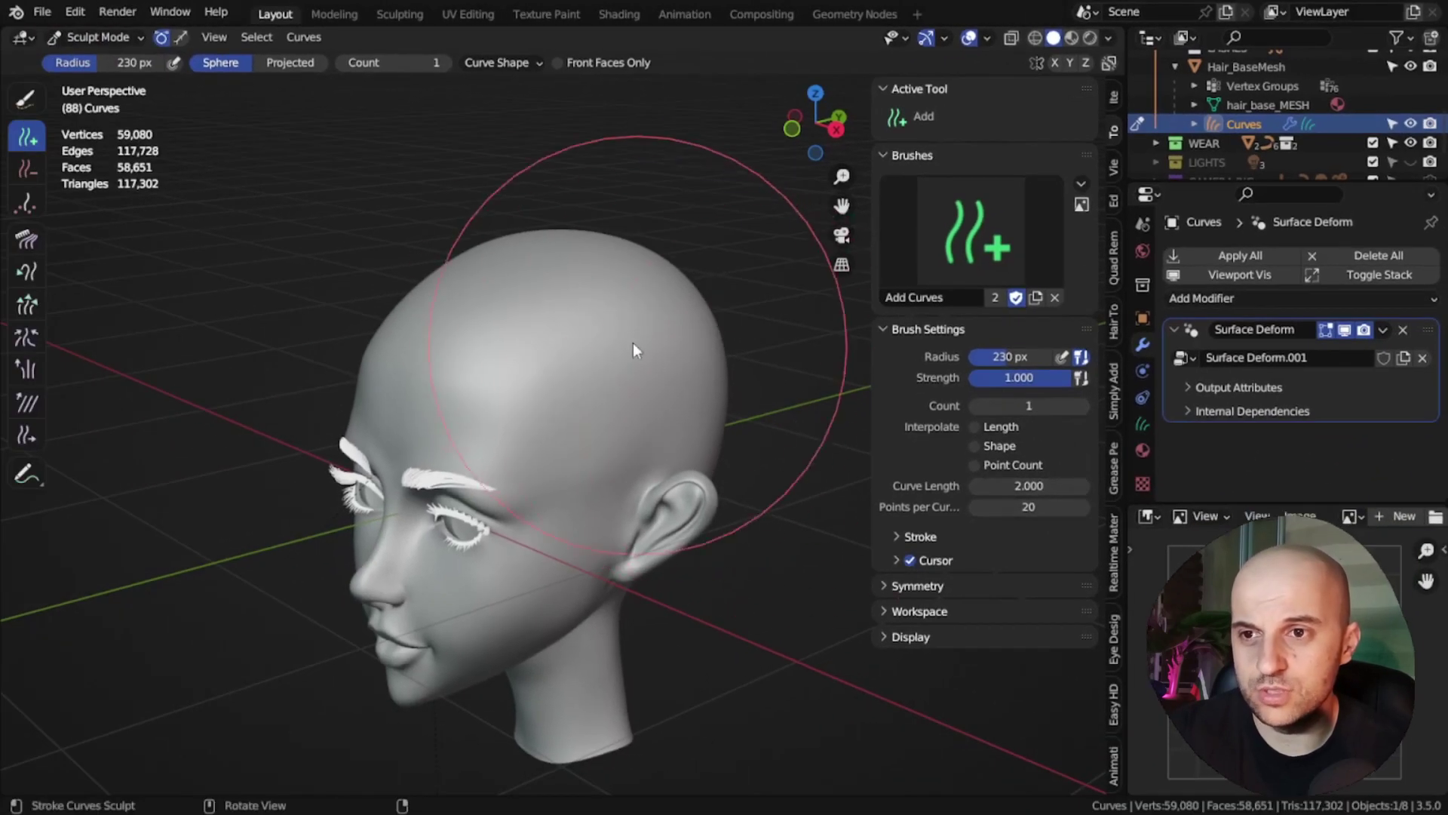
Step: Place a single hair curve on the upper side of the scalp with the Add brush
left_click(602, 314)
middle_click_drag(696, 373, 582, 538)
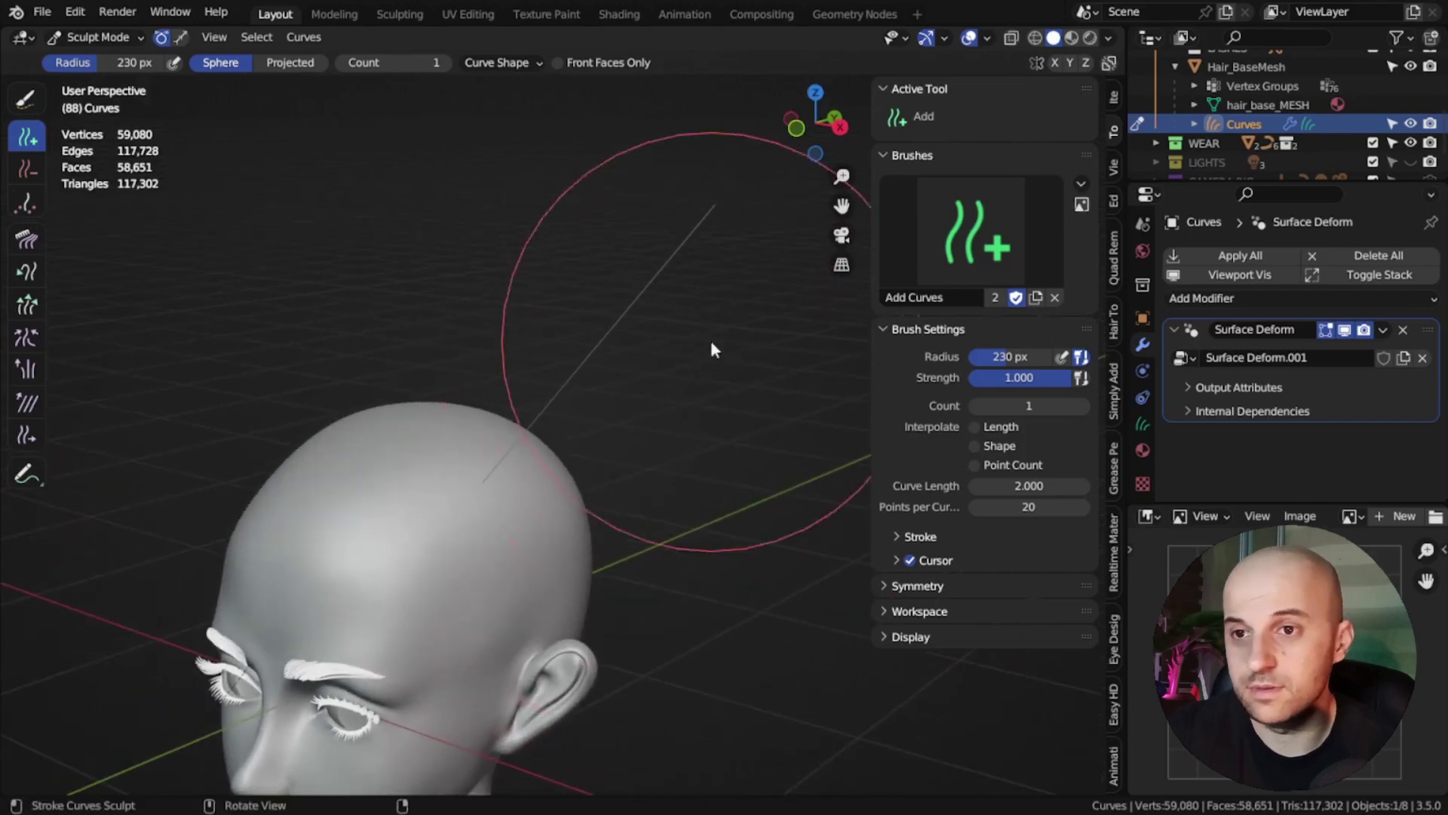
middle_click_drag(701, 382, 706, 368)
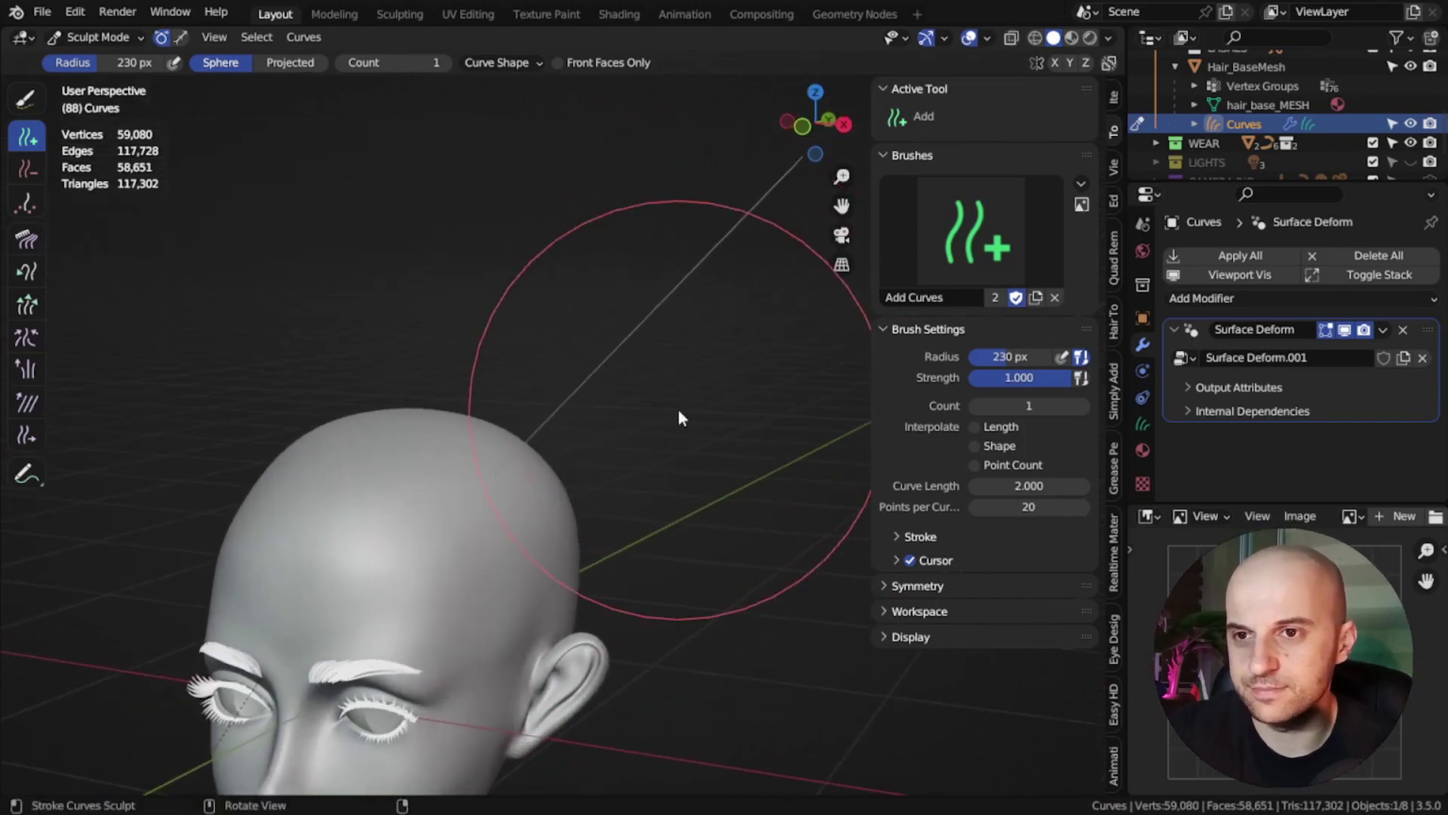
Step: Leave Sculpt Mode and create a collection named HAIR STRANDS inside the HAIR collection
key("ctrl+Tab")
left_click_drag(1285, 182, 1294, 396)
left_click(1211, 160)
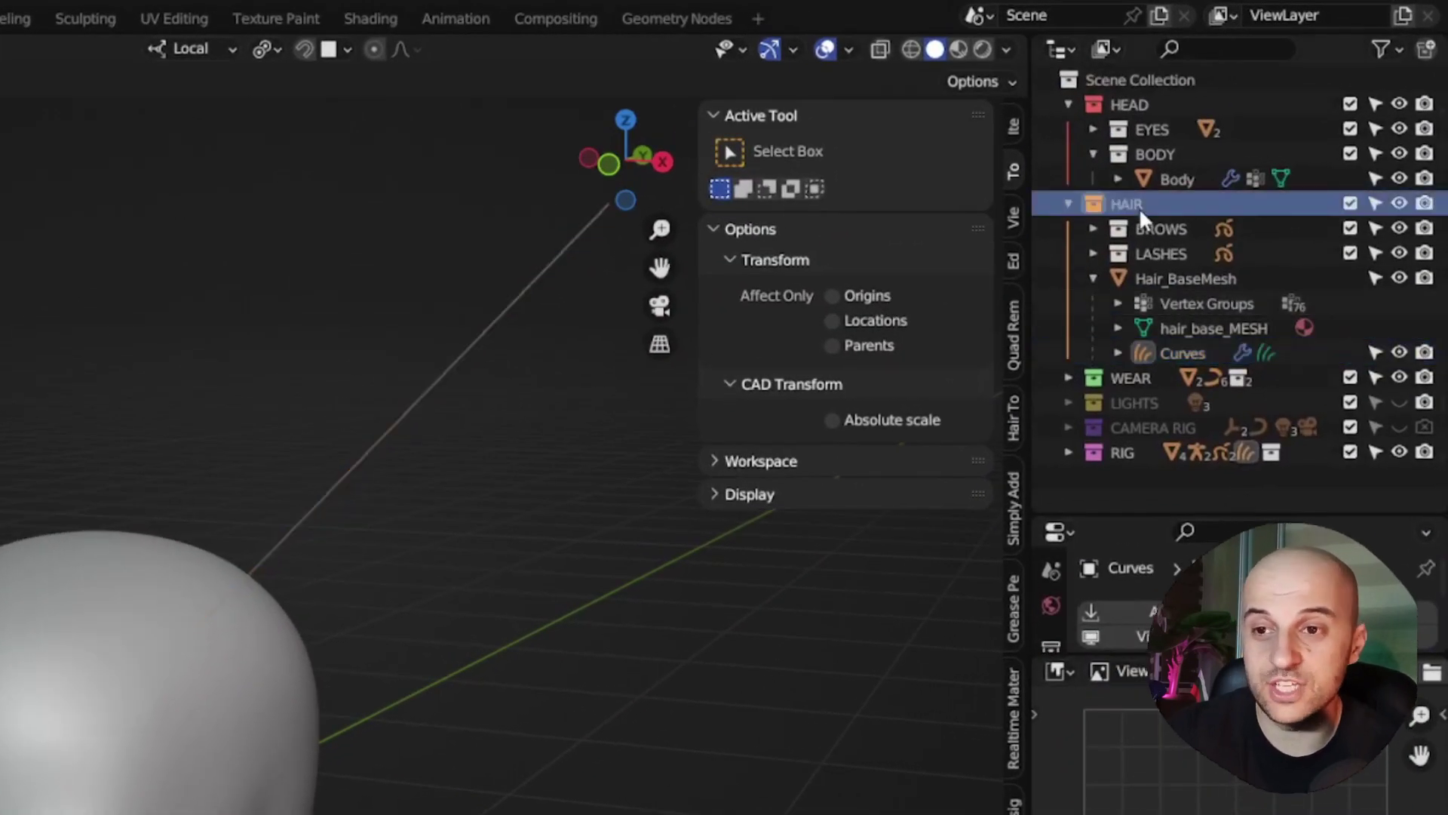
key("c")
left_click(1159, 278)
double_click(1158, 277)
type("HAIR ST")
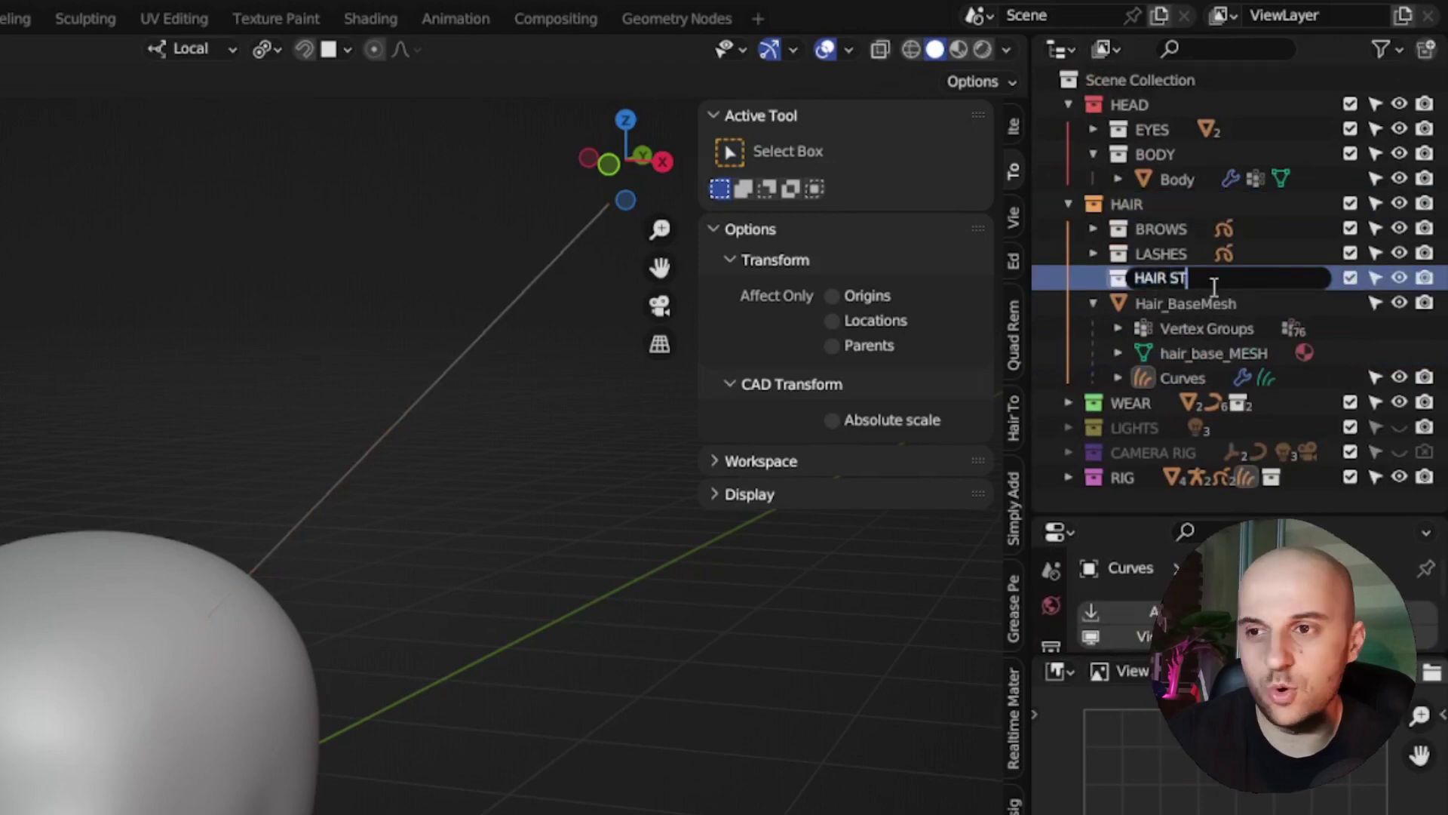
type("RANDS")
key("Return")
Step: Move the hair curves object into the HAIR STRANDS collection and rename it Strand.001
left_click_drag(1182, 378, 1189, 284)
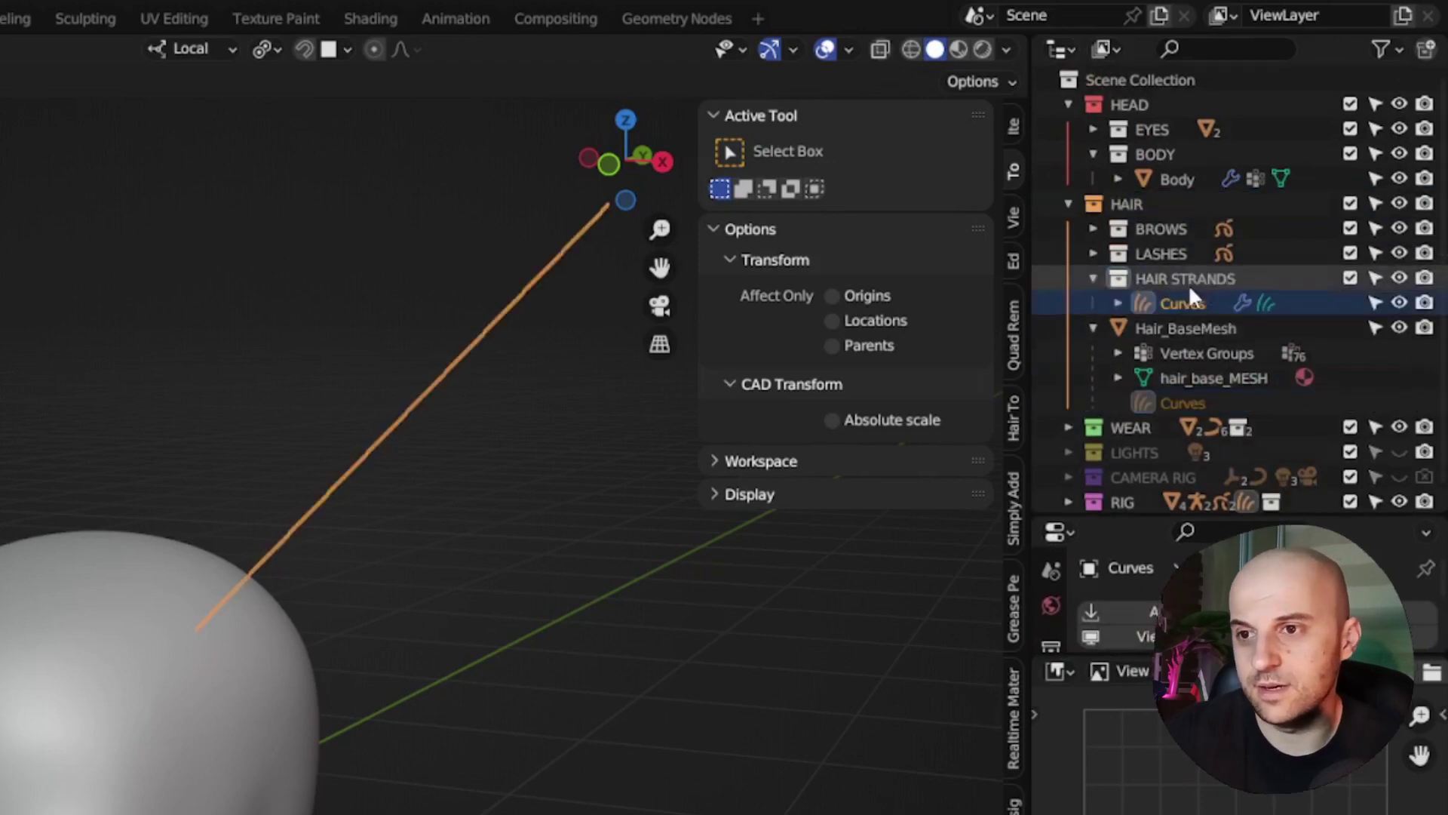
double_click(1192, 302)
type("St")
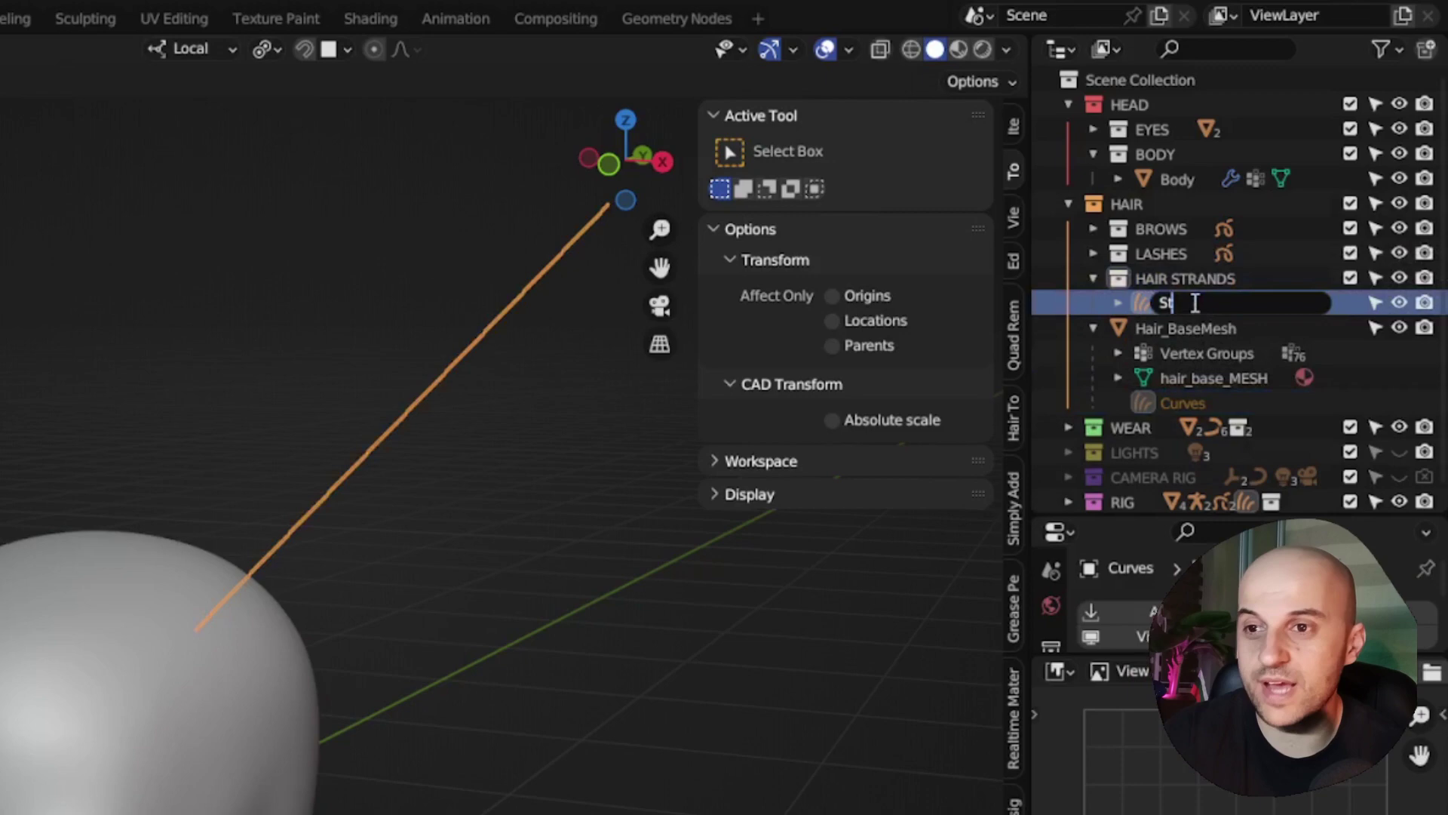
type("rand.001")
key("Return")
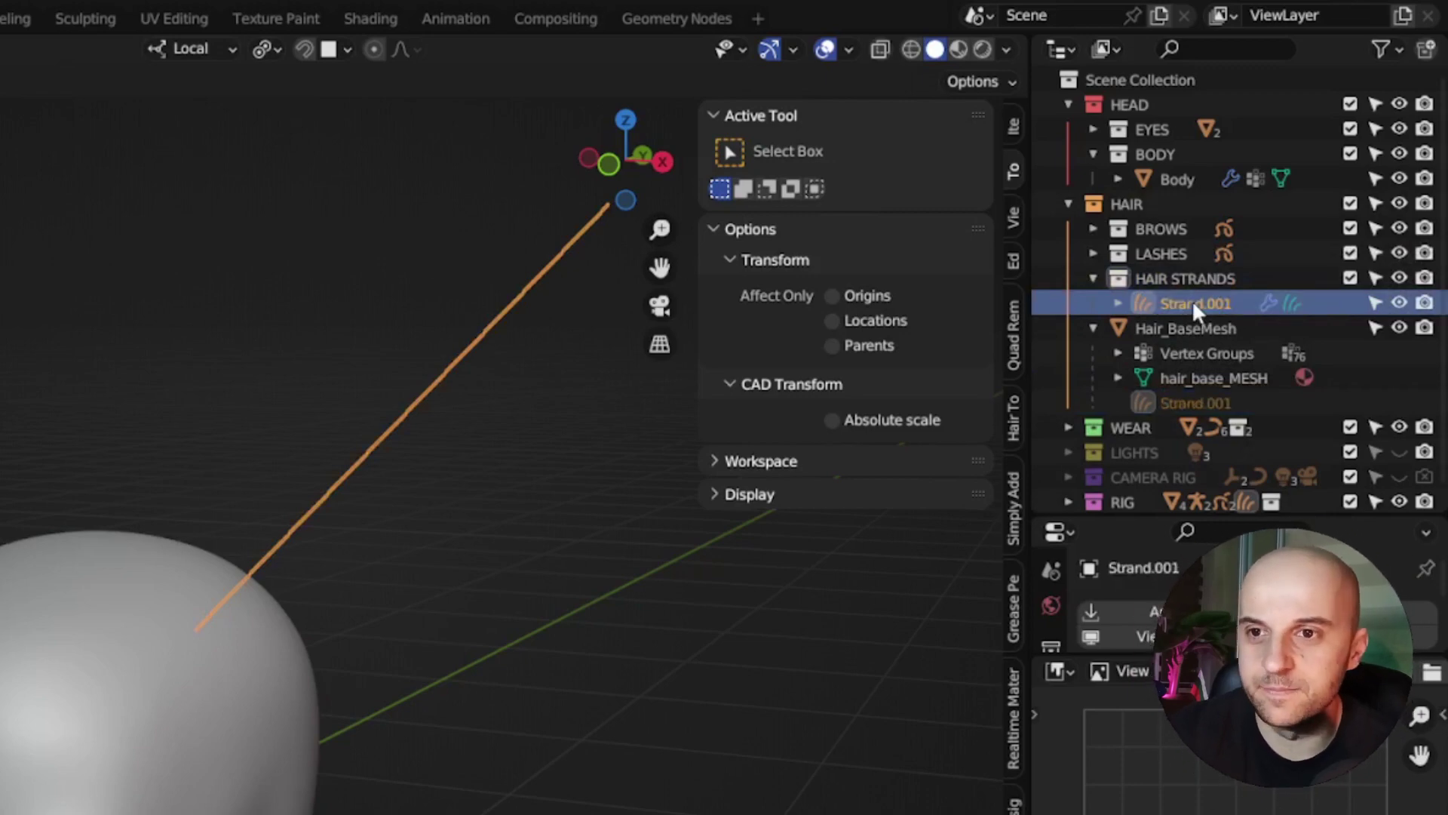
Step: Rename the curve data under Strand.001 as strand_CURVE.001
left_click(1118, 303)
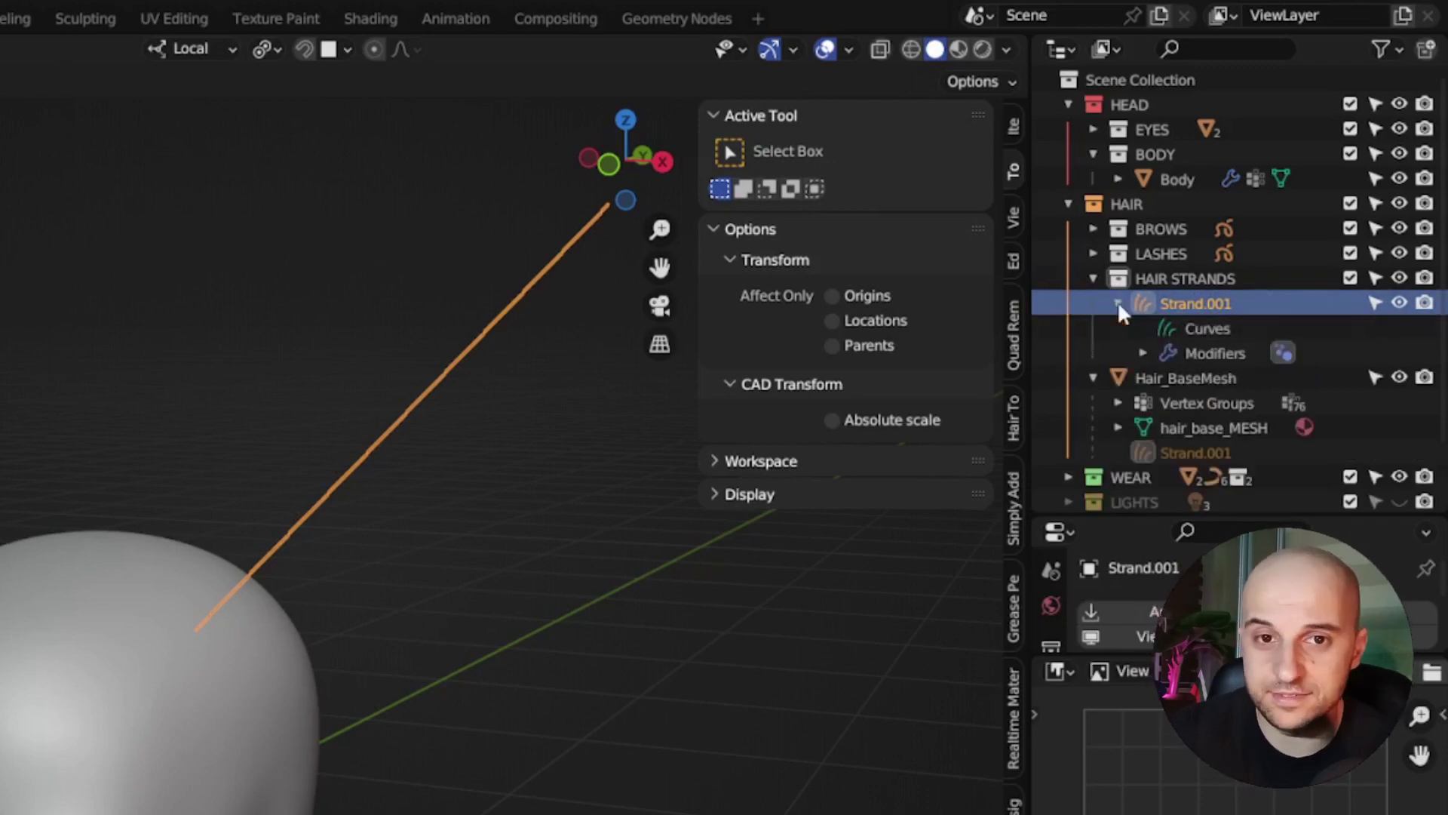
double_click(1207, 328)
scroll(1207, 328, "down", 2)
type("strand")
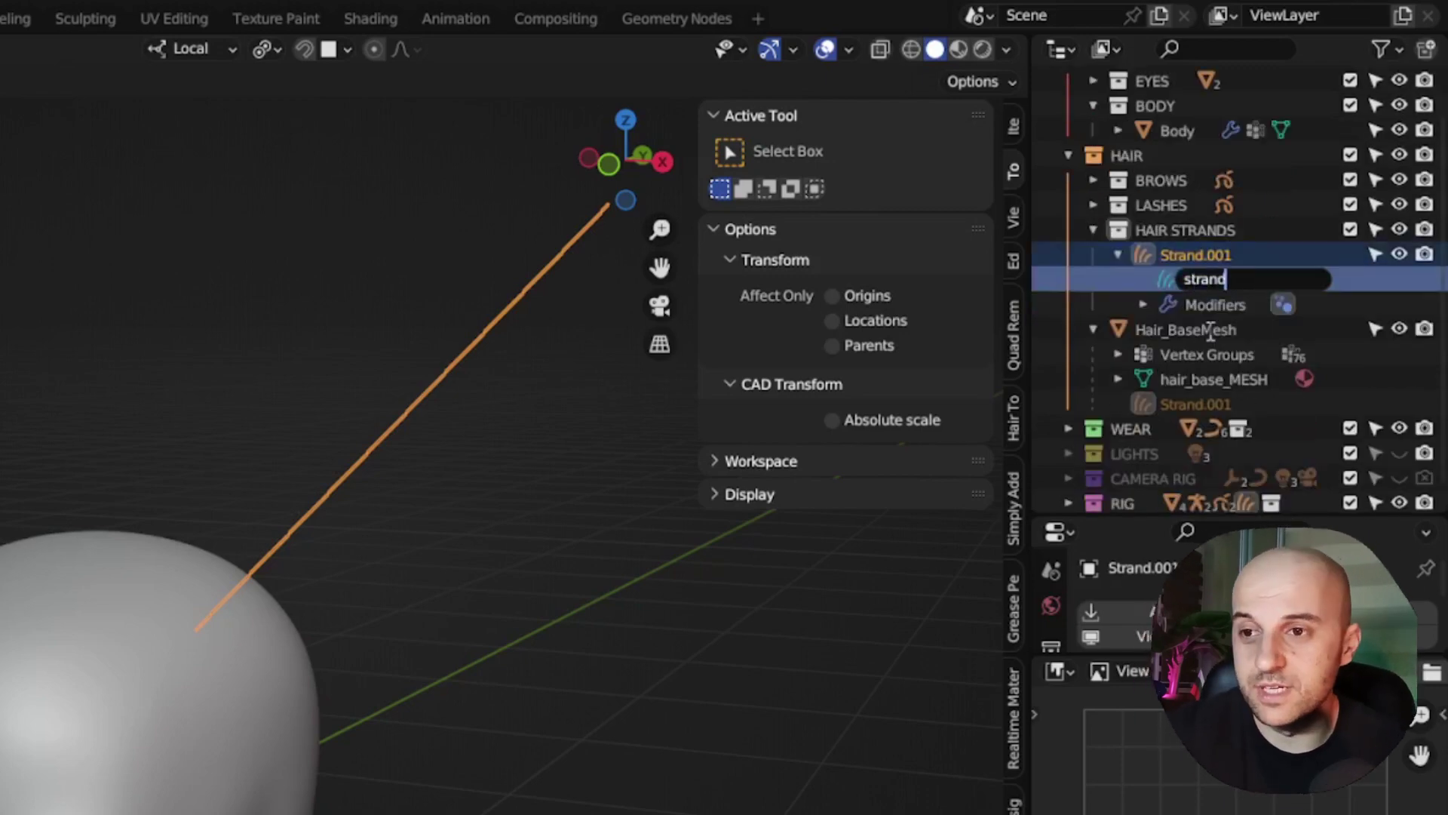
type("_CURVE.001")
key("Return")
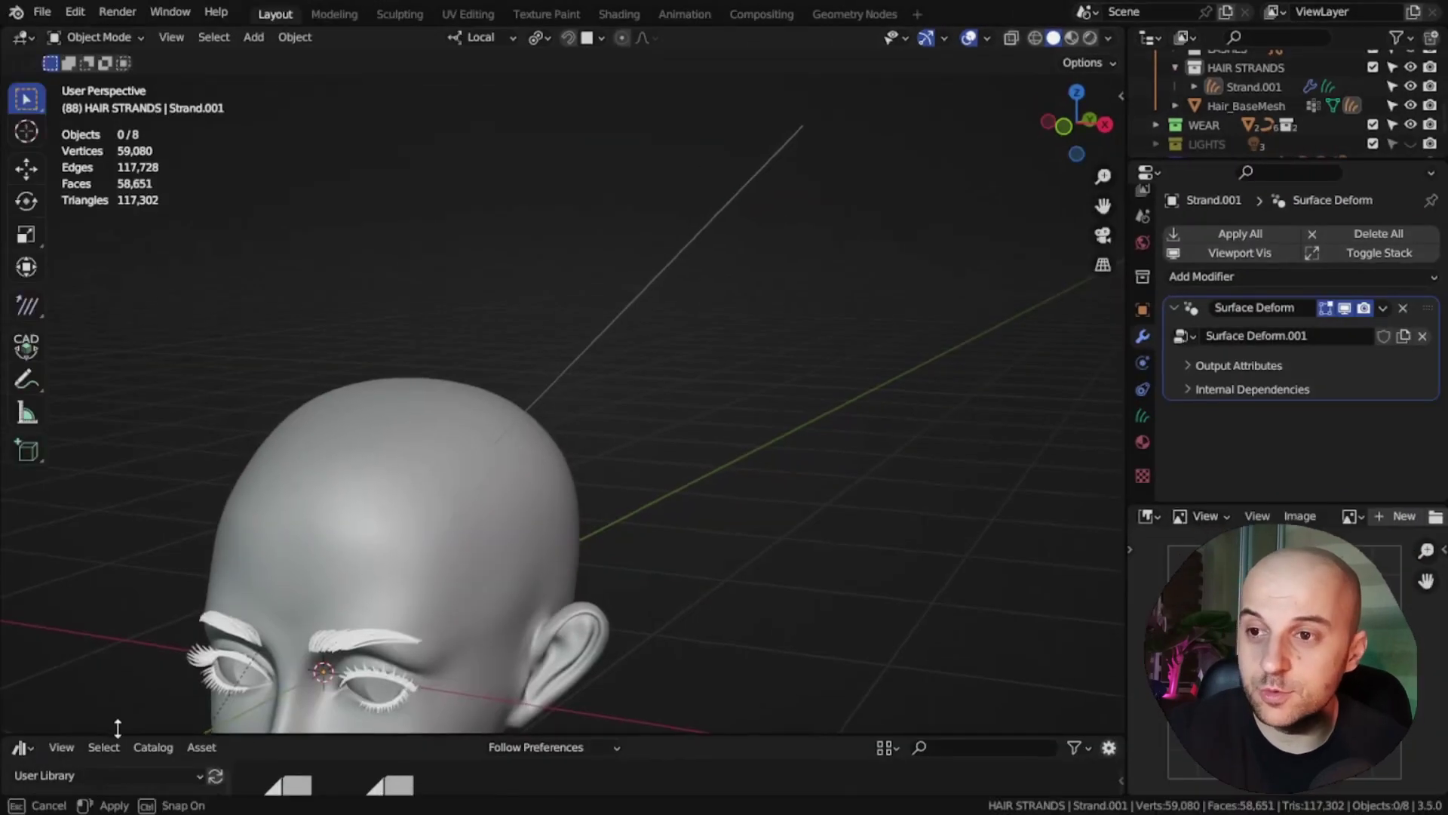
Step: Enlarge the asset browser and apply the Stylized Hair Edit node asset to the hair strand
left_click_drag(120, 731, 142, 643)
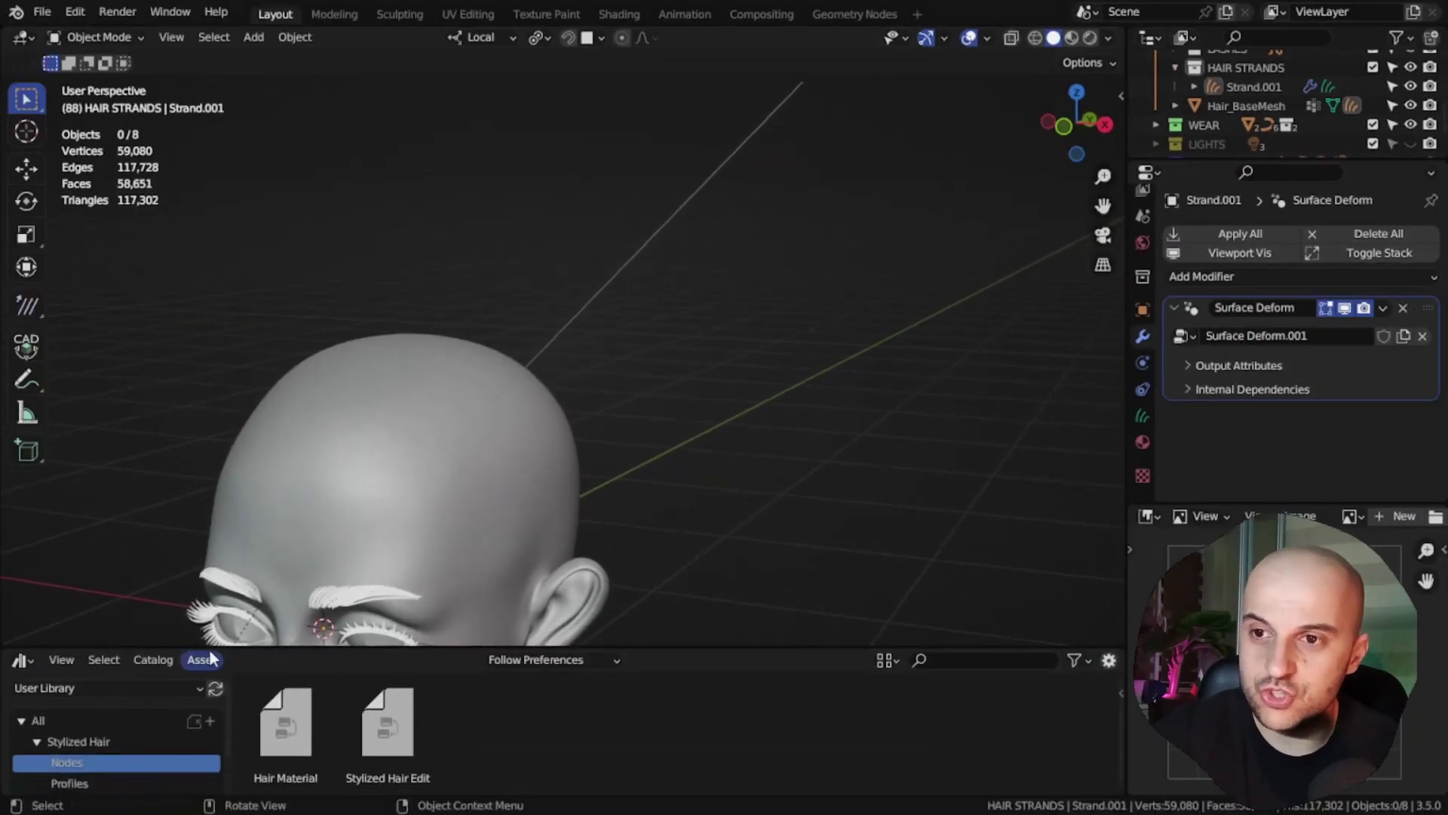
left_click_drag(391, 726, 682, 387)
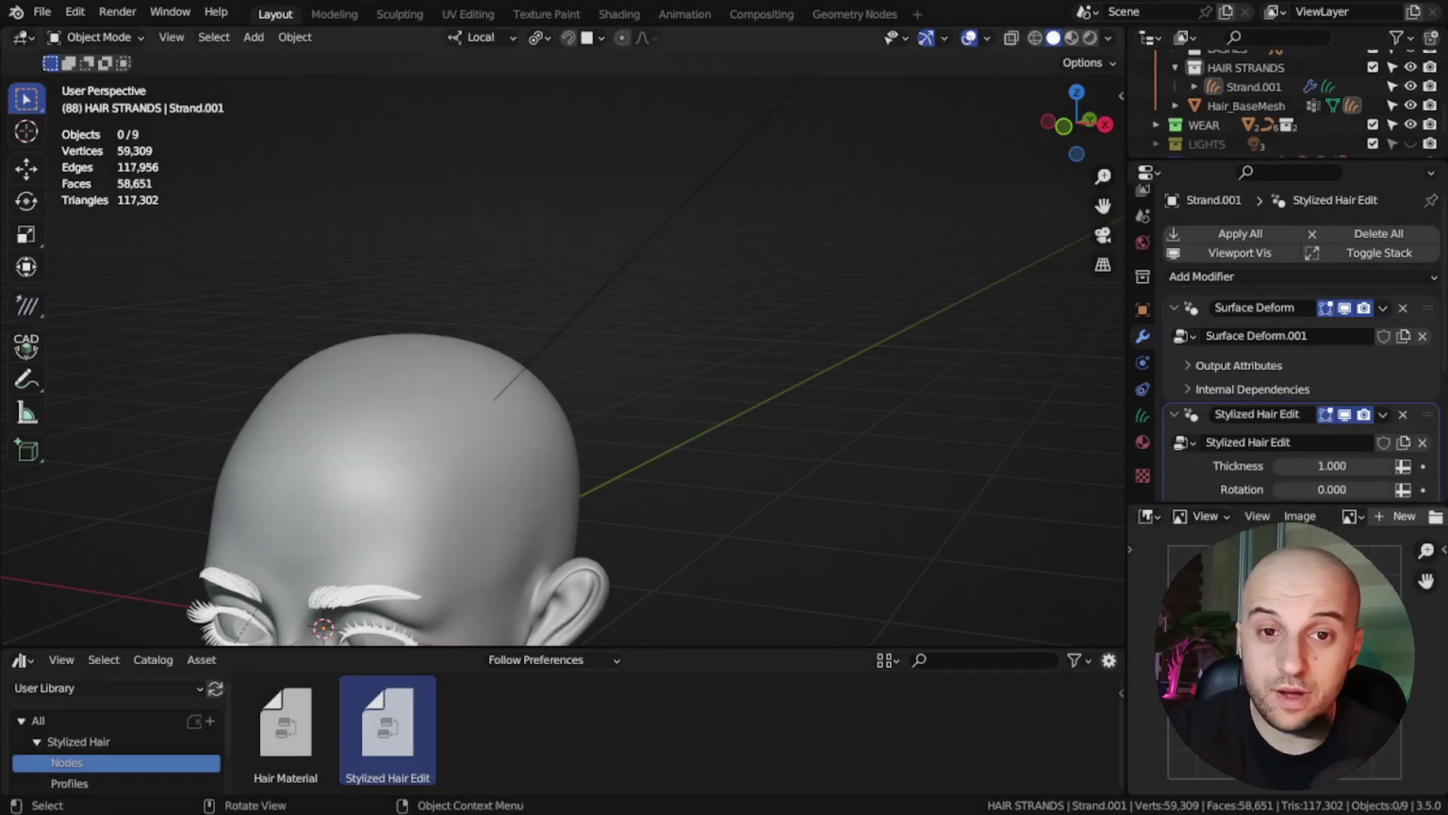
Step: Add the five profile assets, HairProfile.001 through HairProfile.005, from the Profiles catalog to the scene
left_click(89, 783)
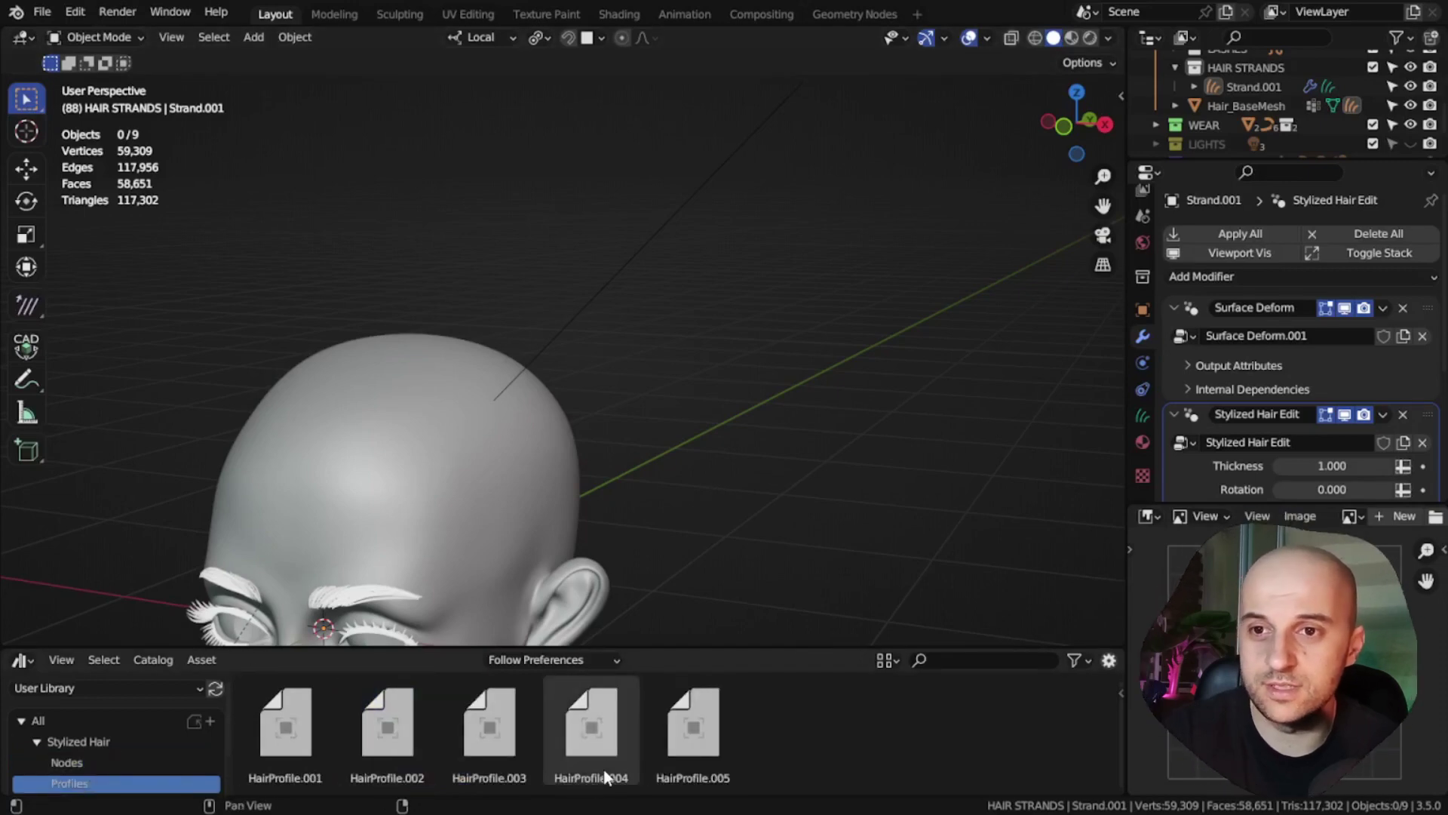
left_click_drag(296, 721, 730, 300)
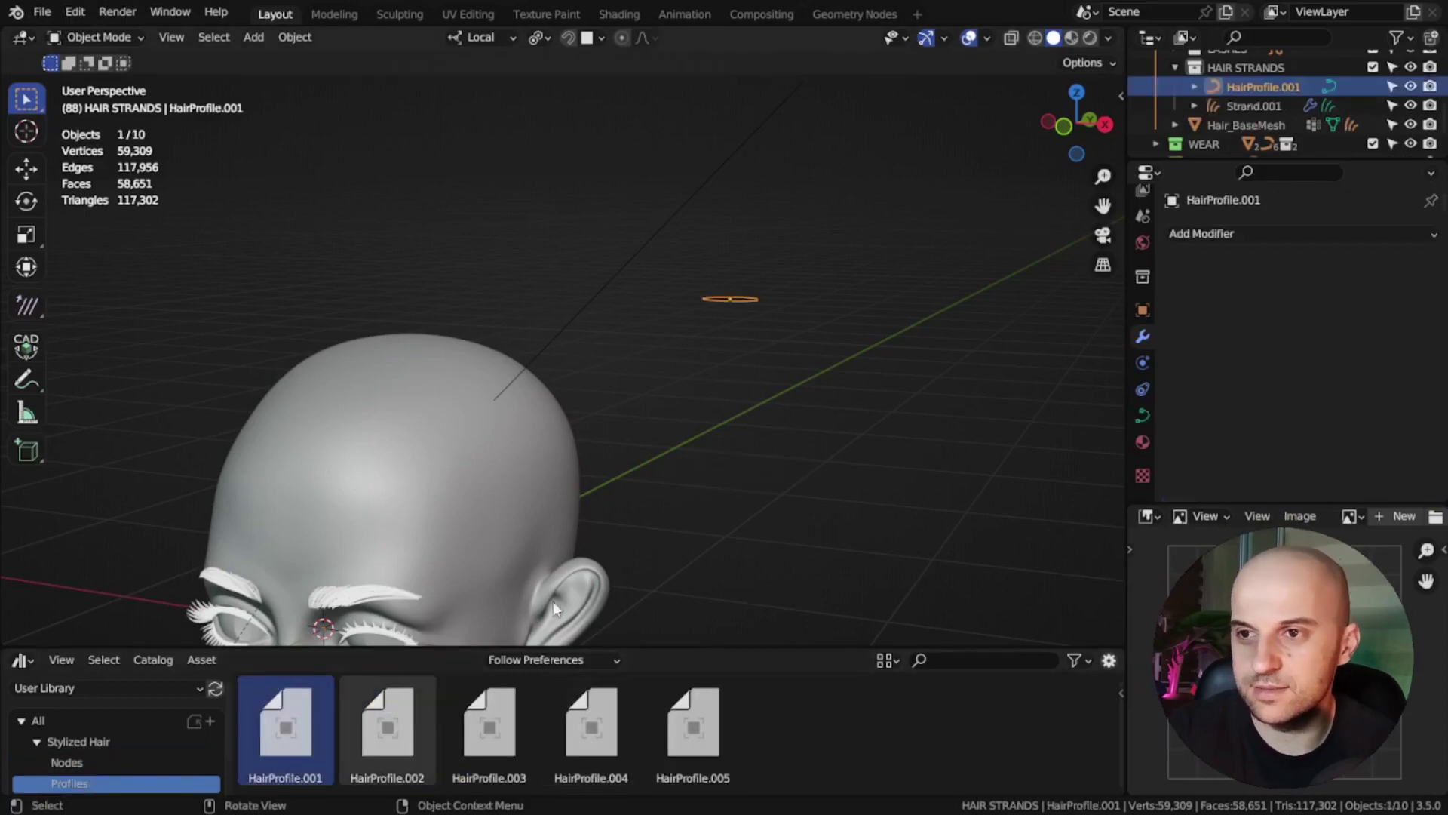
left_click_drag(388, 724, 731, 382)
left_click_drag(453, 691, 765, 352)
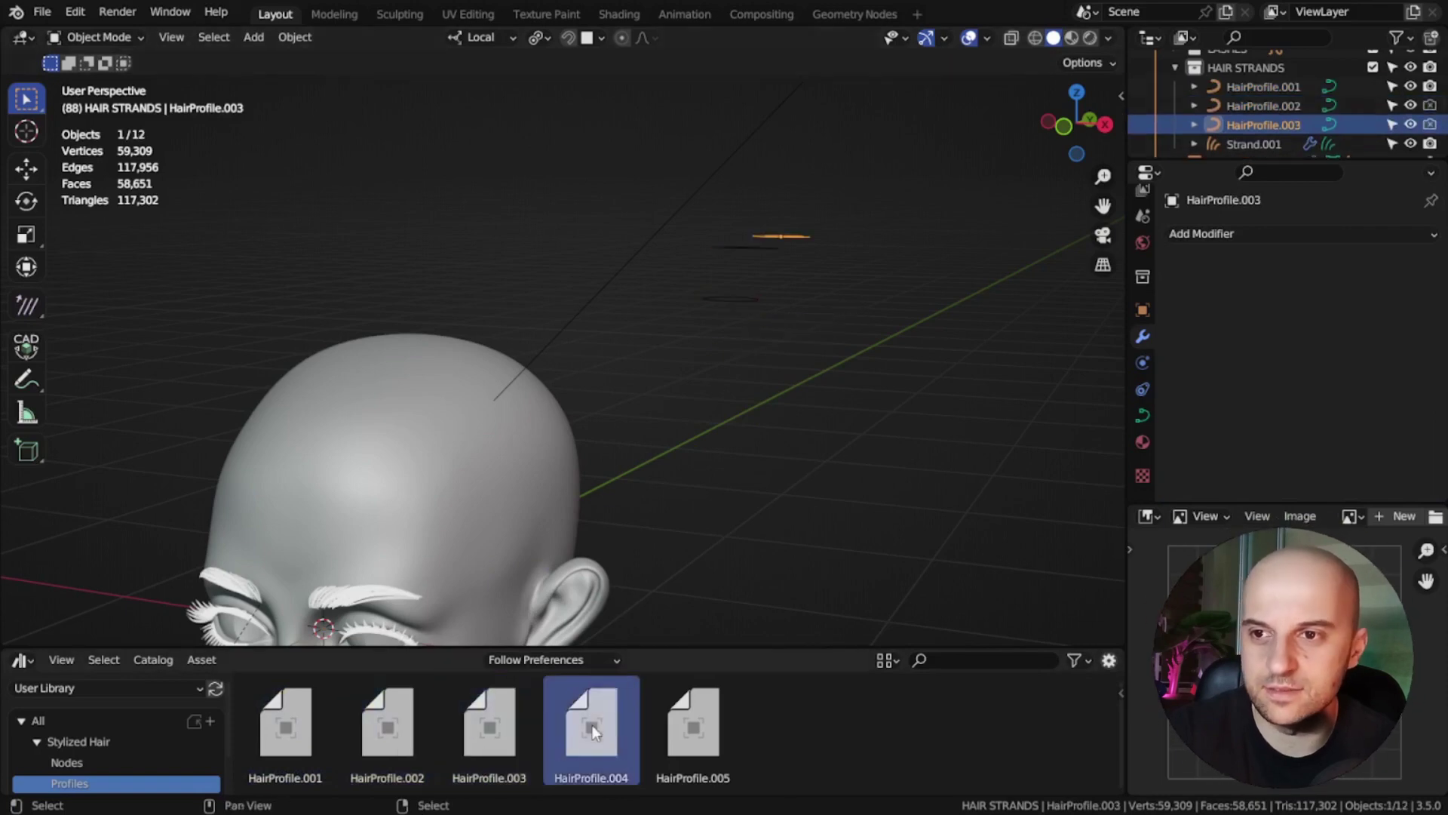
left_click_drag(591, 726, 704, 627)
left_click_drag(693, 723, 817, 347)
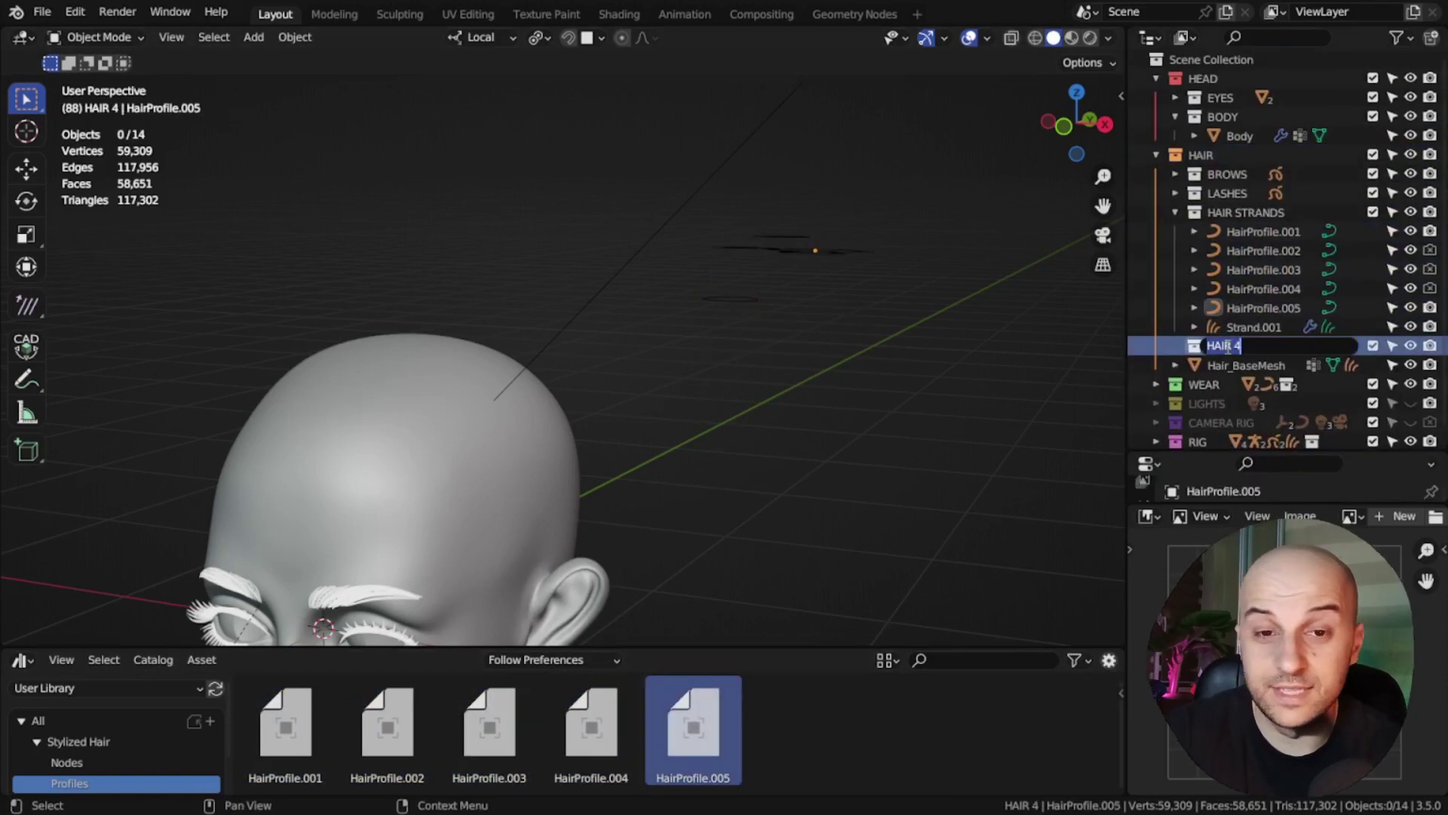
Step: Gather the five hair profiles in a collection named PROFILES inside HAIR and hide that collection in the viewport and renders
type("PROFILES")
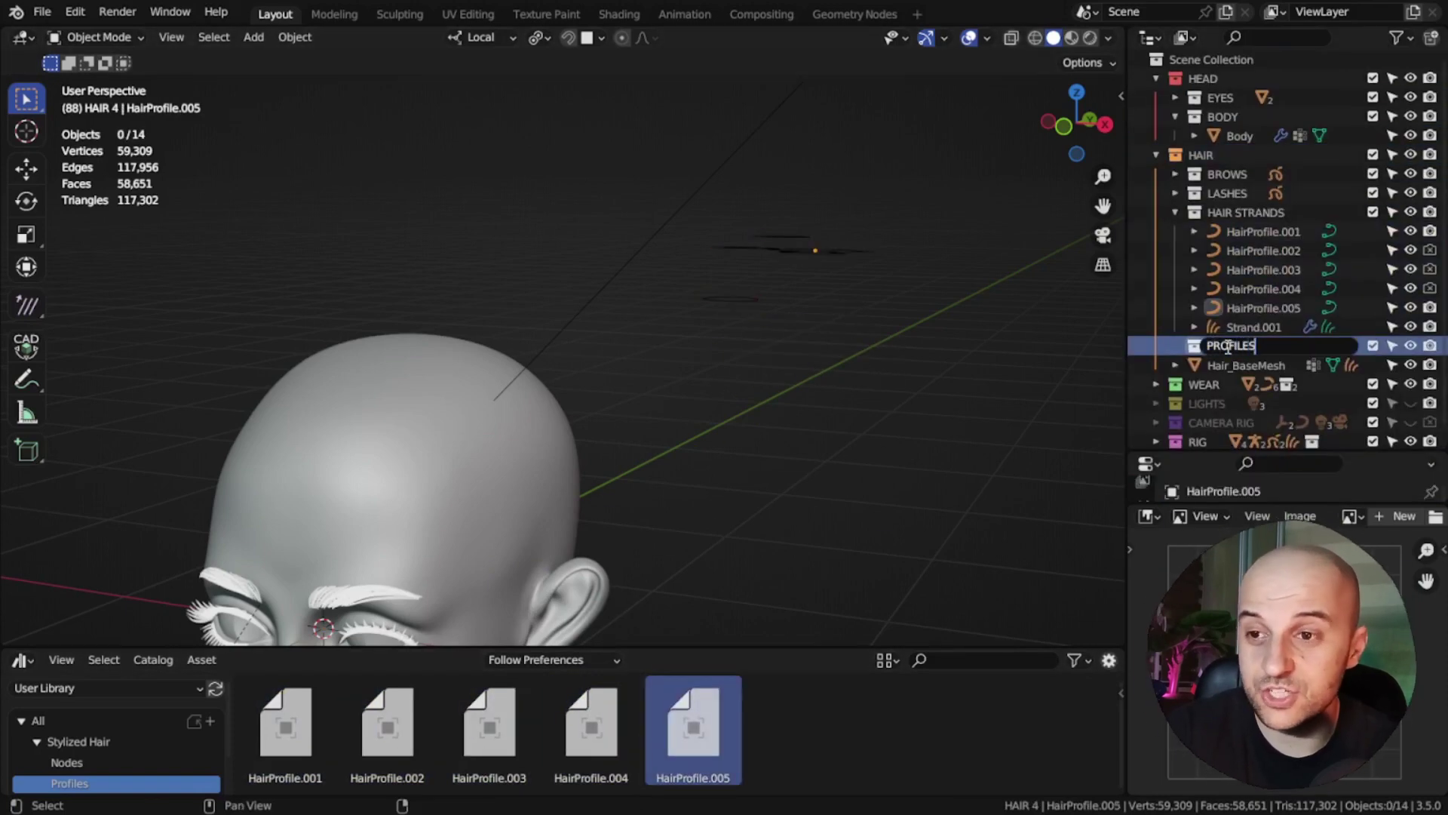
key("Return")
left_click(1264, 232)
left_click(1267, 306, "shift")
left_click_drag(1274, 260, 1257, 346)
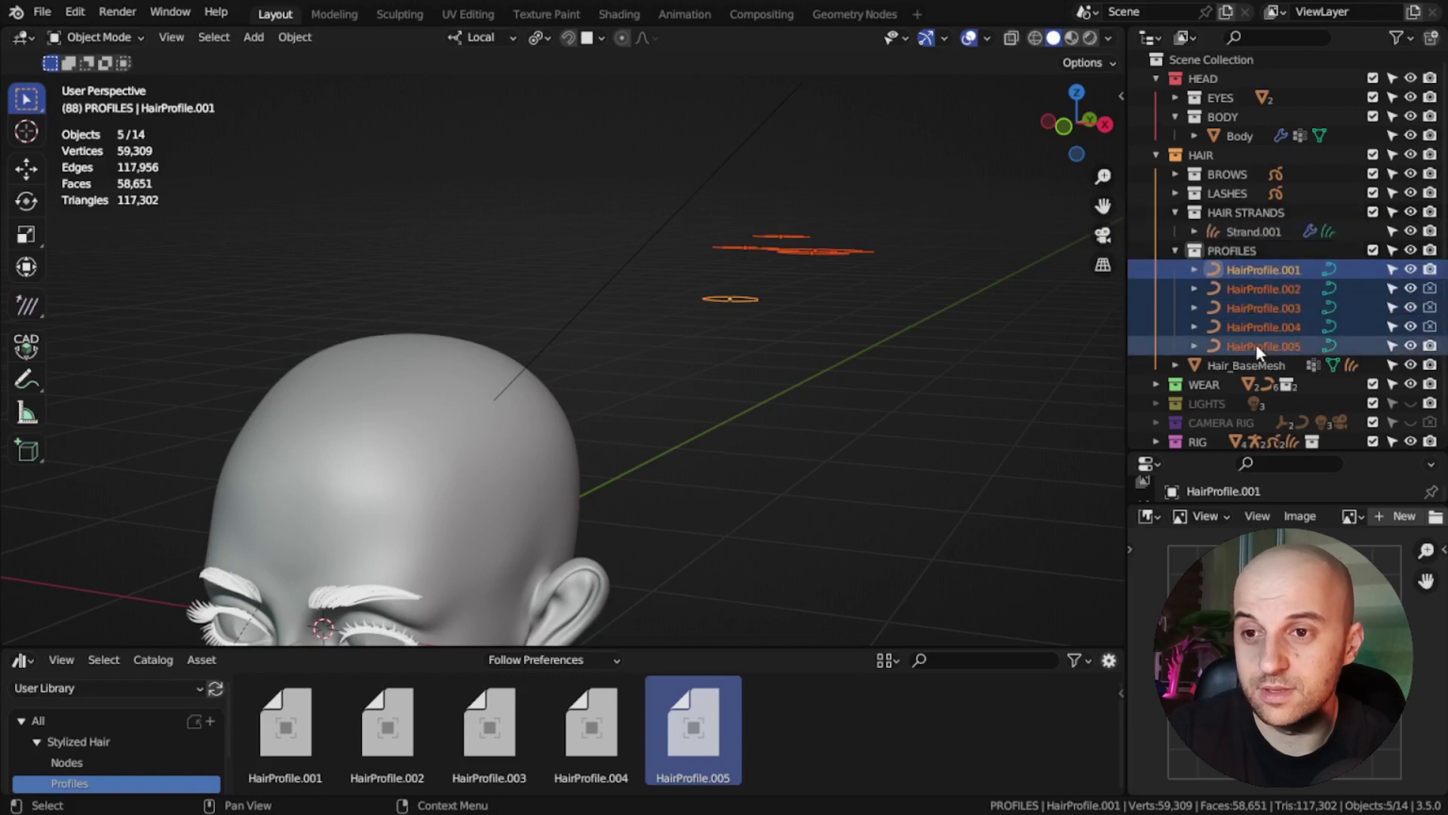
left_click(1411, 250)
left_click(1430, 252)
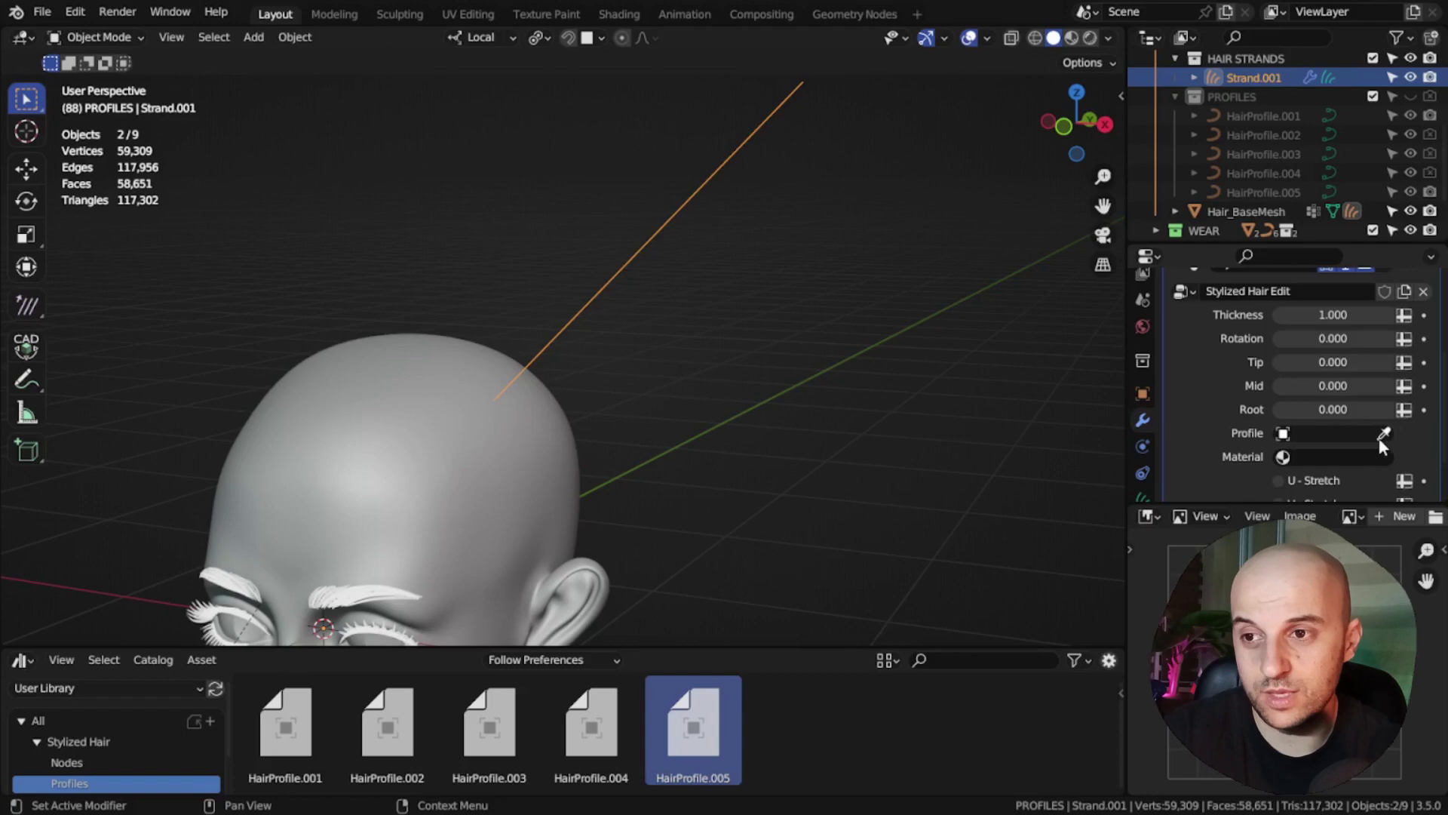
Step: Assign HairProfile.002 as the Profile in Strand.001's Stylized Hair Edit modifier
left_click(1384, 433)
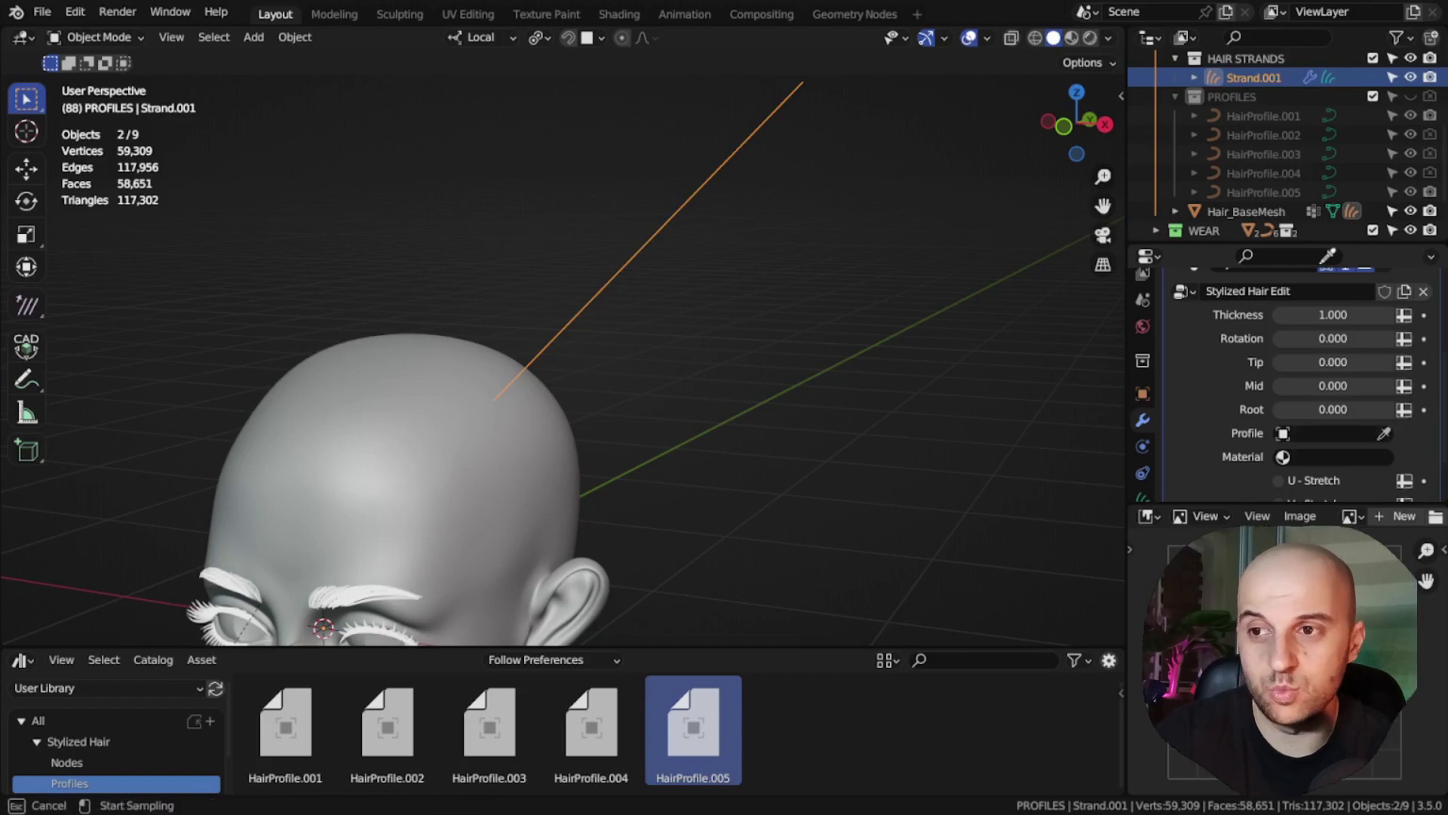
left_click(1275, 128)
middle_click_drag(677, 225, 789, 306)
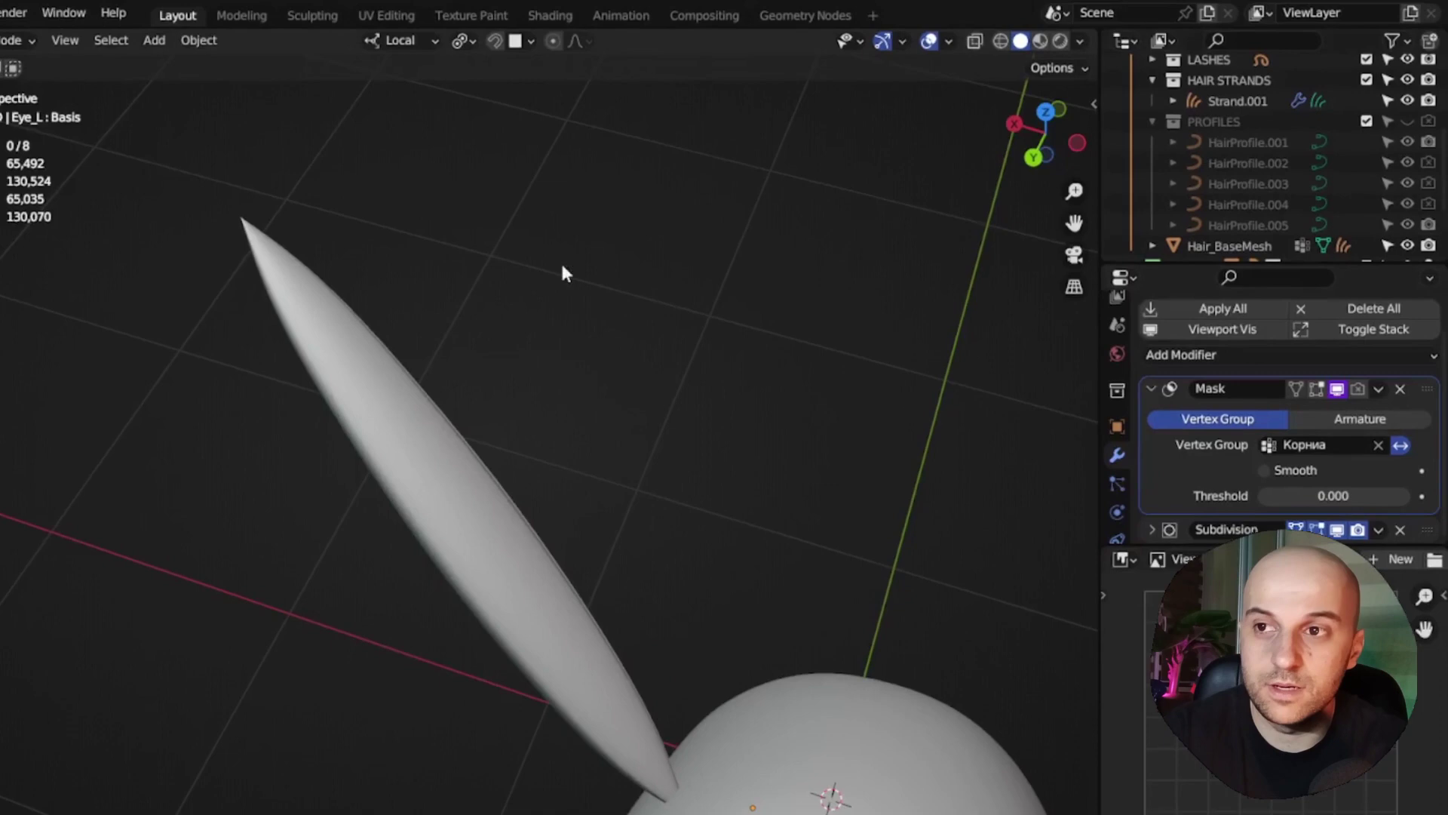
Step: Add a new workspace based on the General Layout preset and name it Hair Editing
left_click(809, 15)
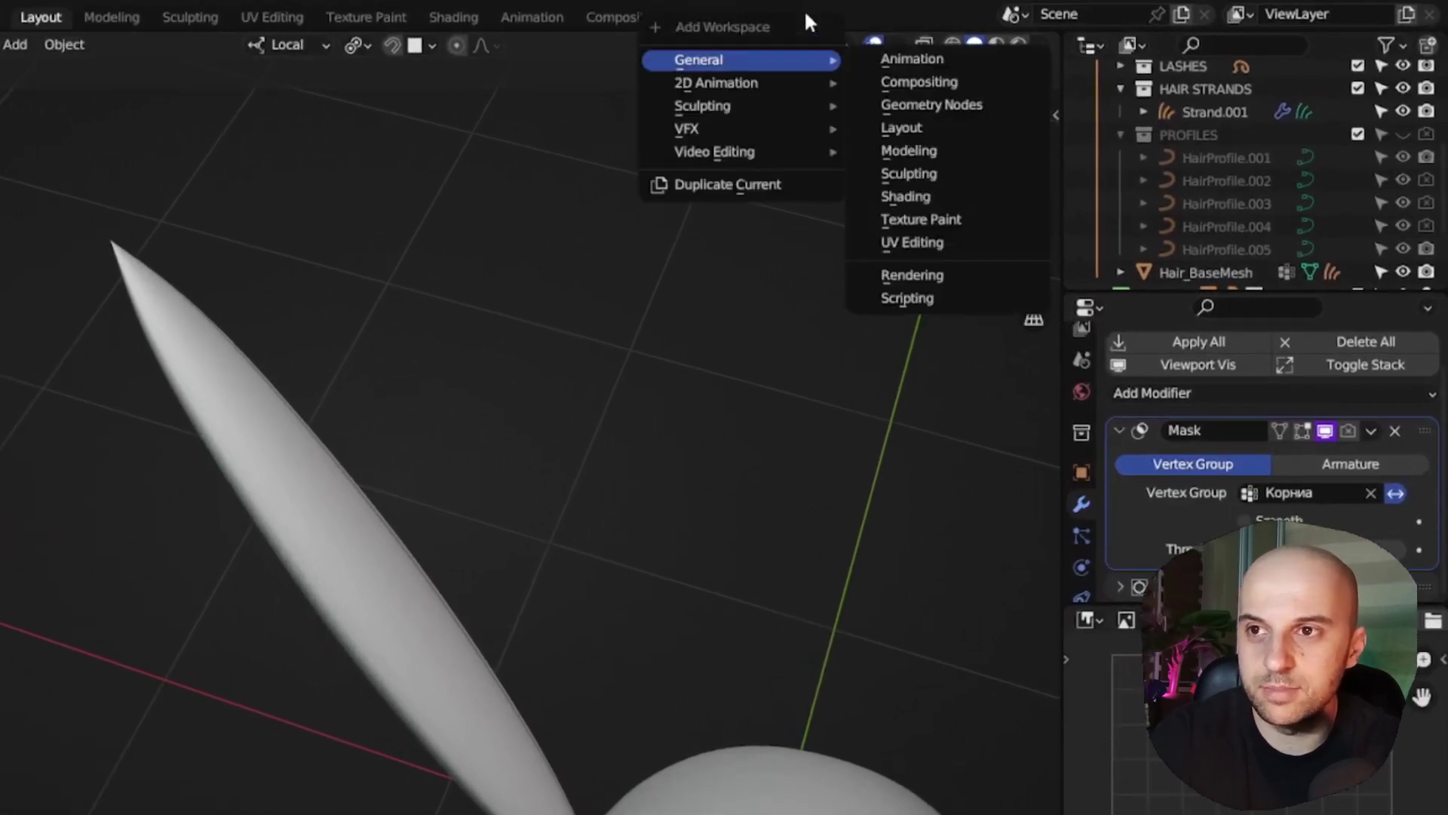
left_click(922, 126)
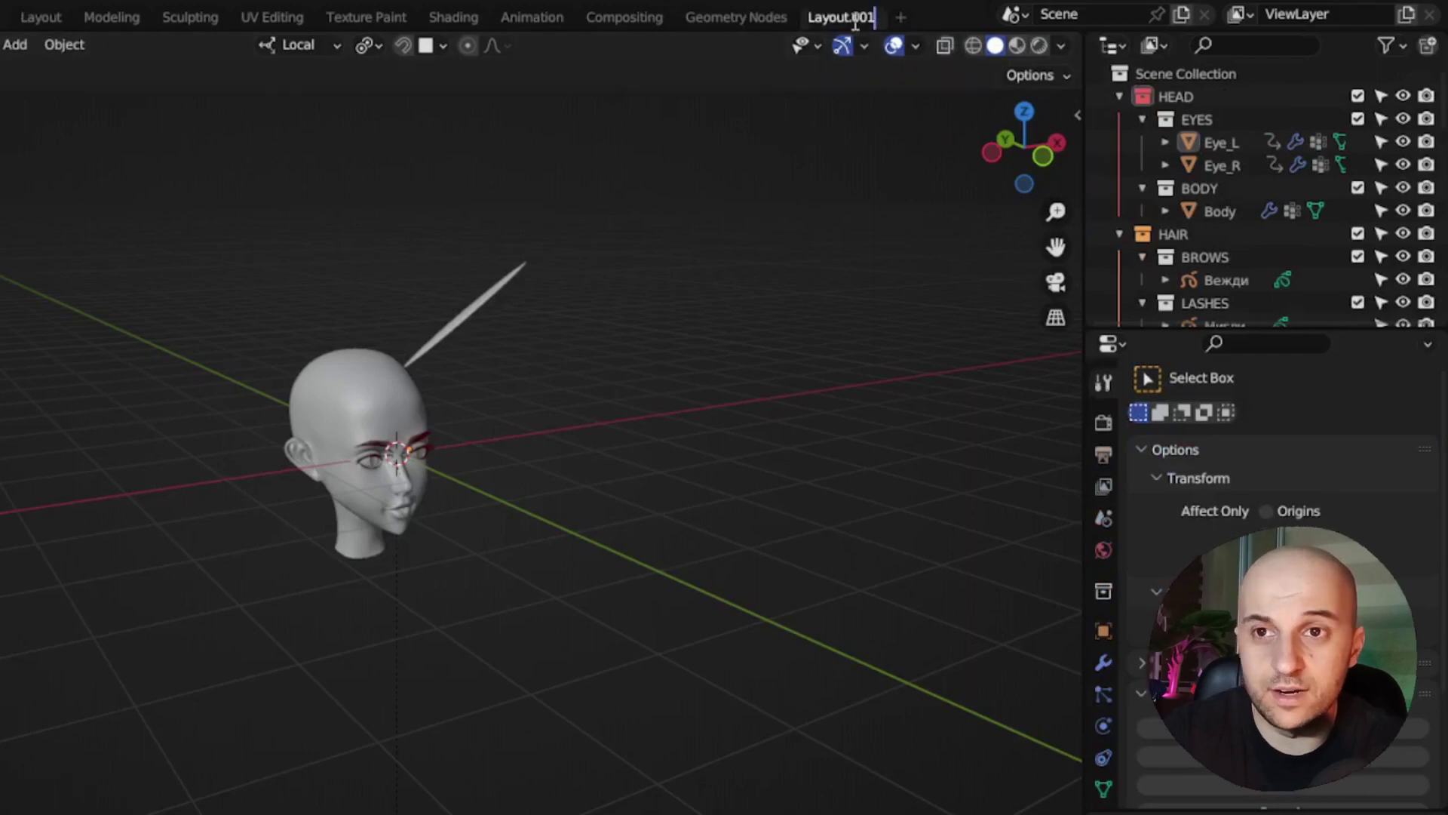
key("BackSpace")
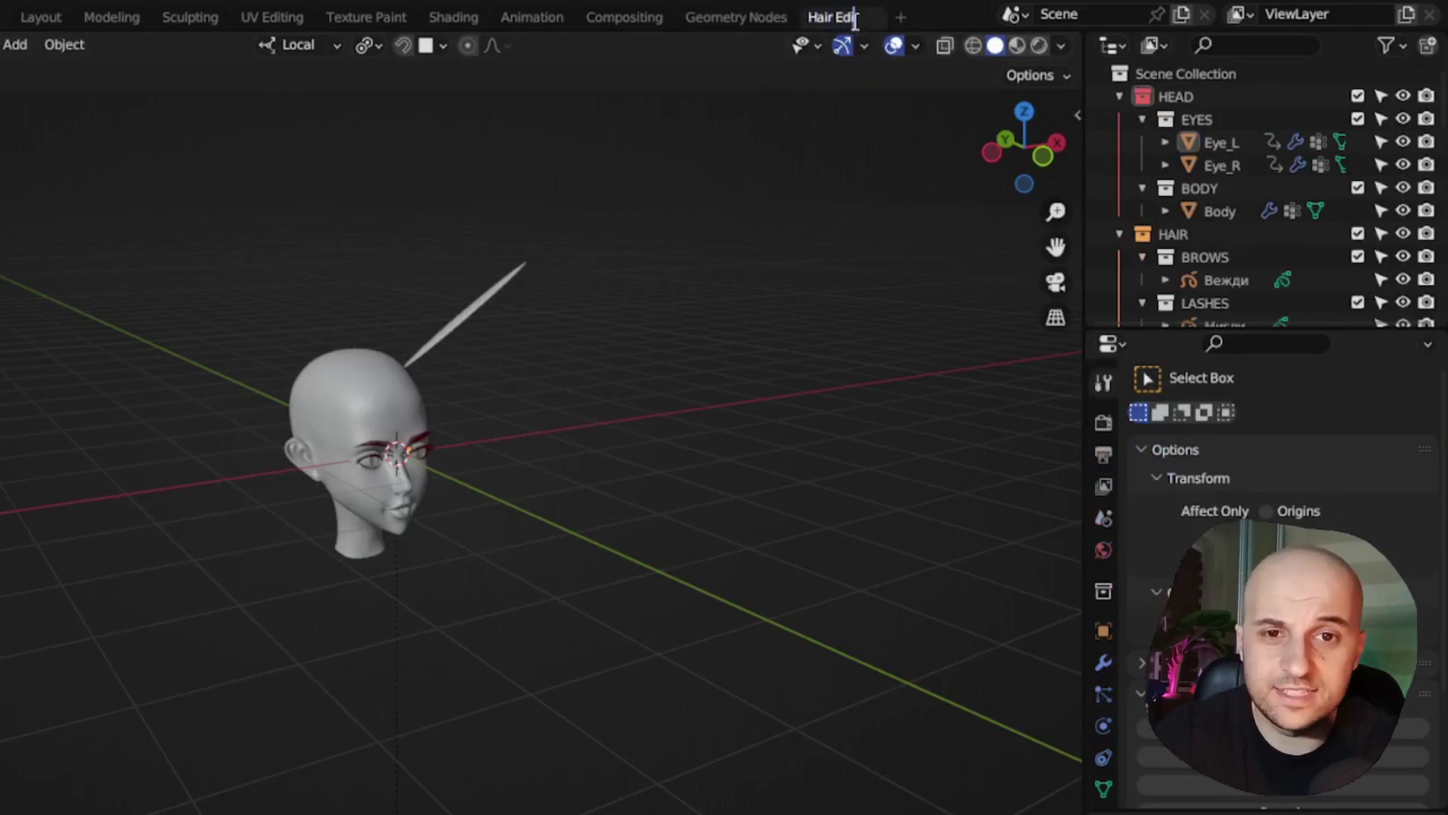
type("g")
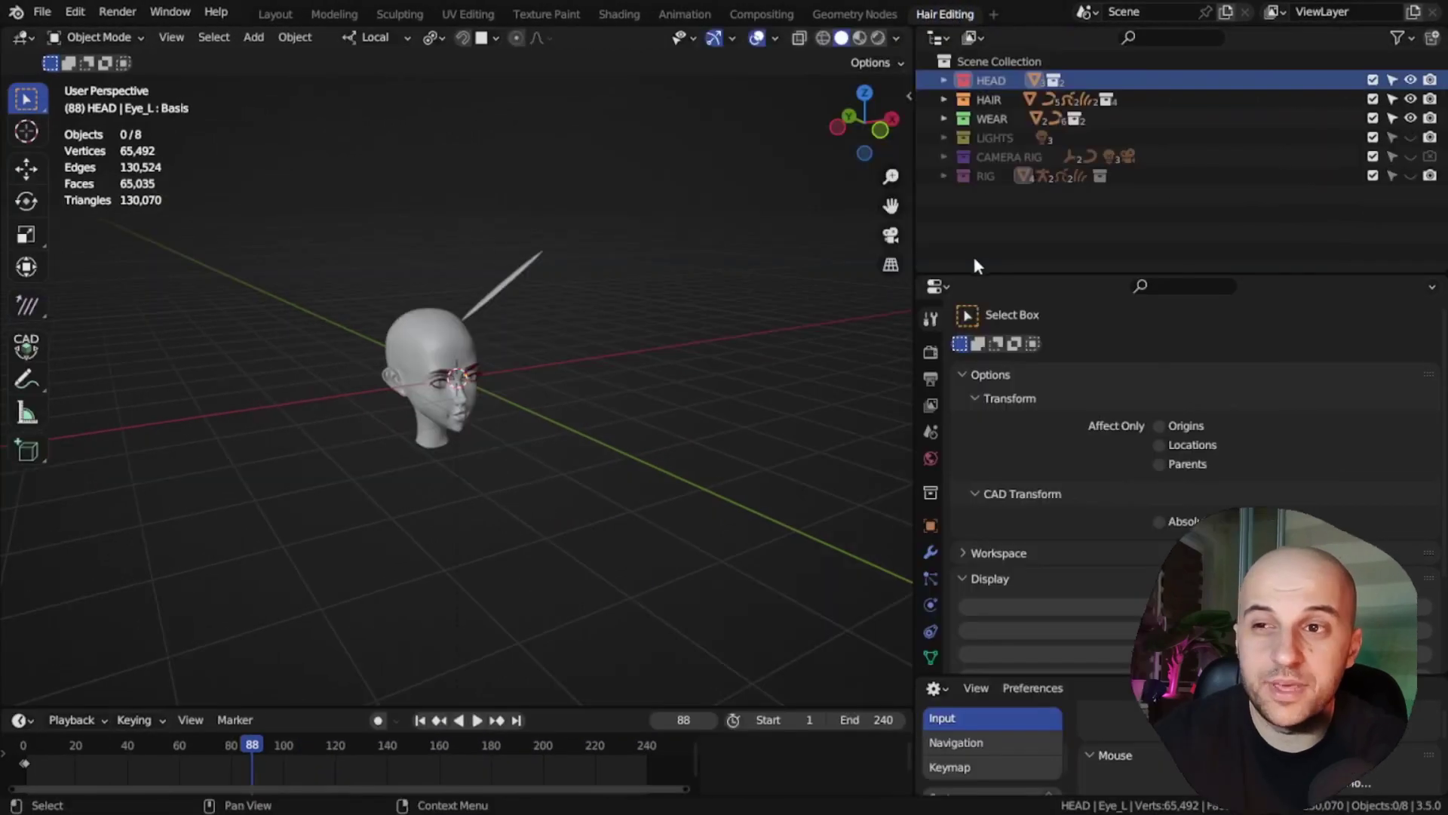
Step: Turn the Outliner area of the new workspace into an Image Editor and make it taller
left_click(1113, 45)
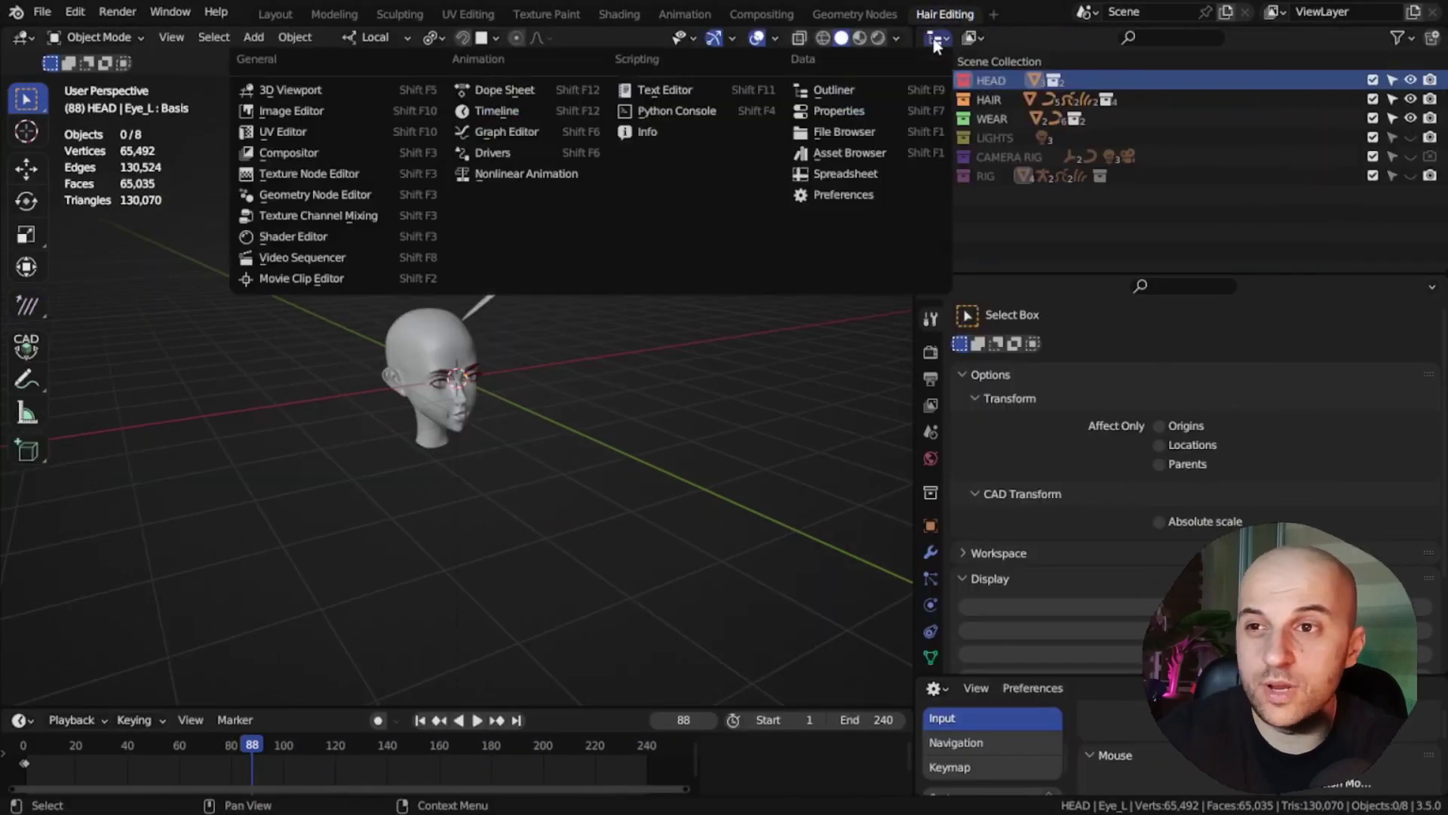
left_click(311, 114)
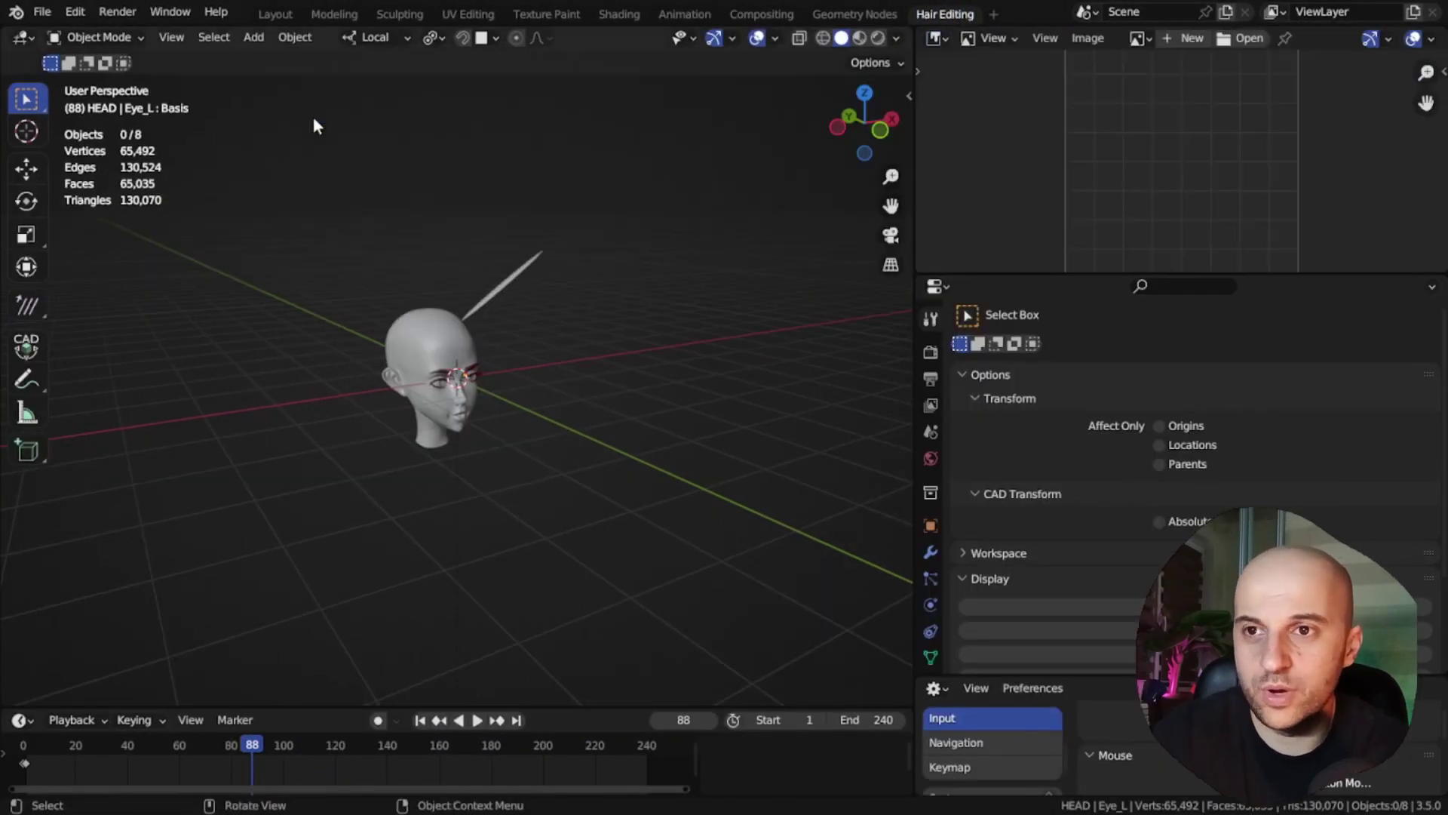
left_click_drag(1139, 276, 1144, 393)
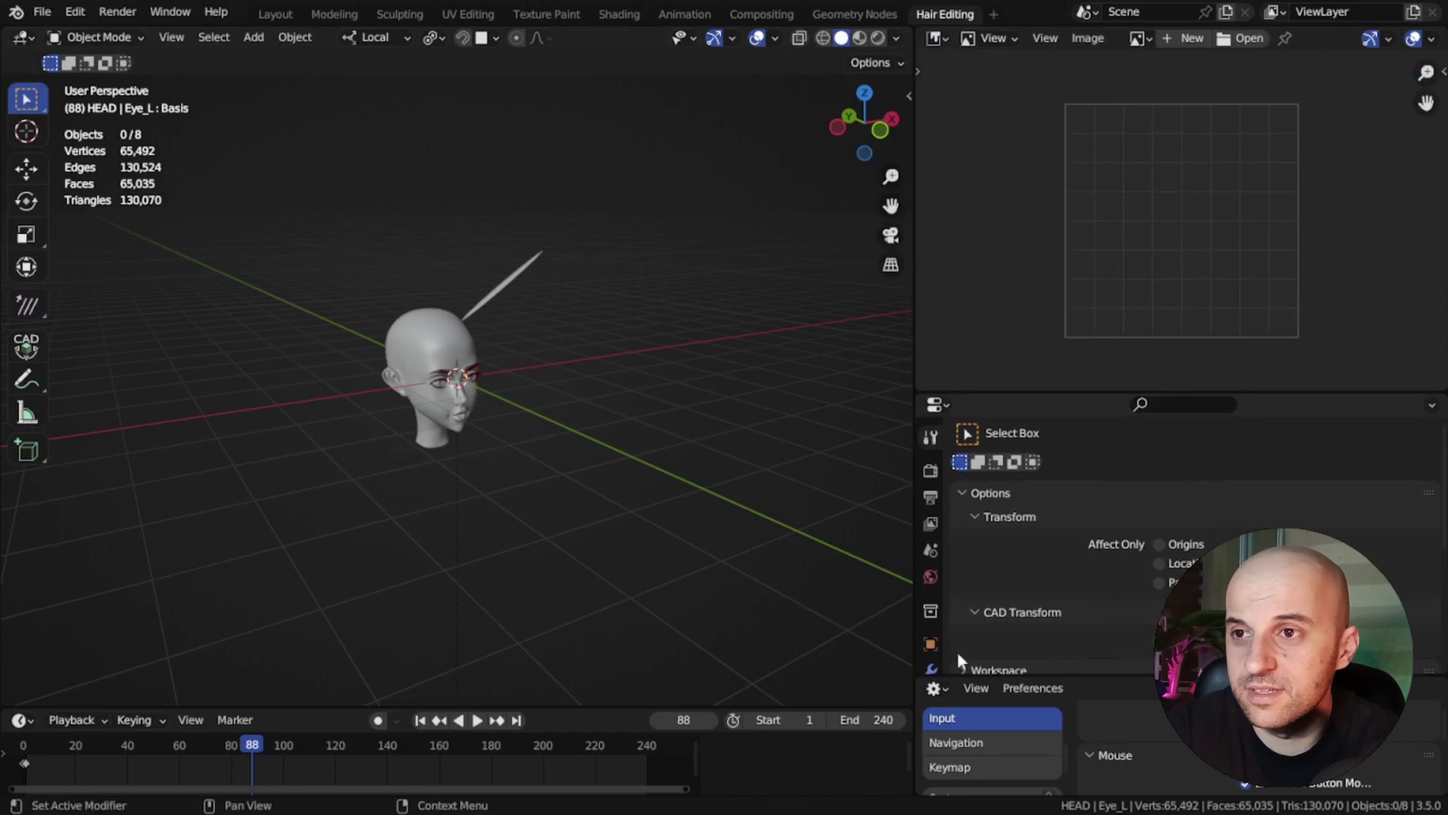
Step: Extend the Properties area over Preferences, split it into one full-height and two stacked areas, and widen them against the viewport
left_click_drag(920, 672, 928, 710)
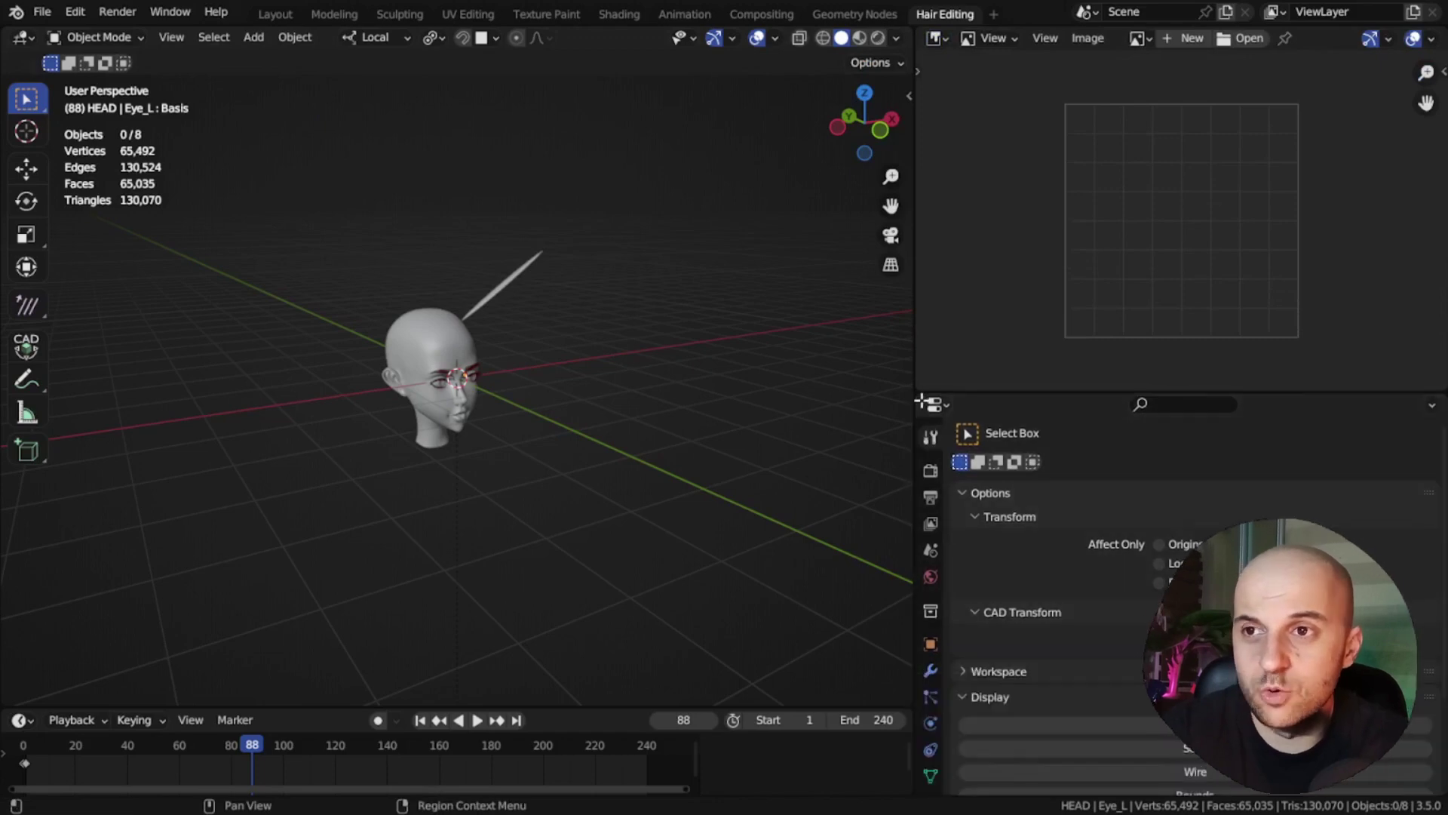
left_click_drag(920, 397, 1190, 434)
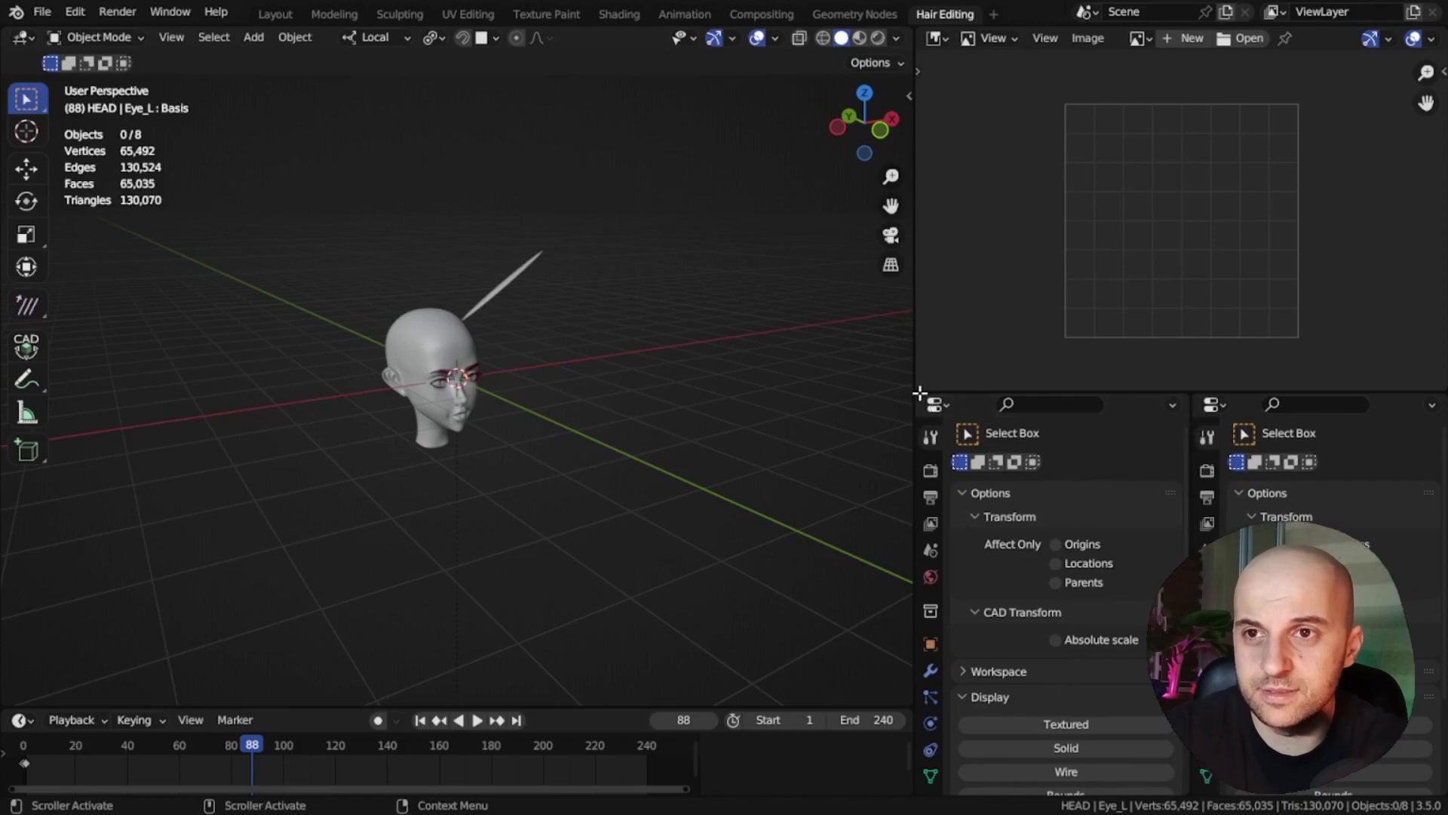
left_click_drag(920, 393, 927, 628)
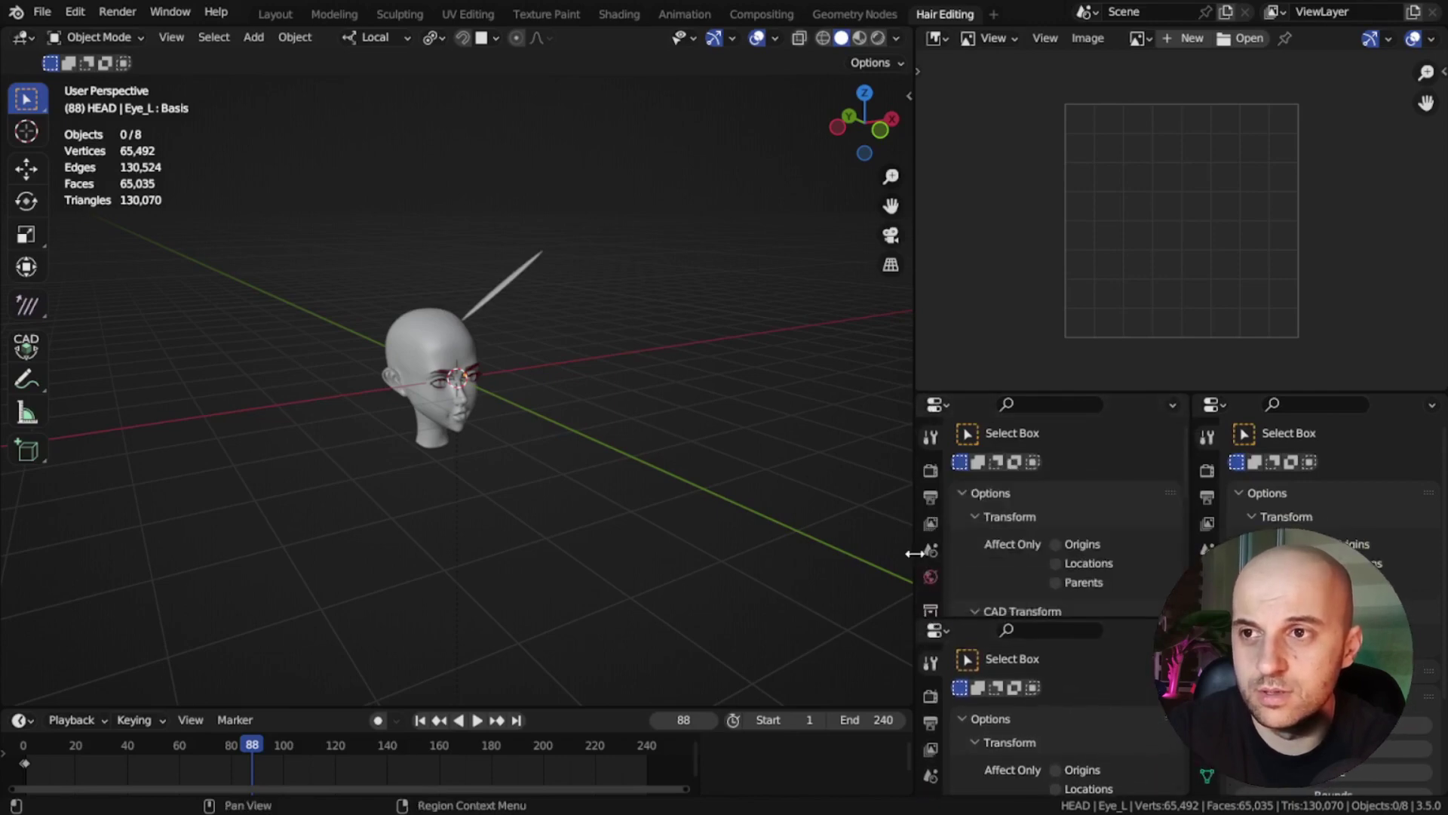
left_click_drag(914, 553, 790, 555)
Step: Switch the full-height Properties area to the Outliner and show the hair strand's modifiers in the upper stacked Properties area
left_click(1210, 405)
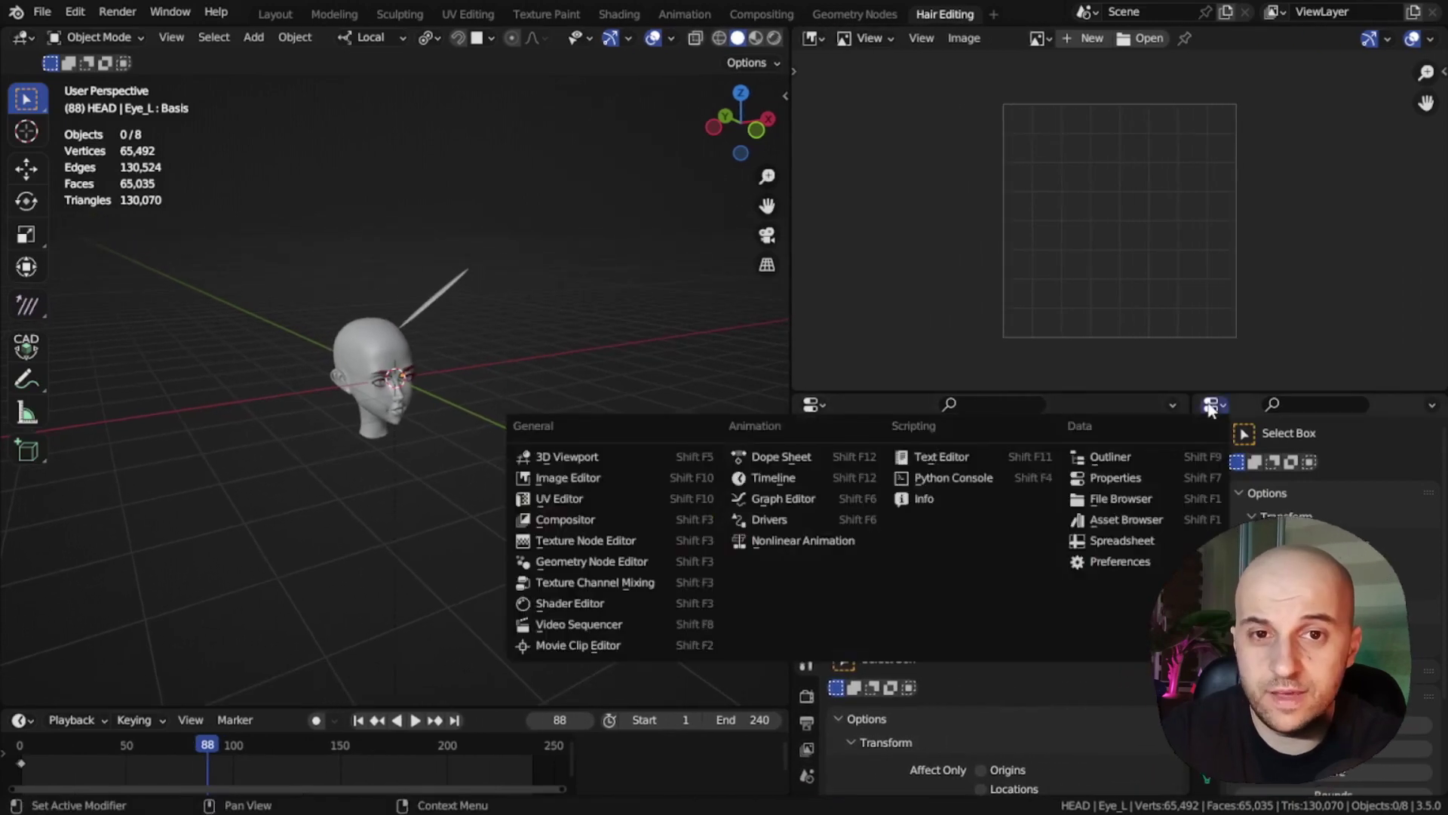
left_click(1147, 455)
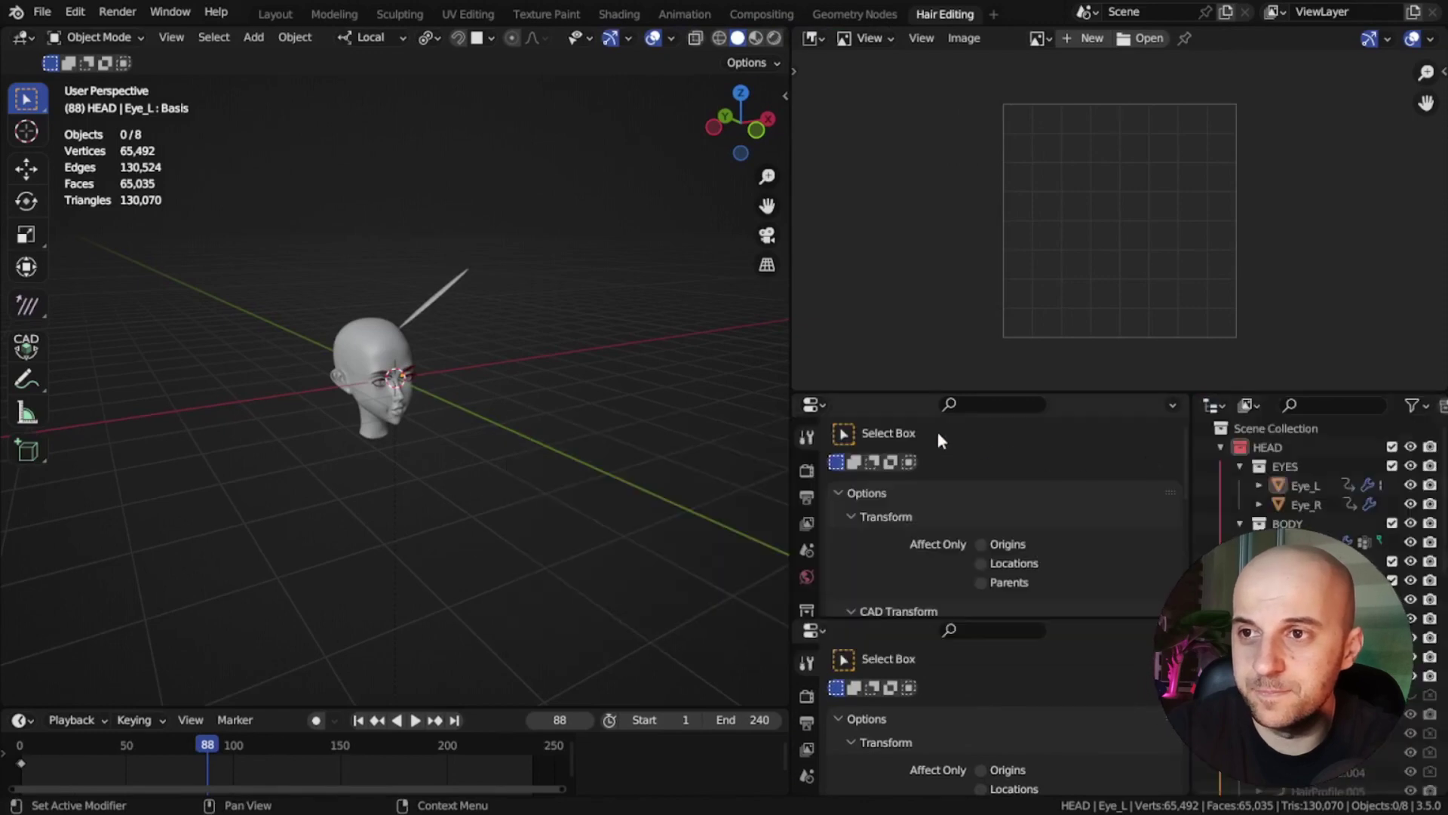
scroll(803, 495, "down", 3)
left_click(807, 583)
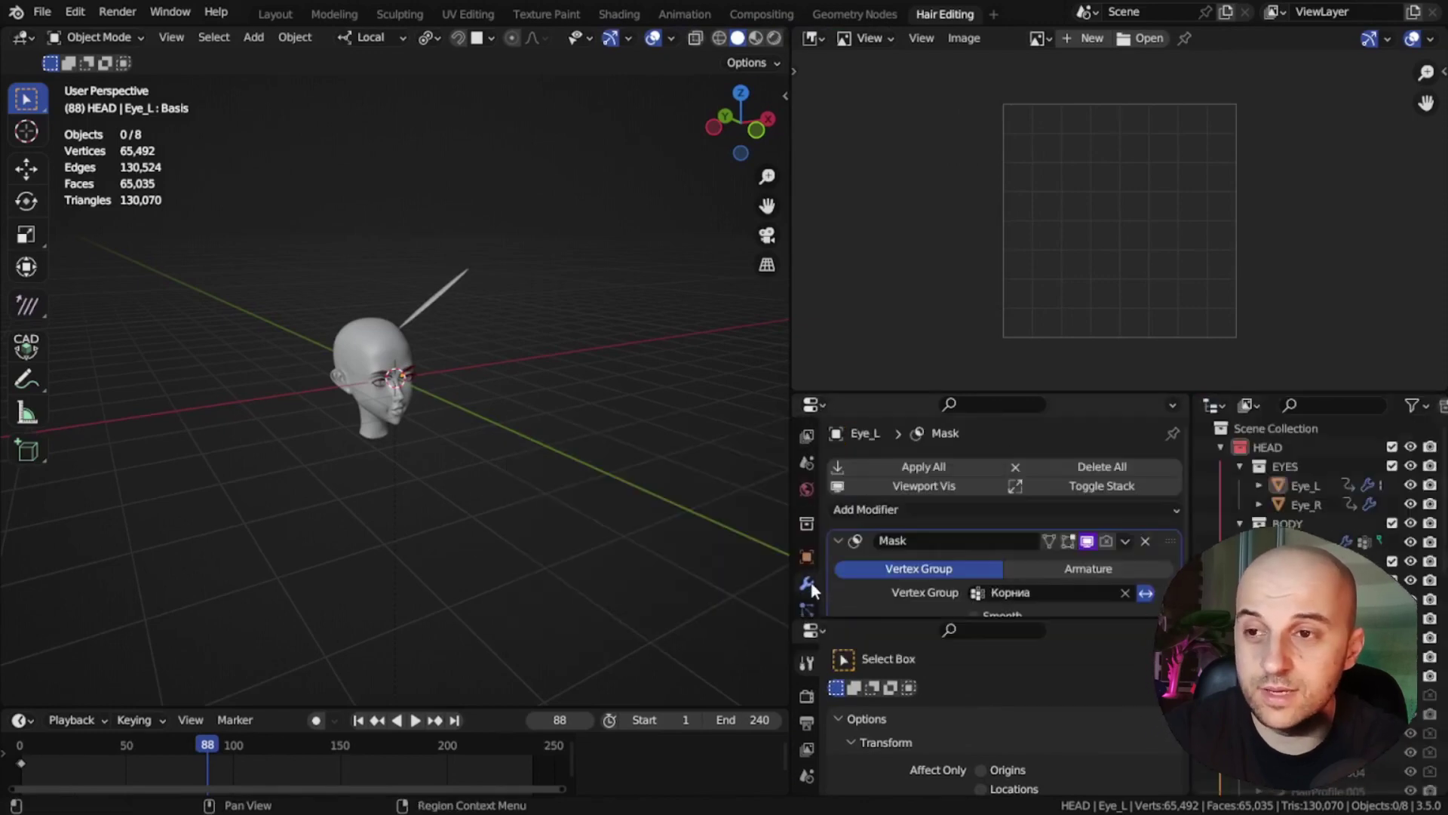
scroll(911, 504, "down", 2)
scroll(910, 504, "down", 1)
left_click(468, 290)
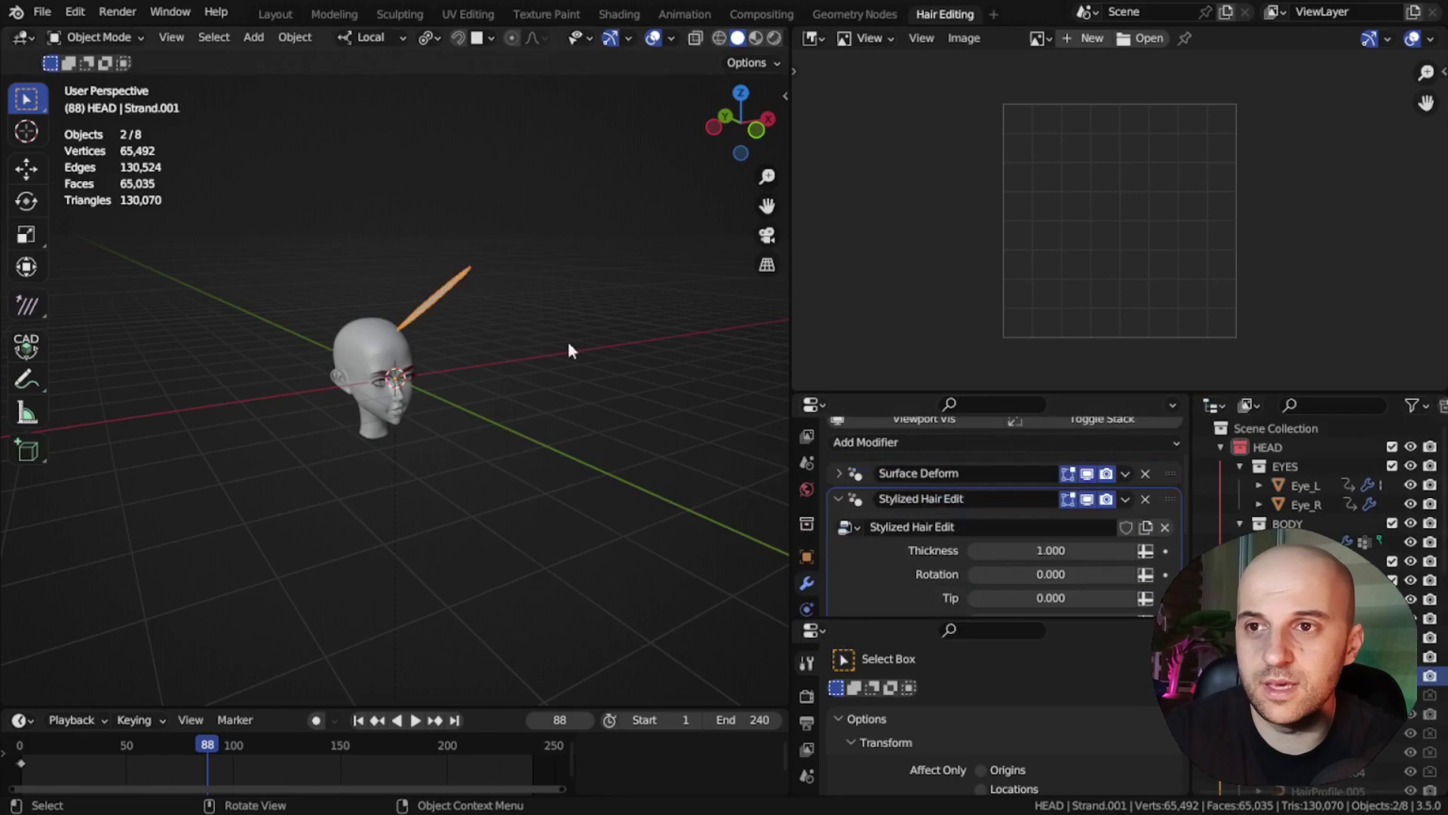
scroll(943, 536, "down", 2)
Step: Turn the lower stacked Properties area into a Geometry Node Editor showing the Profile curve, and adjust the area's height and width
left_click(812, 630)
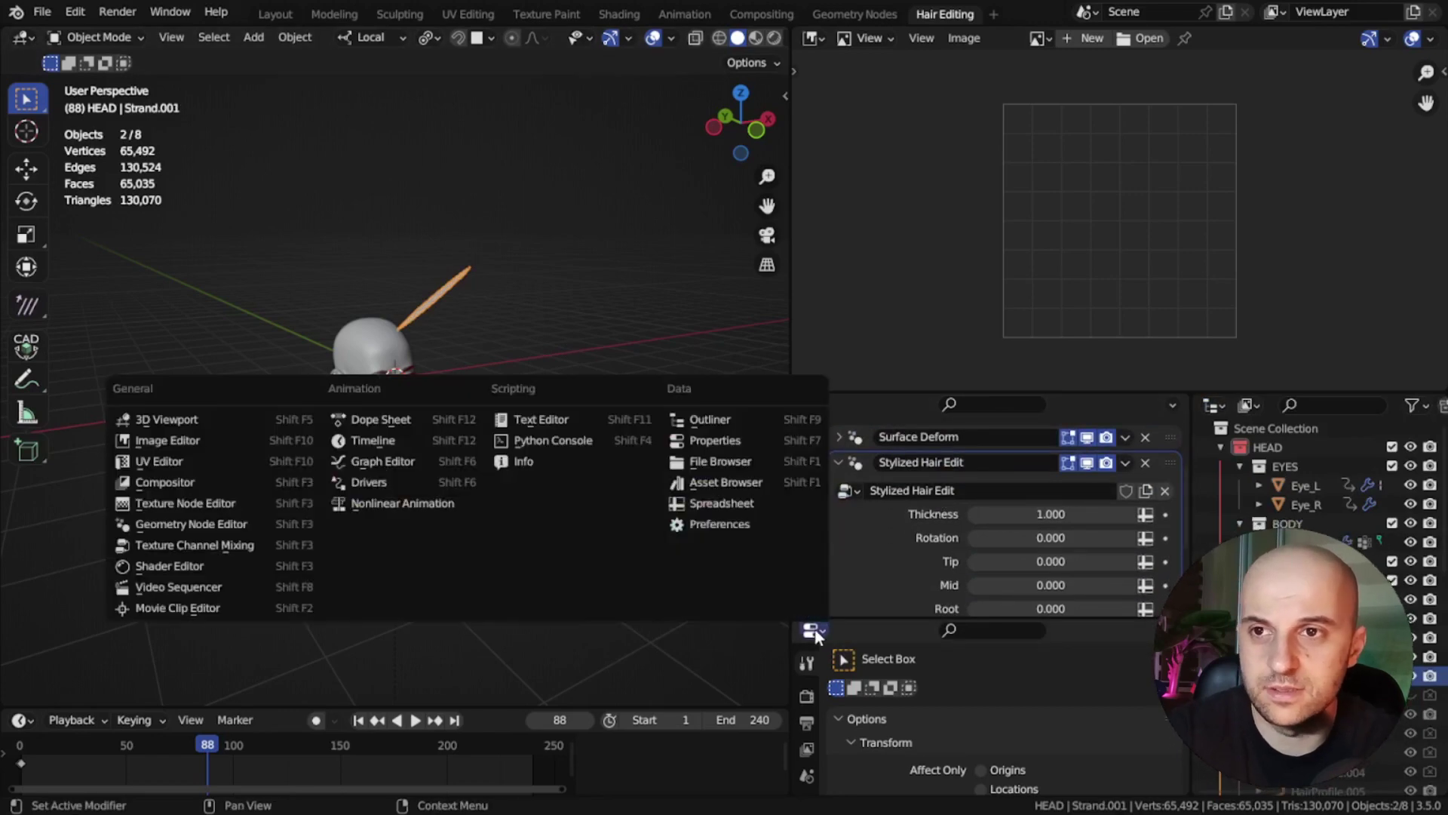
left_click(182, 524)
key("n")
middle_click_drag(943, 705, 1177, 672)
scroll(1022, 735, "up", 3)
scroll(1021, 743, "up", 7)
left_click_drag(927, 619, 928, 549)
left_click_drag(789, 635, 859, 633)
Step: Try raising a point on the Profile curve, undo it, and give the modifier Properties area more height
left_click_drag(969, 728, 994, 692)
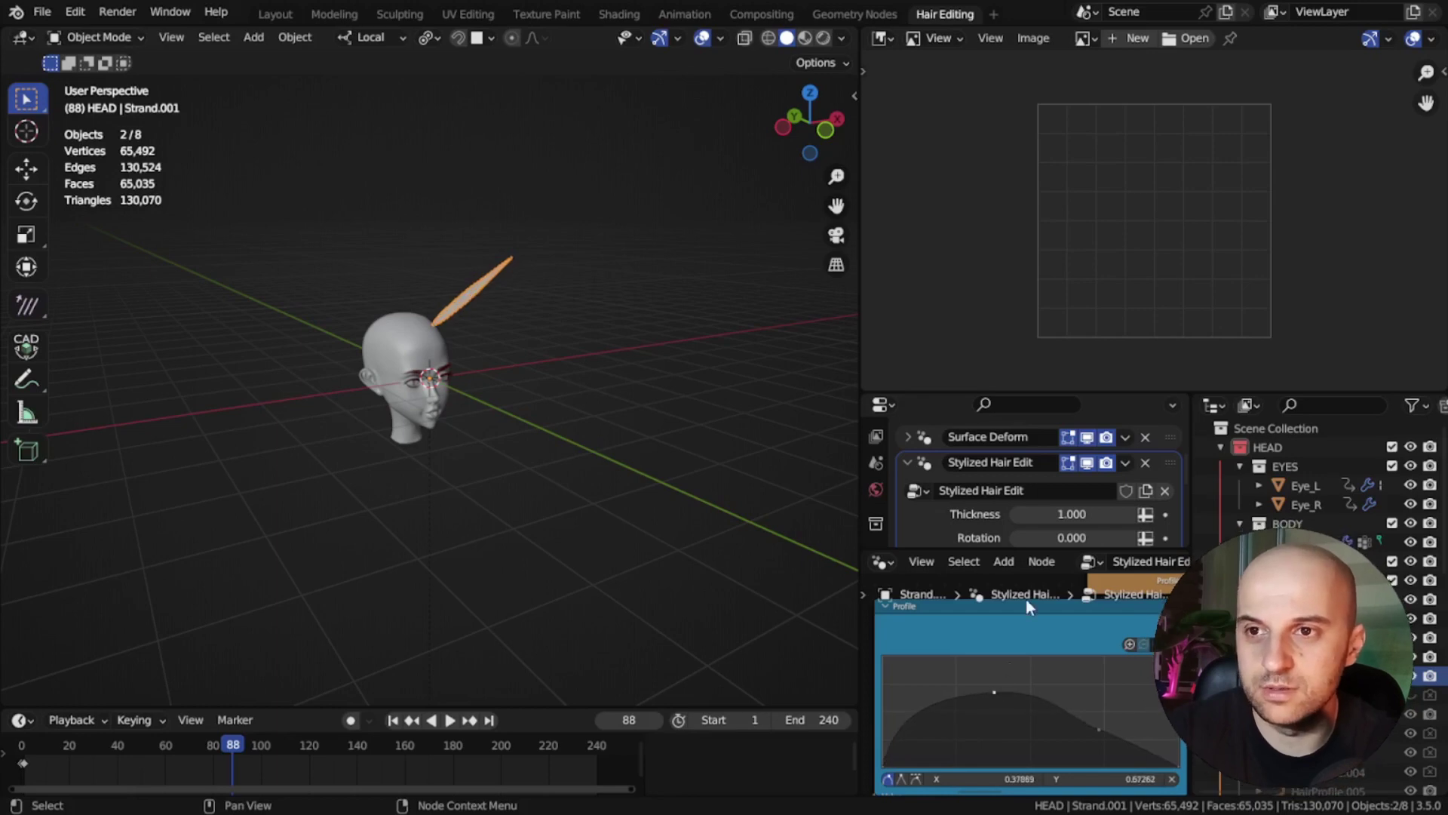
key("ctrl+z")
middle_click_drag(1045, 517, 1056, 434)
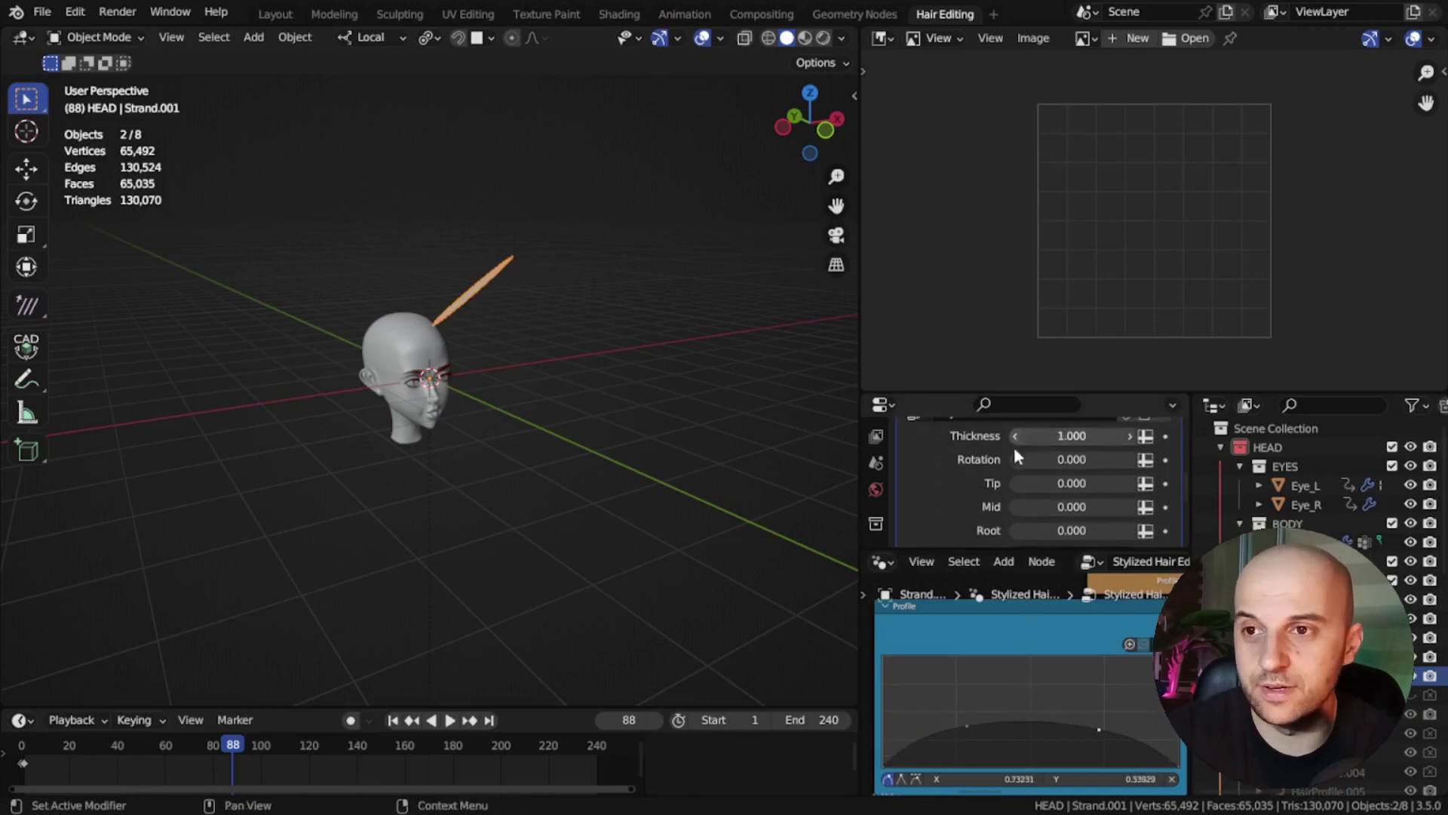
left_click_drag(1056, 391, 1055, 341)
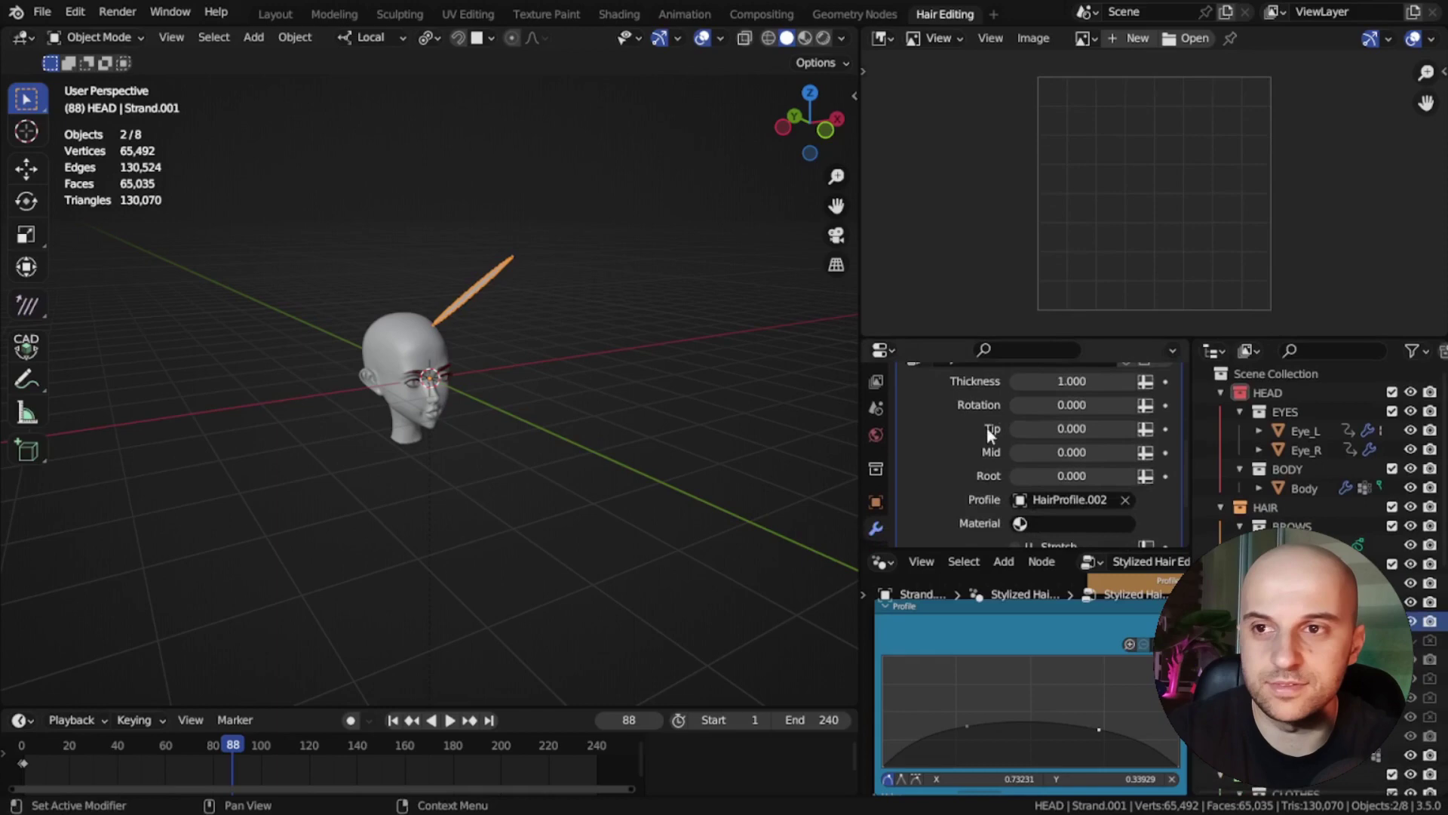
scroll(986, 427, "up", 1)
Step: Replace the Timeline with an Asset Browser and make that area taller
left_click(20, 719)
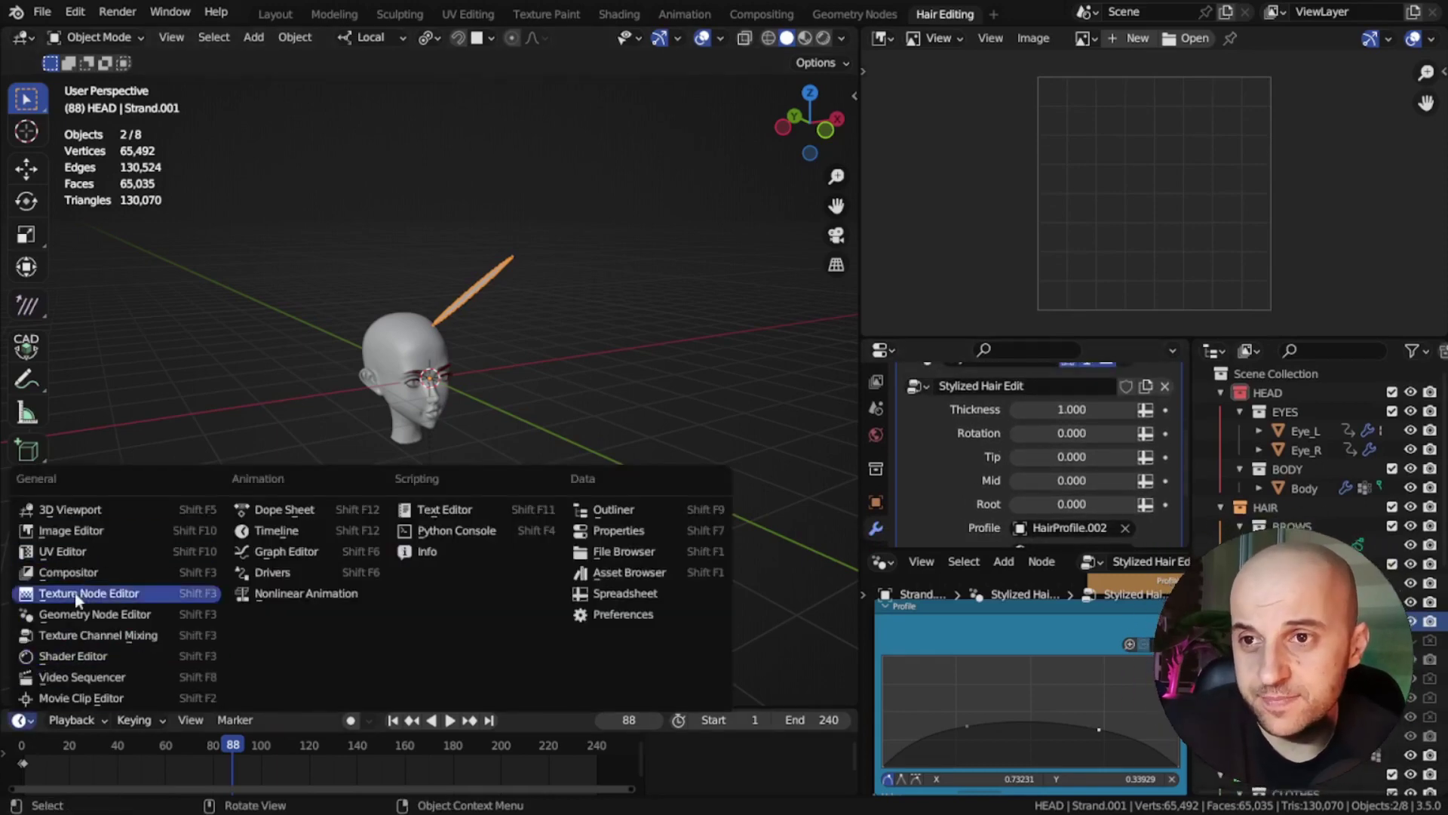
left_click(624, 571)
left_click_drag(408, 709, 413, 670)
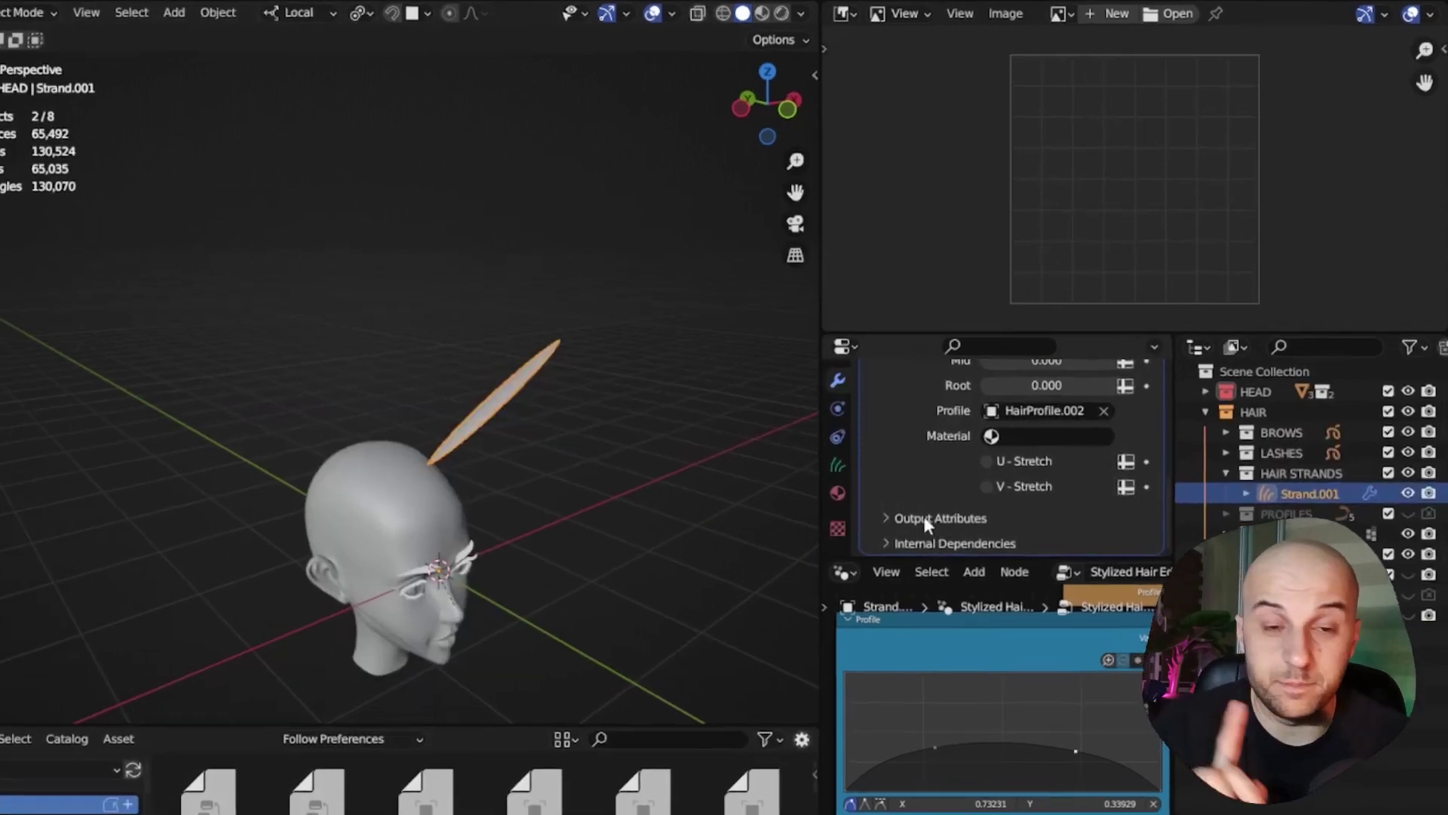
Step: Set the UV Name output attribute of the Stylized Hair Edit modifier to UVMap_Hair
left_click(925, 518)
scroll(857, 527, "down", 1)
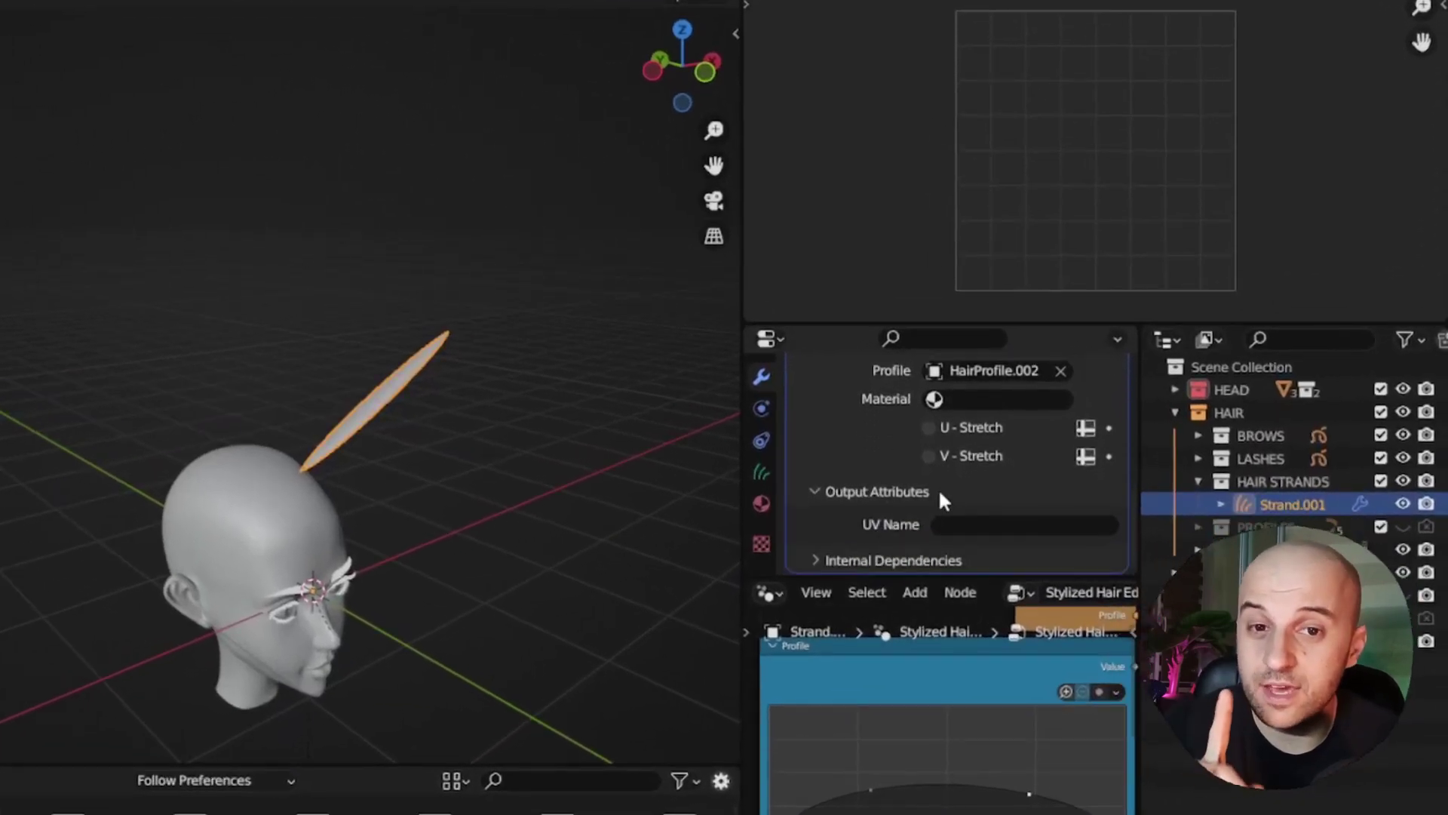
left_click(959, 526)
type("UV")
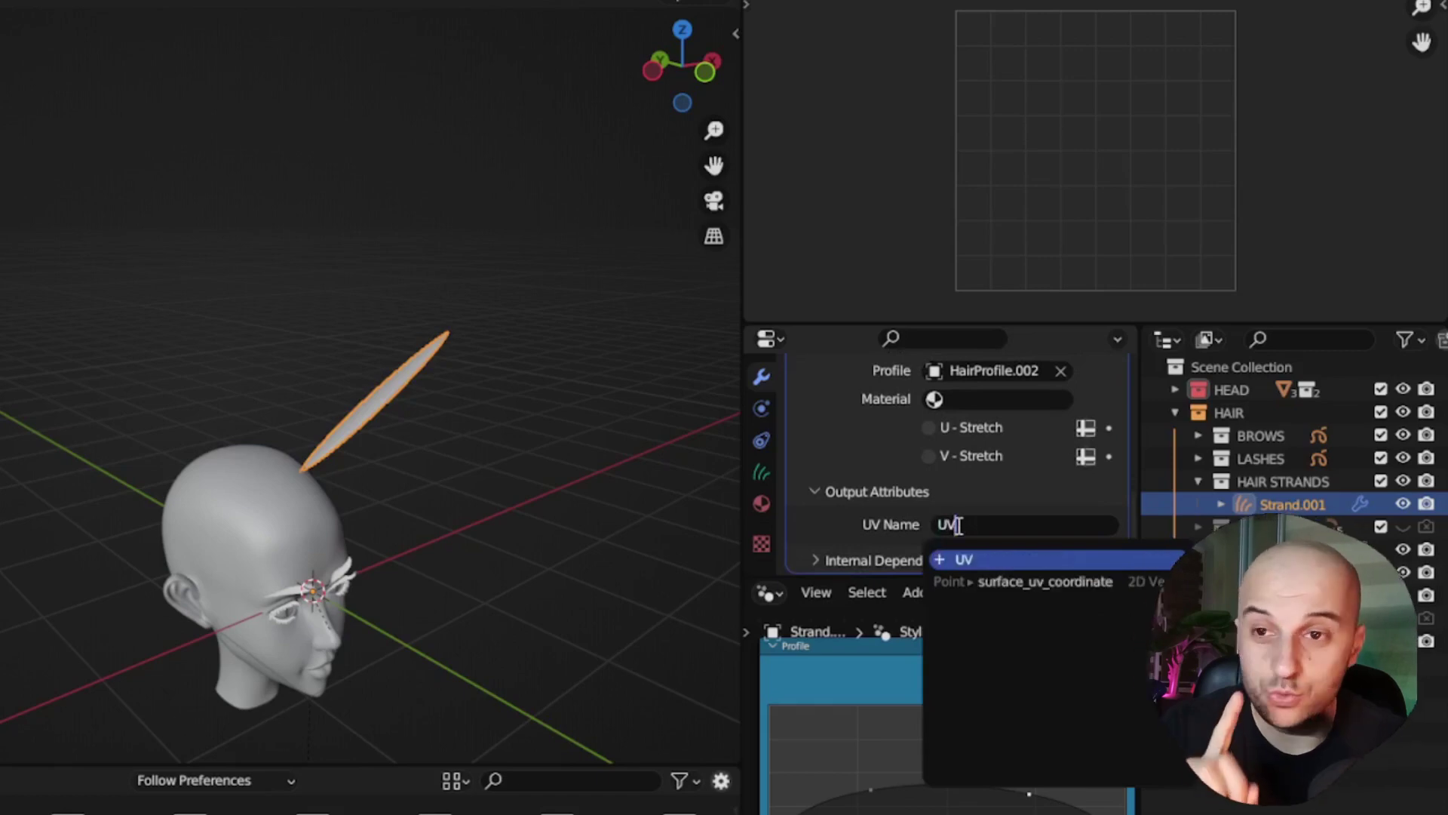
type("Map_Hair")
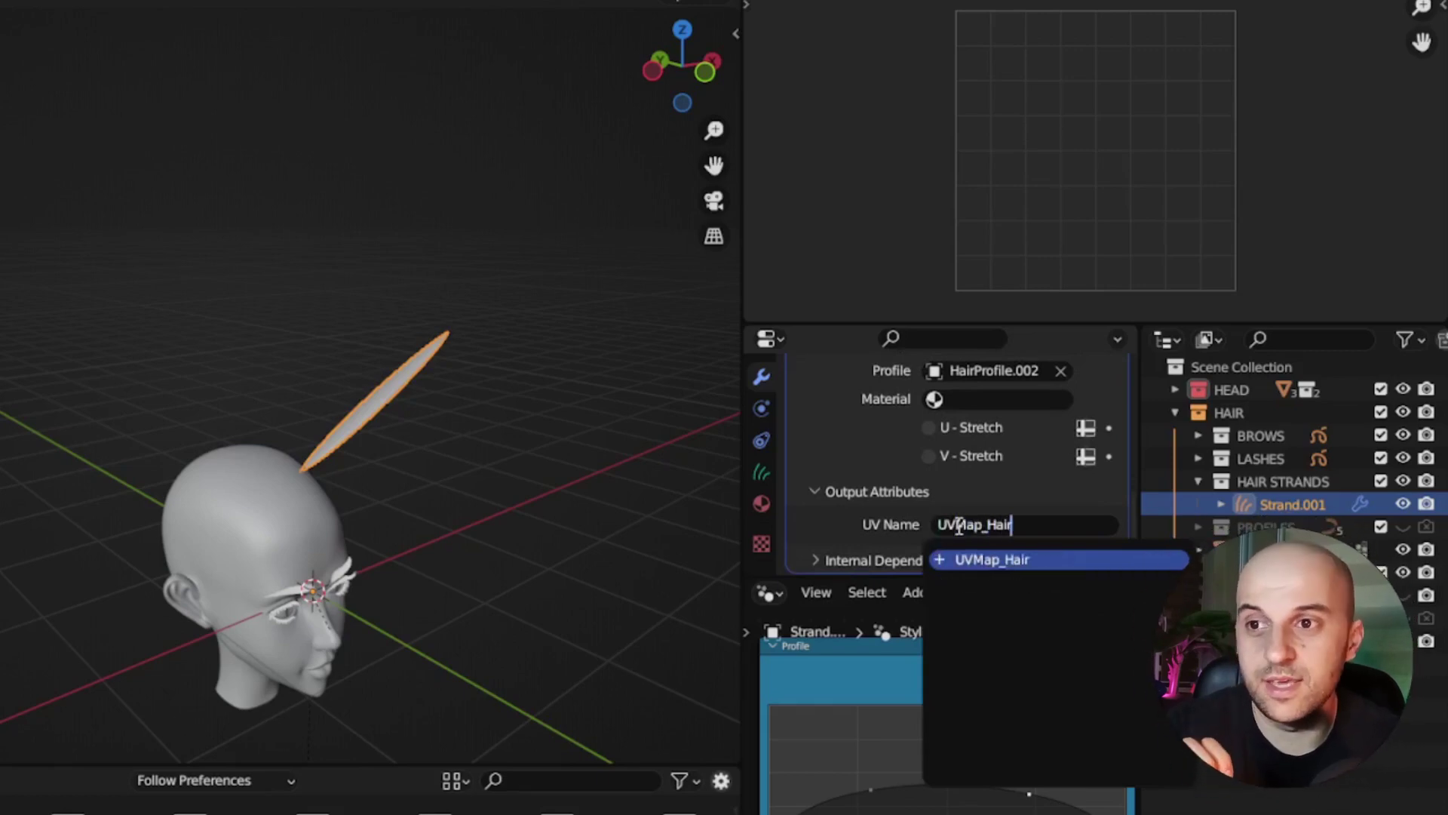
key("Return")
scroll(906, 498, "up", 2)
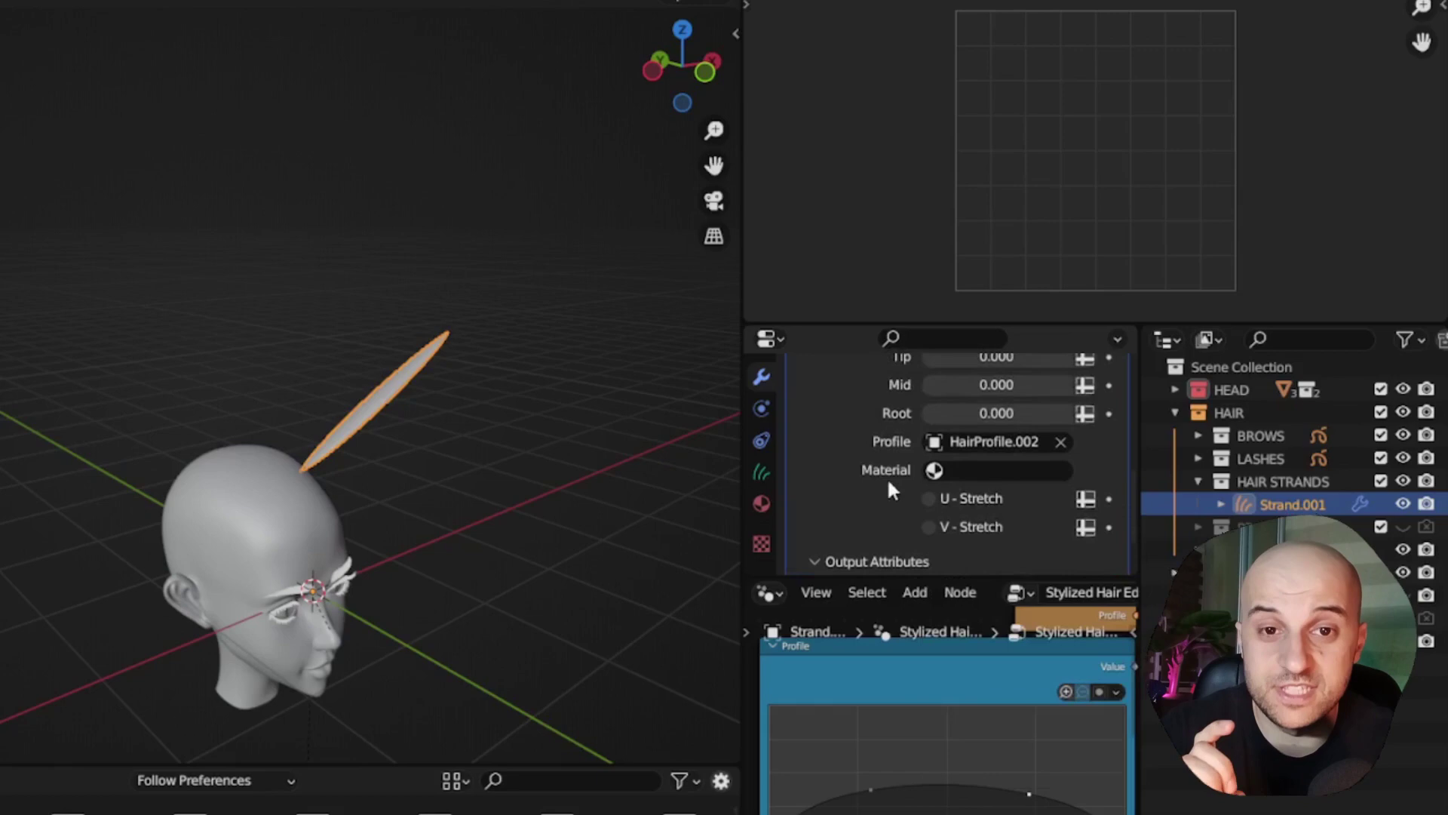
Step: Create a new material on the hair strand and name it Hair
left_click(762, 502)
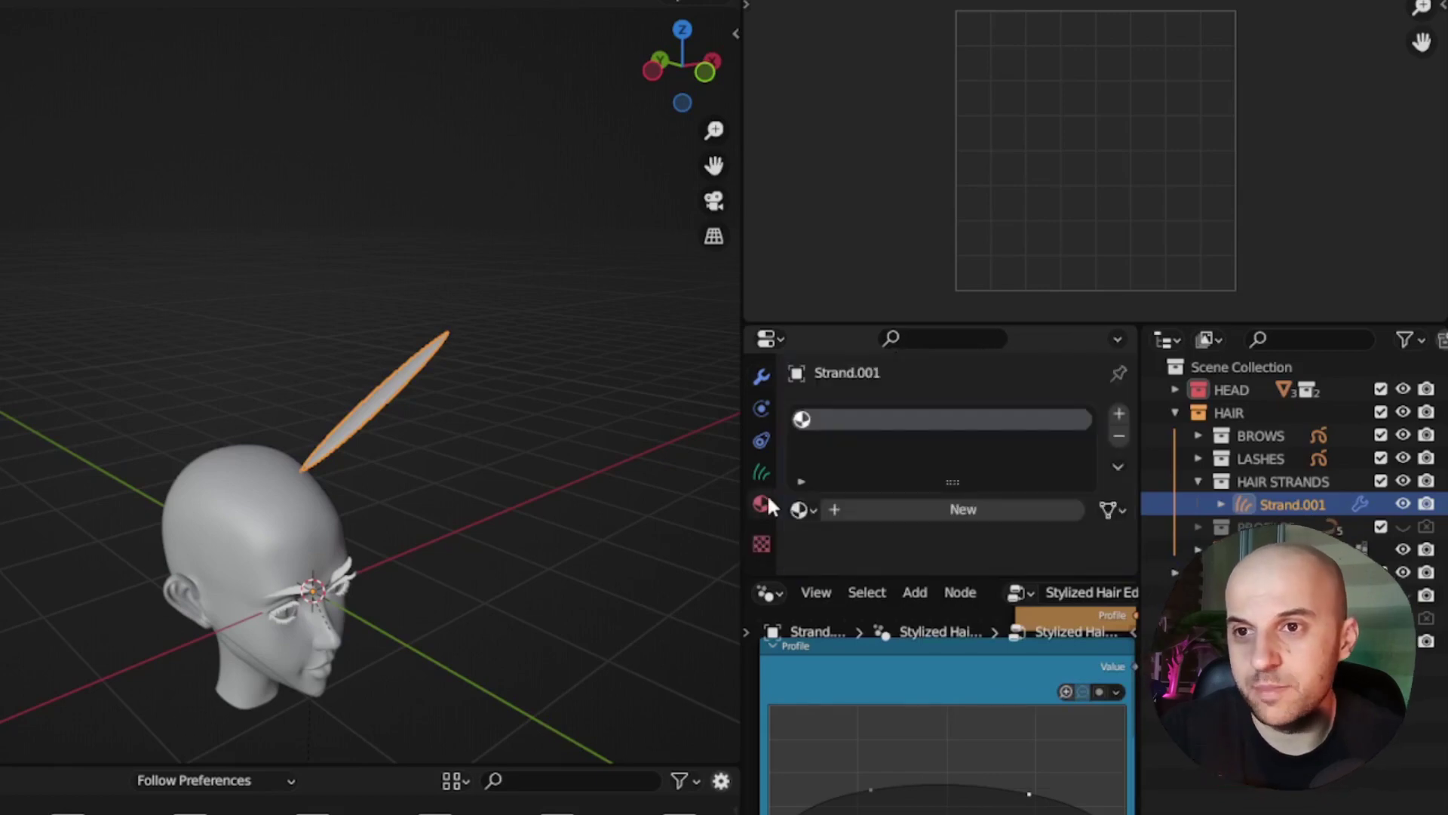
left_click(848, 520)
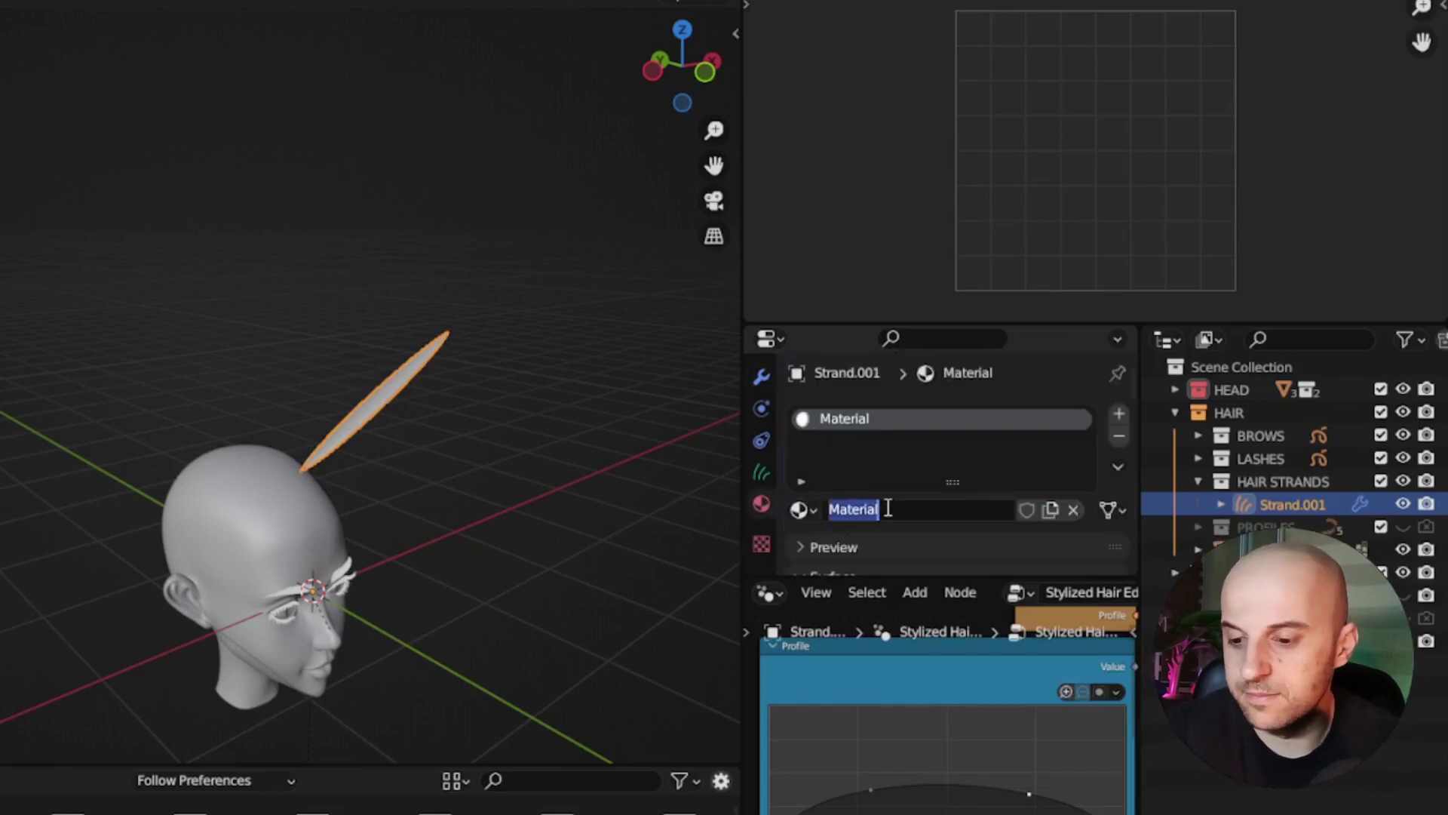
type("Hair")
key("Return")
Step: Assign the Hair material to the Material input of the strand's Stylized Hair Edit modifier
scroll(884, 504, "down", 8)
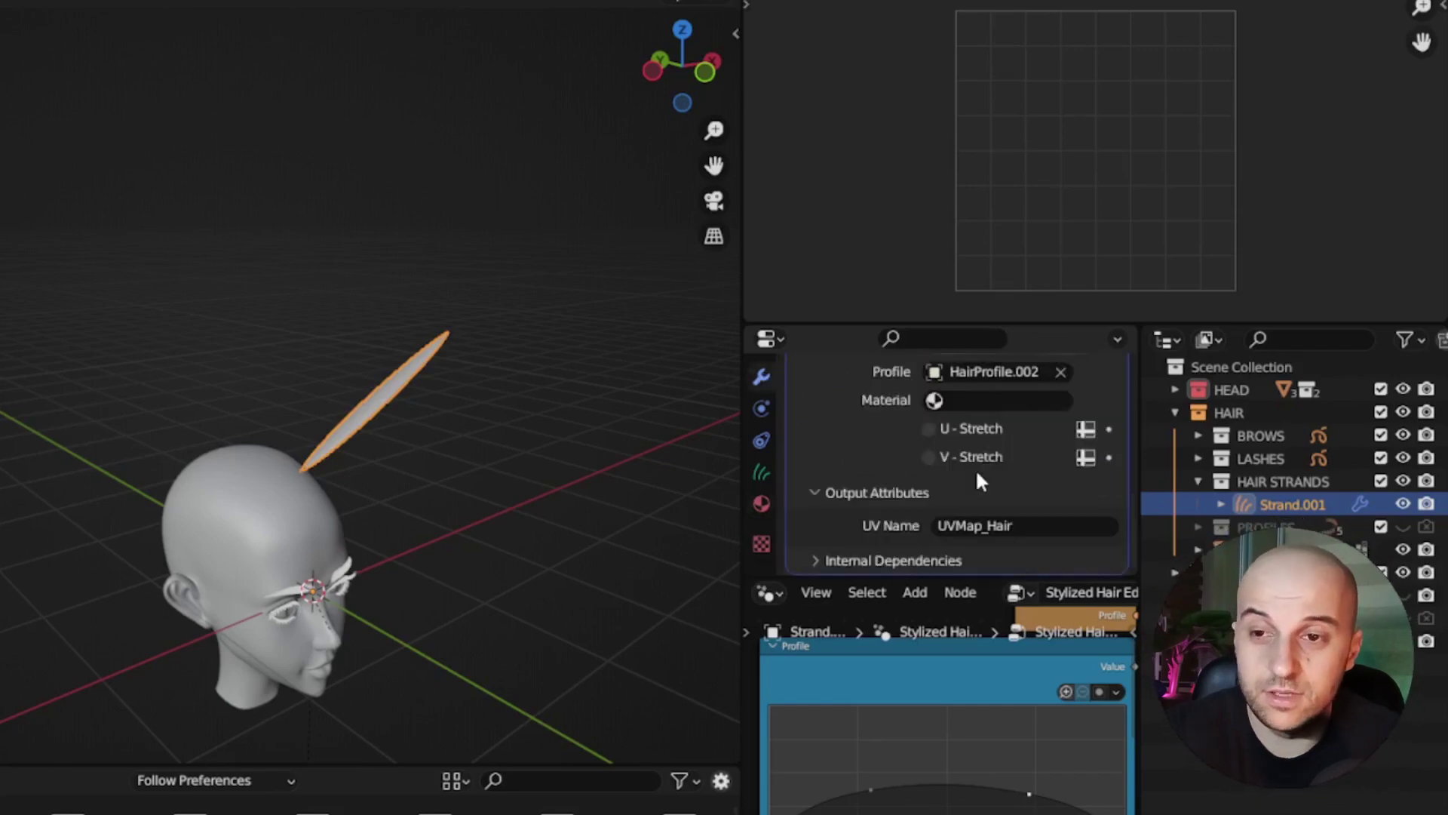
scroll(975, 469, "up", 2)
left_click(966, 458)
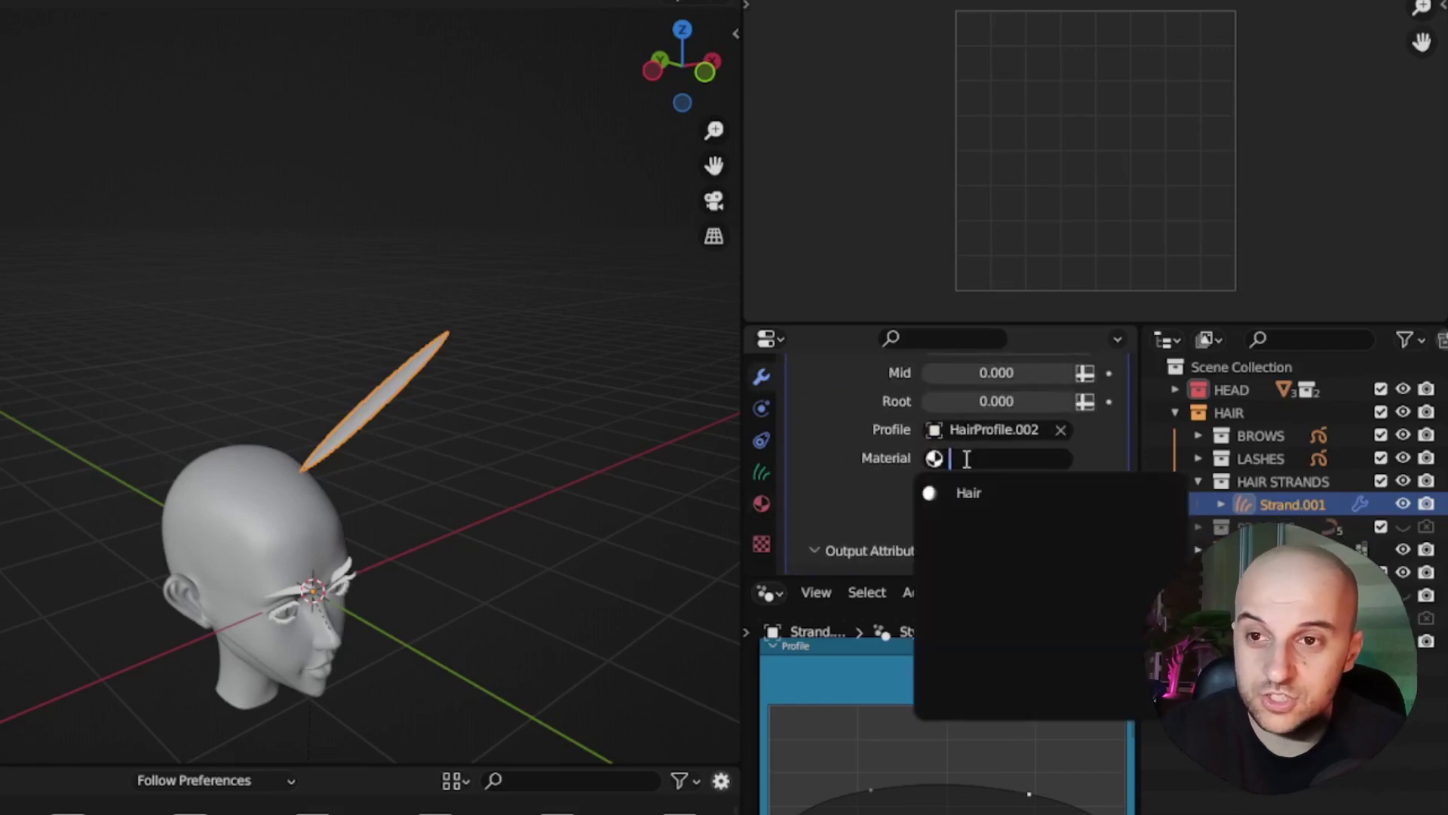
left_click(970, 492)
Step: Duplicate the hair strand three times, placing the copies side by side in a row, and select individual strands
middle_click_drag(442, 423, 441, 501)
key("shift+d")
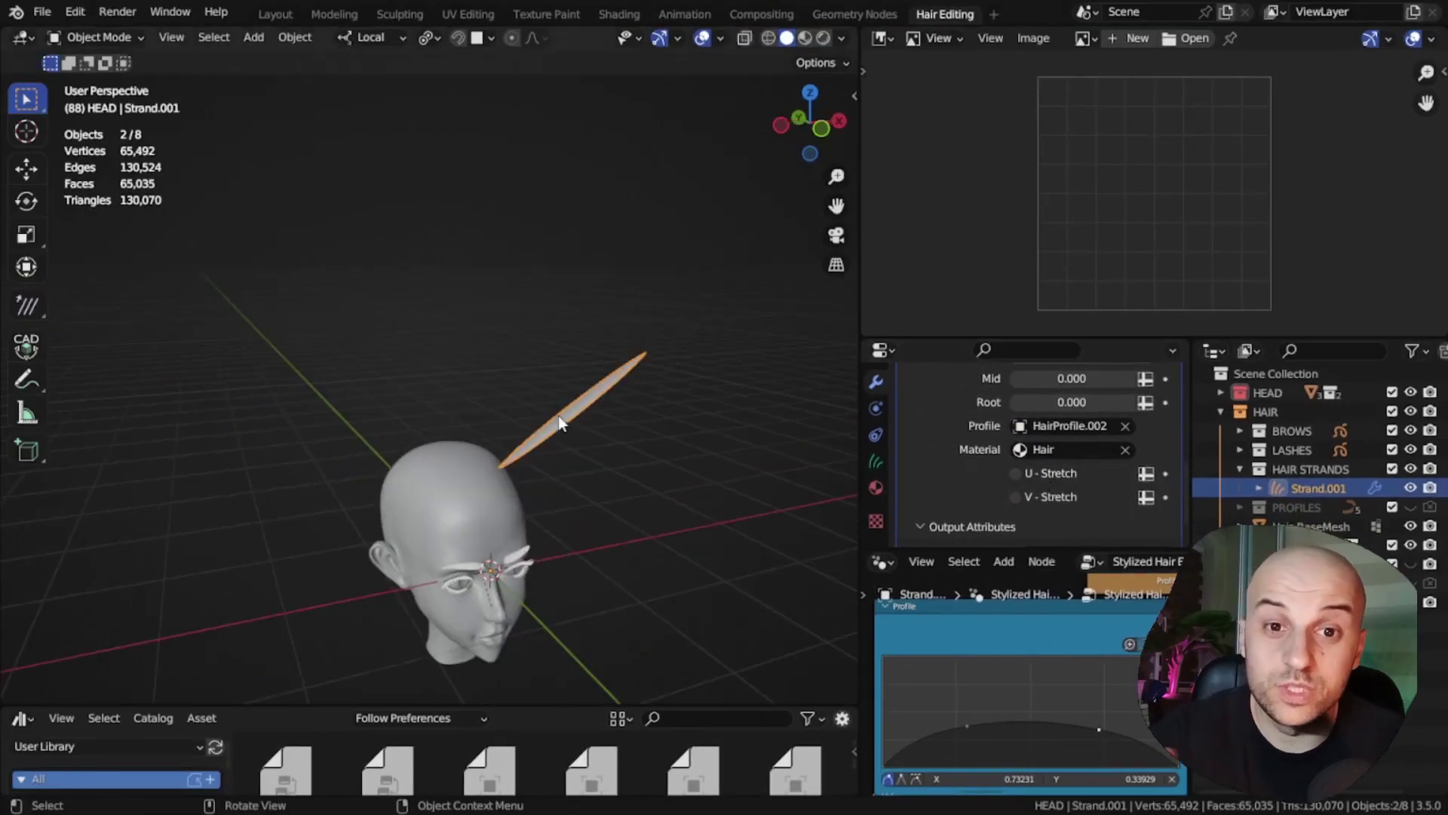
left_click(634, 459)
key("shift+d")
left_click(667, 499)
key("shift+d")
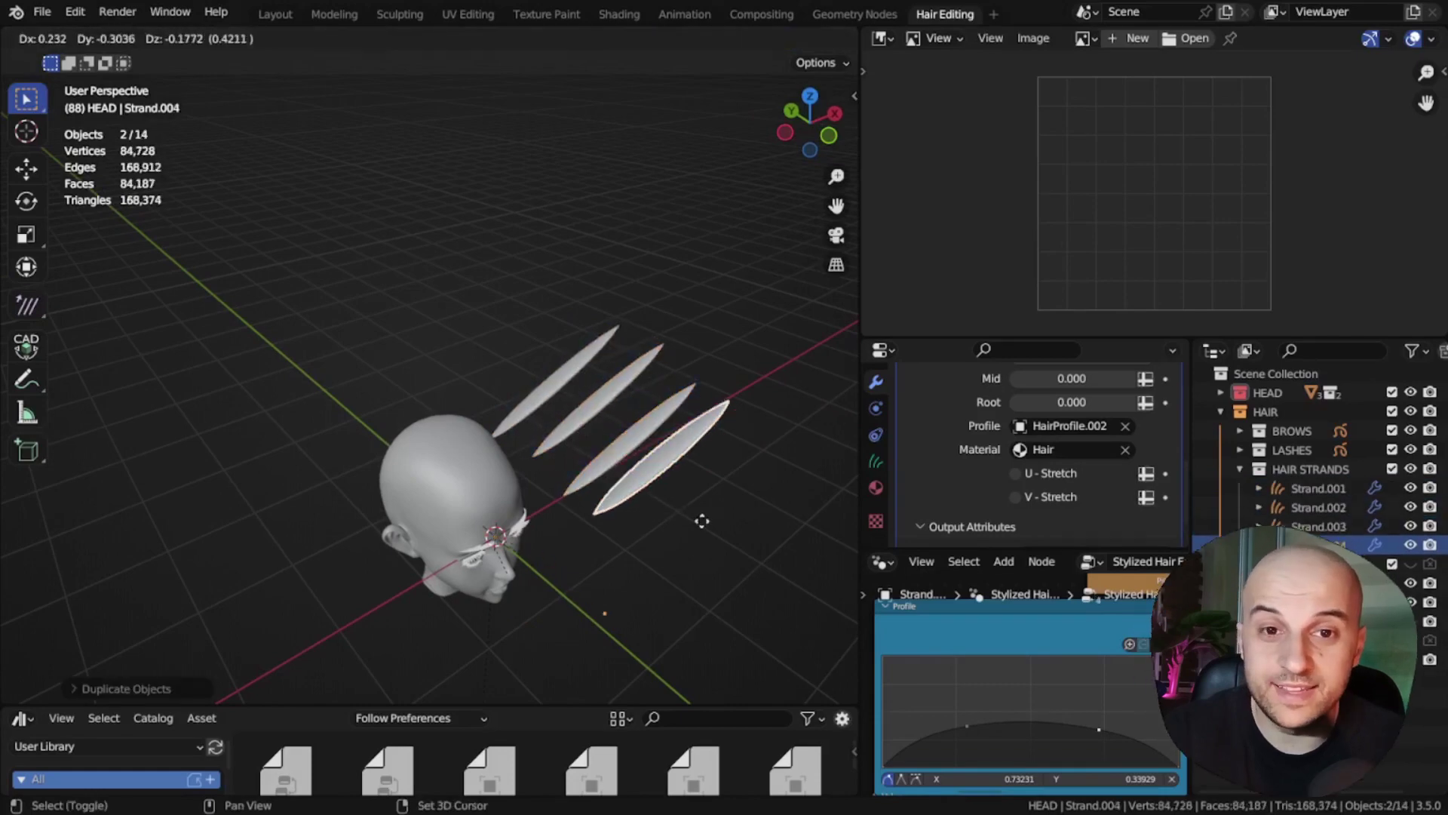
left_click(716, 529)
left_click(634, 438)
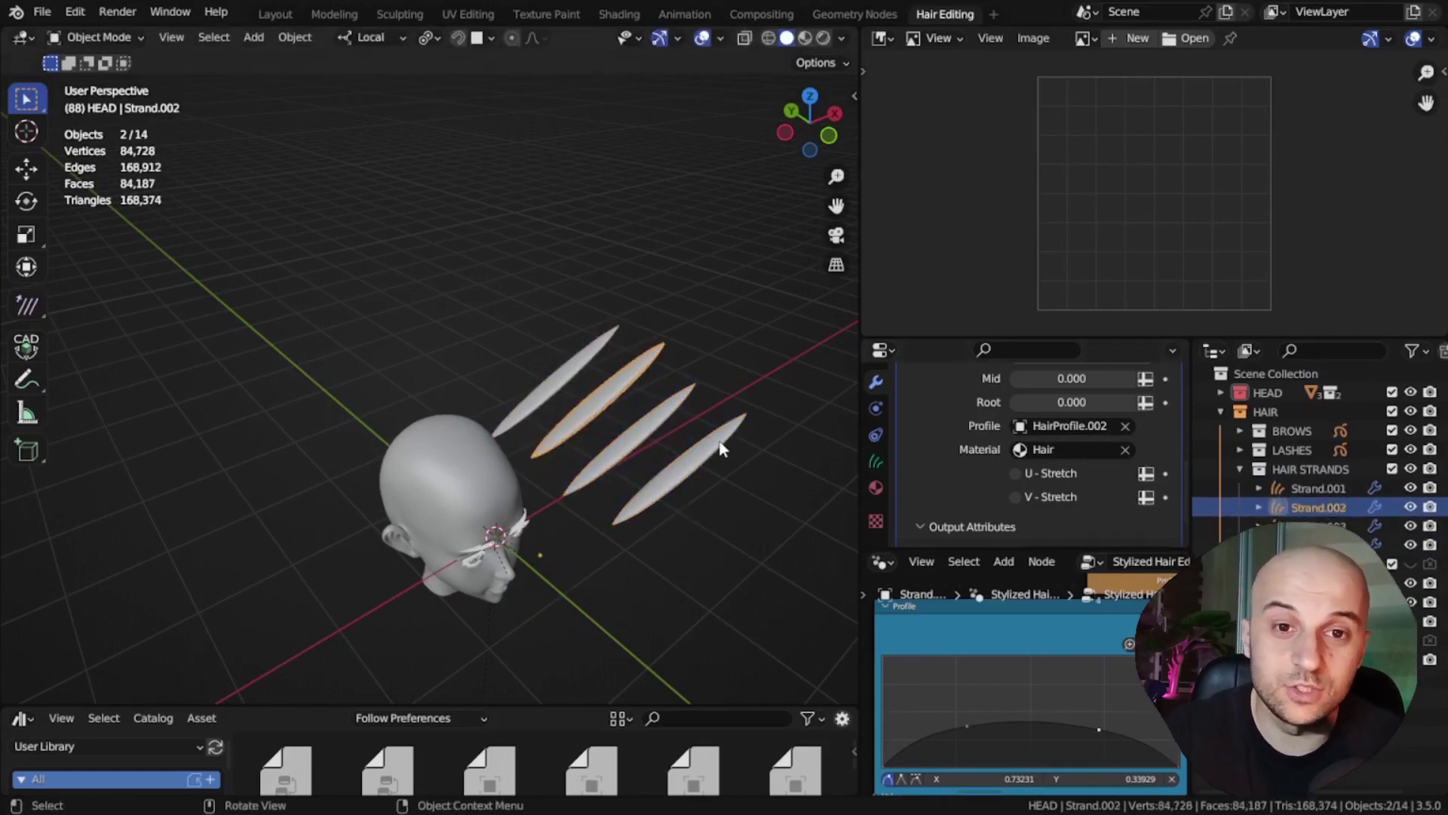
left_click(599, 404)
Step: Undo the strand selections and the three duplicates
key("ctrl+z")
key("ctrl+z")
key("ctrl+z")
key("ctrl+z")
key("ctrl+z")
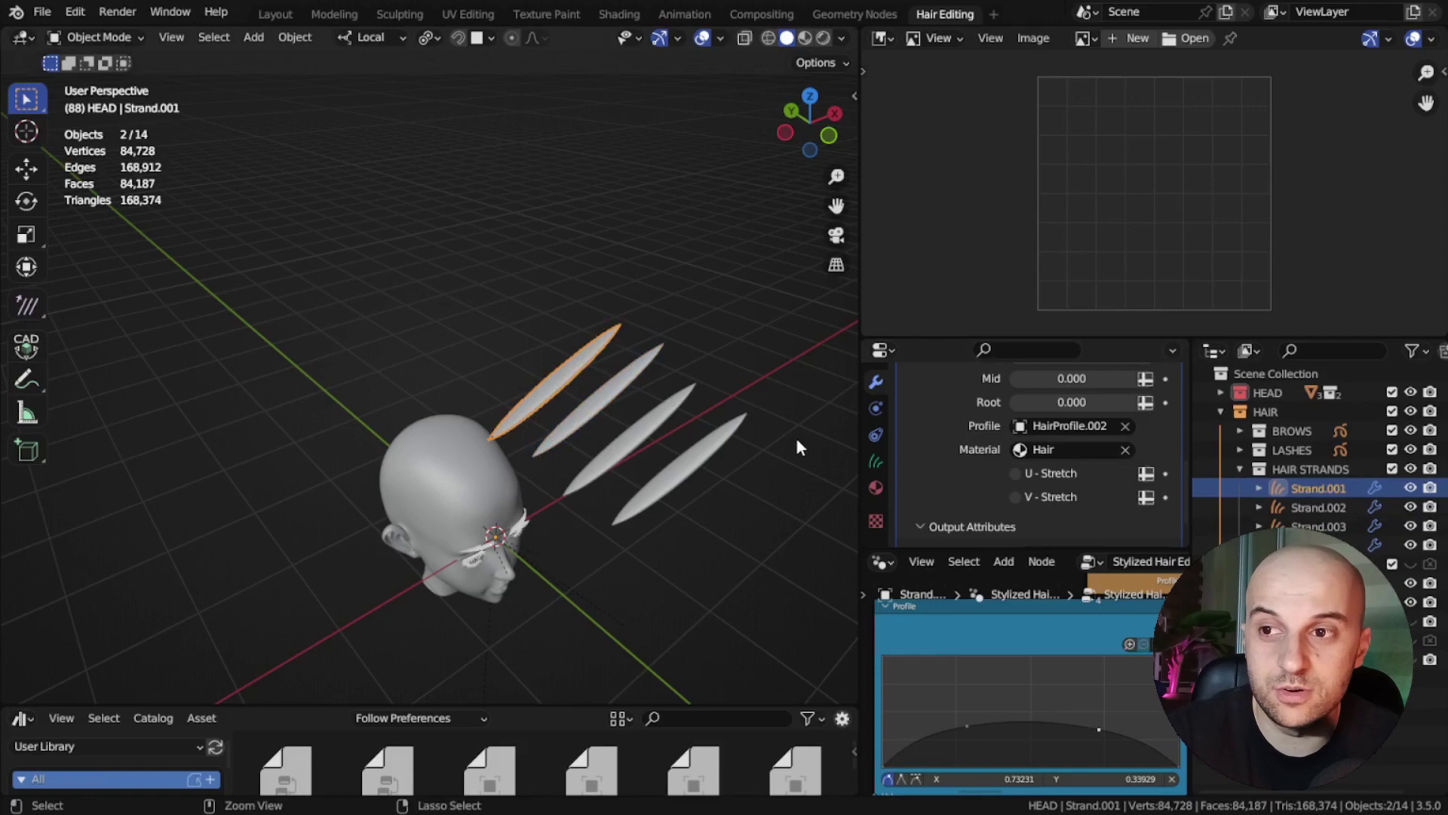
key("ctrl+z")
key("ctrl+z")
key("ctrl+z")
key("ctrl+z")
key("ctrl+z")
key("ctrl+z")
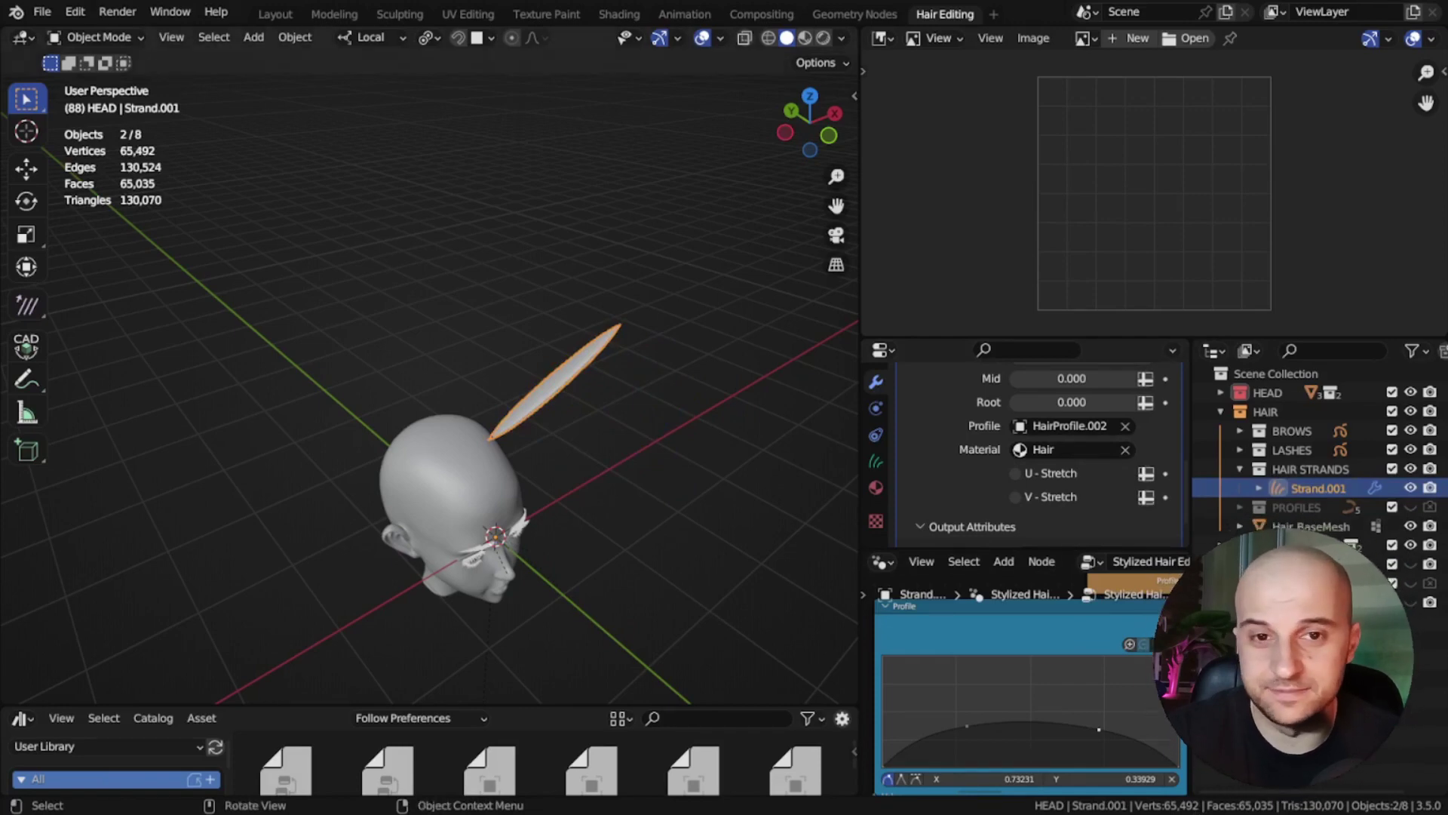
Step: Switch the strand to Sculpt Mode and slide its root across the scalp with the Slide brush
mouse_move(634, 483)
middle_mouse_down()
mouse_move(581, 469)
mouse_move(596, 460)
mouse_move(497, 338)
middle_mouse_up()
scroll(596, 460, "up", 6)
key("ctrl+Tab")
left_click(501, 481)
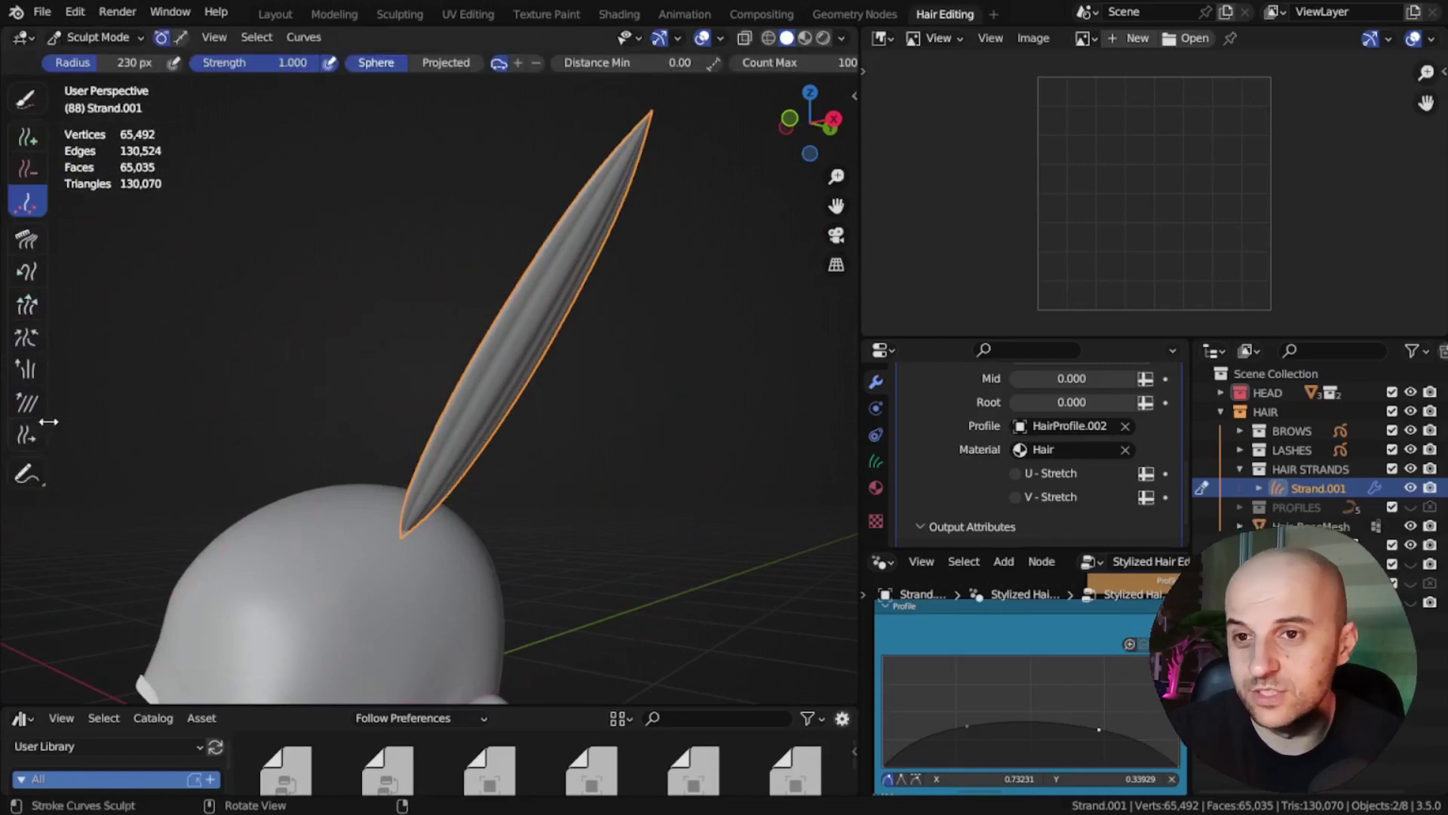
left_click(28, 435)
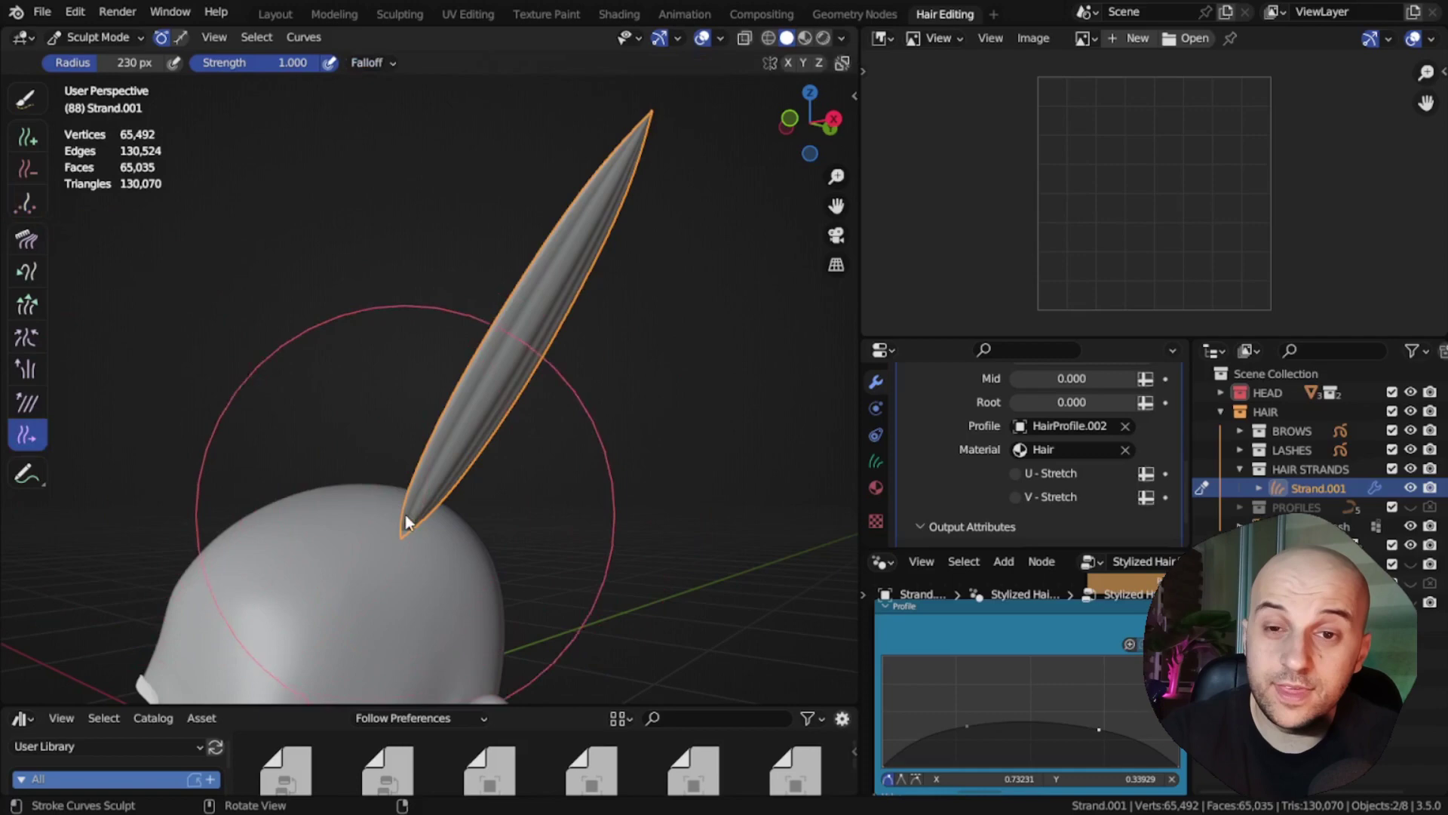
mouse_move(407, 513)
middle_mouse_down()
mouse_move(455, 405)
mouse_move(433, 422)
mouse_move(346, 418)
mouse_move(335, 461)
mouse_move(429, 464)
mouse_move(452, 390)
mouse_move(431, 395)
mouse_move(432, 428)
mouse_move(457, 450)
mouse_move(415, 404)
mouse_move(423, 417)
mouse_move(337, 423)
mouse_move(416, 545)
mouse_move(427, 404)
mouse_move(451, 438)
mouse_move(388, 476)
mouse_move(326, 417)
middle_mouse_up()
scroll(432, 423, "up", 4)
scroll(439, 464, "down", 4)
scroll(457, 449, "up", 4)
left_click_drag(324, 410, 377, 608)
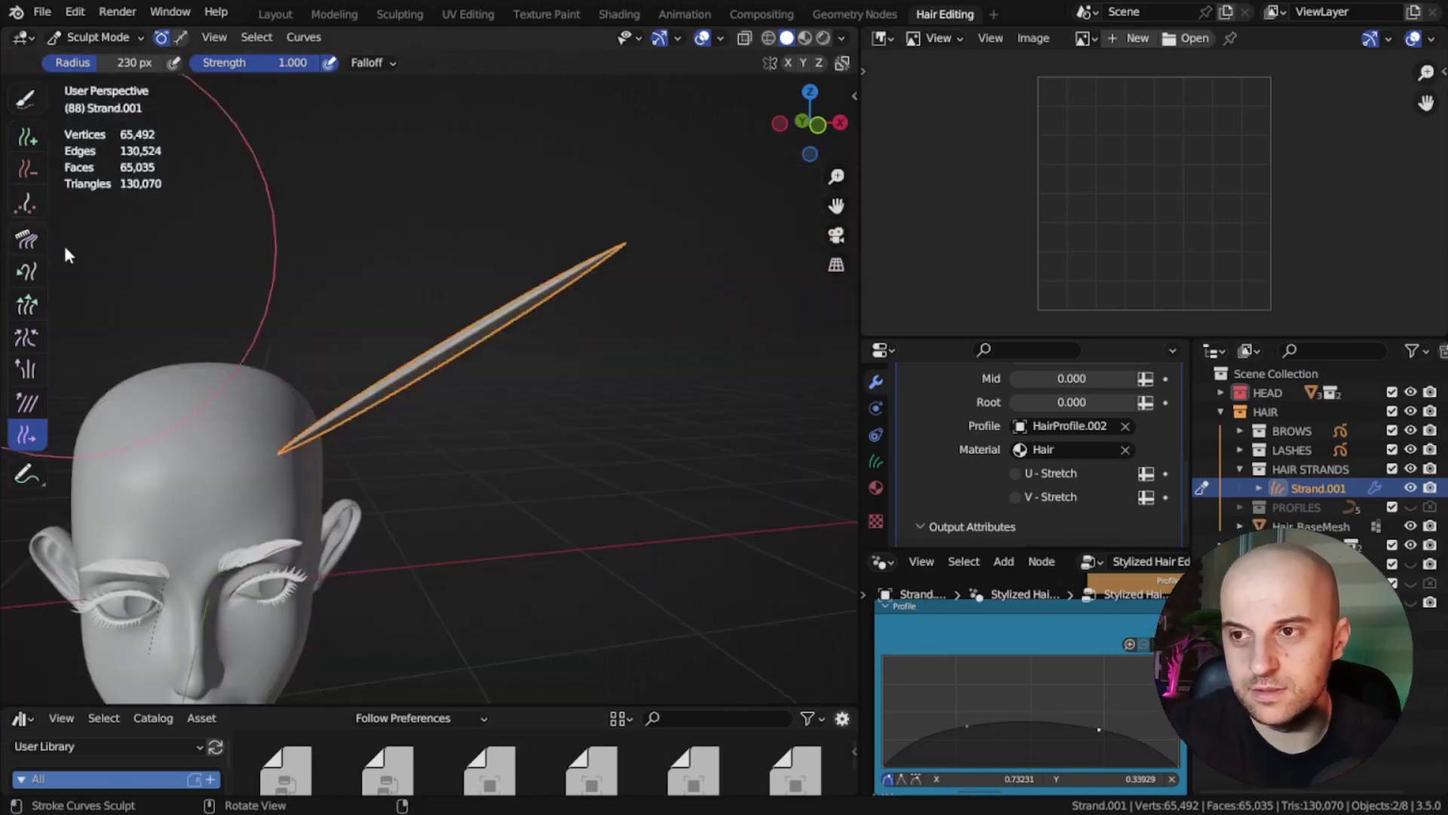
Step: Comb the strand downward into an arch beside the head, enlarging the Comb brush radius to 326 px
left_click(28, 238)
middle_click_drag(233, 269, 415, 250)
mouse_move(417, 260)
left_mouse_down()
mouse_move(629, 347)
mouse_move(750, 492)
mouse_move(682, 420)
left_mouse_up()
key("f")
left_click_drag(682, 355, 714, 662)
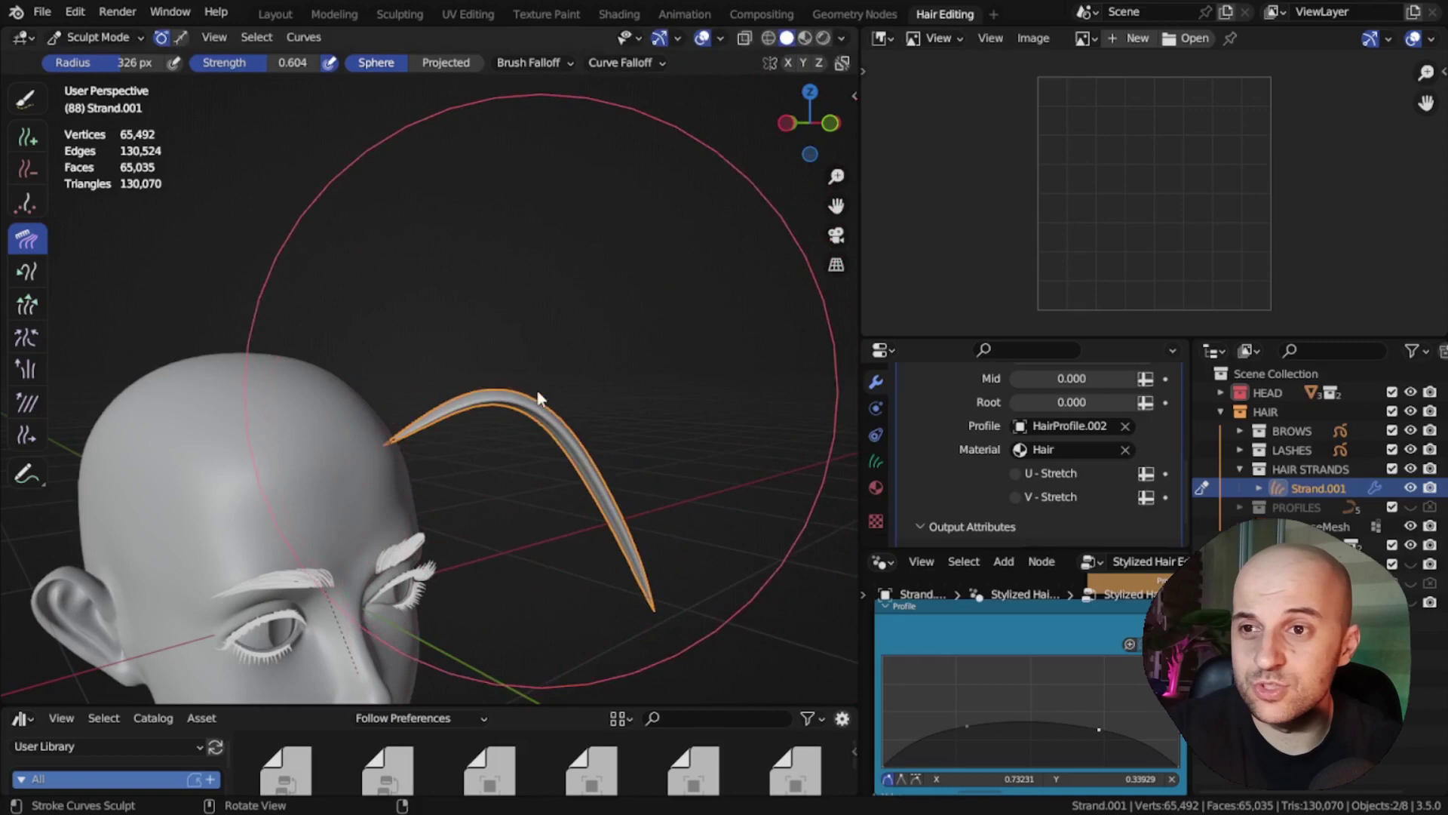
Step: Reduce the Comb brush radius to 152 px and comb the strand into a wavy S shape
left_click_drag(538, 391, 609, 492)
key("f")
left_click(546, 482)
mouse_move(514, 444)
left_mouse_down()
mouse_move(573, 559)
mouse_move(659, 647)
left_mouse_up()
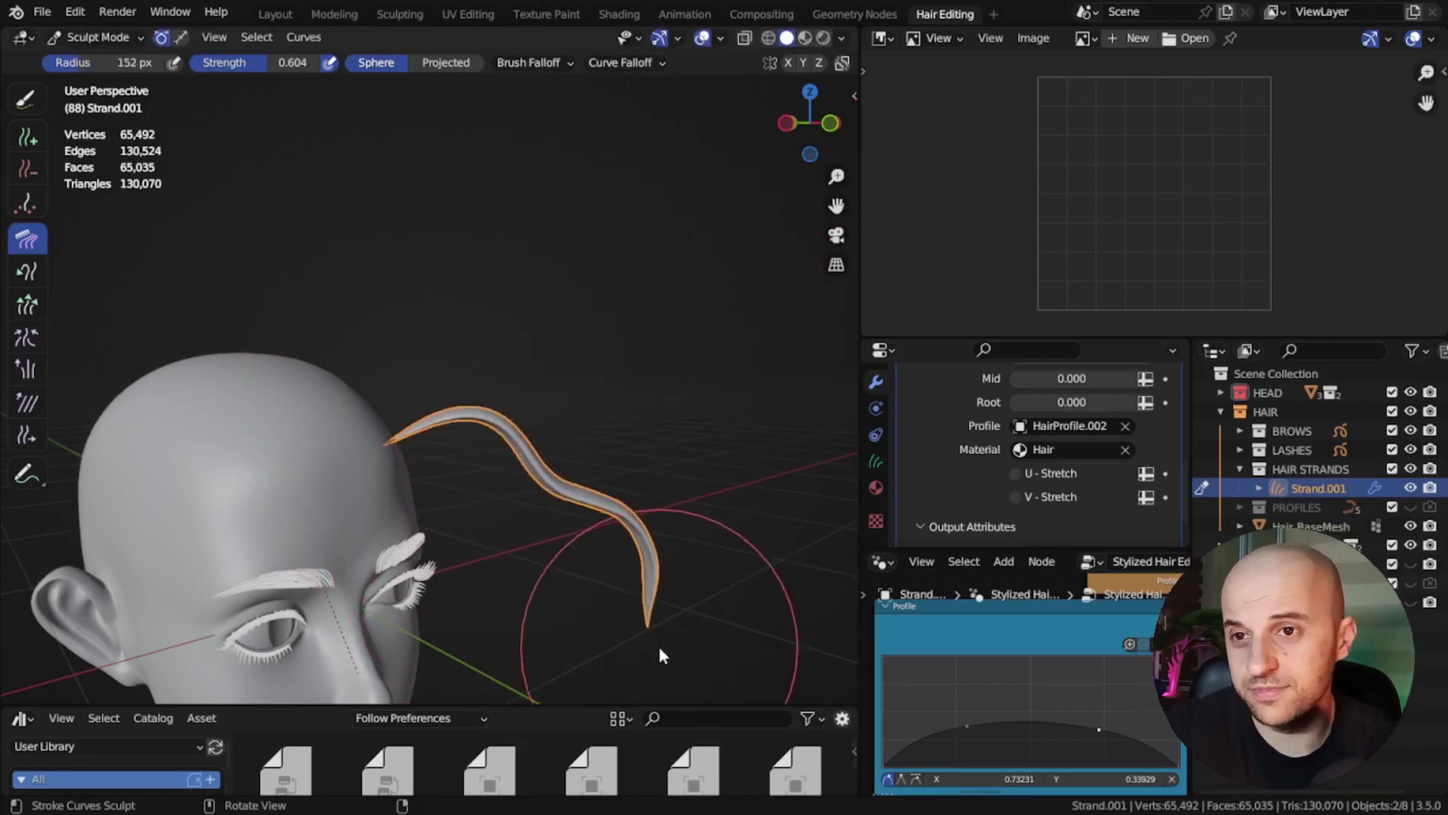
middle_click_drag(659, 646, 586, 524)
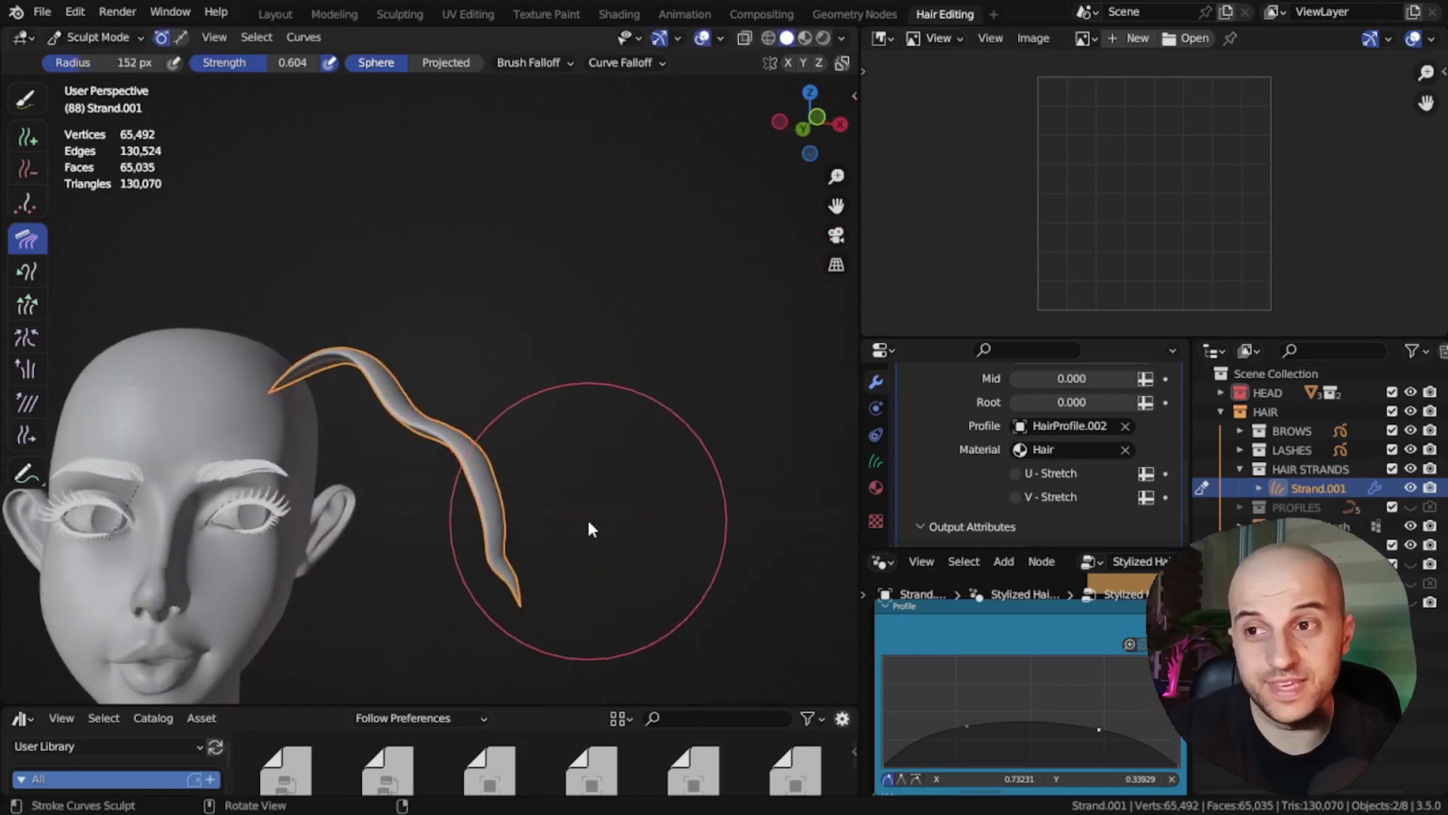
Step: Try combing the strand's lower half back up toward the head
mouse_move(588, 528)
left_mouse_down()
mouse_move(501, 517)
mouse_move(485, 420)
mouse_move(460, 414)
left_mouse_up()
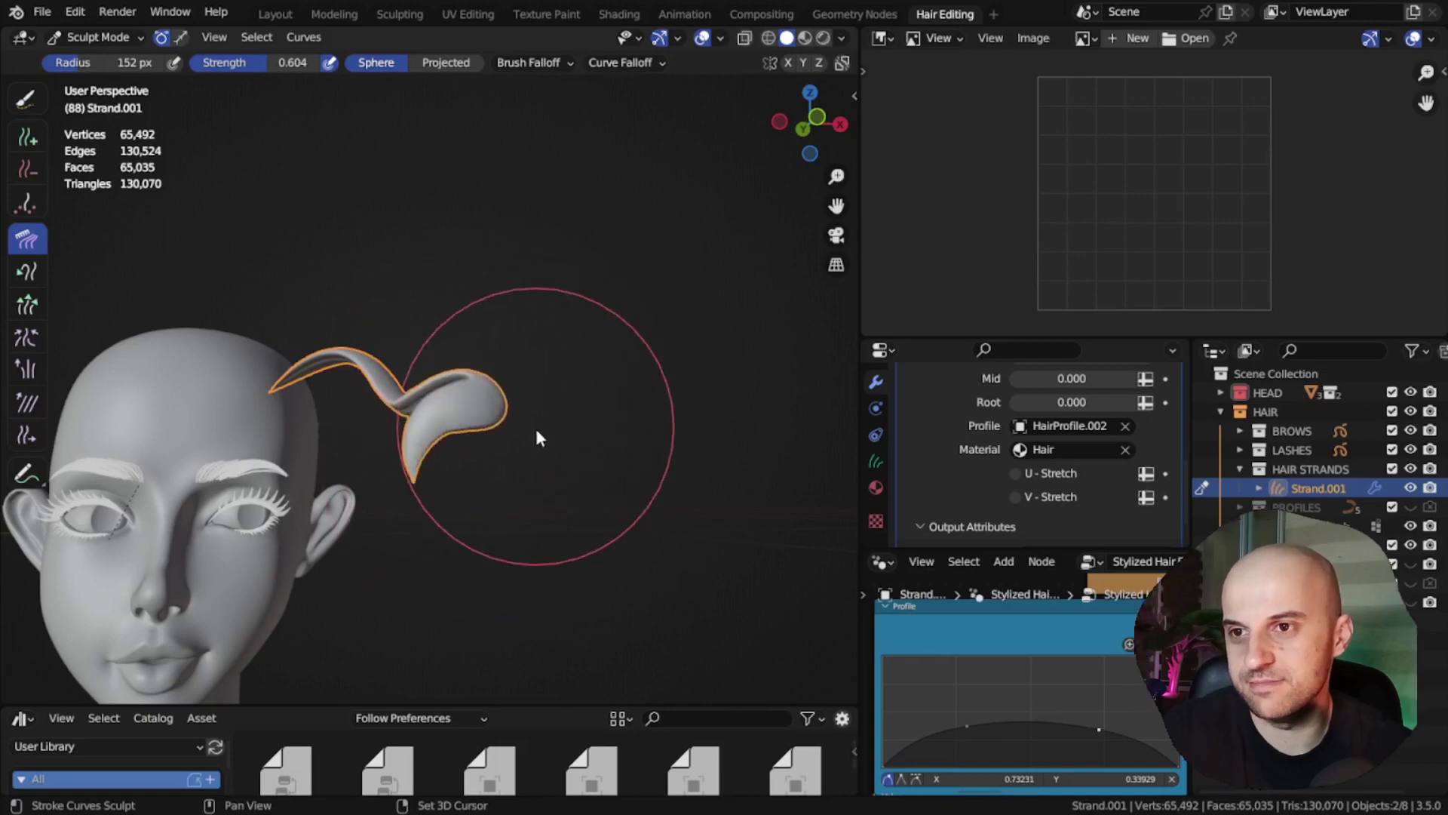
key("ctrl+z")
middle_click_drag(543, 439, 604, 476)
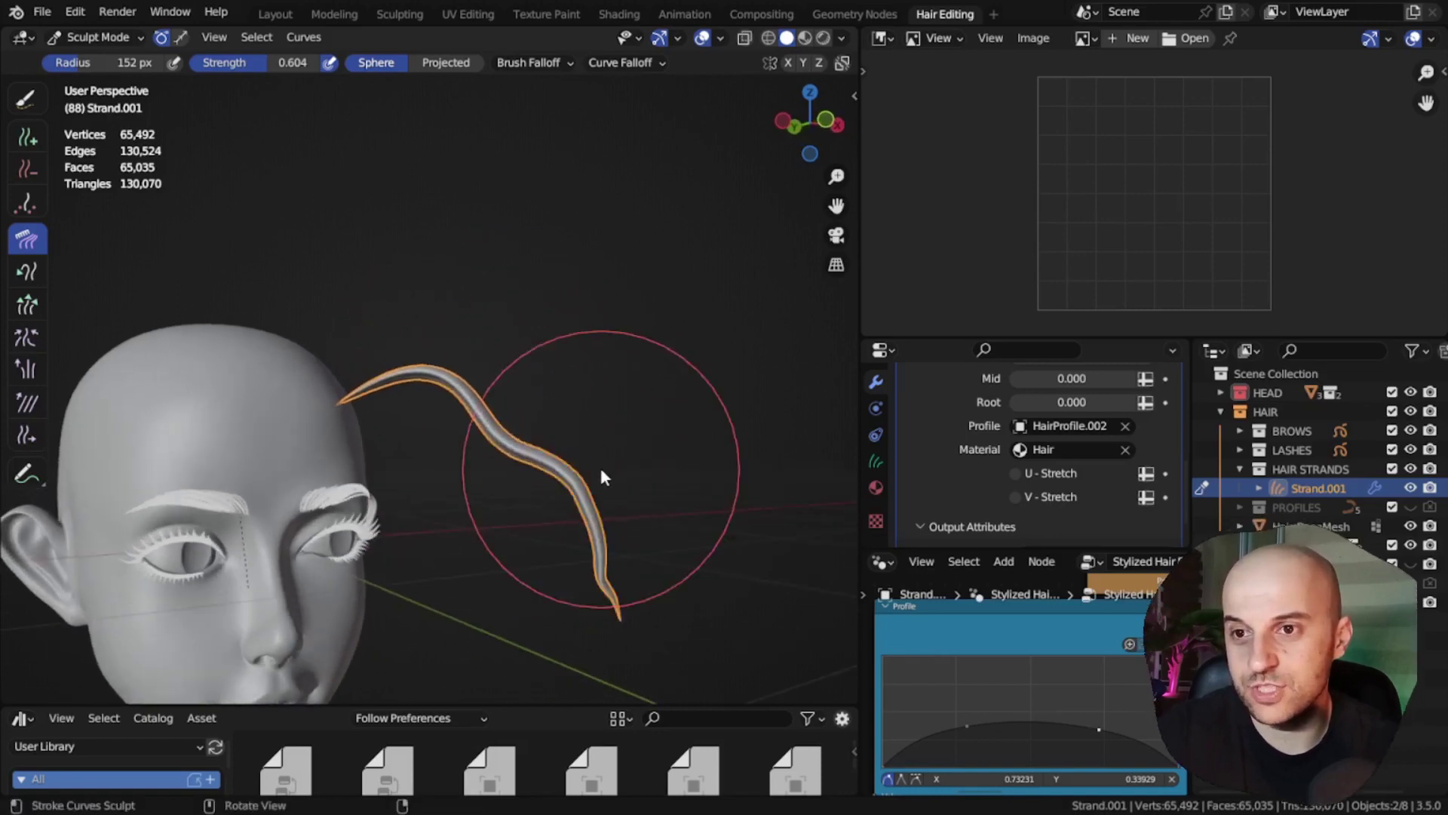
Step: Smooth out the waves along the strand with the Smooth brush at strength 1.000
key("shift+space")
left_click(475, 479)
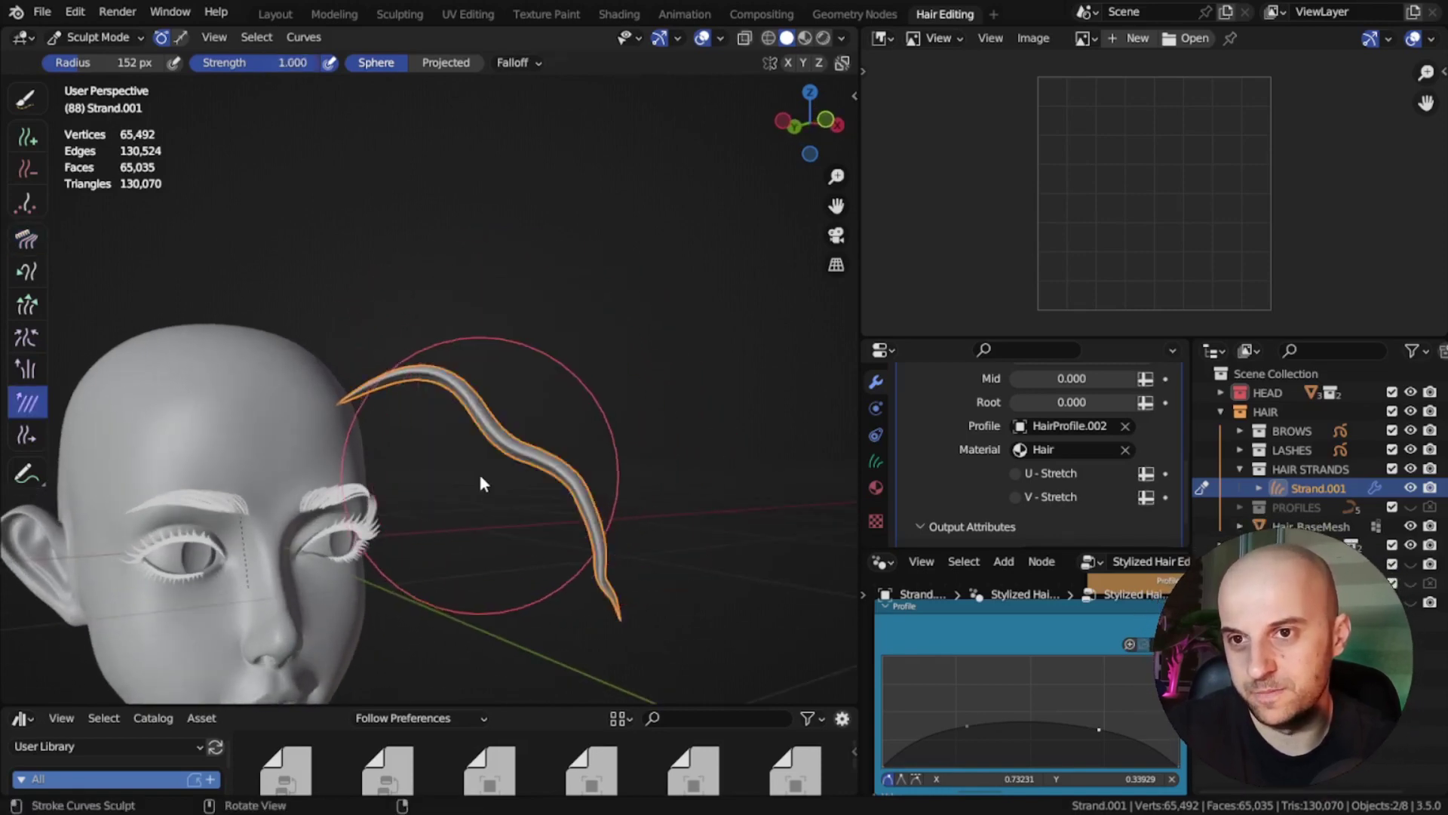
mouse_move(479, 471)
left_mouse_down()
mouse_move(604, 550)
mouse_move(434, 358)
mouse_move(617, 573)
left_mouse_up()
key("shift+f")
left_click(600, 434)
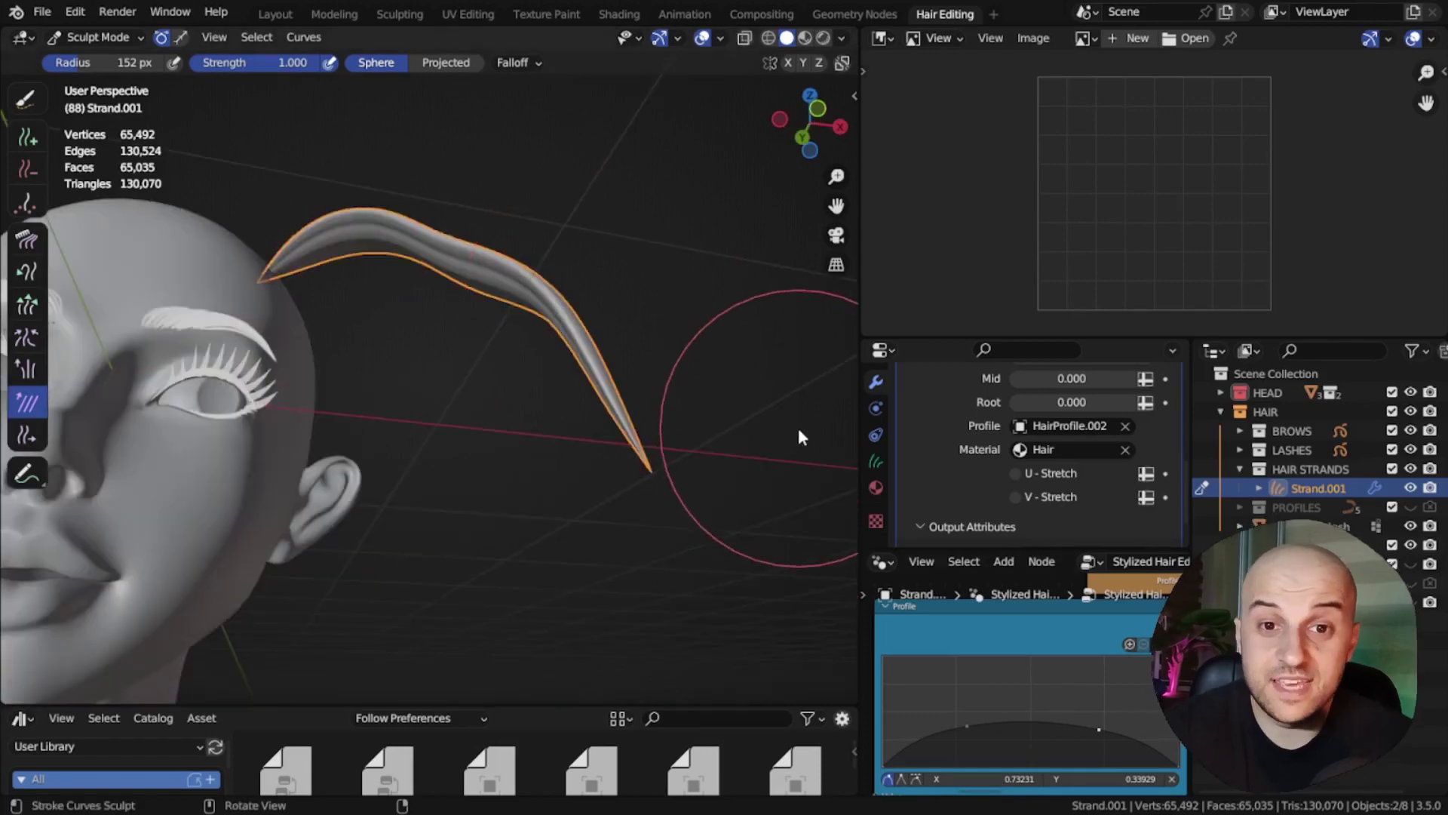
Step: Set the Rotation of the Stylized Hair Edit modifier to -2.490 so the strand's wide side turns outward
scroll(986, 463, "up", 3)
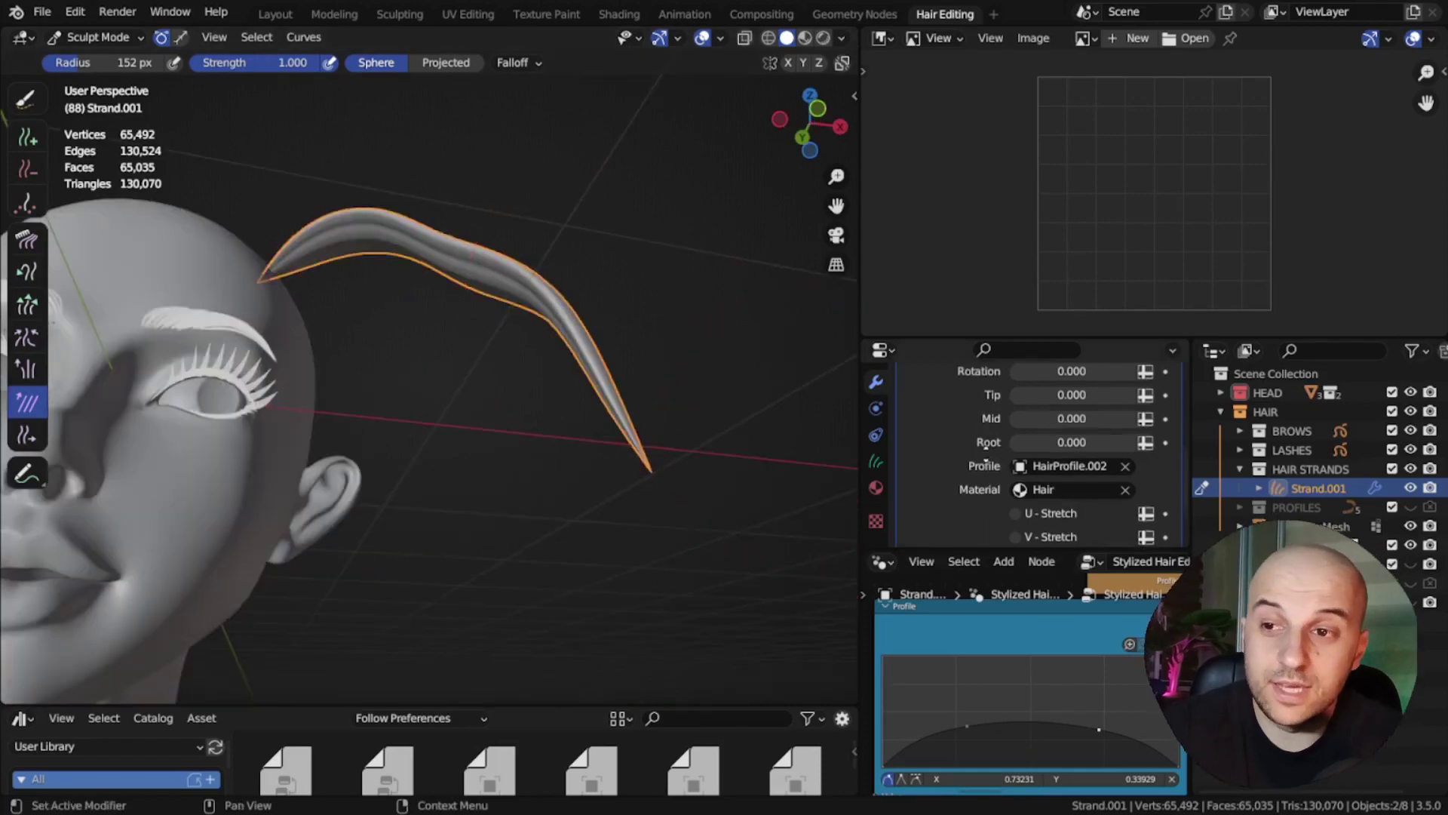
left_click_drag(1033, 436, 847, 436)
middle_click_drag(453, 226, 554, 247)
left_click_drag(1064, 436, 1048, 436)
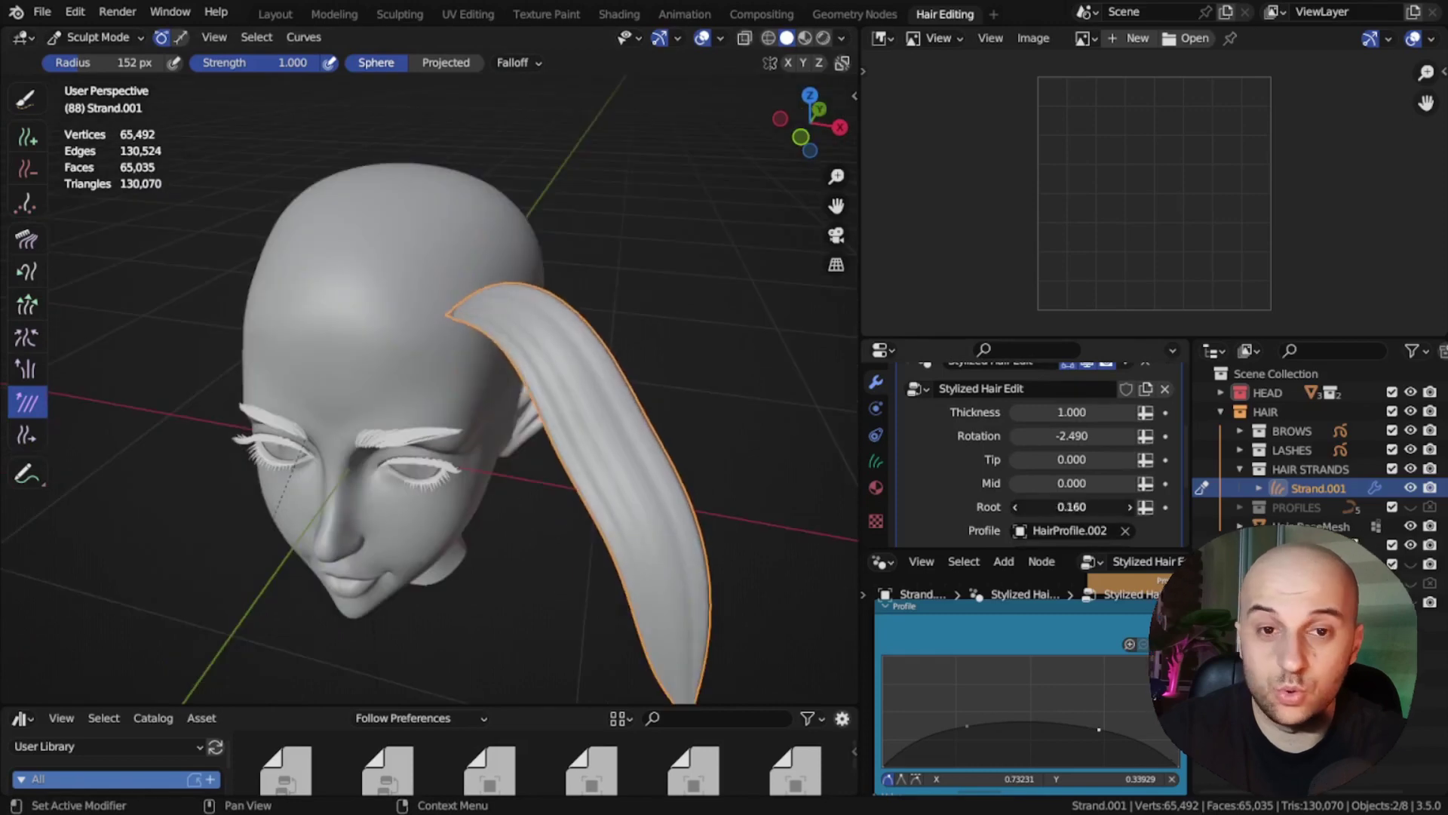
Step: Twist the strand by setting the modifier's Root to -0.090, Tip to 3.090 and Mid to -2.550
left_click_drag(1062, 507, 1067, 508)
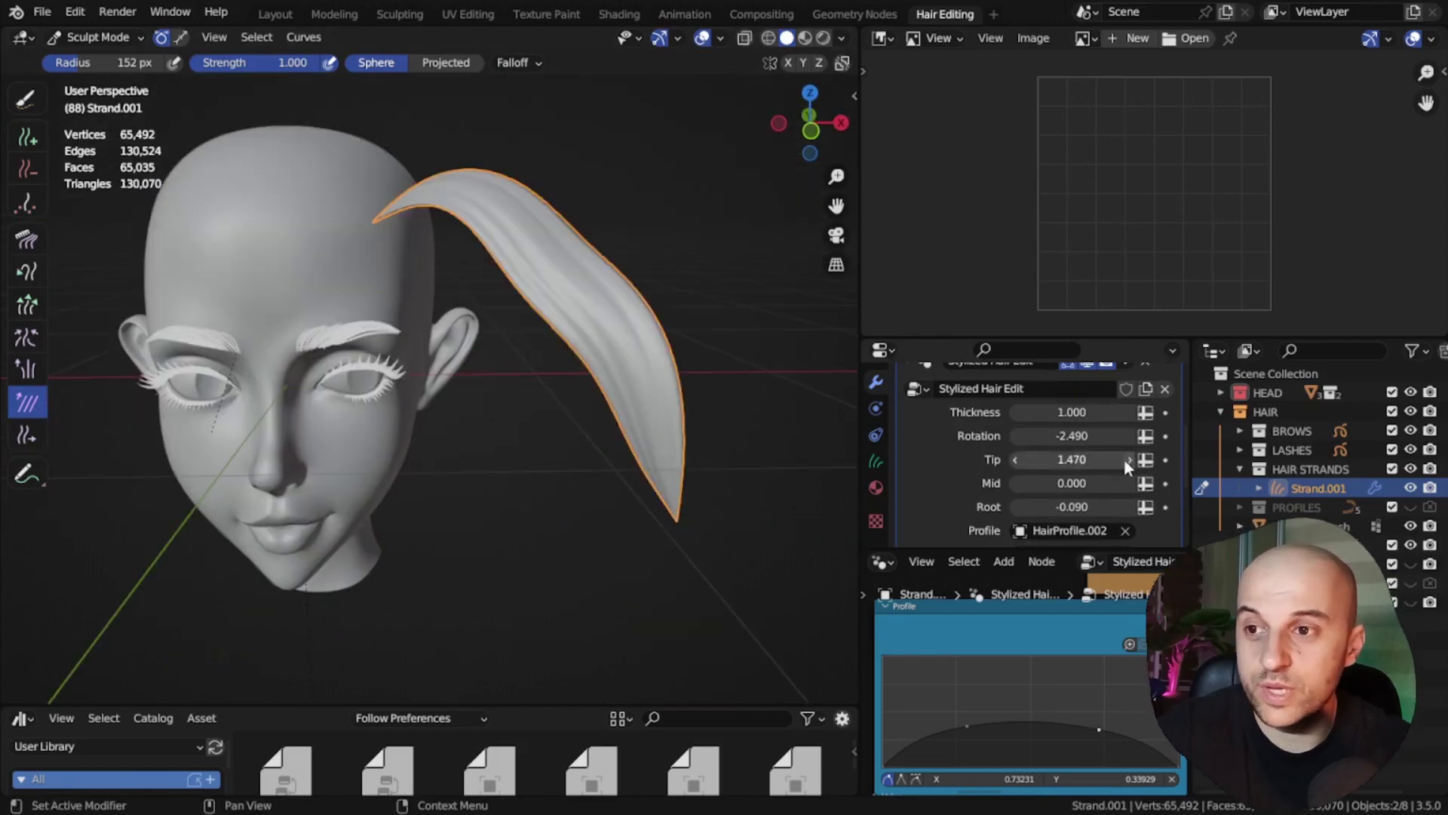
left_click_drag(1072, 459, 1101, 460)
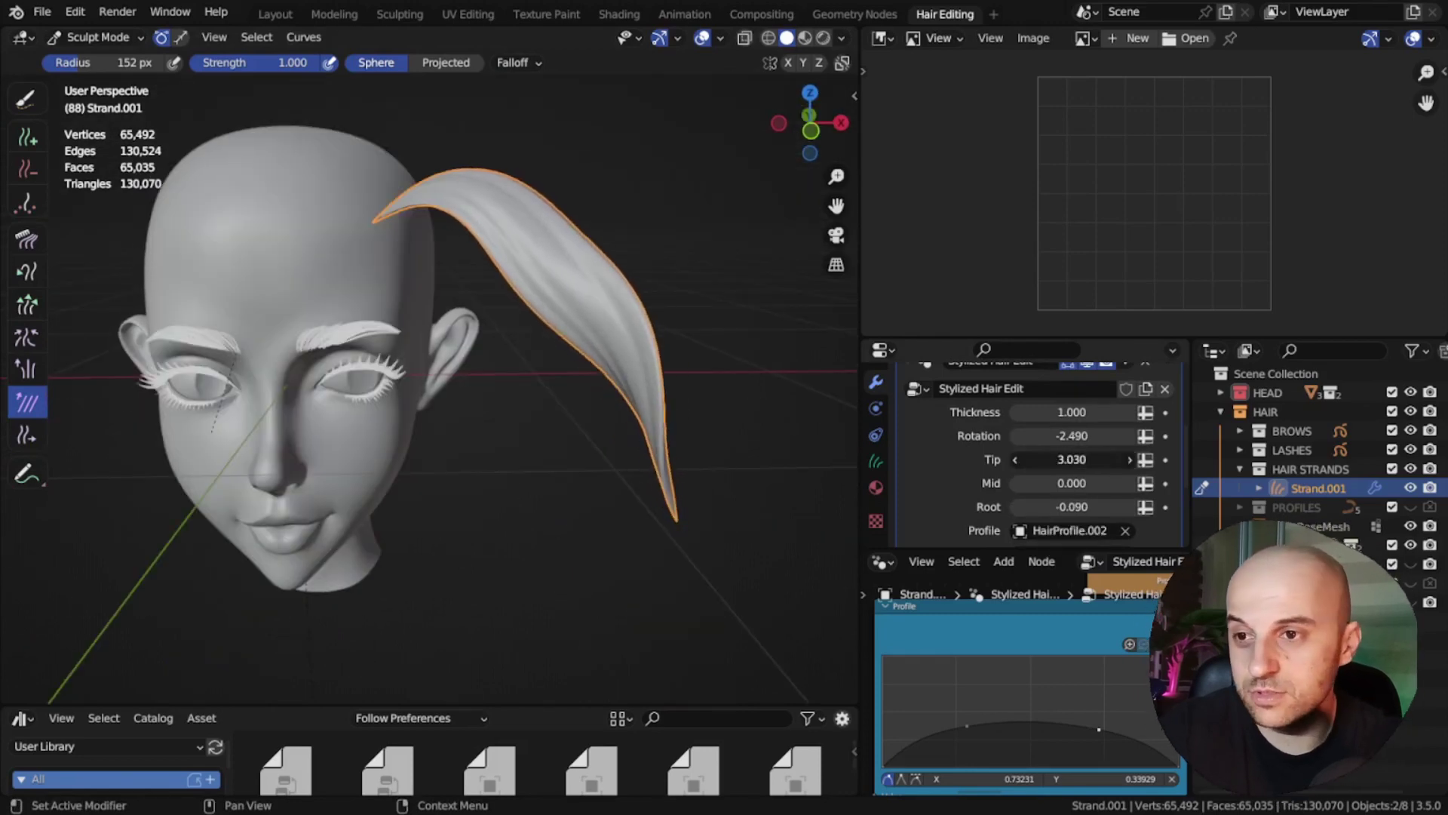
mouse_move(612, 420)
middle_mouse_down("shift")
mouse_move(573, 456)
mouse_move(608, 442)
middle_mouse_up("shift")
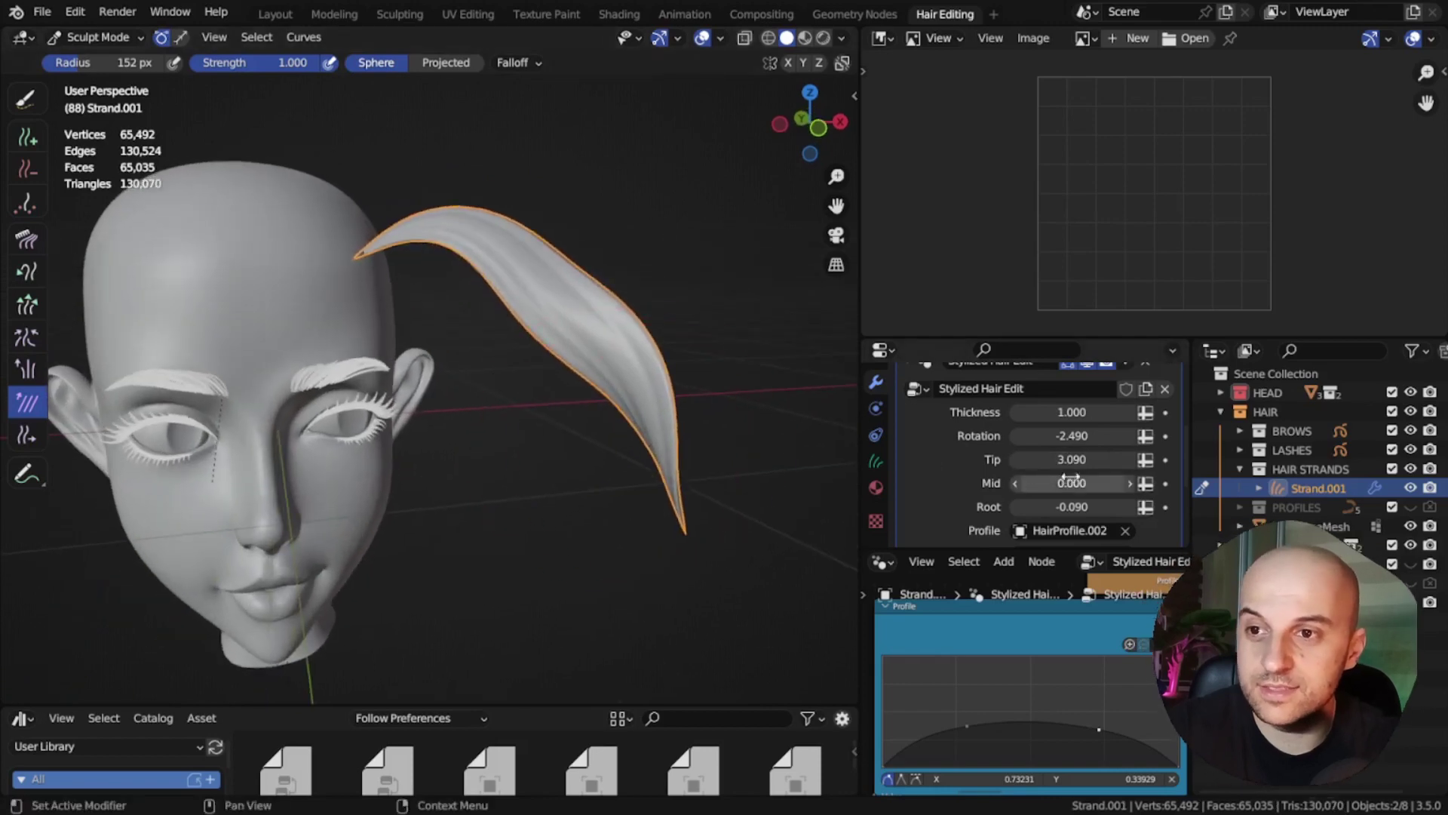
left_click_drag(1072, 483, 1100, 483)
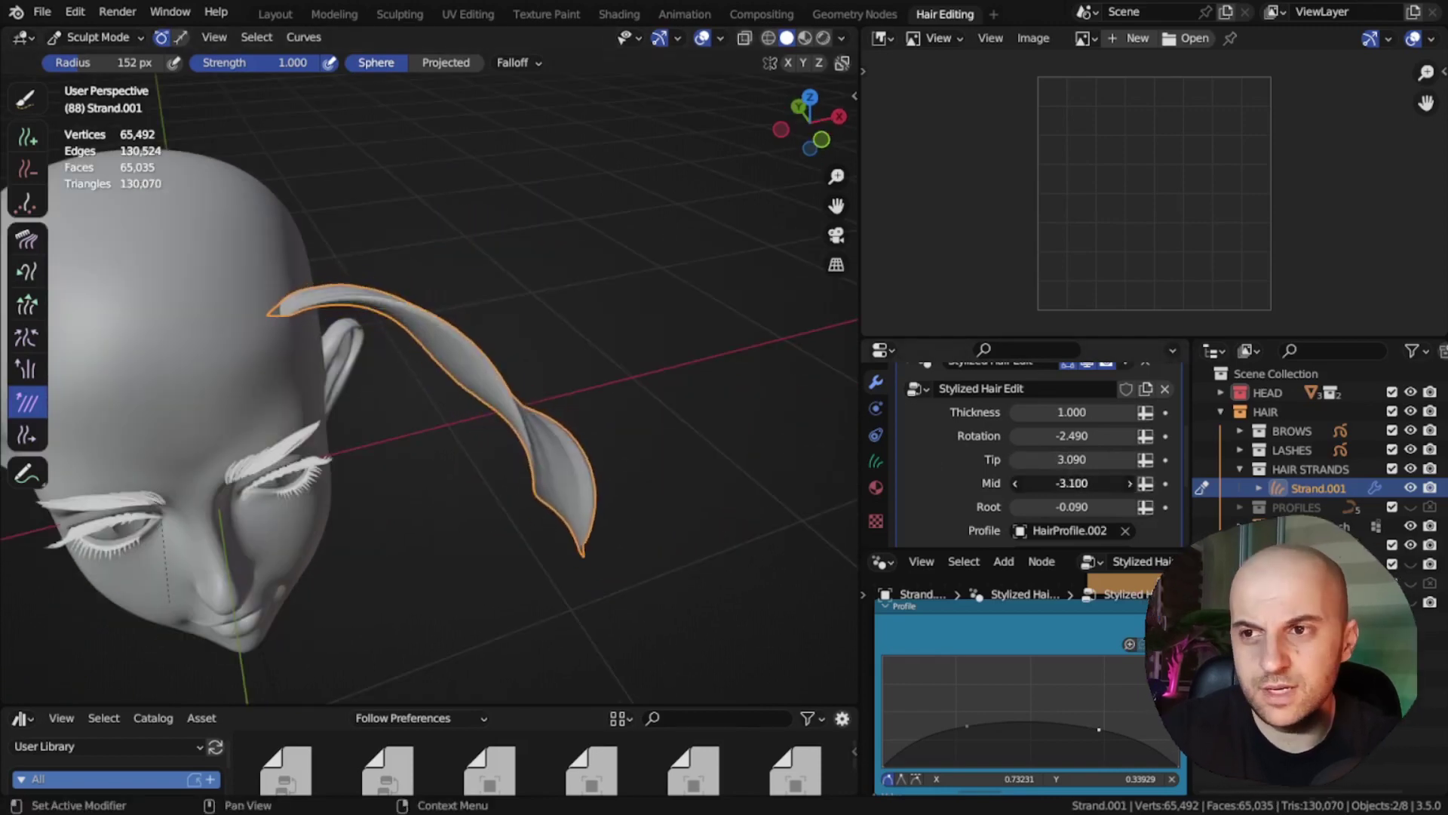
left_click_drag(1072, 483, 1034, 483)
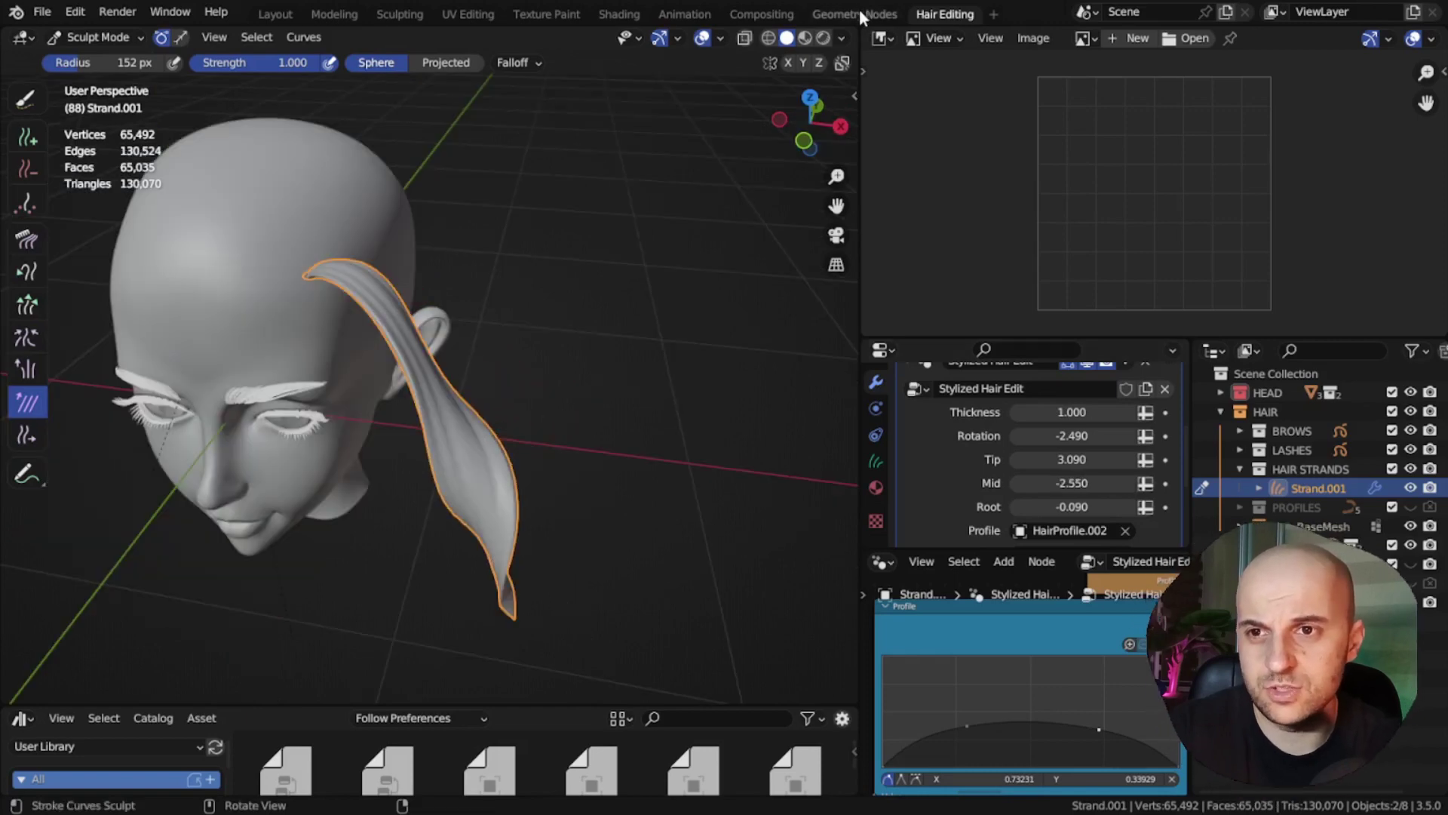
Step: In the Geometry Nodes workspace, narrow the Mid Mask color ramp by moving its black stops inward, the last one to 0.752
left_click(856, 13)
middle_click_drag(456, 299, 525, 422)
key("n")
scroll(346, 369, "up", 11)
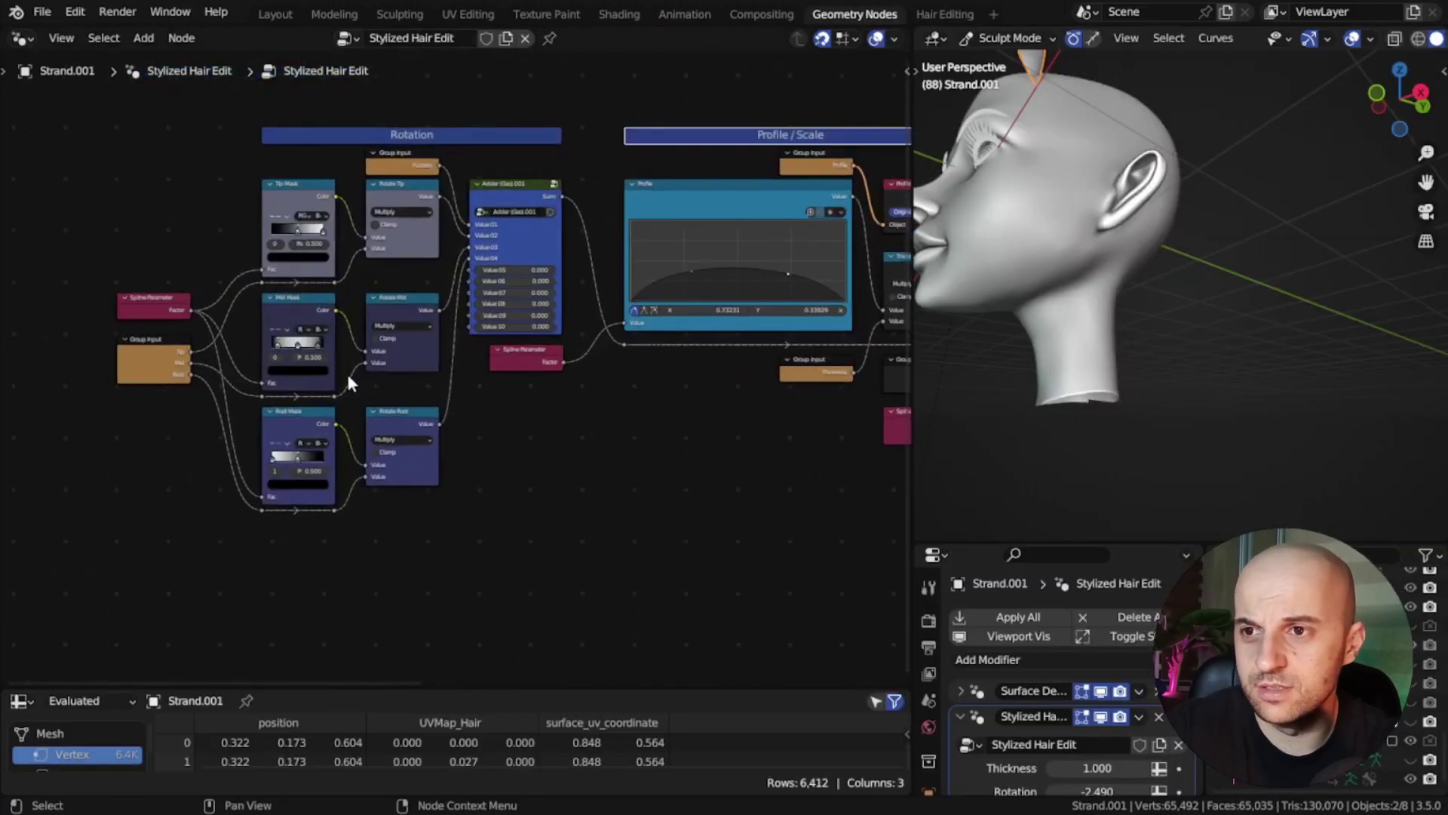
scroll(384, 373, "up", 3)
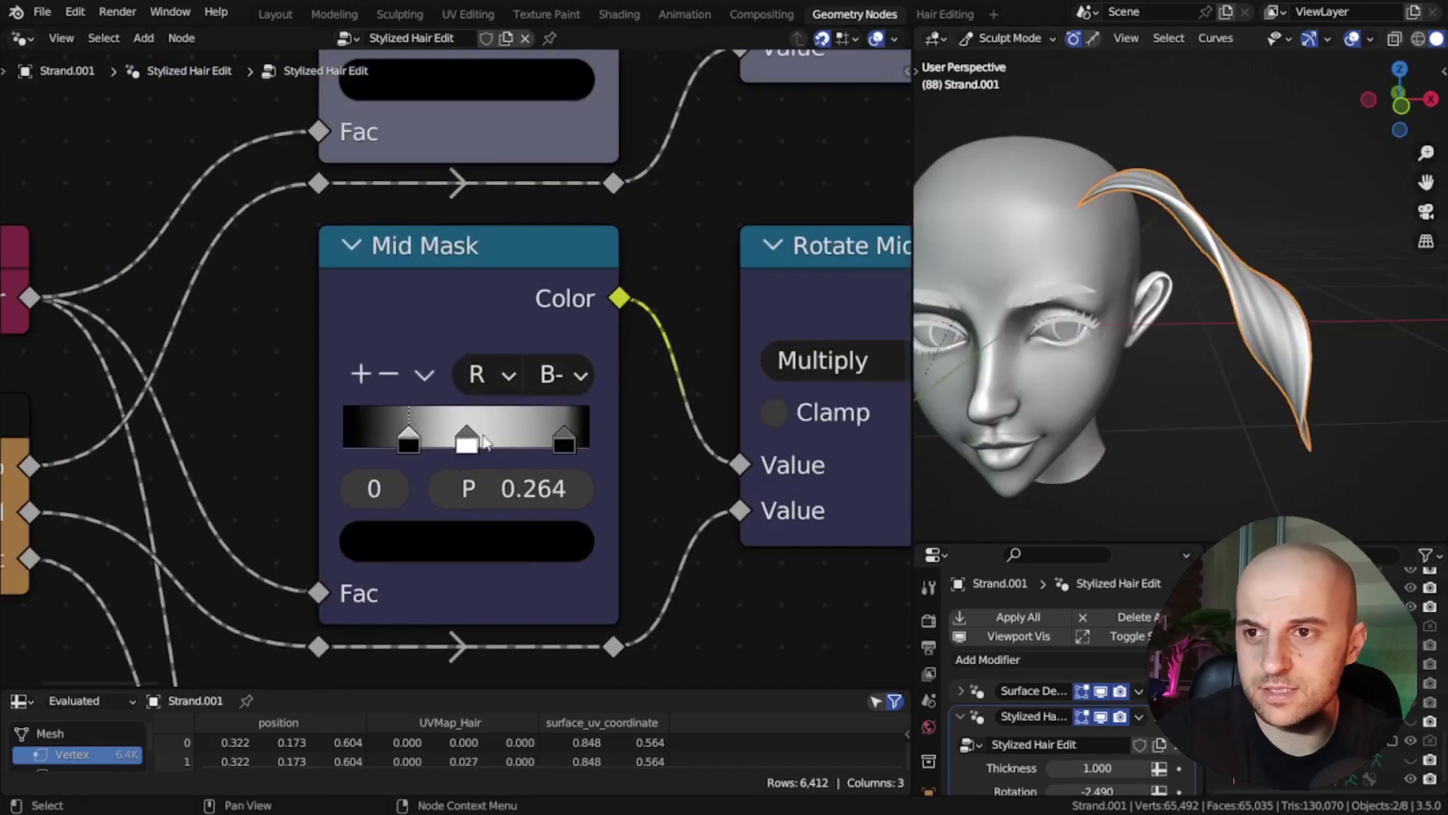
left_click_drag(408, 441, 429, 441)
Step: Set the Mid value of the Stylized Hair Edit modifier to -1.880
scroll(1090, 705, "down", 5)
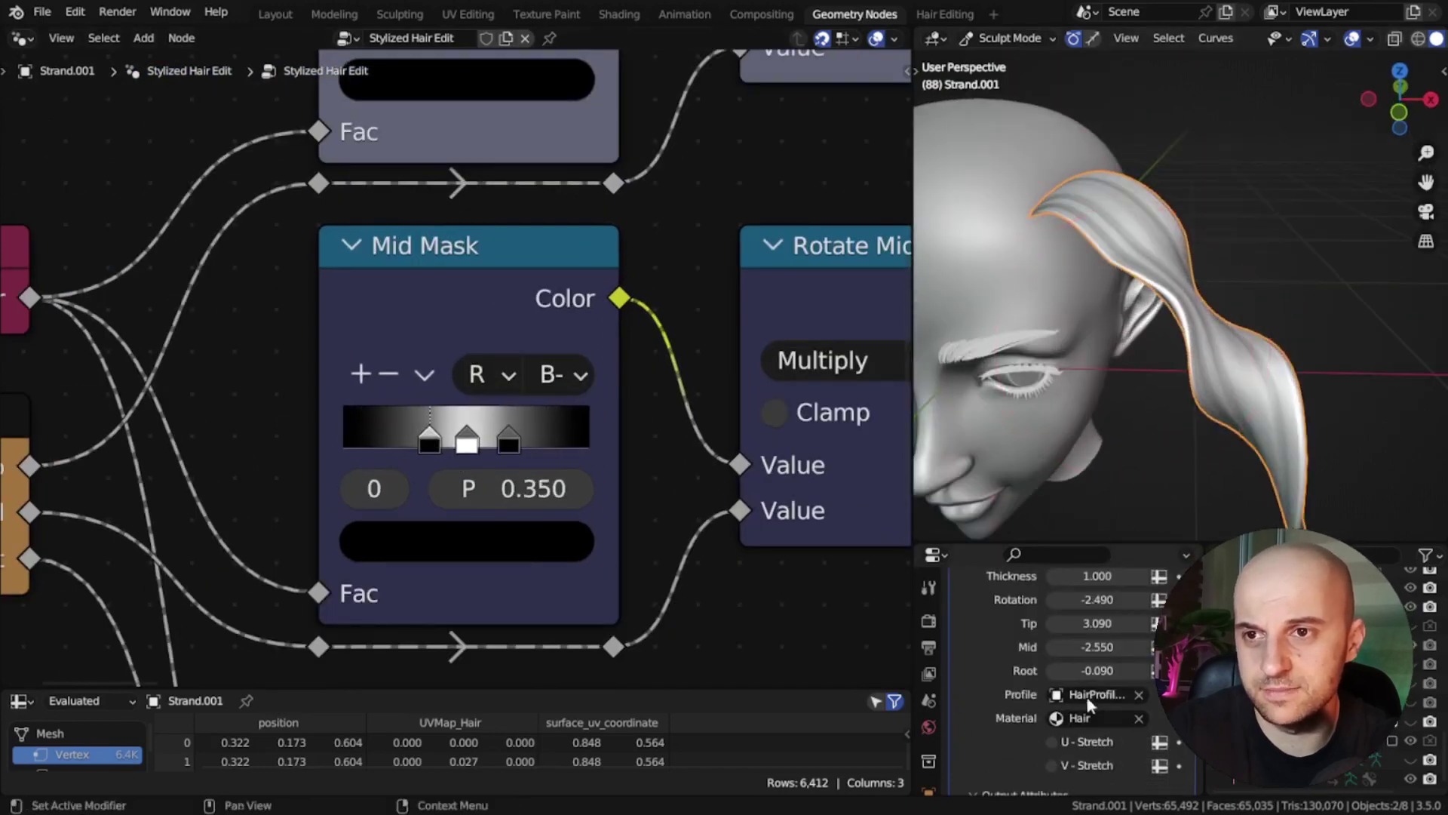
left_click_drag(1097, 646, 1116, 647)
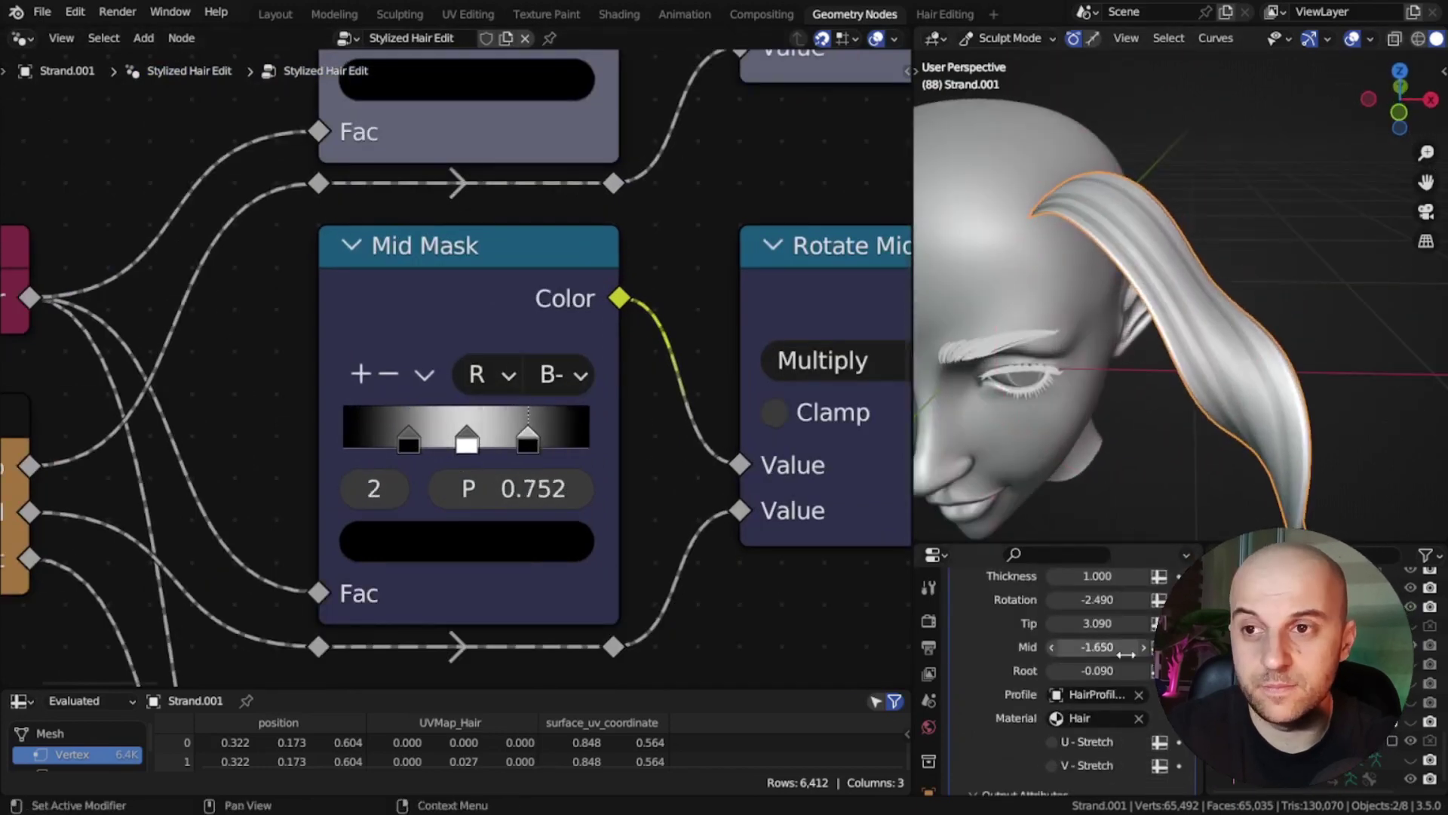
left_click_drag(1116, 647, 1139, 646)
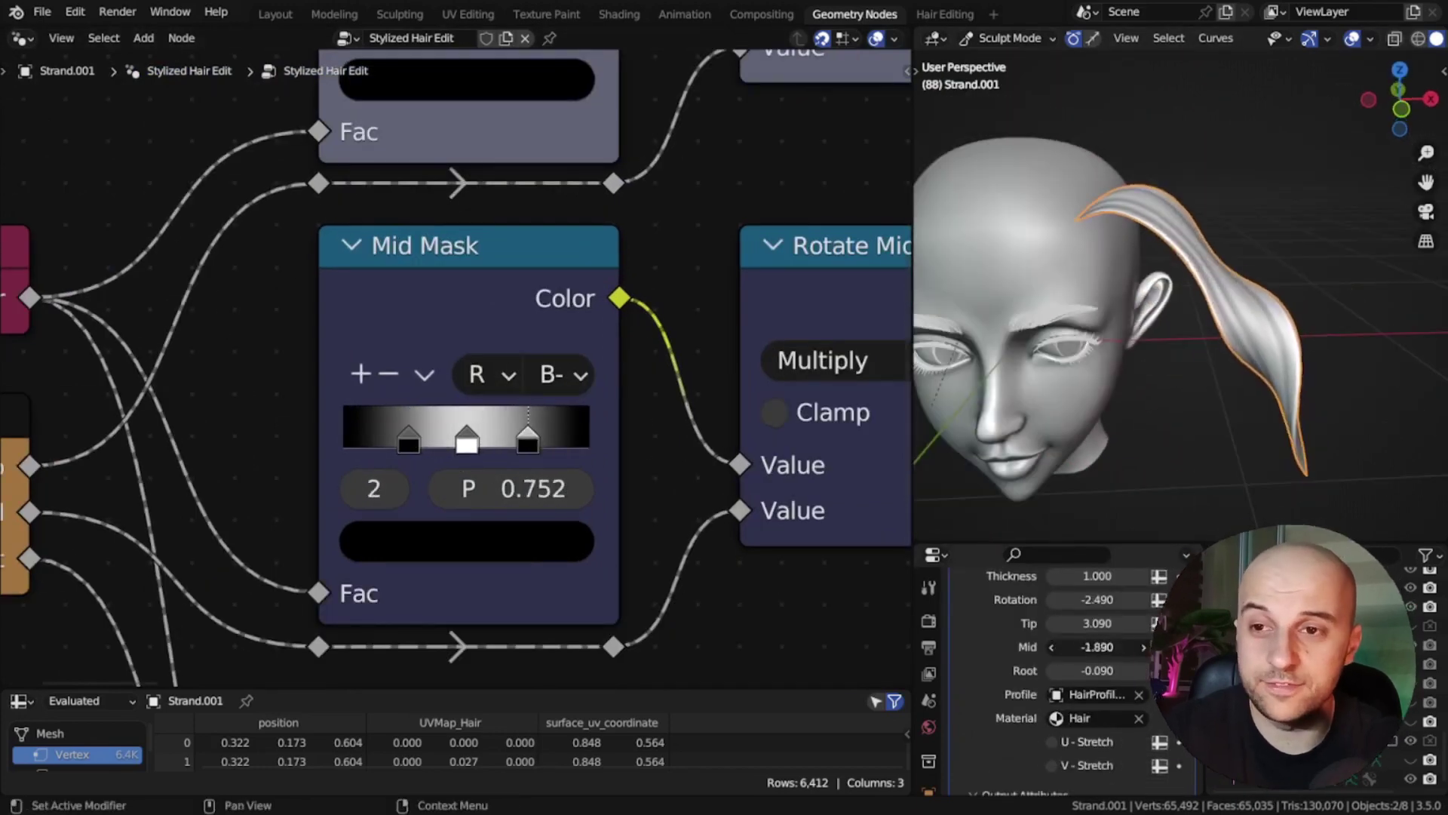
left_click_drag(1139, 647, 1138, 647)
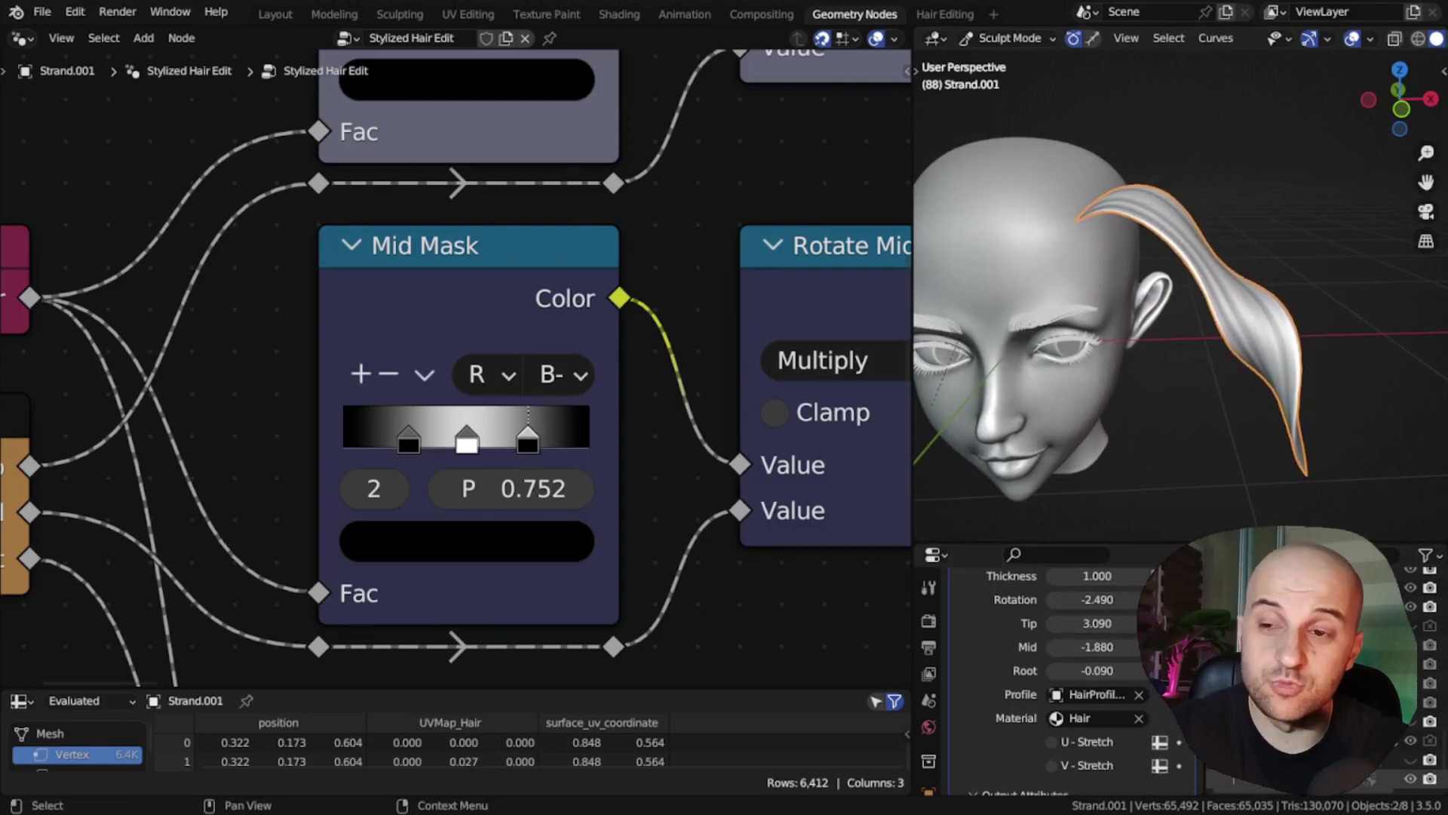
mouse_move(1245, 489)
middle_mouse_down()
mouse_move(1238, 462)
mouse_move(1269, 419)
mouse_move(1263, 388)
mouse_move(1228, 424)
mouse_move(1249, 396)
middle_mouse_up()
scroll(1253, 442, "up", 2)
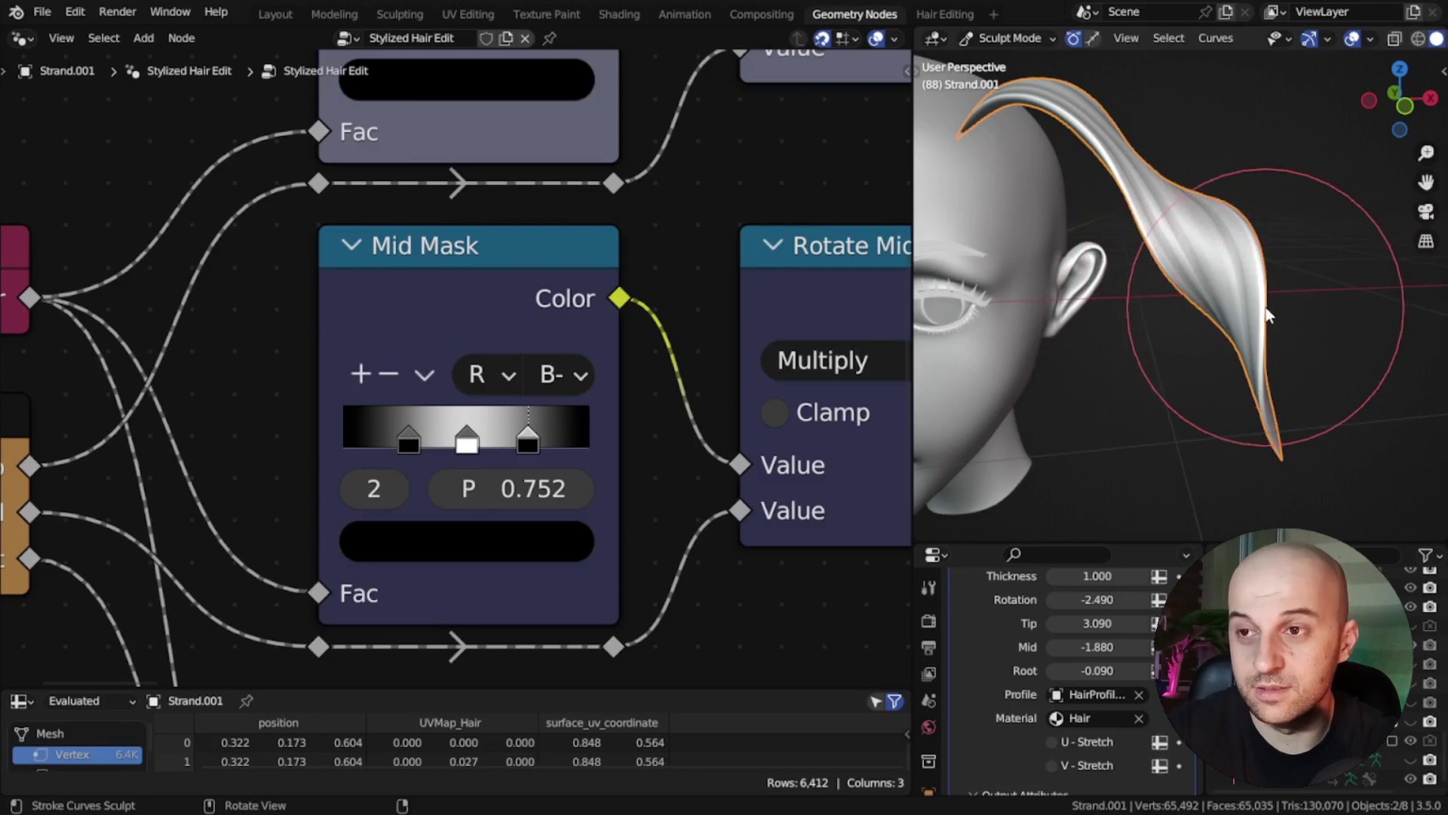
scroll(713, 339, "down", 4)
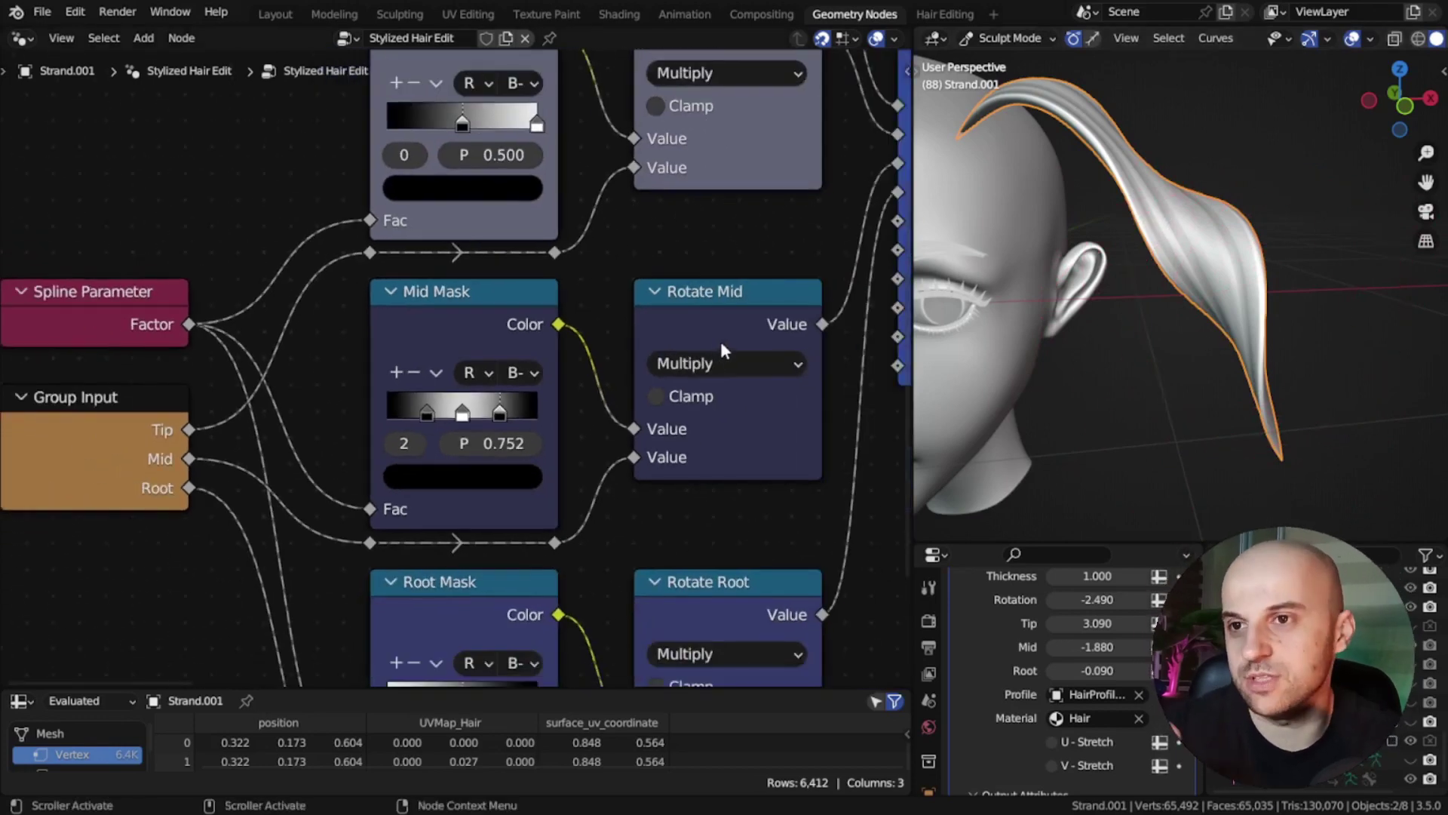
middle_click_drag(721, 341, 617, 324)
scroll(617, 325, "down", 4)
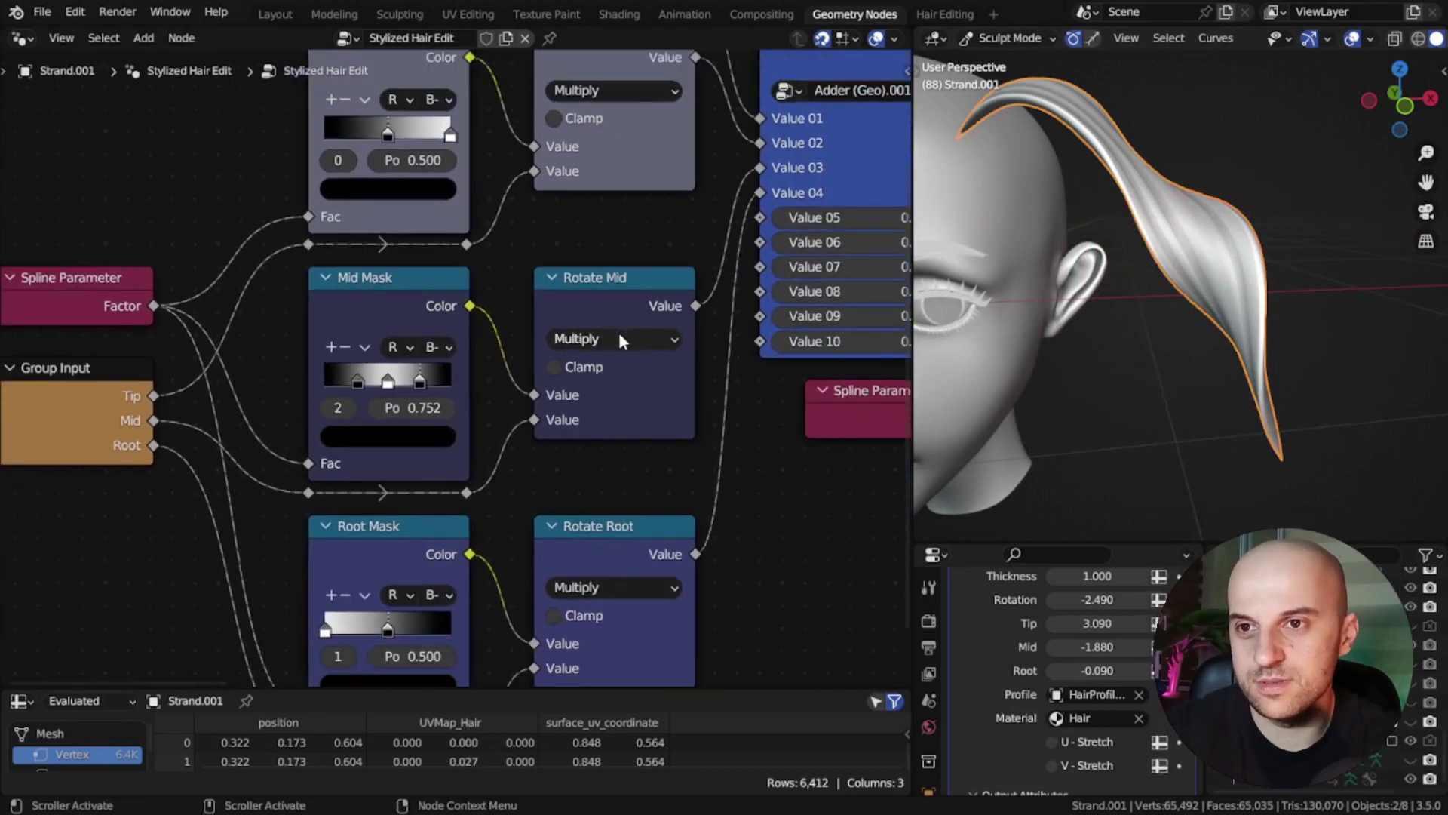
Step: Duplicate the Mid Mask and Rotate Mid nodes with their incoming links and place the copies below the Root Mask row
middle_click_drag(623, 440, 645, 390)
left_click_drag(644, 388, 433, 275)
scroll(452, 293, "down", 3)
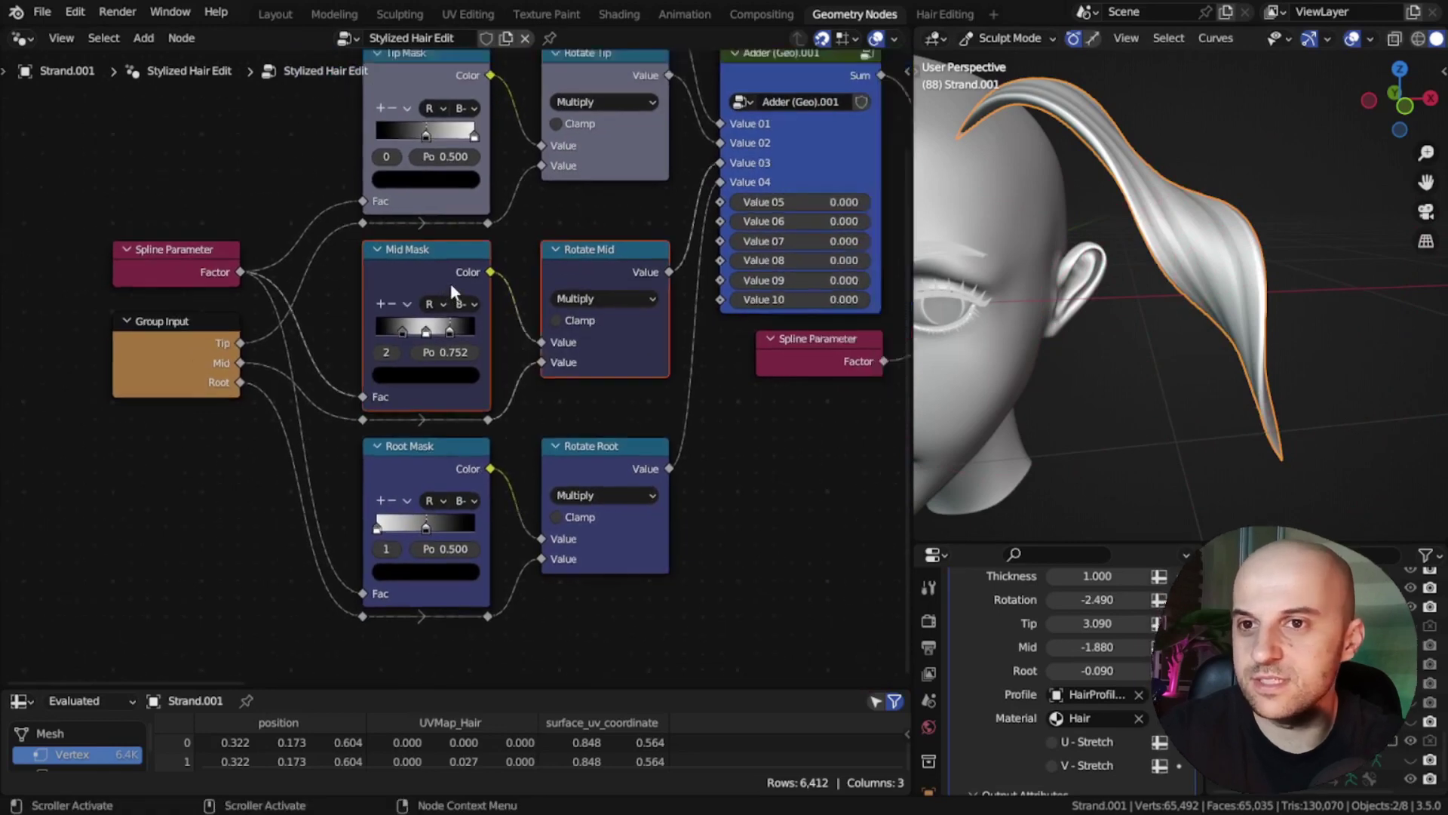
middle_click_drag(551, 331, 557, 239)
key("ctrl+shift+d")
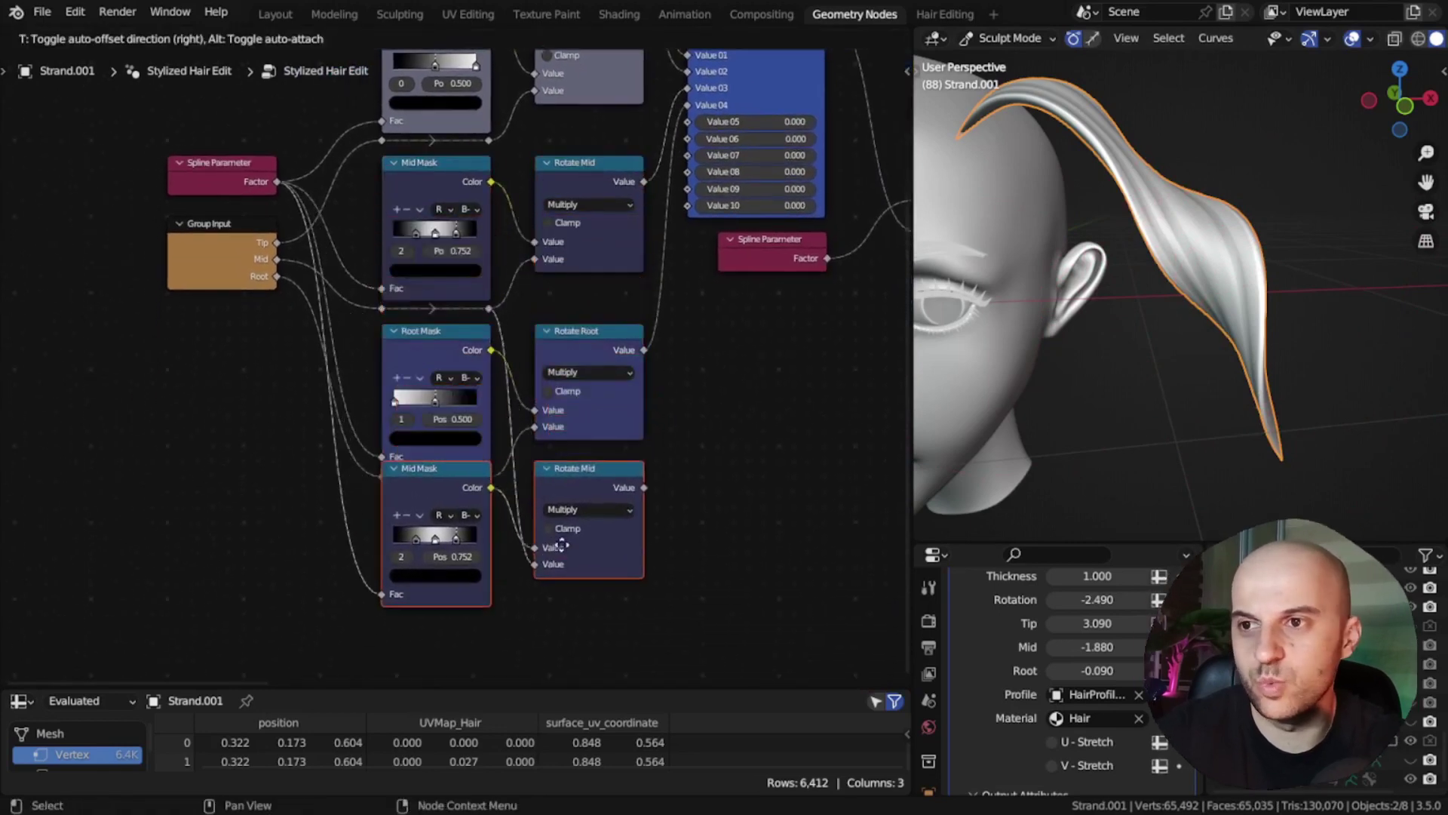
left_click(587, 567)
Step: Cut the link that feeds the group's Mid input into the duplicated Rotate Mid node
middle_click_drag(586, 568, 586, 377)
scroll(551, 525, "up", 4)
middle_click_drag(573, 467, 569, 444)
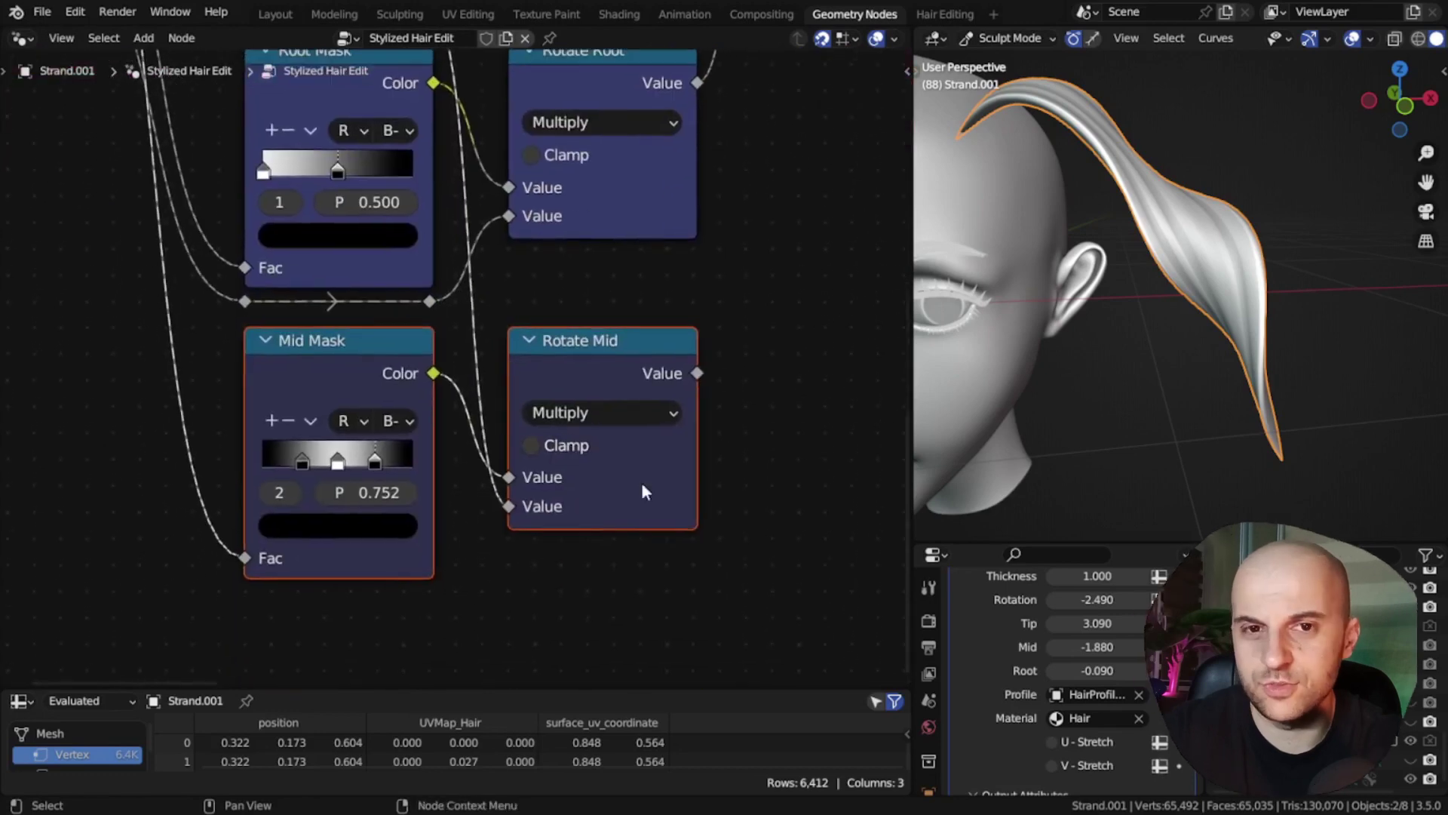
middle_click_drag(642, 484, 647, 496)
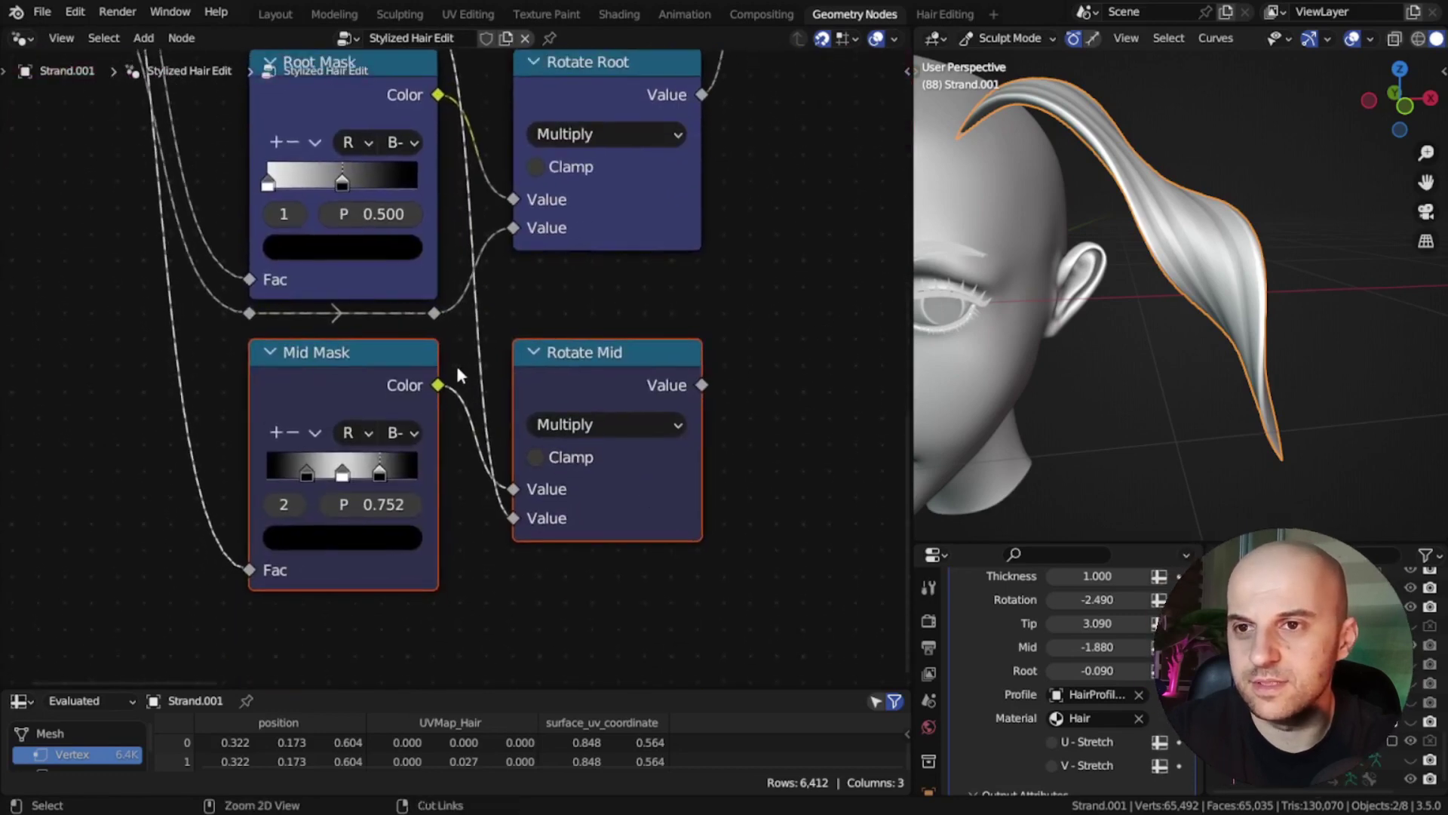
right_click_drag(455, 363, 514, 320, "ctrl")
Step: Connect the duplicated Rotate Mid node's output to Value 05 of the Adder (Geo).001 node
middle_click_drag(540, 418, 450, 551)
scroll(450, 555, "down", 4)
middle_click_drag(594, 439, 537, 534)
left_click_drag(520, 606, 558, 405)
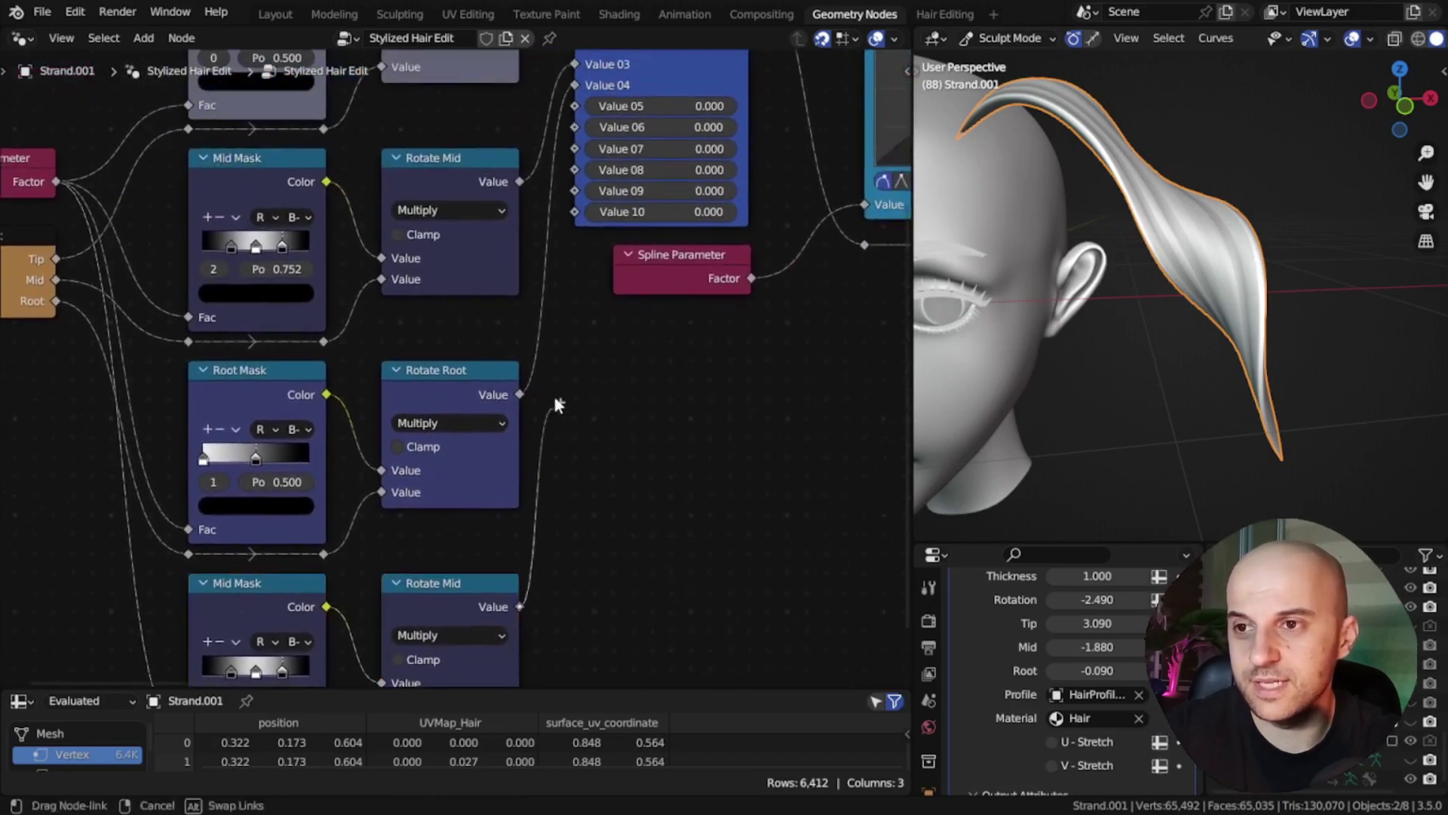
left_click_drag(566, 136, 579, 106)
middle_click_drag(604, 113, 556, 360)
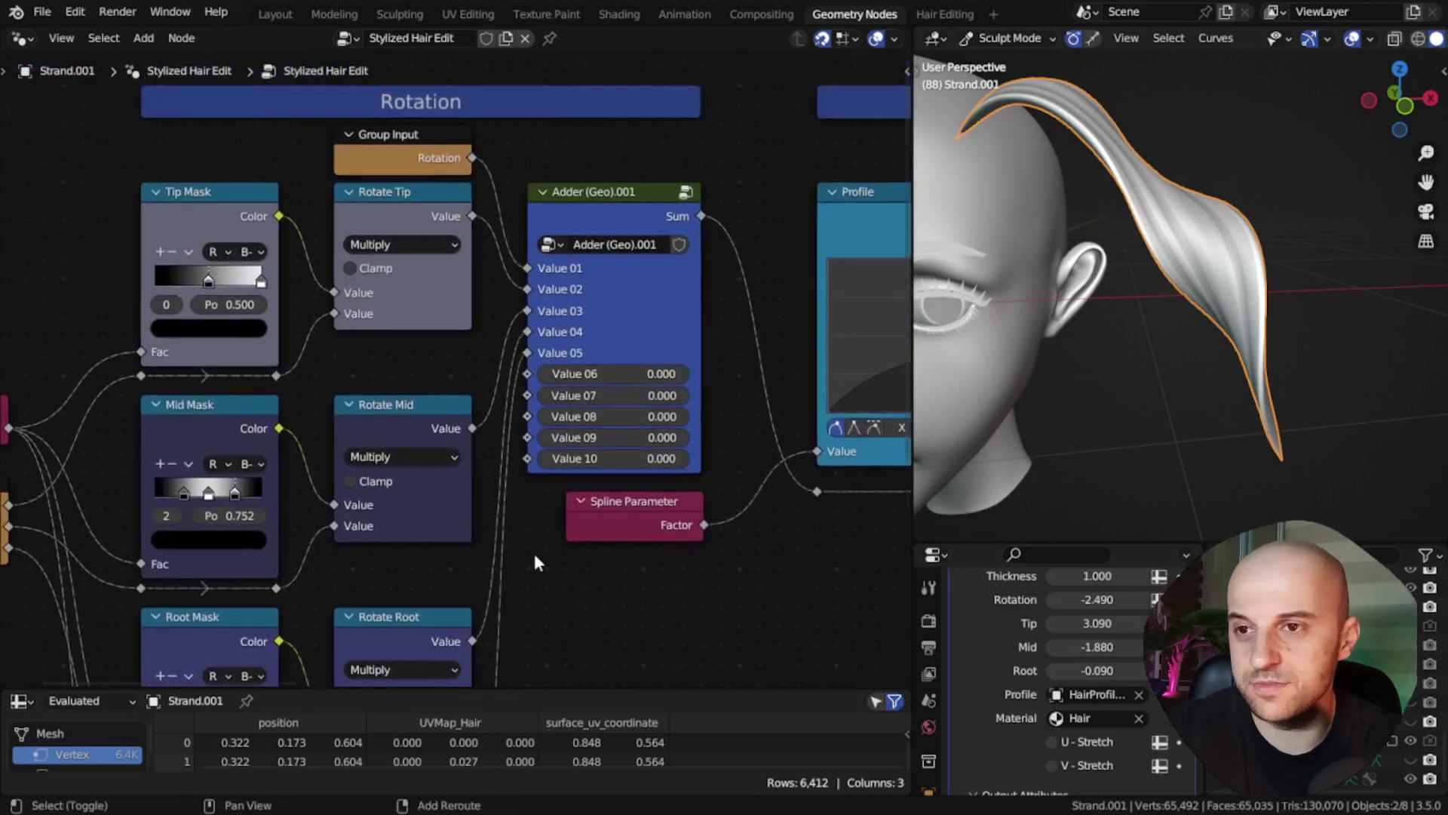
Step: Set the free Value of the duplicated Rotate Mid node to -1.600
middle_click_drag(534, 563, 665, 155, "shift")
mouse_move(538, 545)
left_mouse_down()
mouse_move(511, 545)
mouse_move(532, 543)
left_mouse_up()
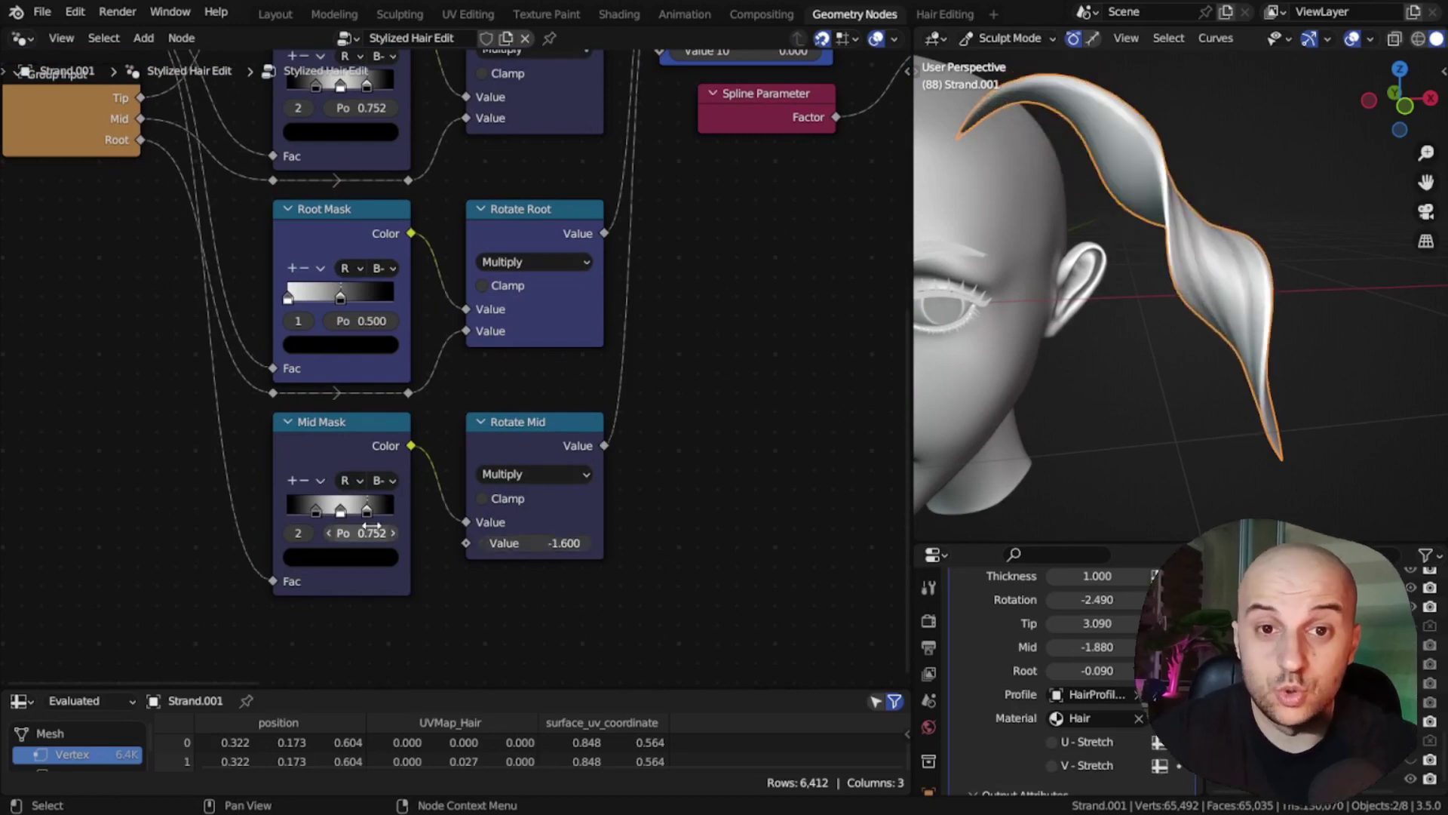
Step: Shift the black and white stops of the duplicated Mid Mask's color ramp toward the strand's tip end
scroll(362, 528, "up", 5)
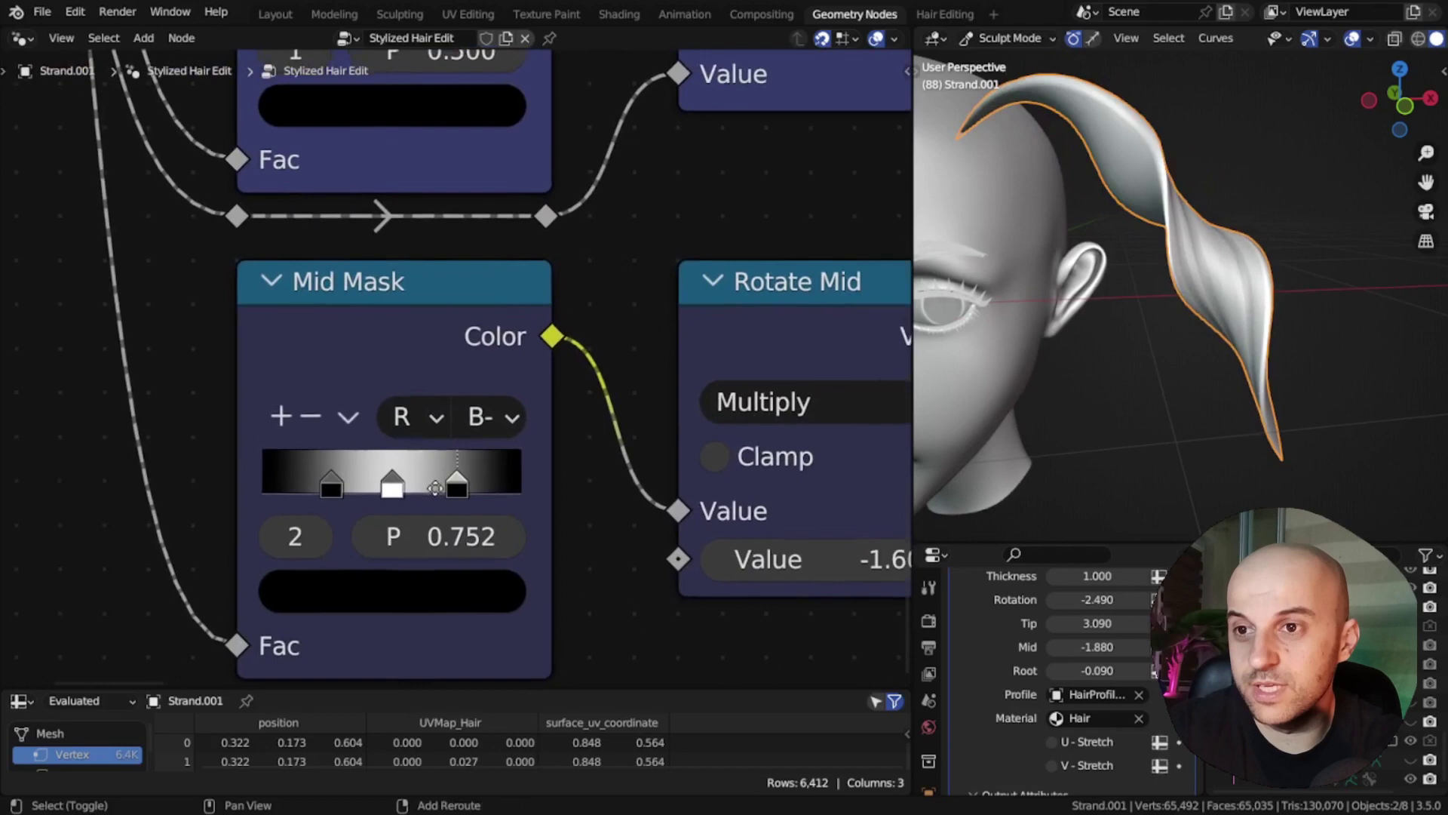
middle_click_drag(435, 488, 457, 463, "shift")
left_click_drag(478, 460, 509, 459)
mouse_move(415, 459)
left_mouse_down()
mouse_move(449, 459)
mouse_move(417, 456)
left_mouse_up()
left_click(359, 457)
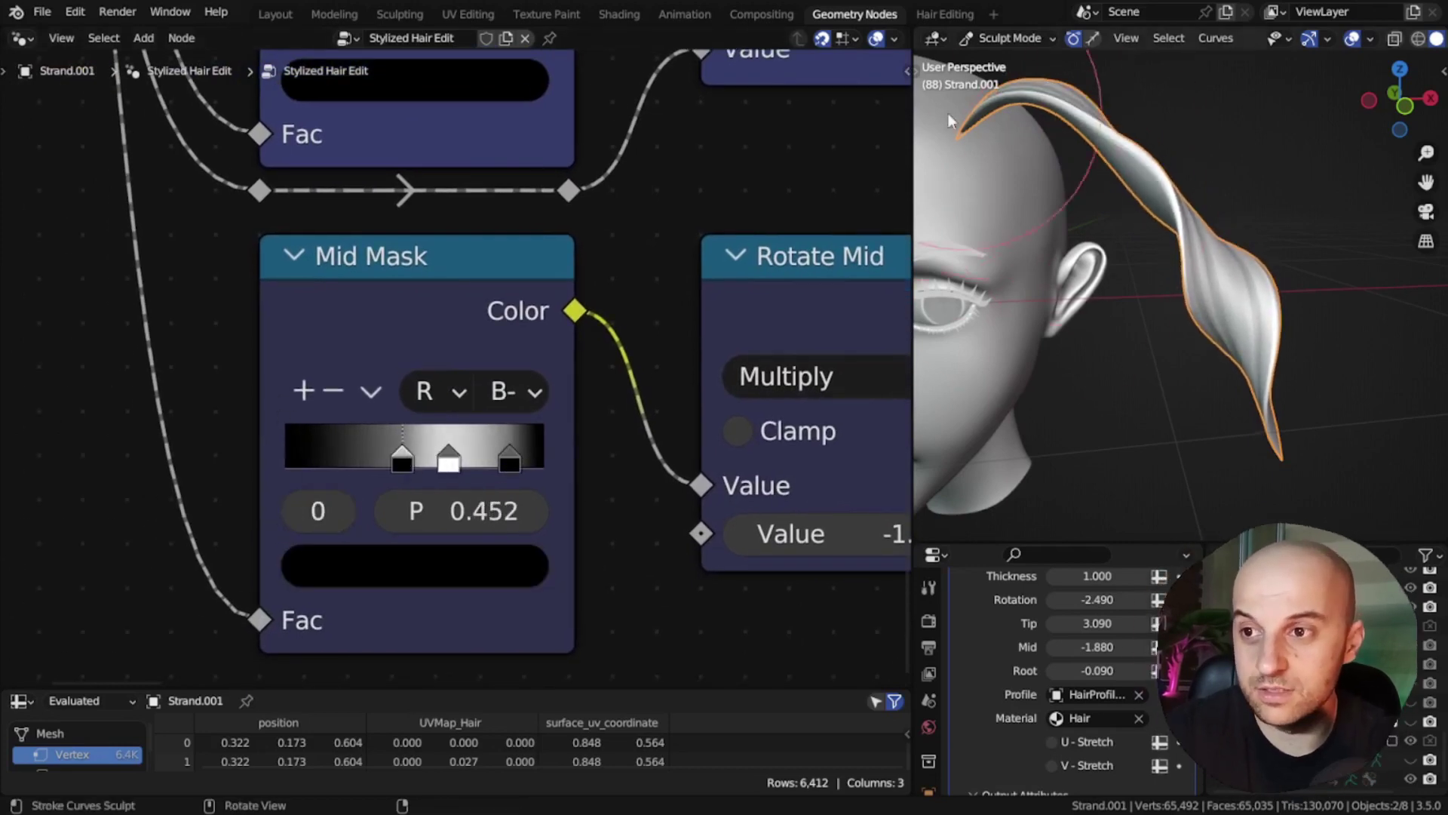
middle_click_drag(1019, 222, 1033, 309, "shift")
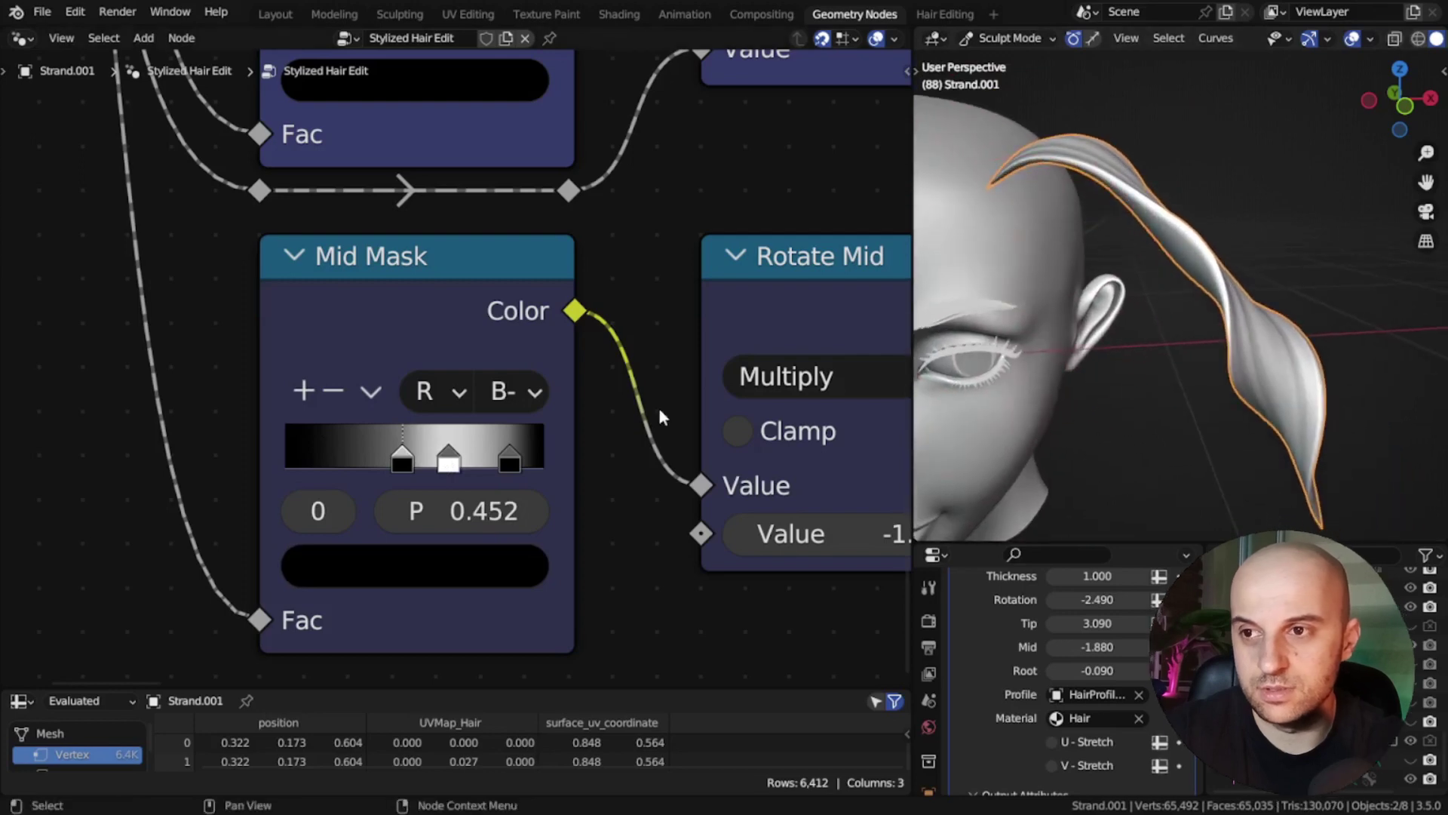
mouse_move(449, 460)
left_mouse_down()
mouse_move(485, 460)
mouse_move(440, 460)
left_mouse_up()
Step: Set the duplicated Mid Mask's ramp interpolation to Ease and adjust its stops, with the white one at 0.773
left_click(532, 390)
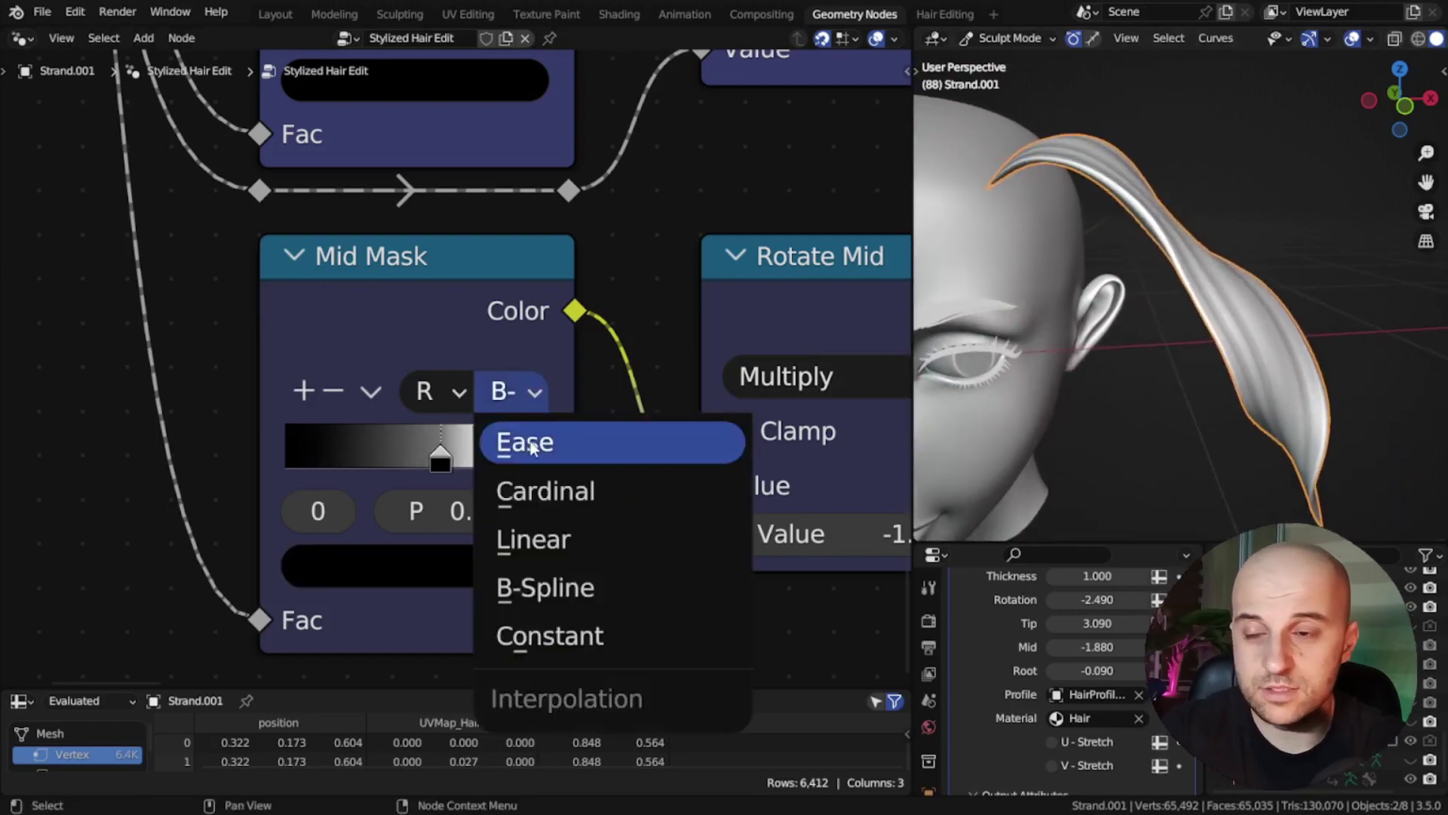
left_click(531, 445)
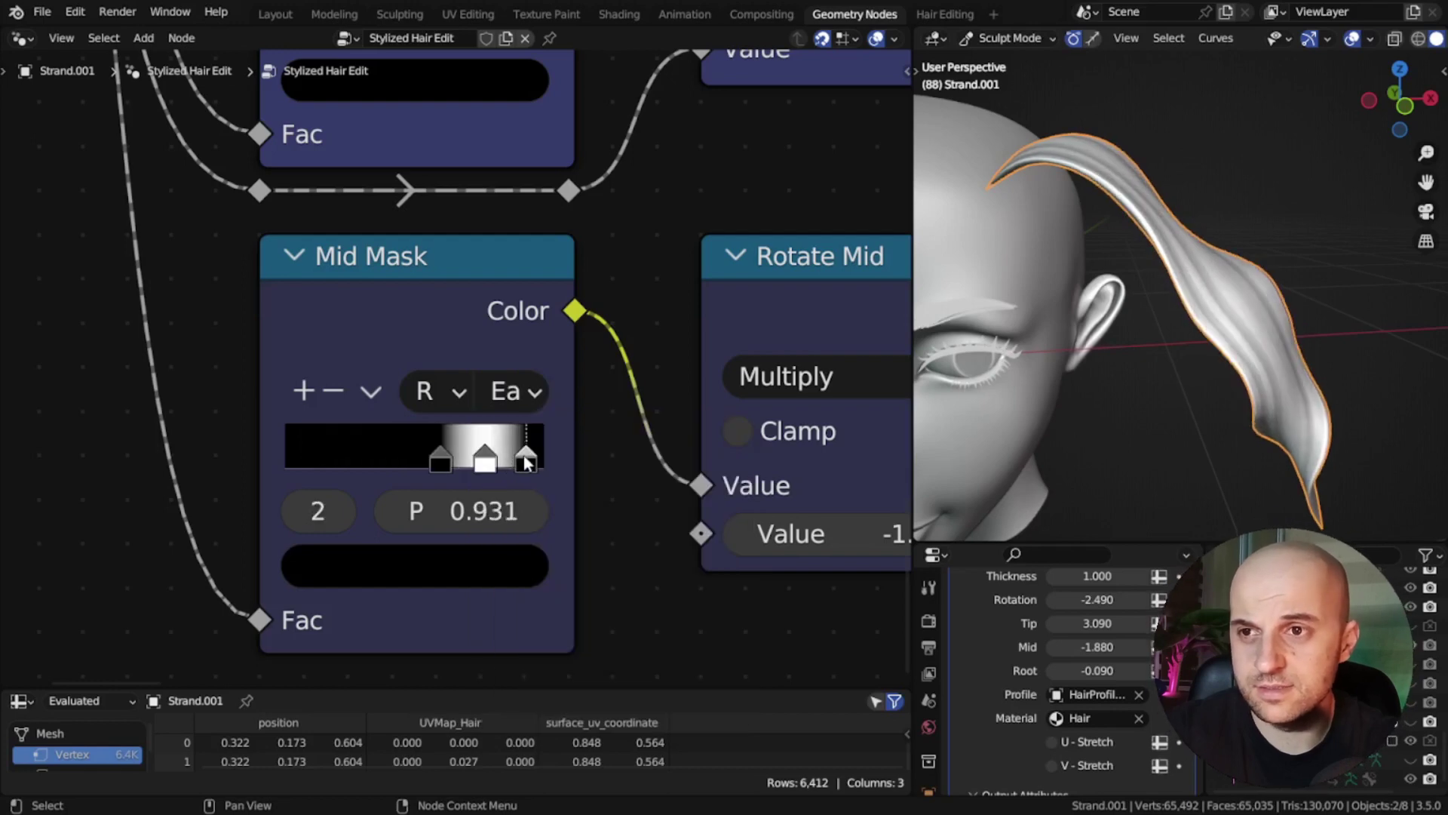
left_click_drag(525, 457, 532, 458)
left_click(485, 459)
Step: Set the Value of the duplicated Rotate Mid node to 1.000
middle_click_drag(855, 546, 660, 531)
mouse_move(661, 528)
left_mouse_down()
mouse_move(819, 528)
mouse_move(550, 518)
mouse_move(776, 518)
mouse_move(641, 518)
mouse_move(658, 522)
left_mouse_up()
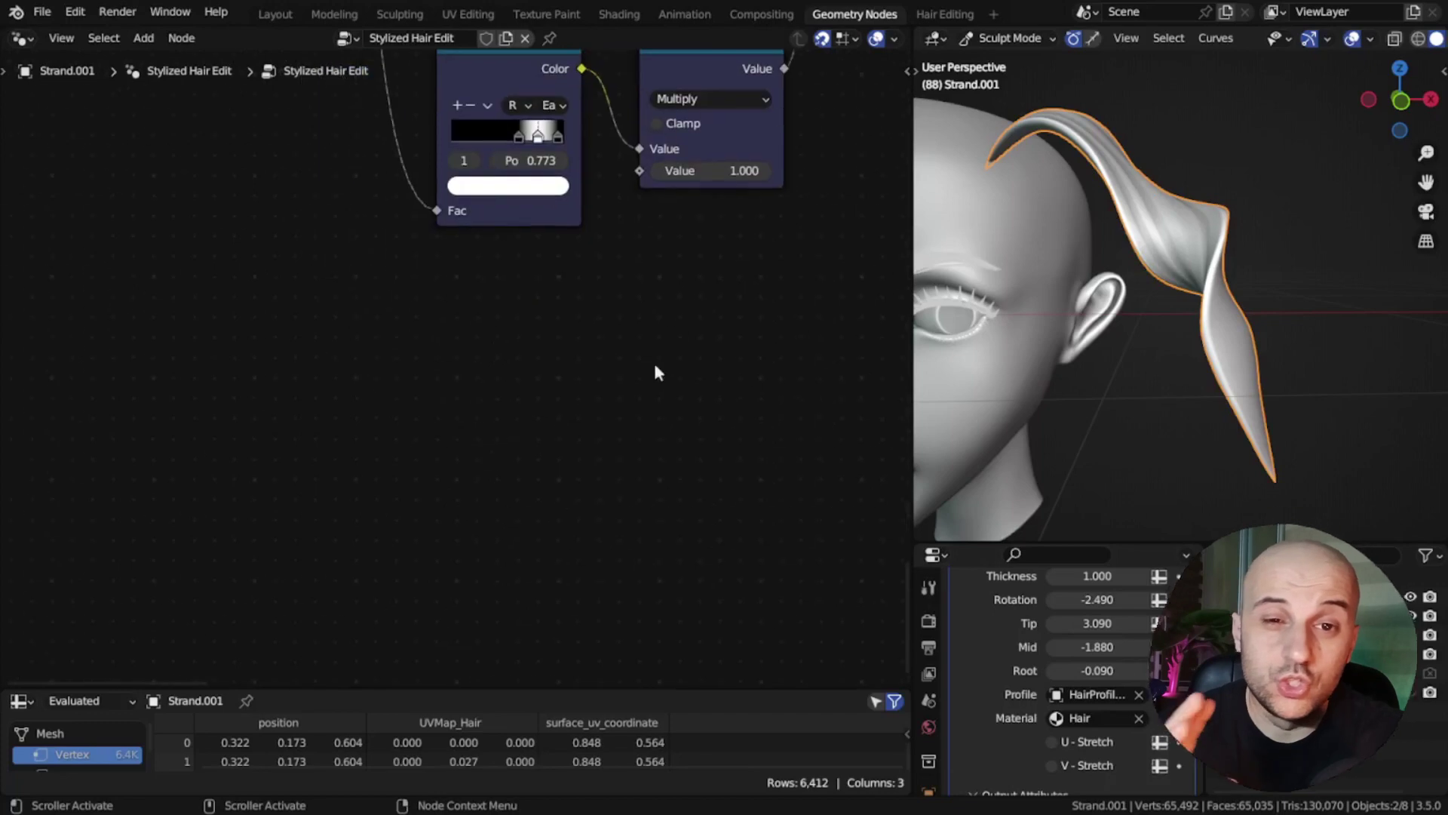
Step: Add a Float Curve node below the duplicated Mid Mask and insert a reroute on that mask's Fac link
key("shift+a")
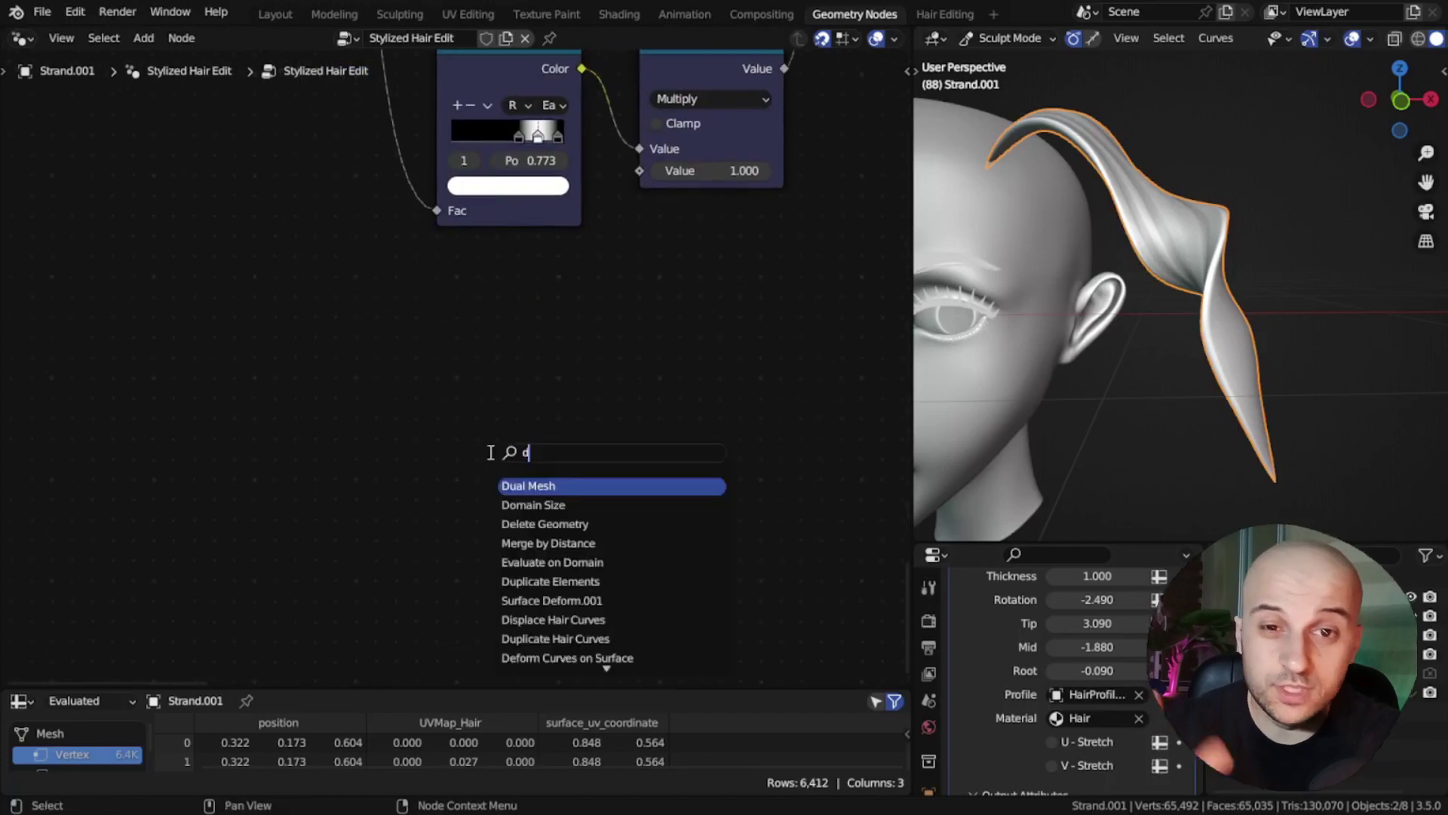
type("flo")
key("Return")
left_click(335, 269)
scroll(401, 329, "down", 2)
middle_click_drag(401, 329, 468, 433)
right_click_drag(494, 227, 392, 313, "shift")
key("g")
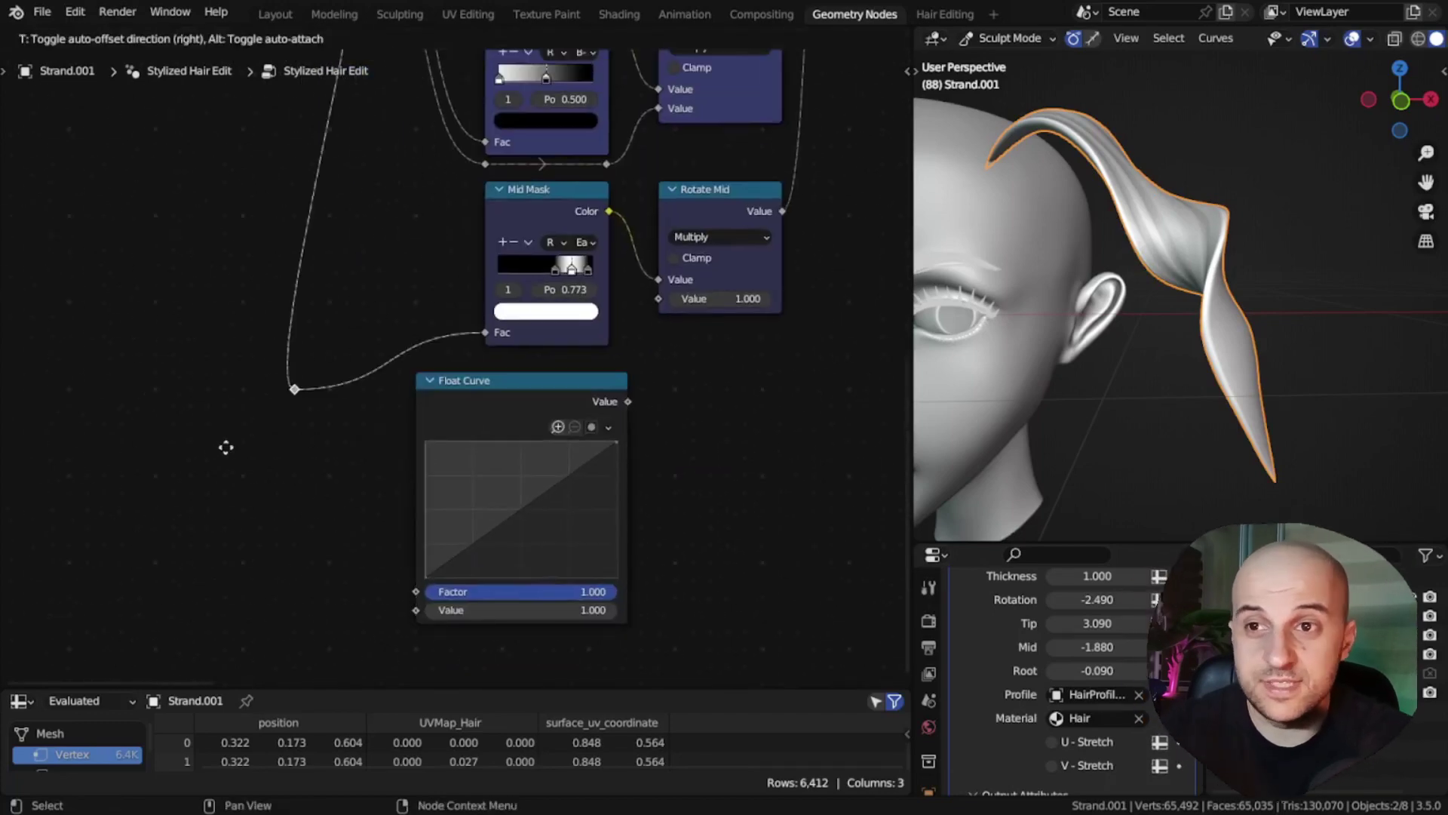
left_click(226, 446)
Step: Try the Float Curve as the mask by wiring it from the reroute into the duplicated Rotate Mid and reshaping its curve
left_click_drag(294, 387, 417, 611)
middle_click_drag(625, 407, 488, 504)
left_click_drag(491, 498, 519, 376)
middle_click_drag(519, 375, 642, 122)
scroll(642, 122, "up", 3)
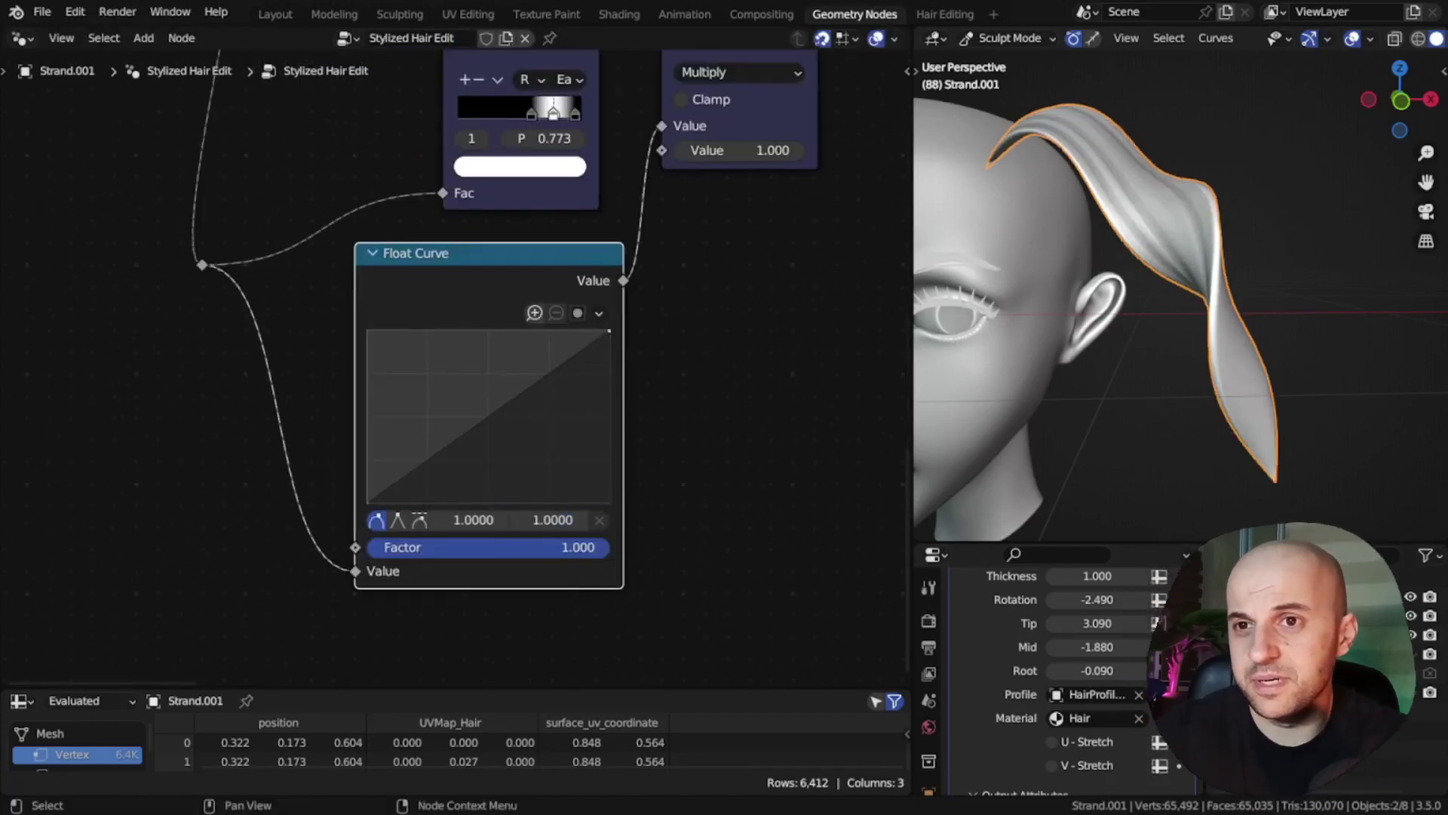
left_click_drag(609, 330, 587, 473)
left_click_drag(563, 468, 575, 492)
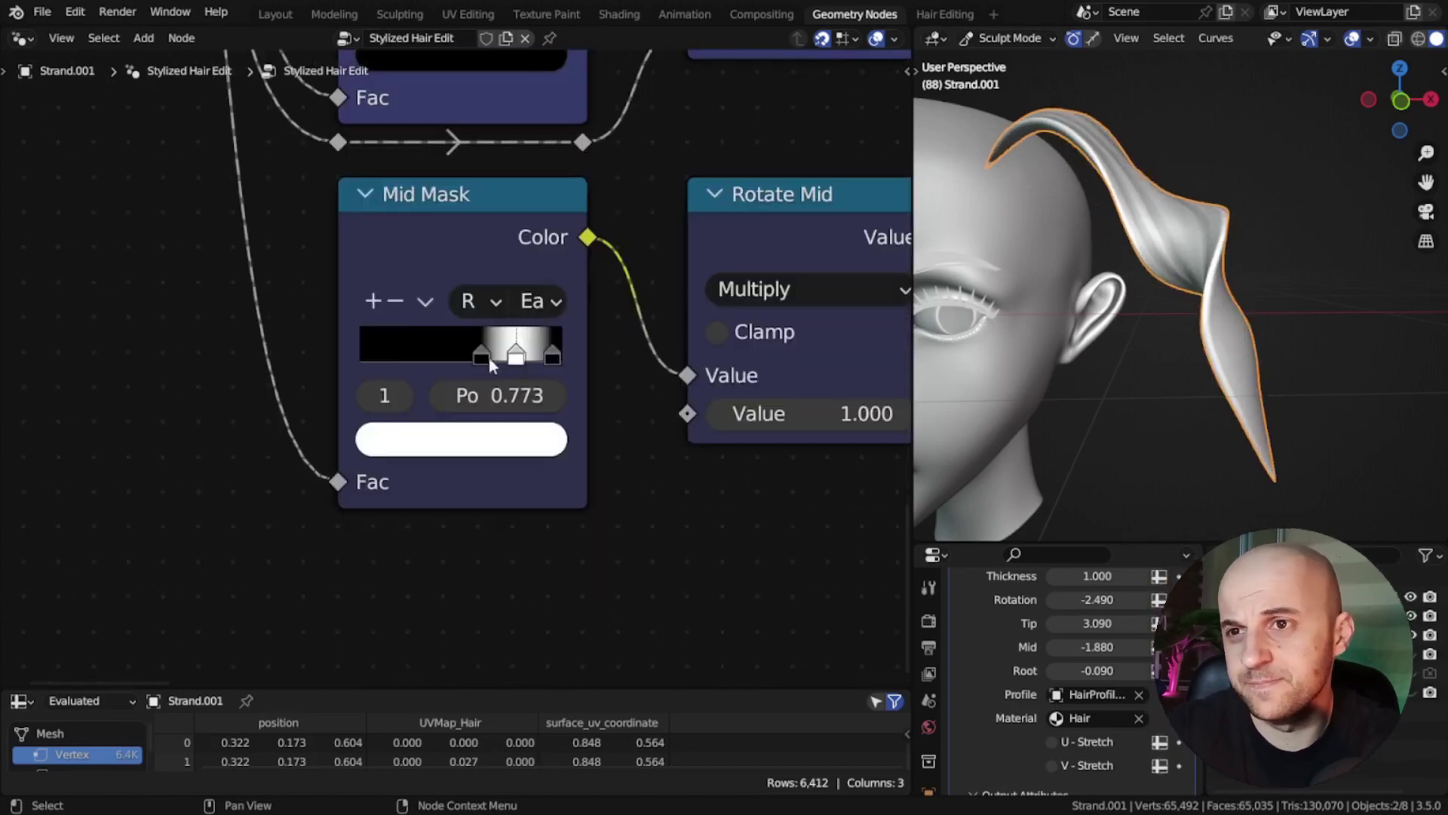
Step: Move the first black stop of the duplicated Mid Mask's color ramp closer to the white stop
left_click_drag(475, 355, 514, 358)
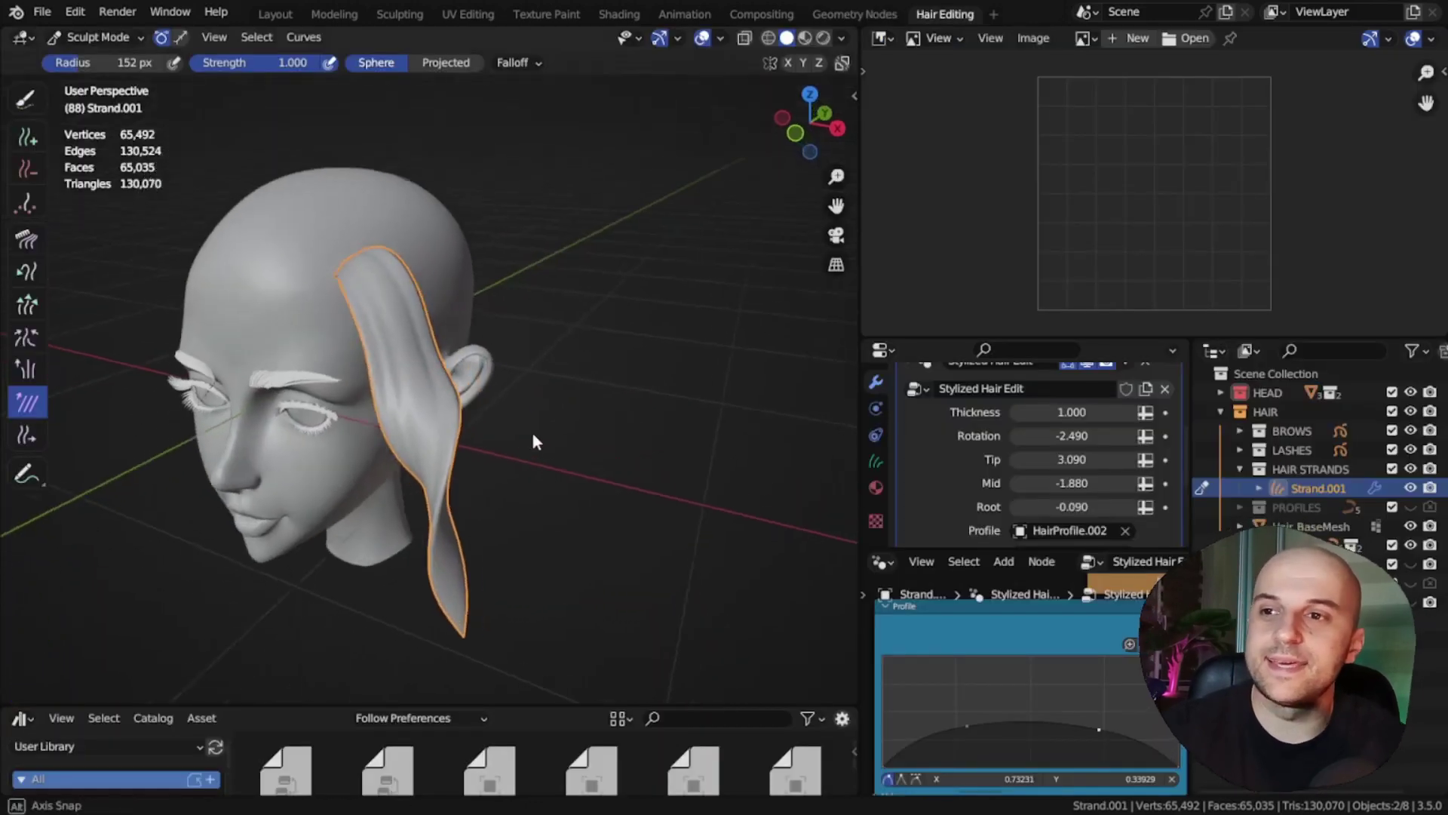
Step: In the Hair Editing workspace, widen the sculpt tool shelf so the tool names show
middle_click_drag(531, 428, 645, 418)
left_click_drag(47, 216, 208, 219)
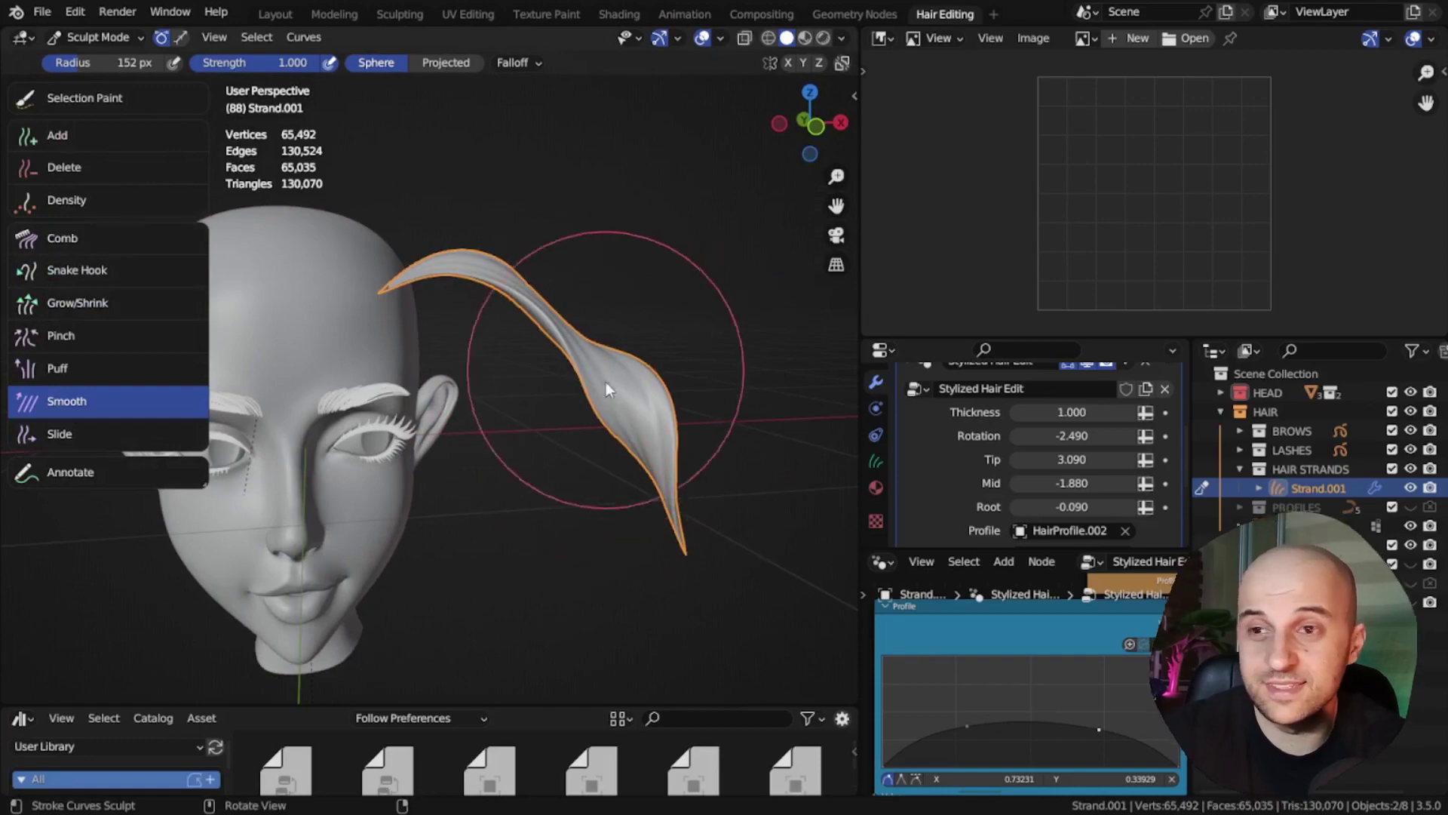
Step: With the node editor maximized, duplicate the Mid Mask and Rotate Mid nodes below the root row and connect the copy to the Adder's Value 05
key("ctrl+space")
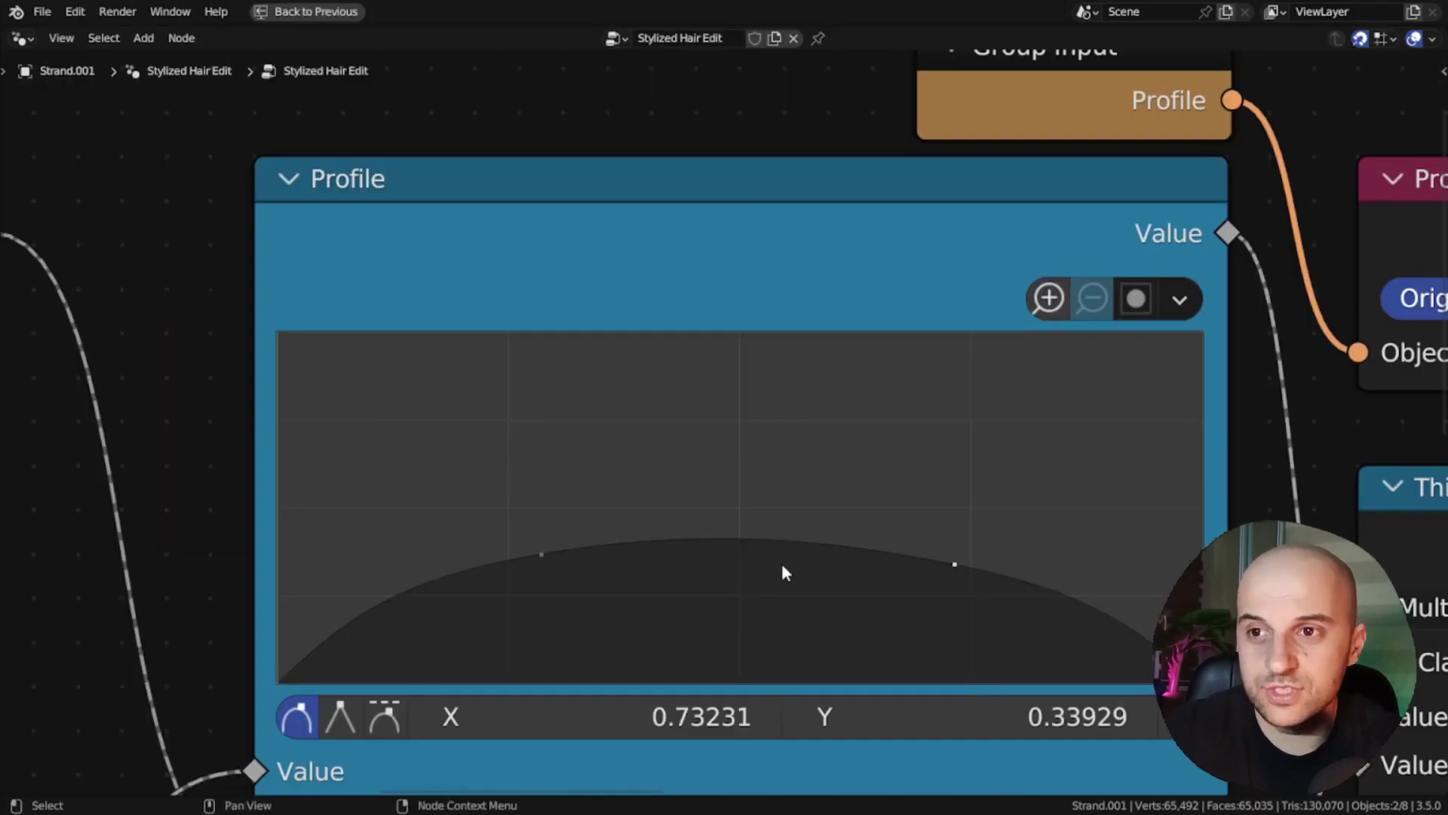
scroll(782, 566, "down", 5)
middle_click_drag(577, 577, 826, 413)
scroll(520, 528, "up", 4)
middle_click_drag(514, 532, 666, 453)
left_click_drag(658, 356, 489, 279)
key("shift+d")
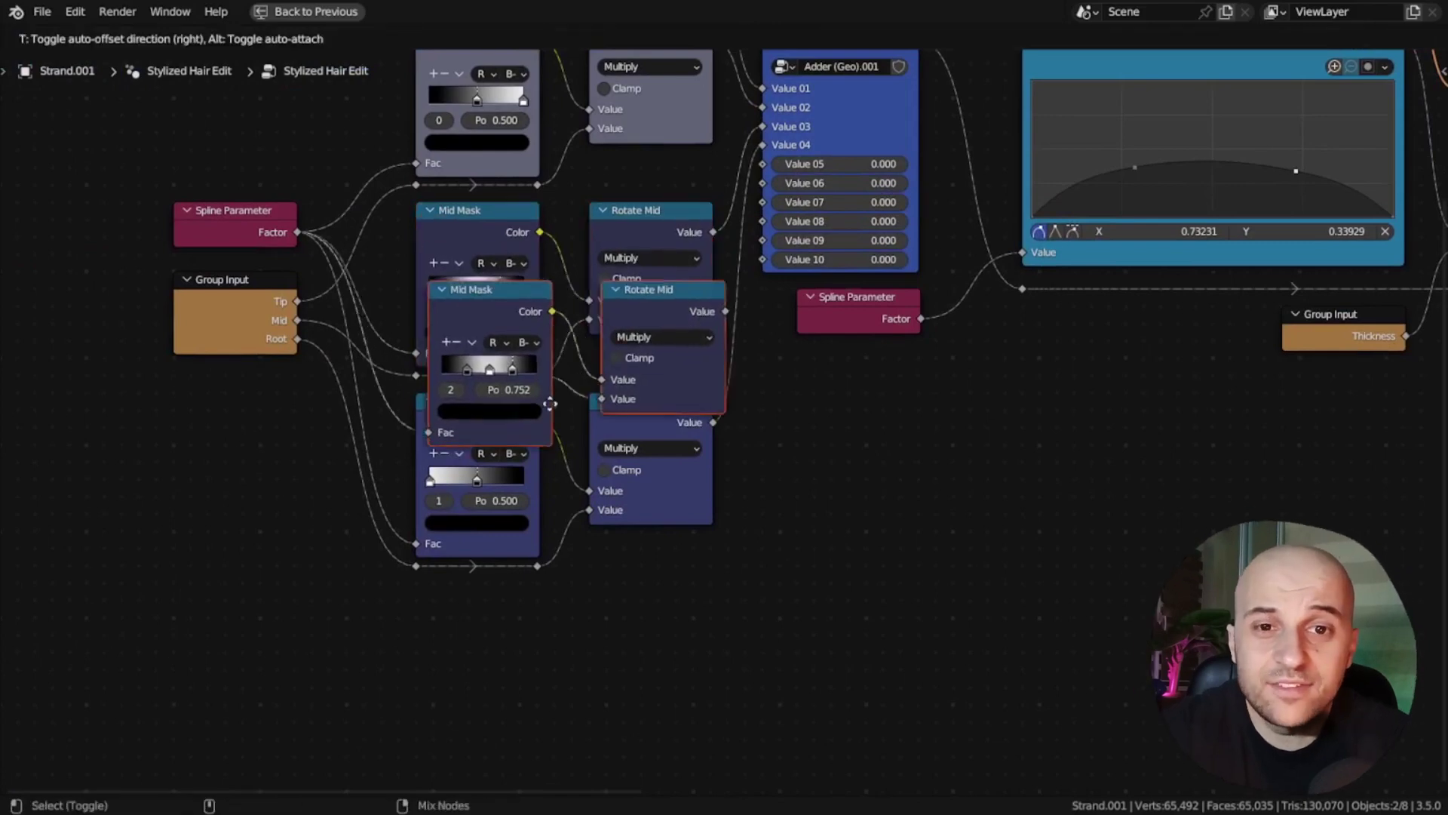
left_click(537, 697)
left_click_drag(714, 633, 756, 278)
left_click_drag(769, 166, 767, 164)
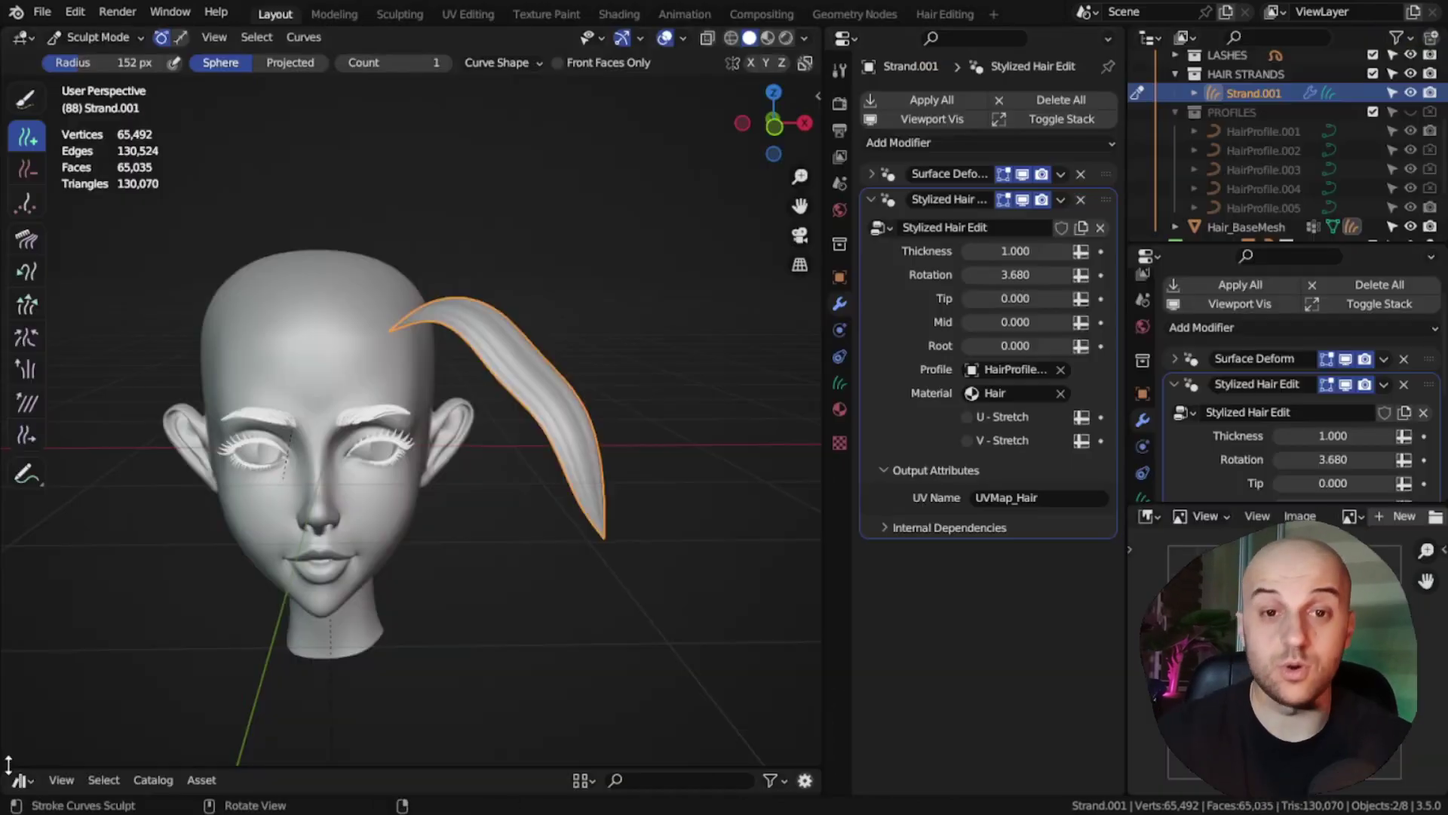
Step: Enlarge the asset browser in the Layout workspace and show the Generation catalog of the Essentials hair assets
left_click_drag(41, 773, 41, 472)
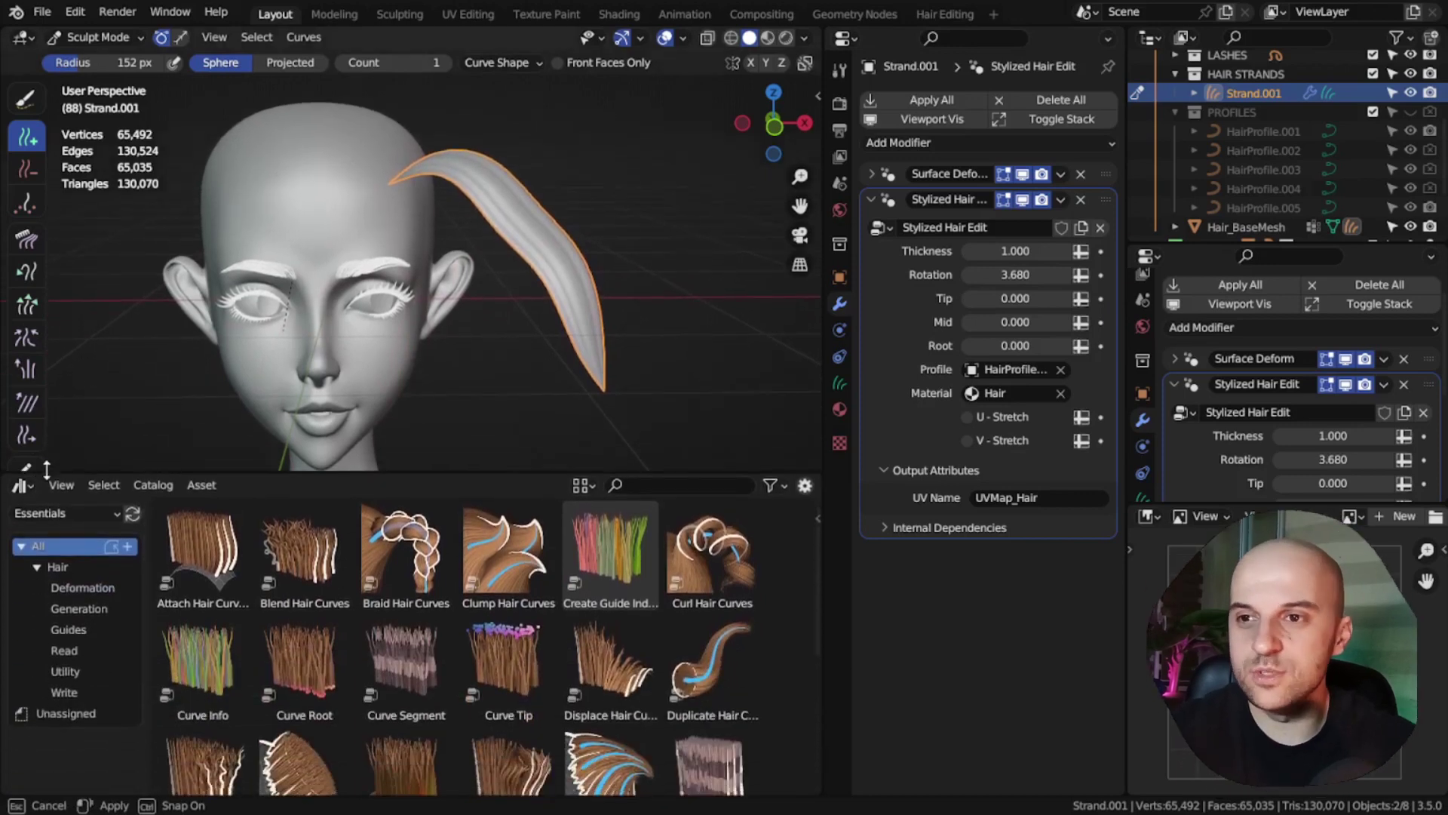
scroll(408, 664, "down", 1)
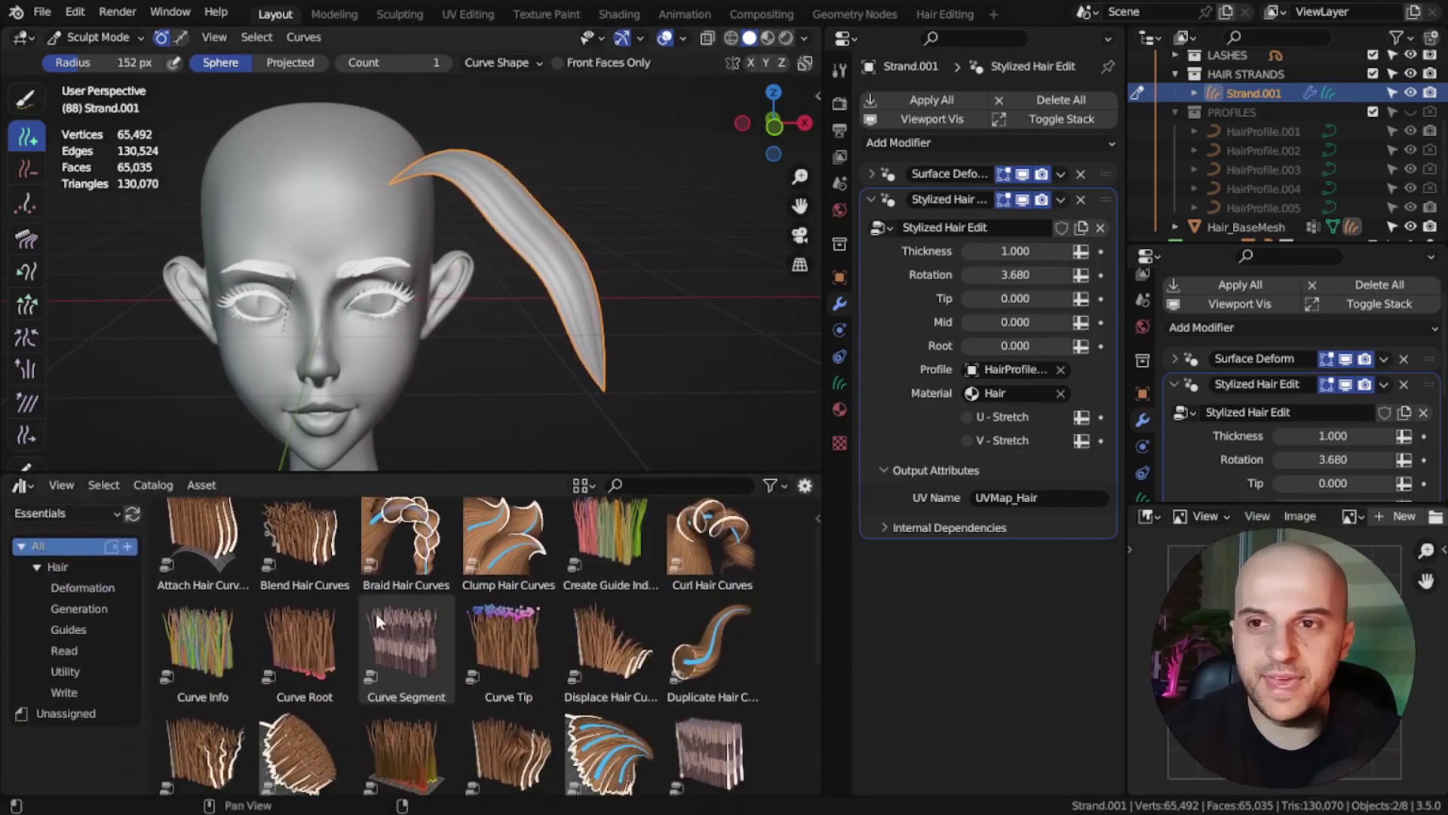
left_click(83, 608)
Step: Apply the Interpolate Hair Curves asset to the strand and set its Surface to Hair_BaseMesh
left_click_drag(402, 562, 550, 255)
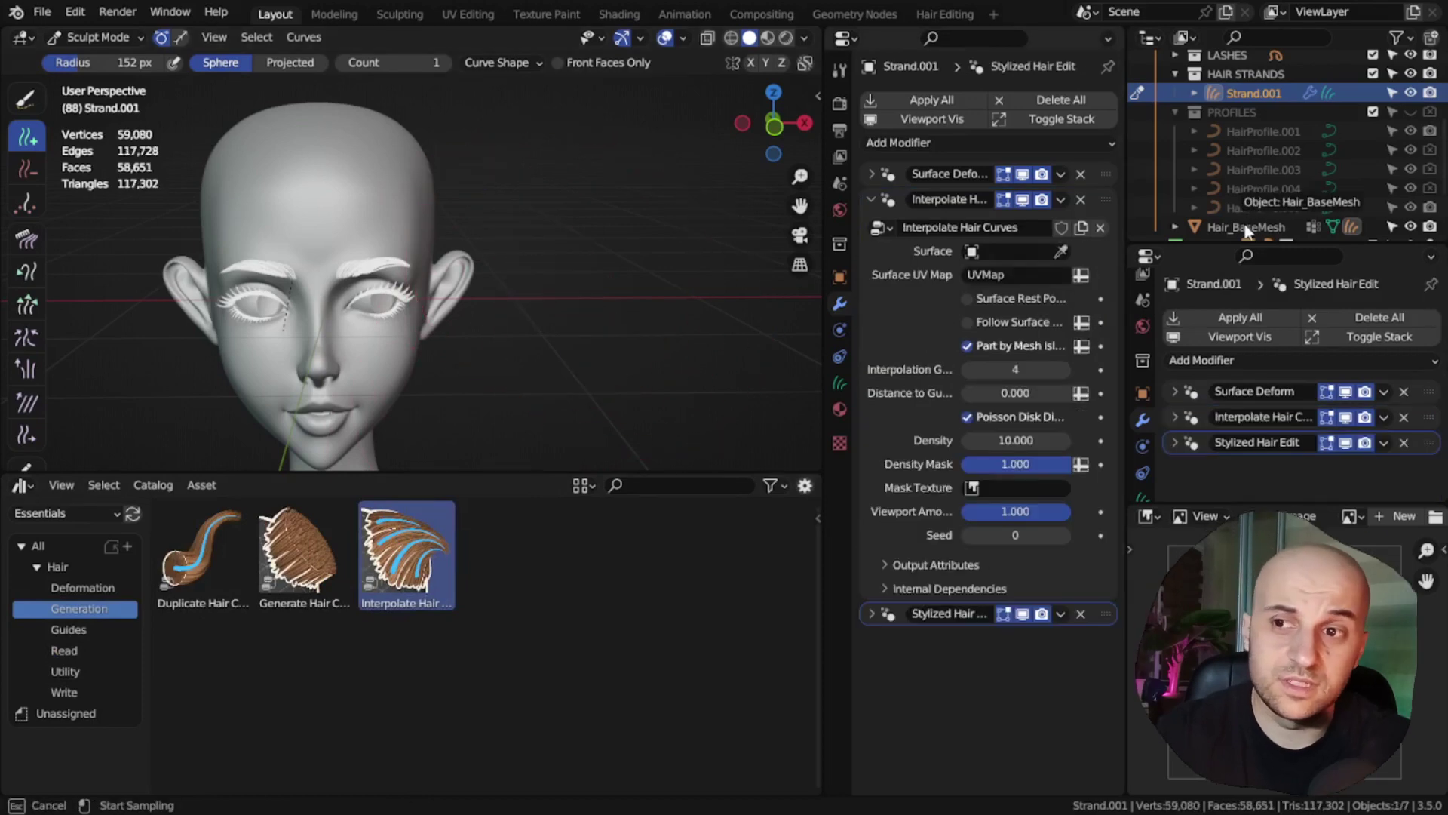
left_click(1244, 226)
middle_click_drag(602, 288, 685, 359)
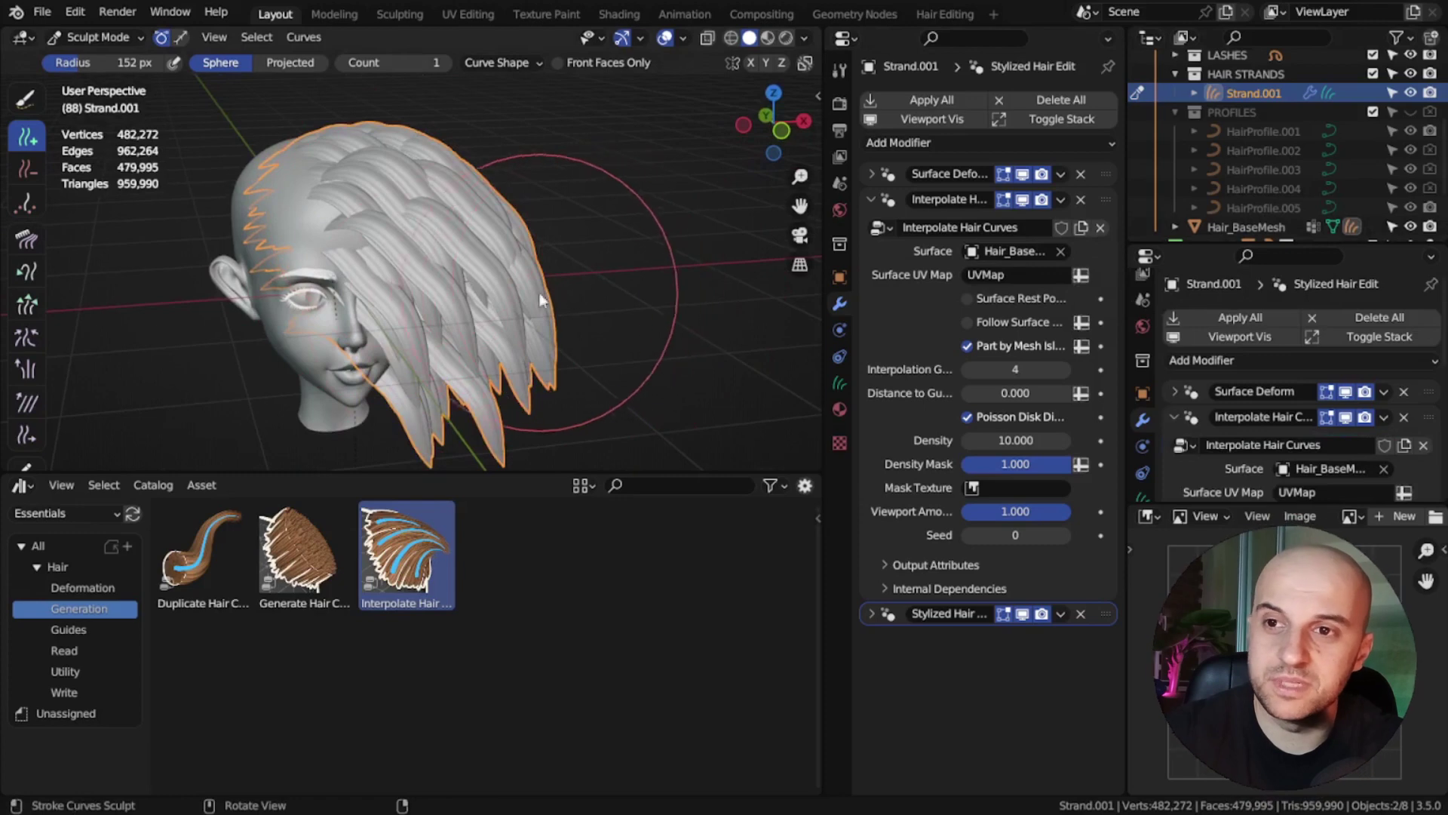
key("shift+space")
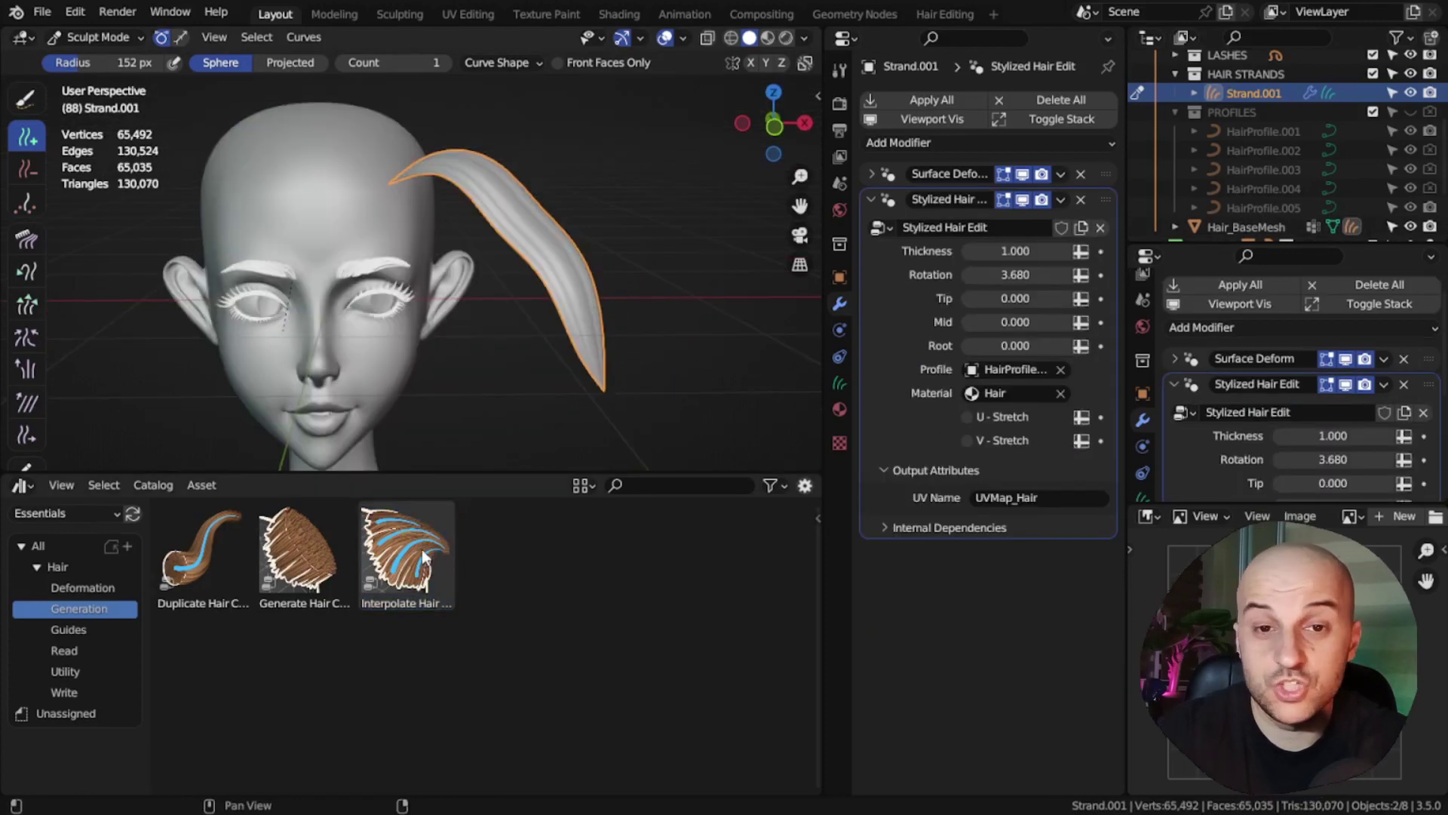
Step: Apply the Interpolate Hair Curves asset to the strand and move Stylized Hair Edit below it in the modifier stack
left_click_drag(407, 559, 553, 264)
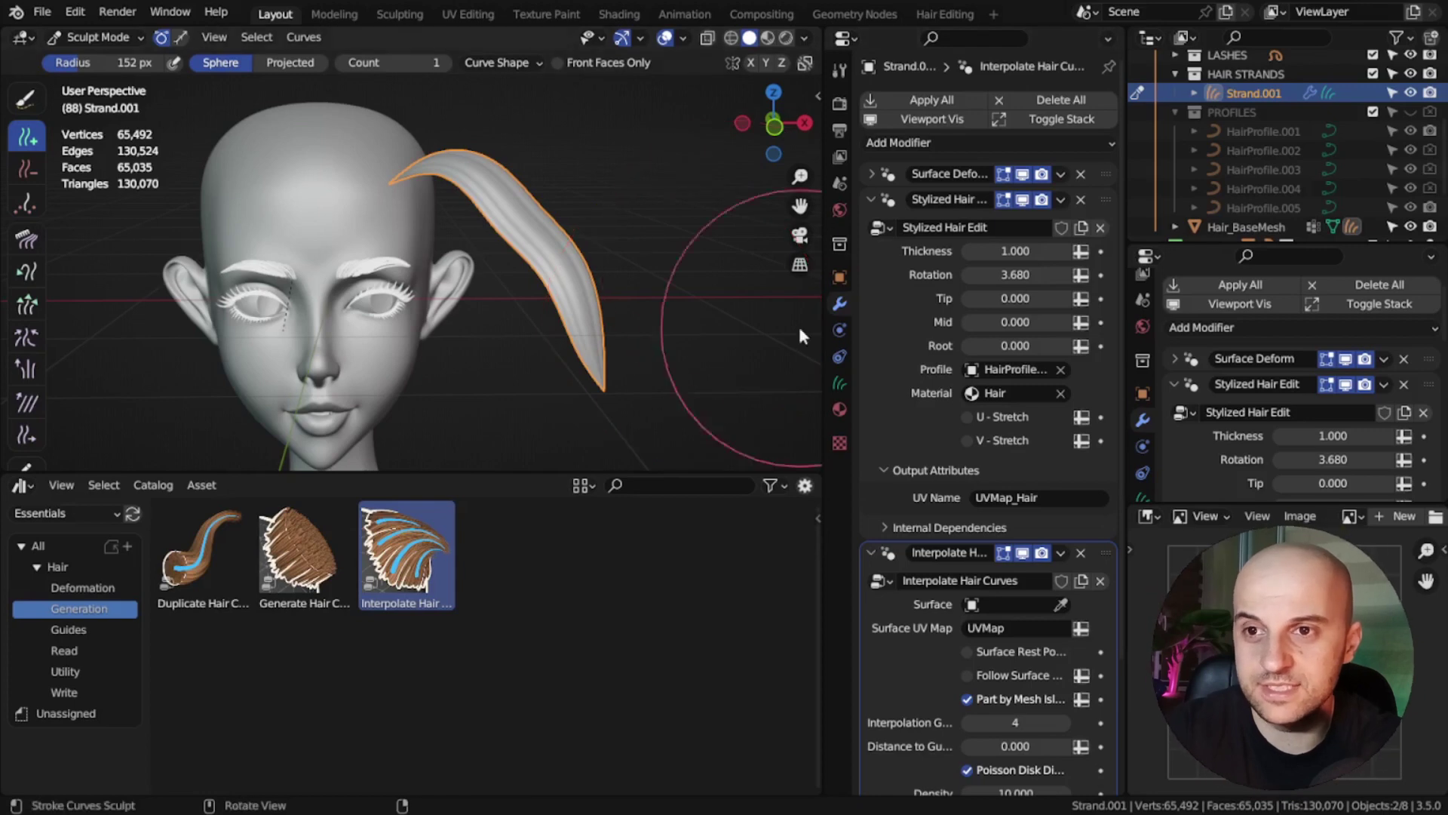
scroll(1003, 516, "down", 5)
scroll(907, 282, "up", 3)
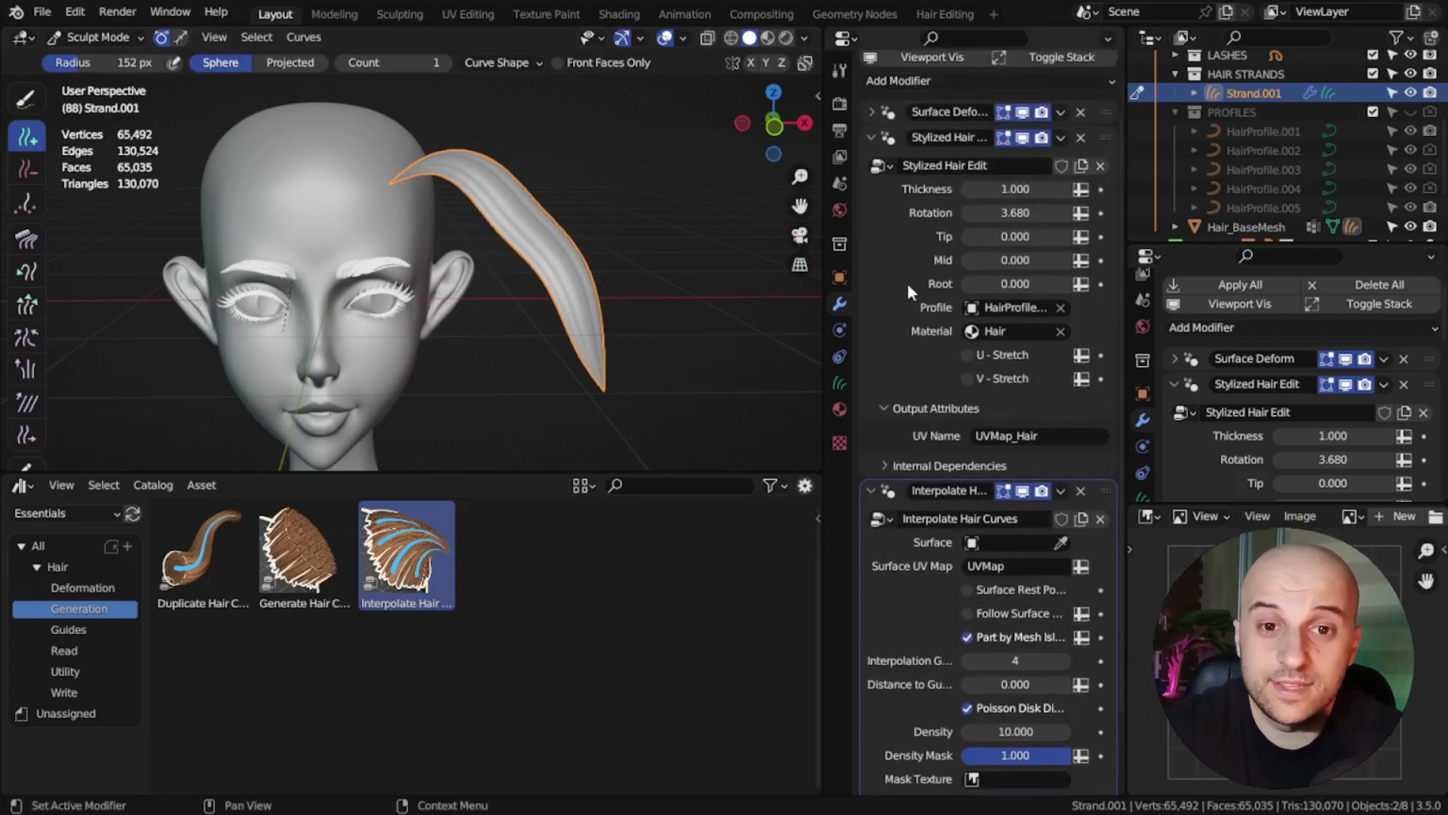
left_click(871, 139)
left_click(872, 225)
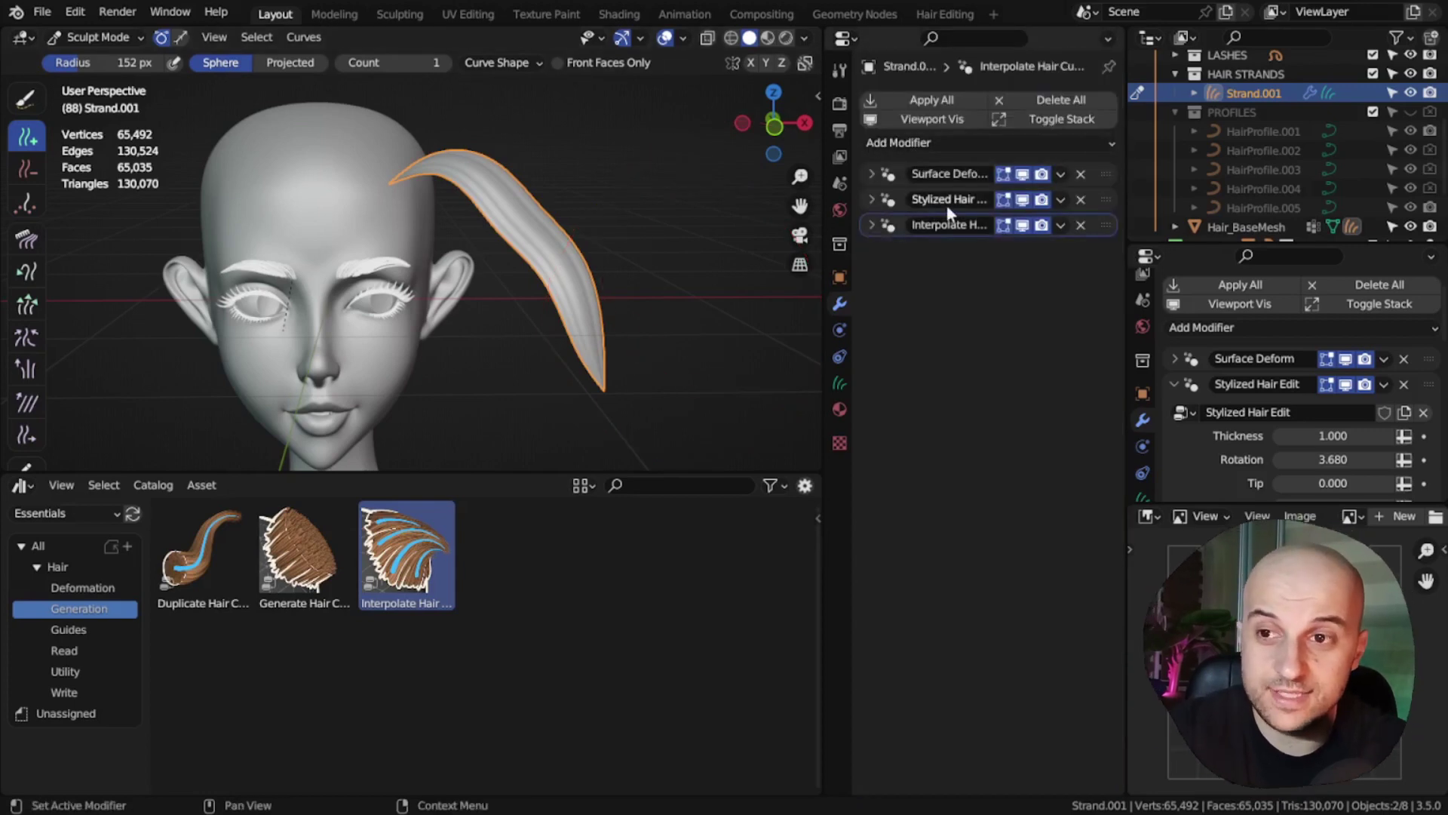
left_click_drag(1101, 201, 1069, 247)
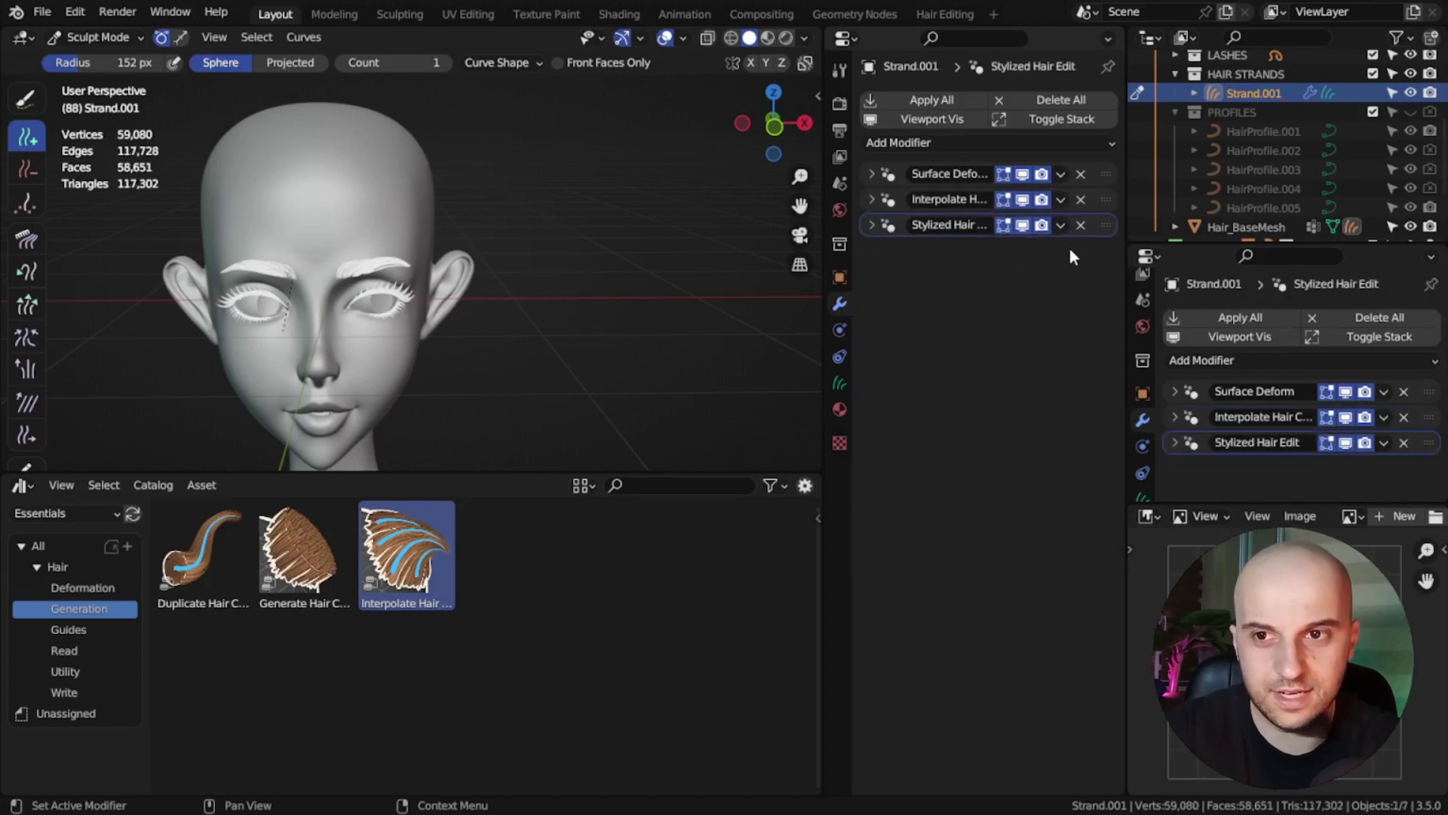
left_click(873, 197)
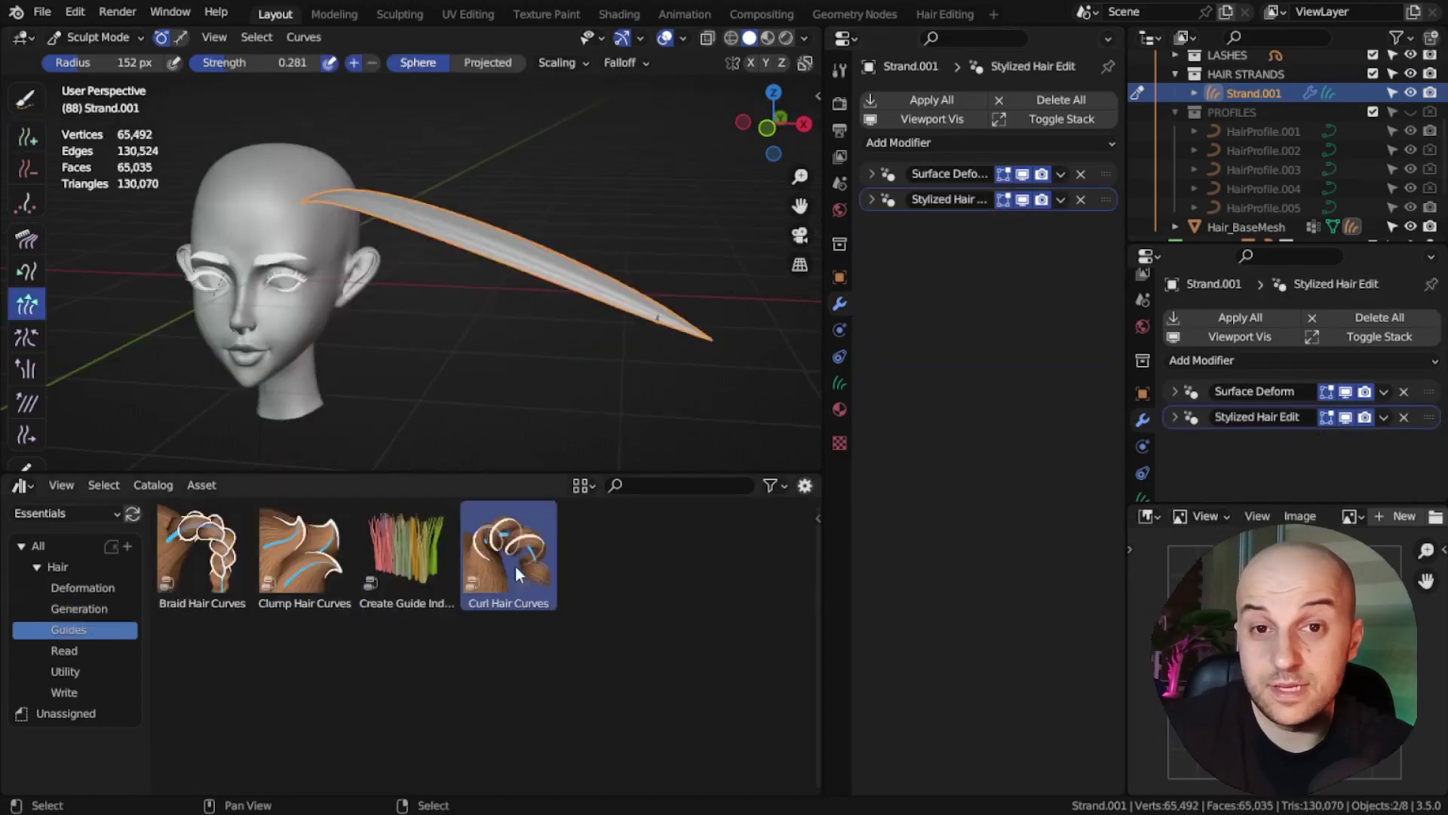
Step: Apply the Curl Hair Curves asset to the strand above Stylized Hair Edit and set its Radius to 0.166
left_click_drag(514, 568, 523, 255)
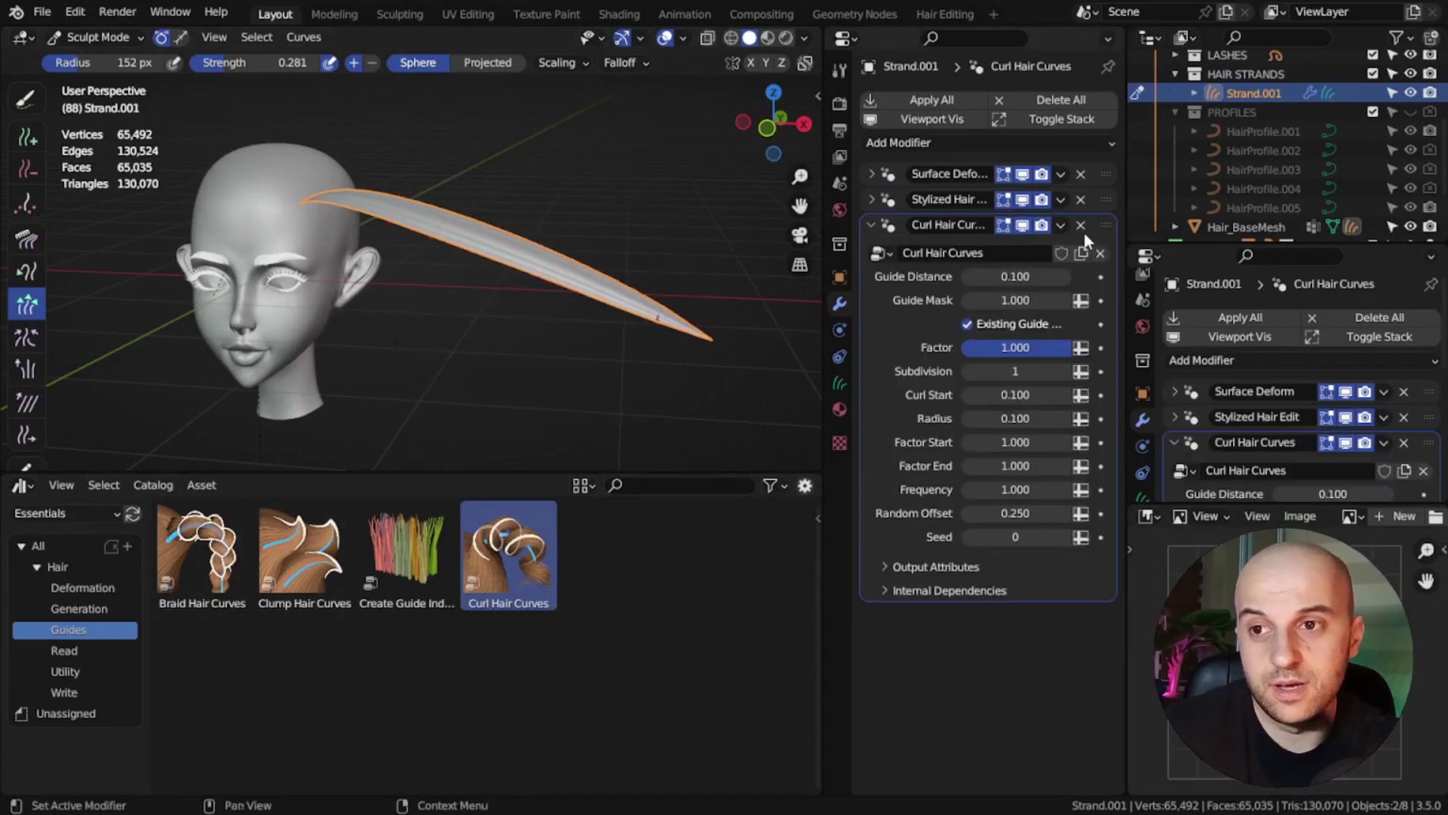
left_click_drag(1105, 224, 1112, 188)
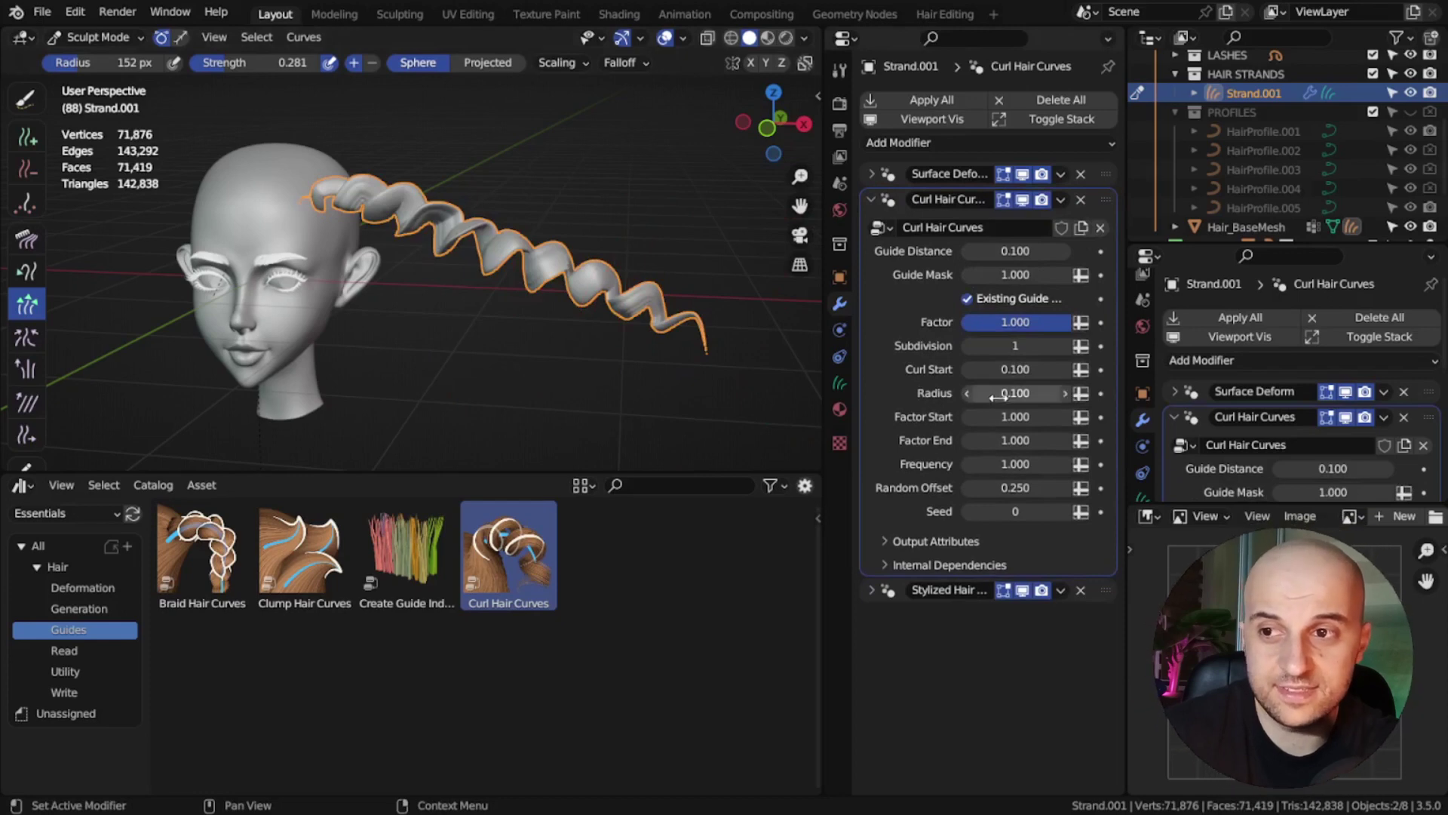
left_click_drag(1016, 393, 1054, 393)
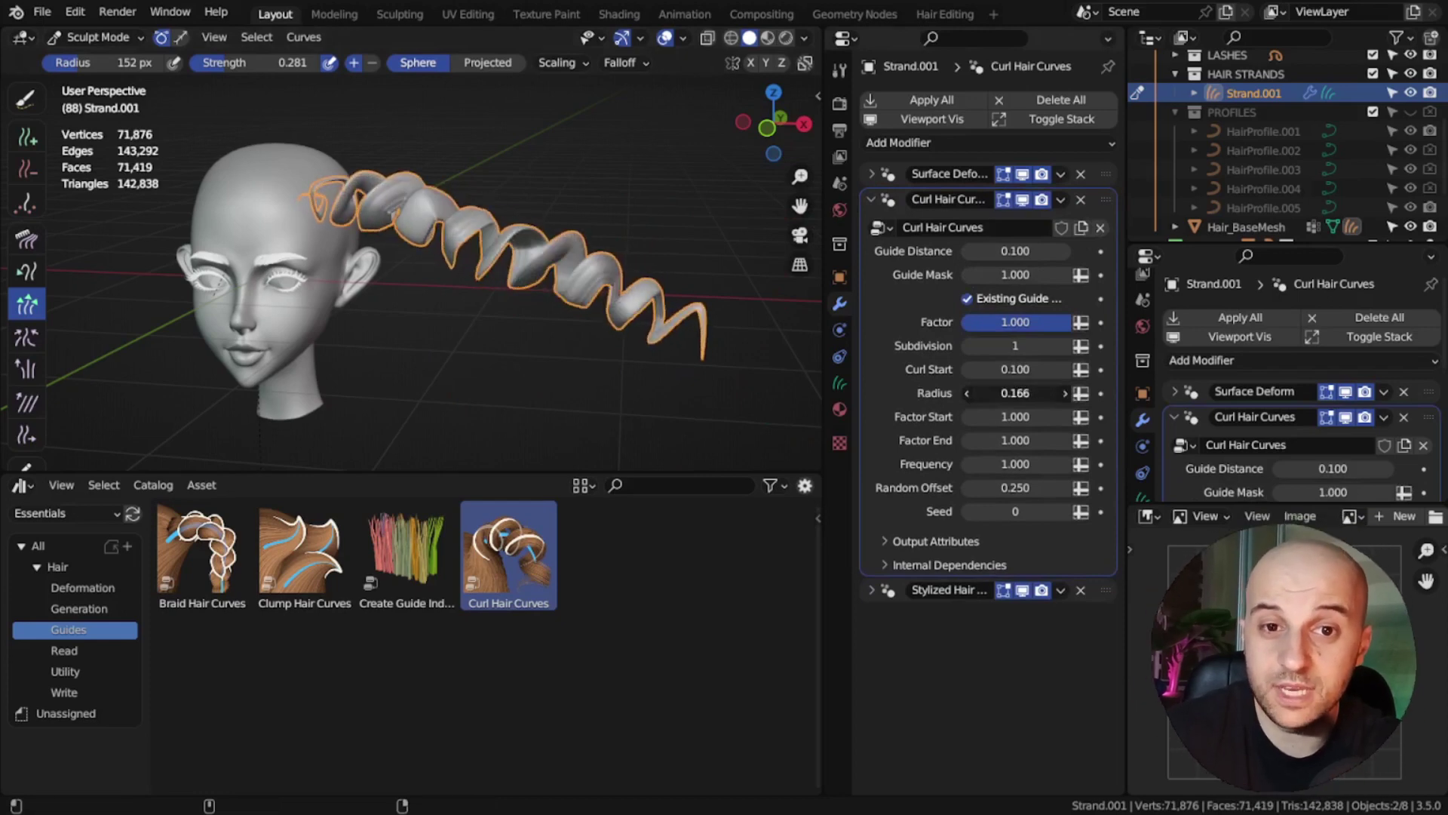
Step: Switch the curled strand to Edit Mode with X-ray enabled to expose the control points of its guide curve
mouse_move(422, 309)
middle_mouse_down()
mouse_move(349, 285)
mouse_move(453, 264)
mouse_move(451, 245)
mouse_move(571, 261)
middle_mouse_up()
scroll(452, 264, "up", 2)
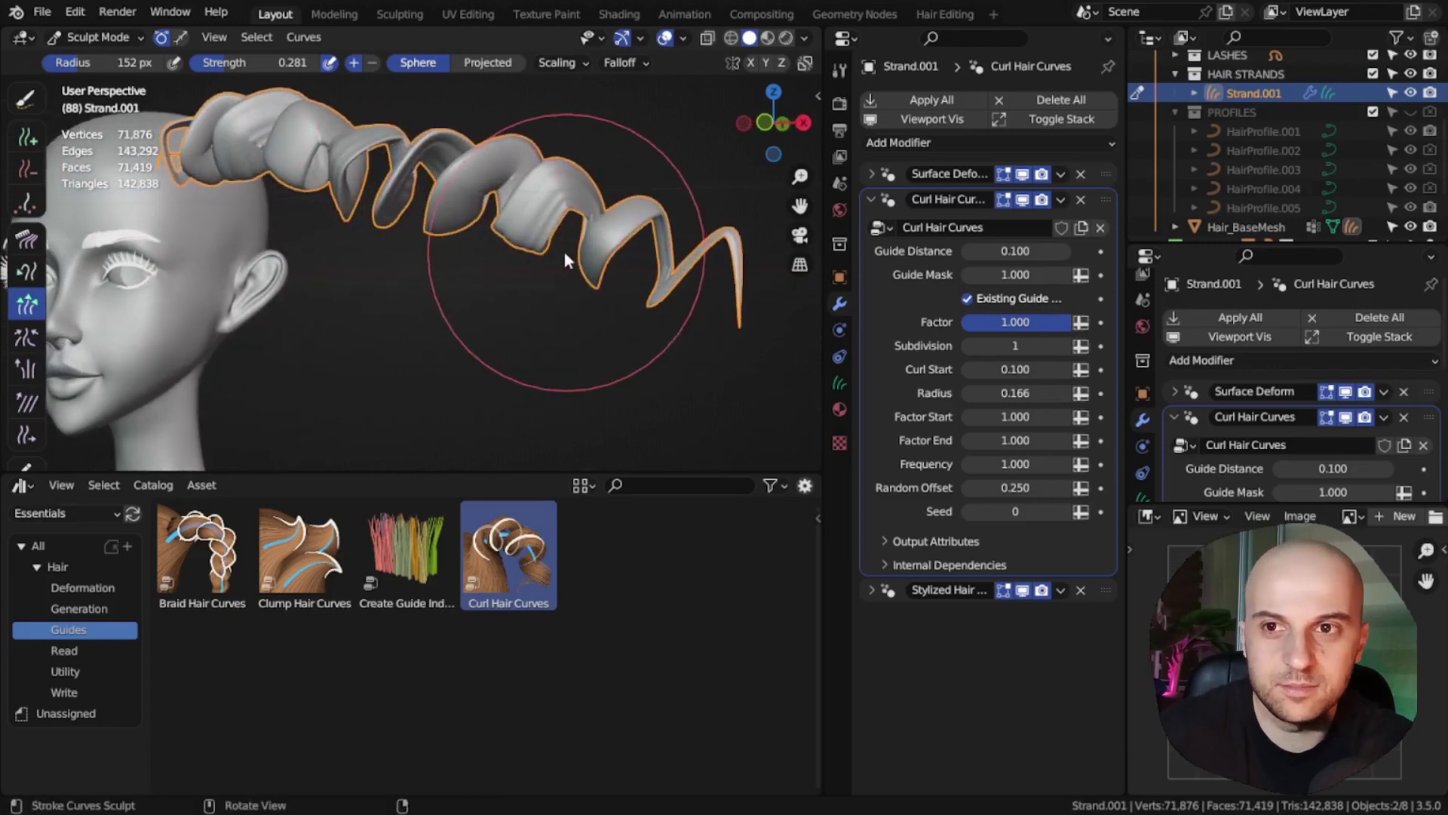
key("ctrl+Tab")
left_click(607, 241)
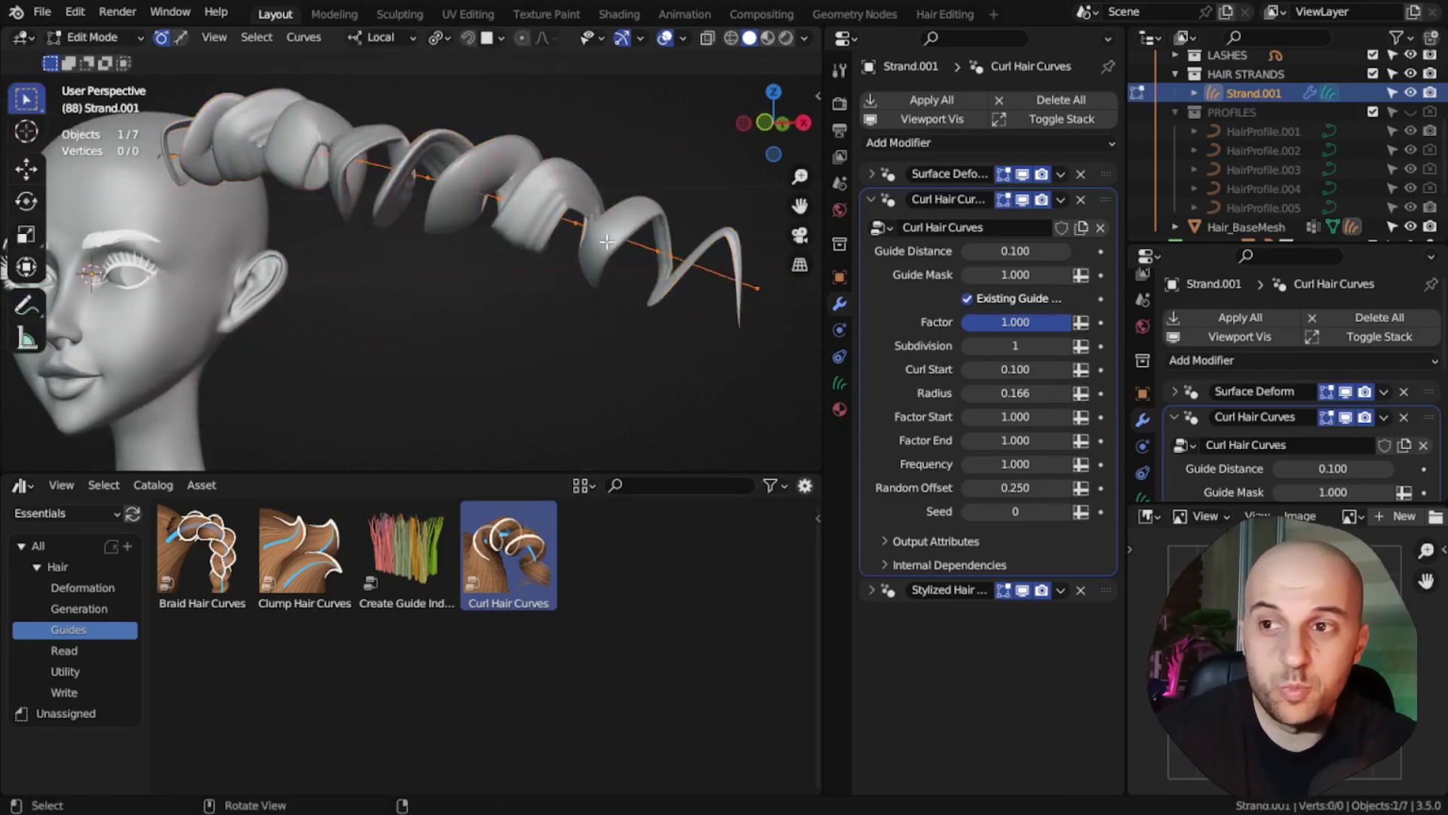
key("alt+z")
mouse_move(524, 294)
middle_mouse_down()
mouse_move(576, 317)
mouse_move(497, 282)
middle_mouse_up()
scroll(480, 270, "up", 1)
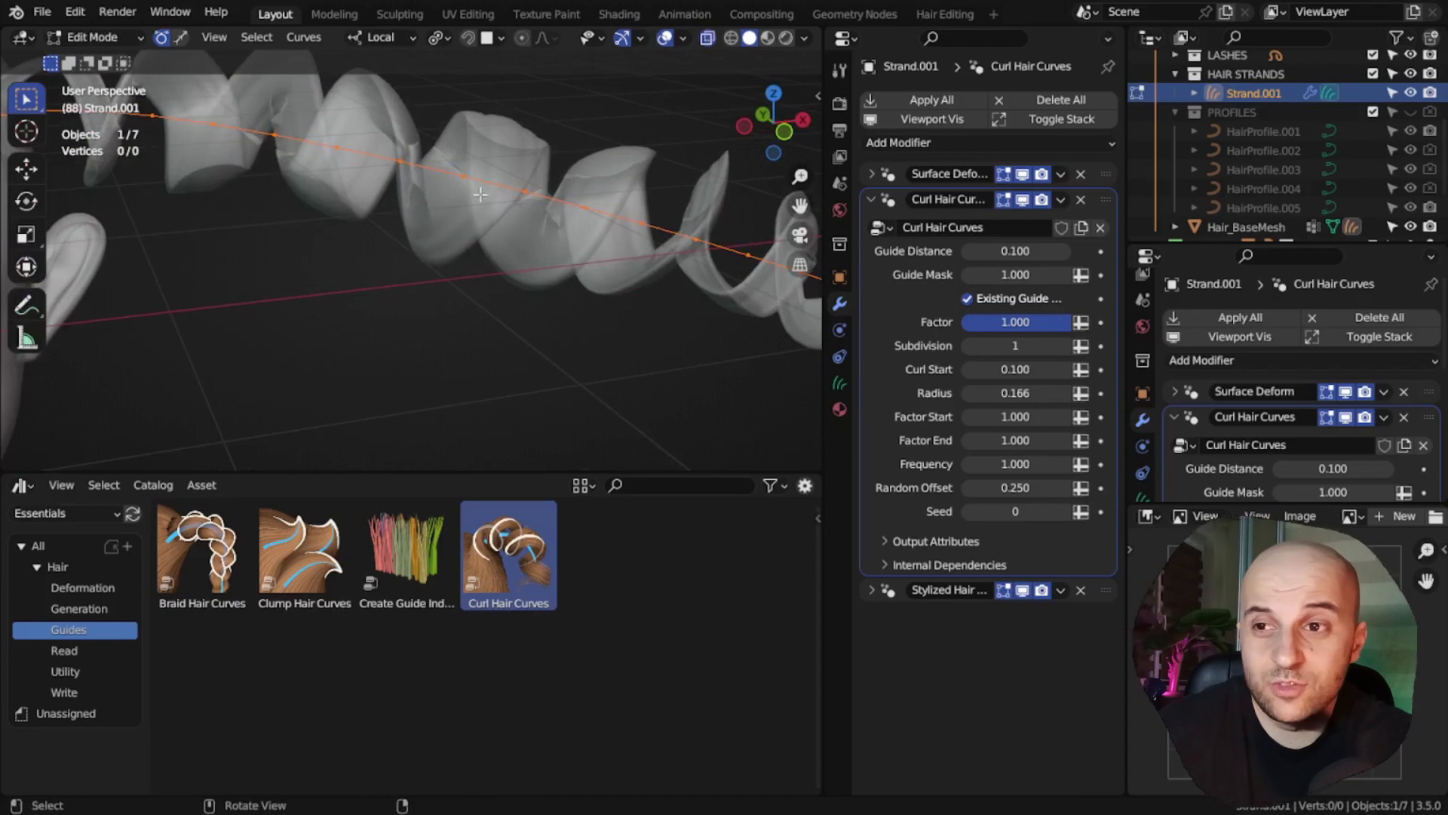
Step: Box-select small groups of control points at several places along the guide curve to examine its point density
left_click_drag(567, 172, 510, 219)
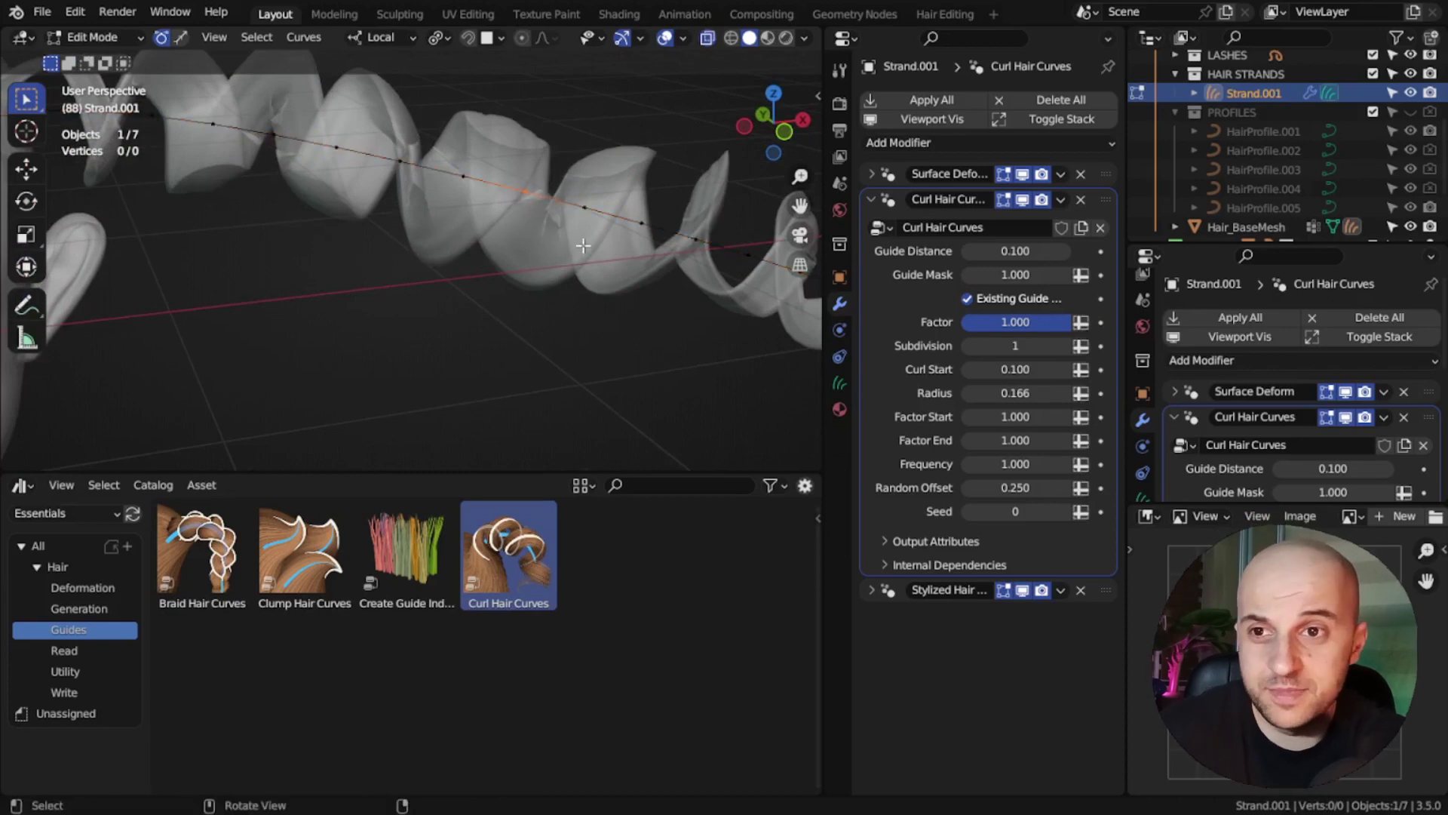
left_click_drag(696, 193, 625, 302)
left_click_drag(419, 127, 230, 282)
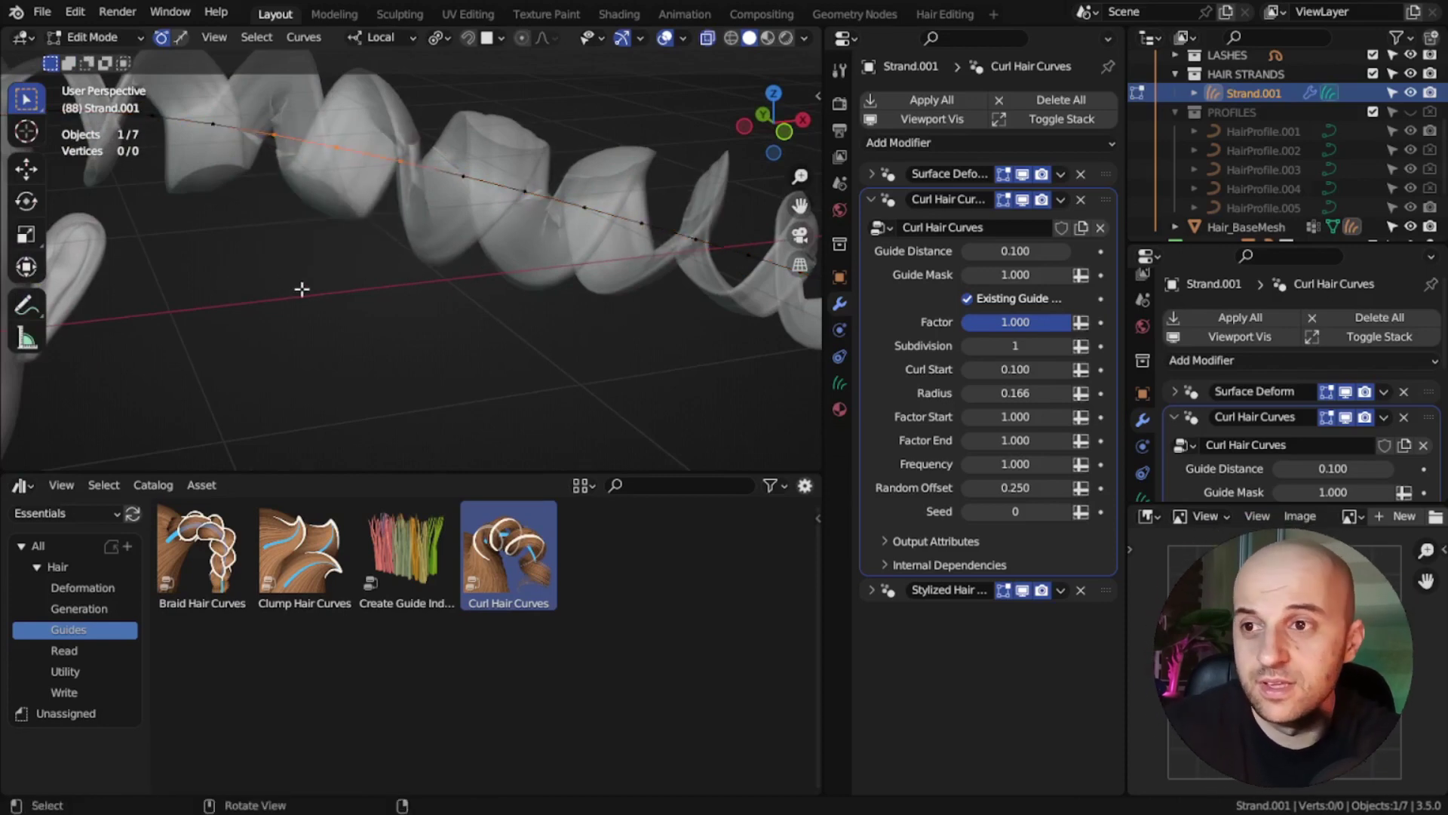
middle_click_drag(301, 288, 574, 382, "shift")
left_click_drag(530, 202, 330, 325)
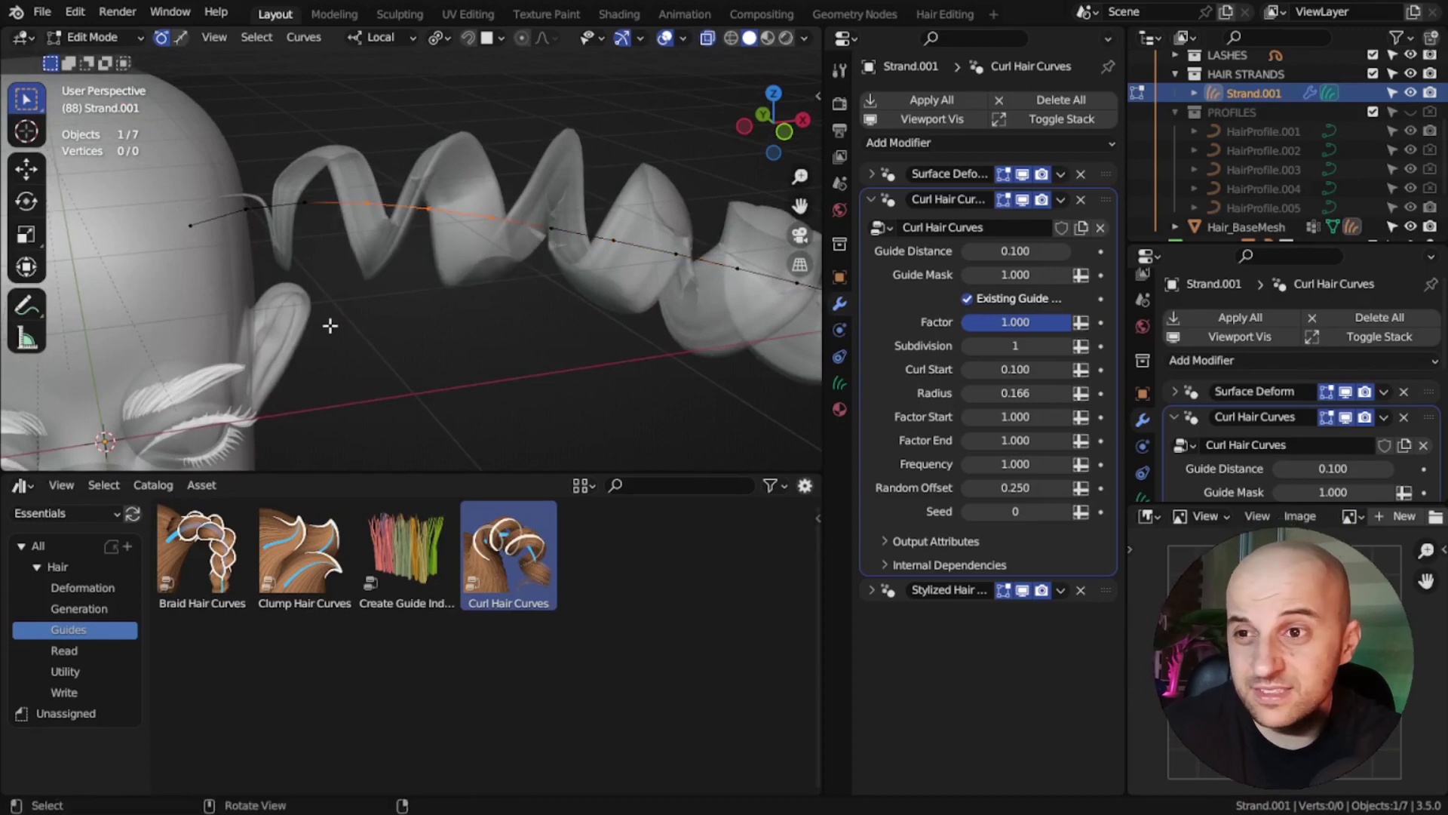
scroll(330, 325, "down", 3)
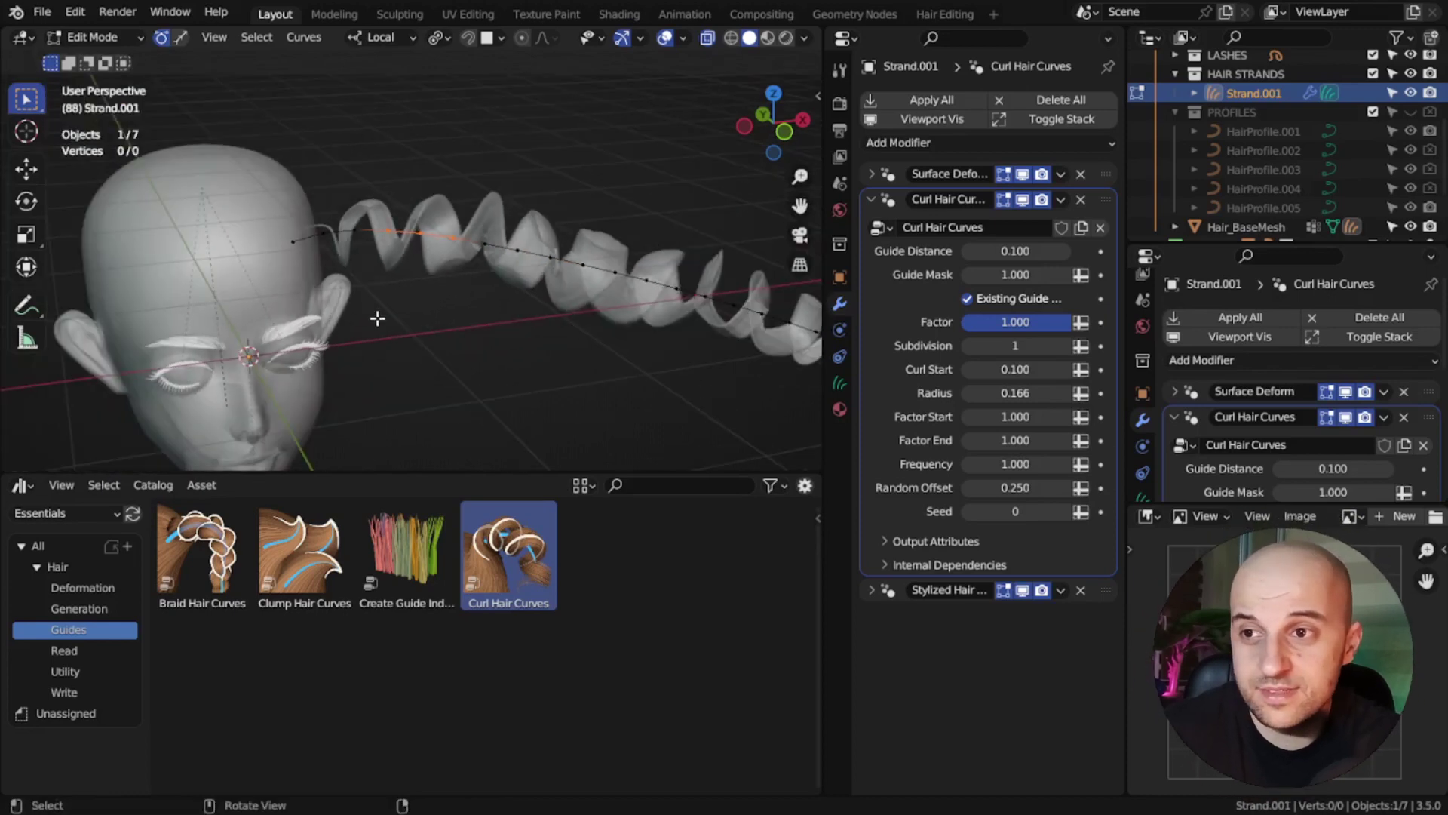
Step: Return the strand to Sculpt Mode and turn off X-ray
key("ctrl+Tab")
left_click(536, 417)
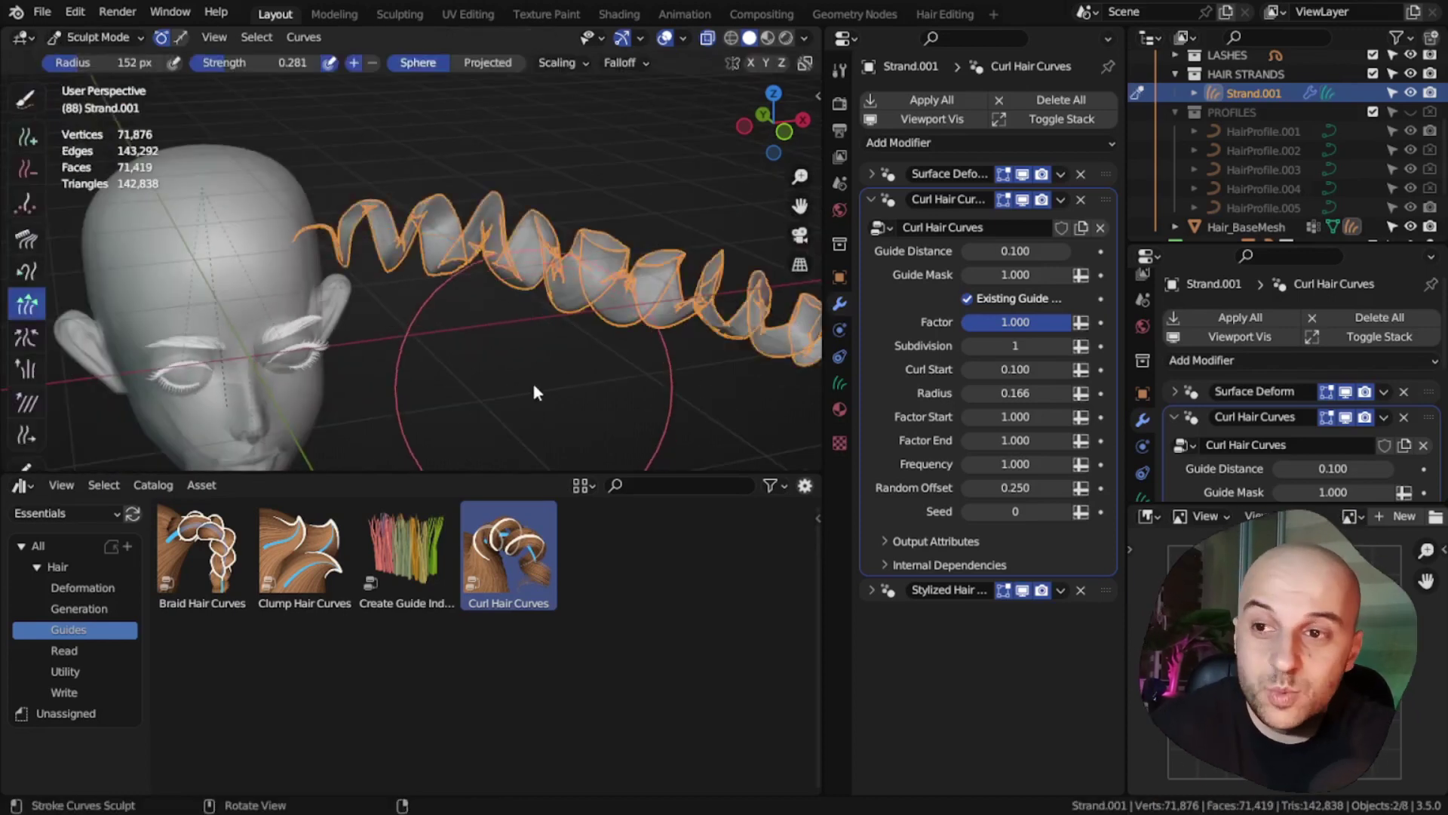
key("alt+z")
middle_click_drag(539, 323, 500, 317)
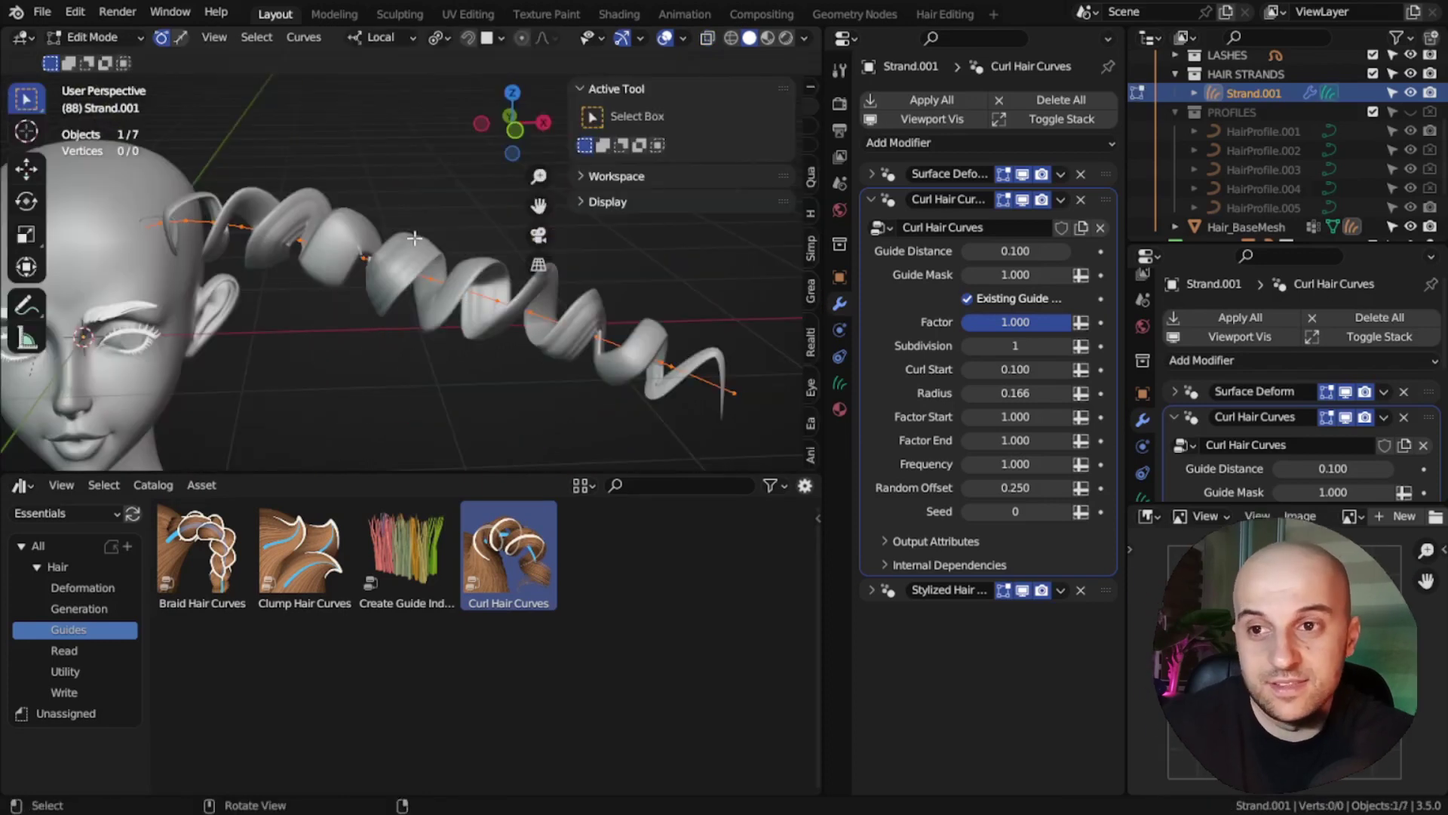
Step: In Sculpt Mode, choose the Add brush and enable Length and Shape interpolation, leaving Point Count interpolation off
key("ctrl+Tab")
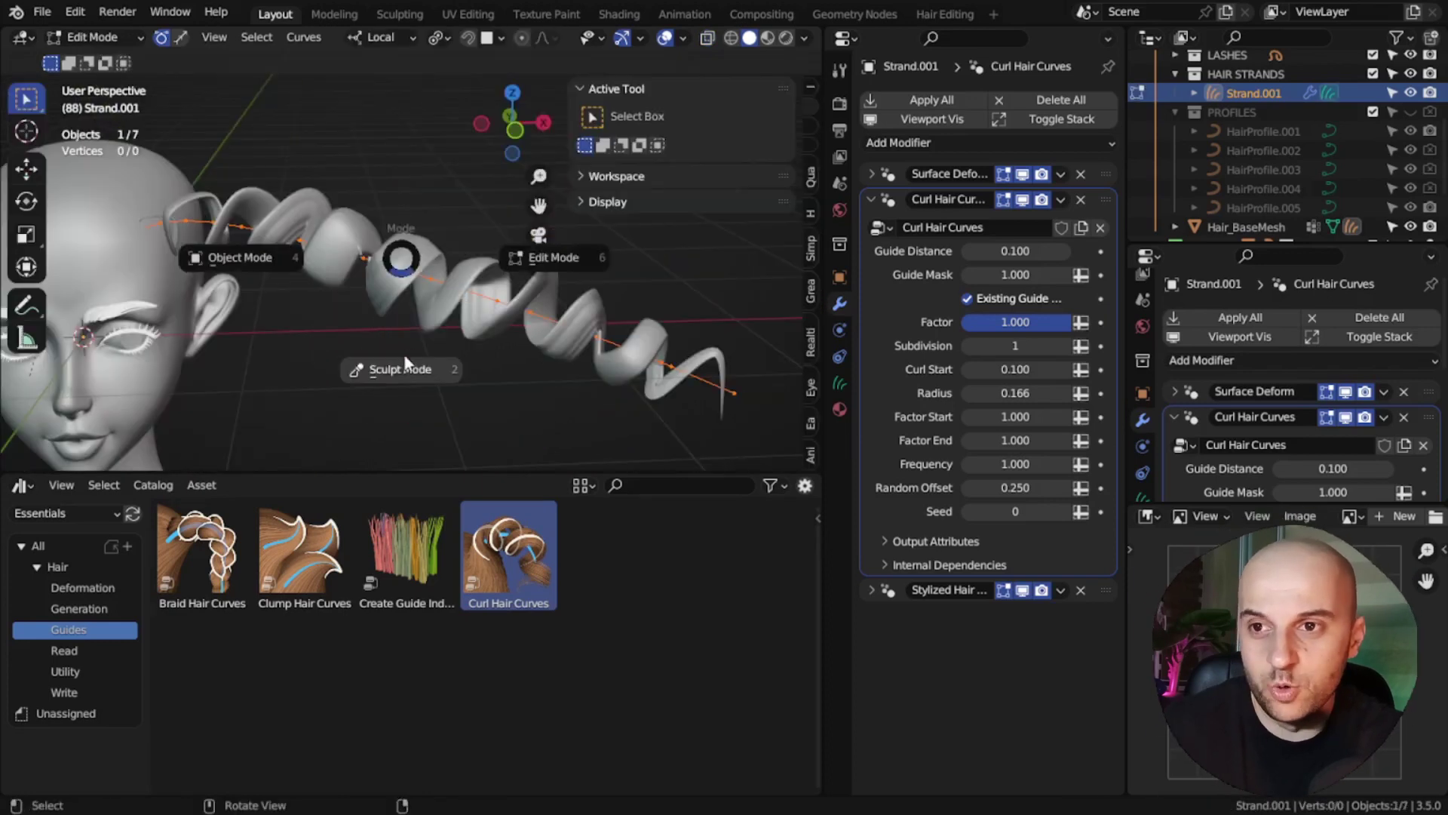
left_click(403, 361)
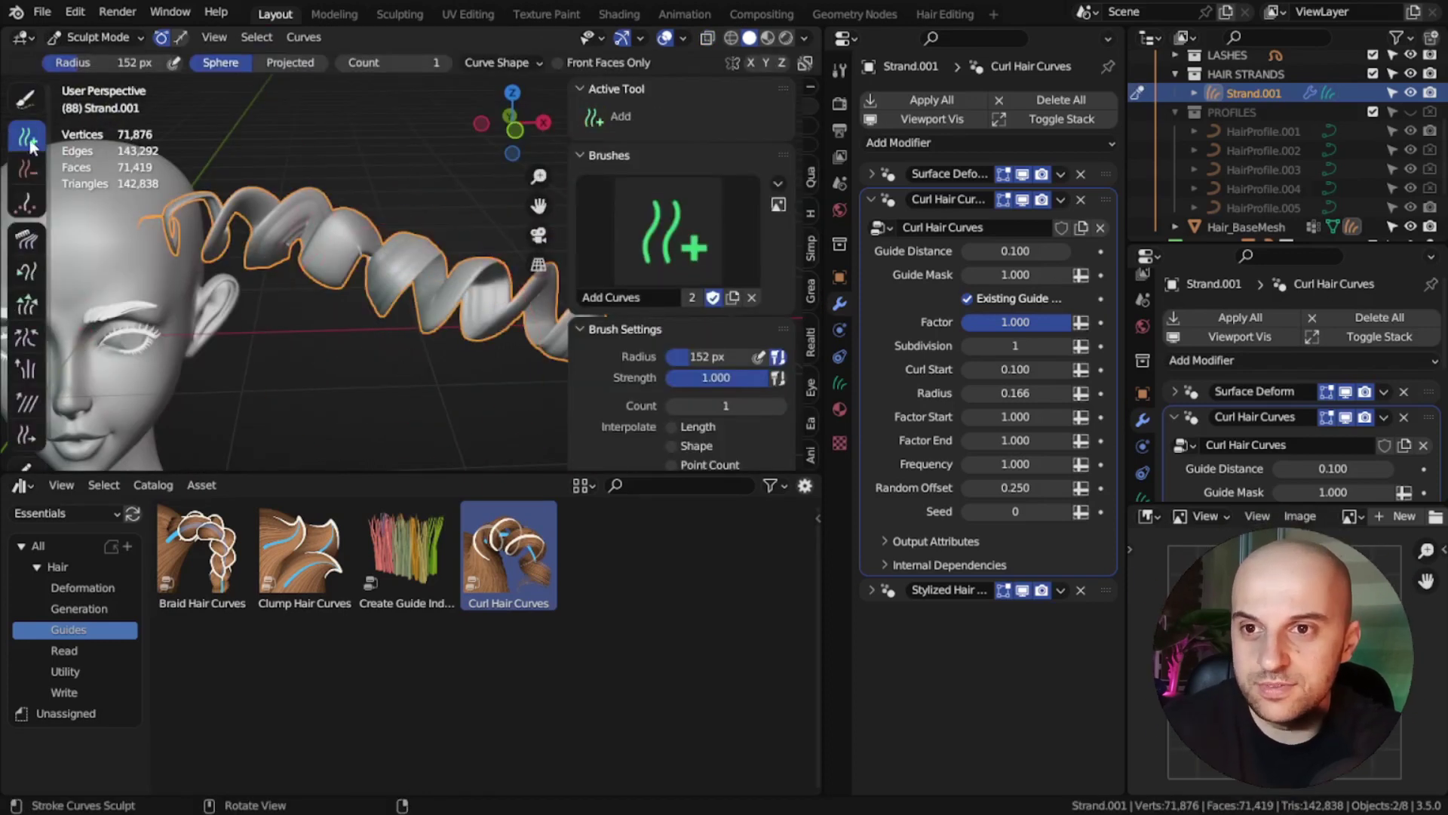
scroll(728, 400, "down", 4)
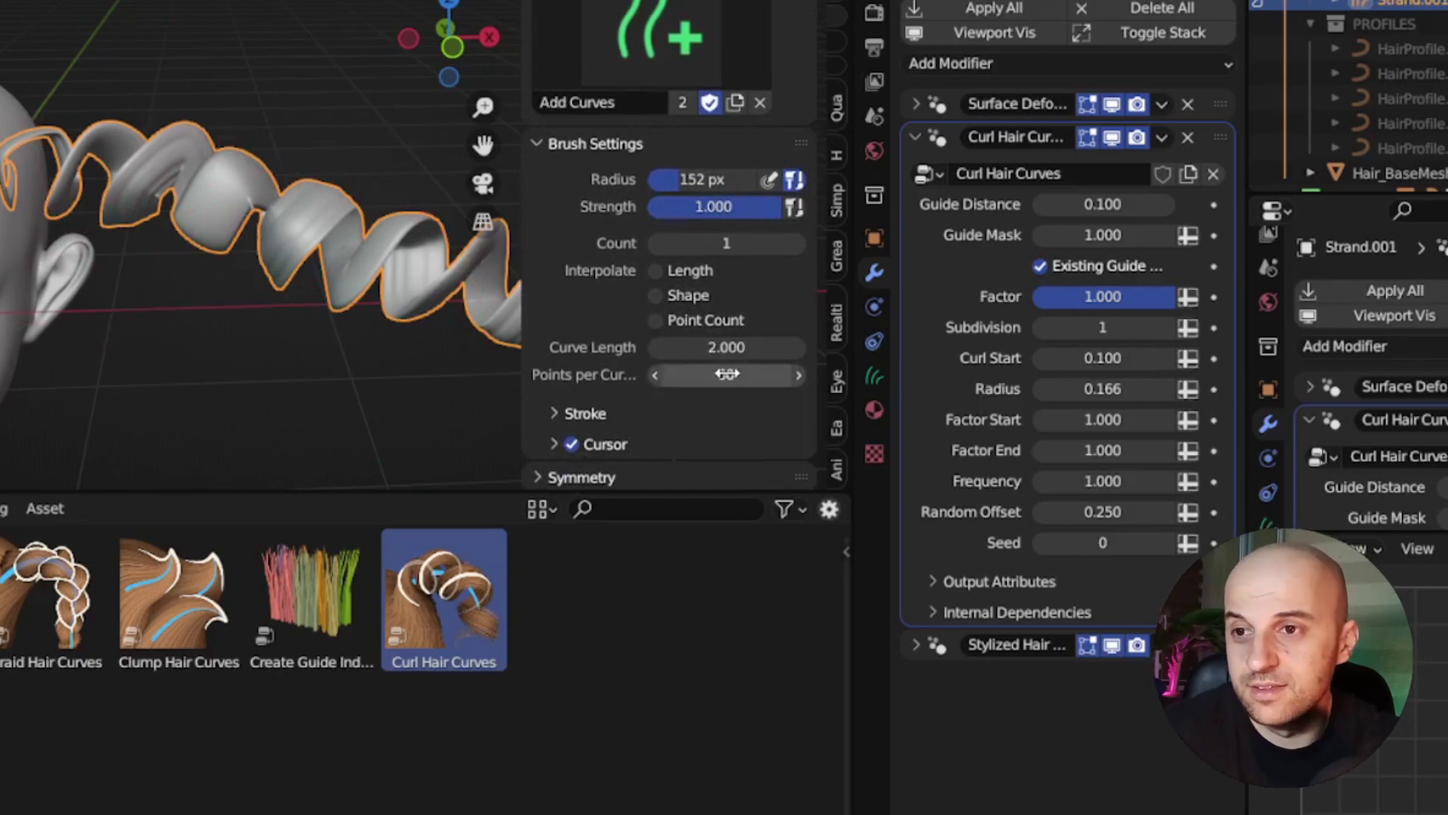
left_click(652, 269)
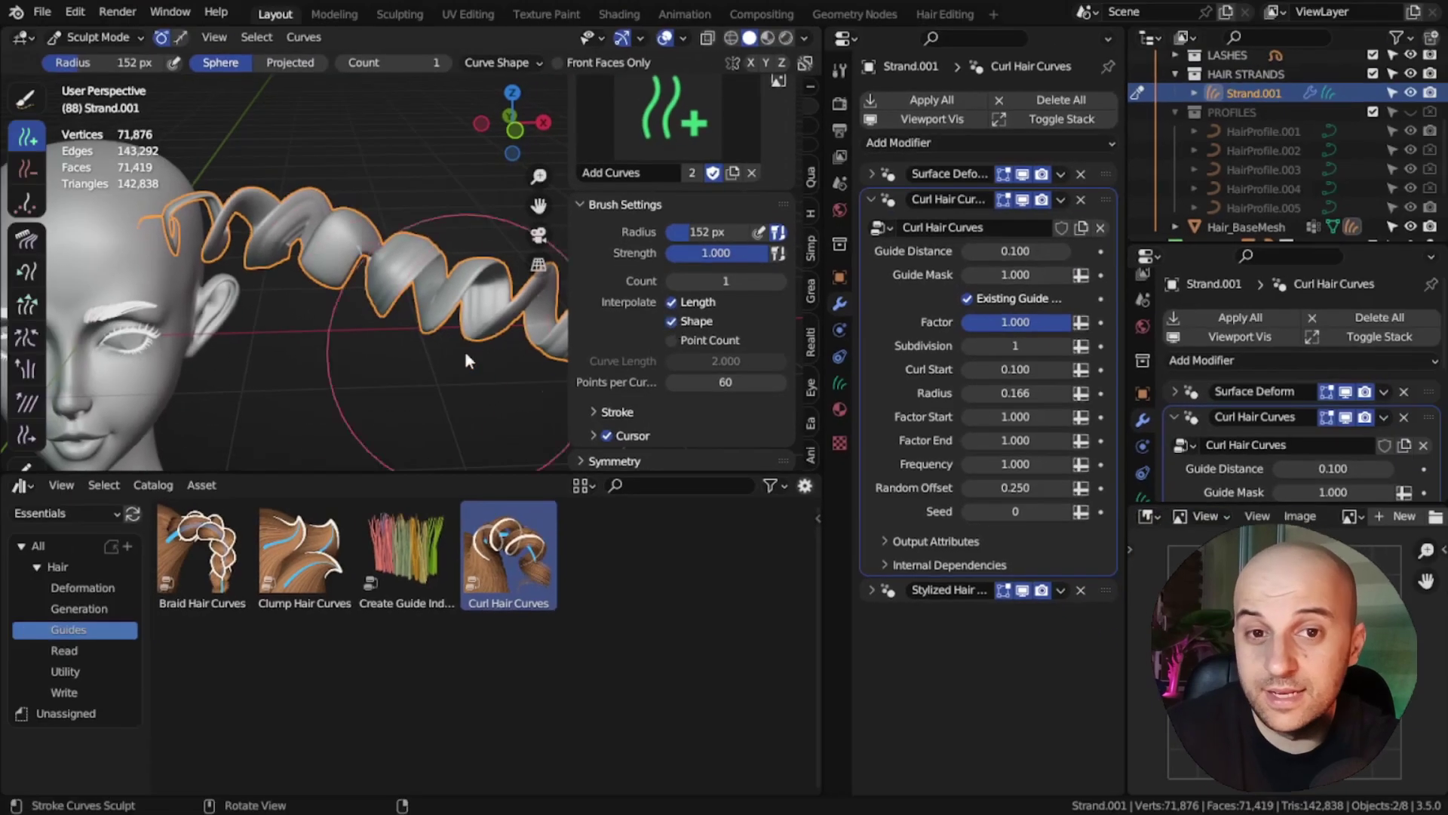
Step: Add one new curve on the scalp beside the root of the existing curled strand and inspect its end
middle_click_drag(387, 334, 386, 461)
scroll(378, 317, "up", 4)
mouse_move(377, 396)
middle_mouse_down("shift")
mouse_move(363, 359)
mouse_move(391, 319)
middle_mouse_up("shift")
scroll(391, 319, "up", 3)
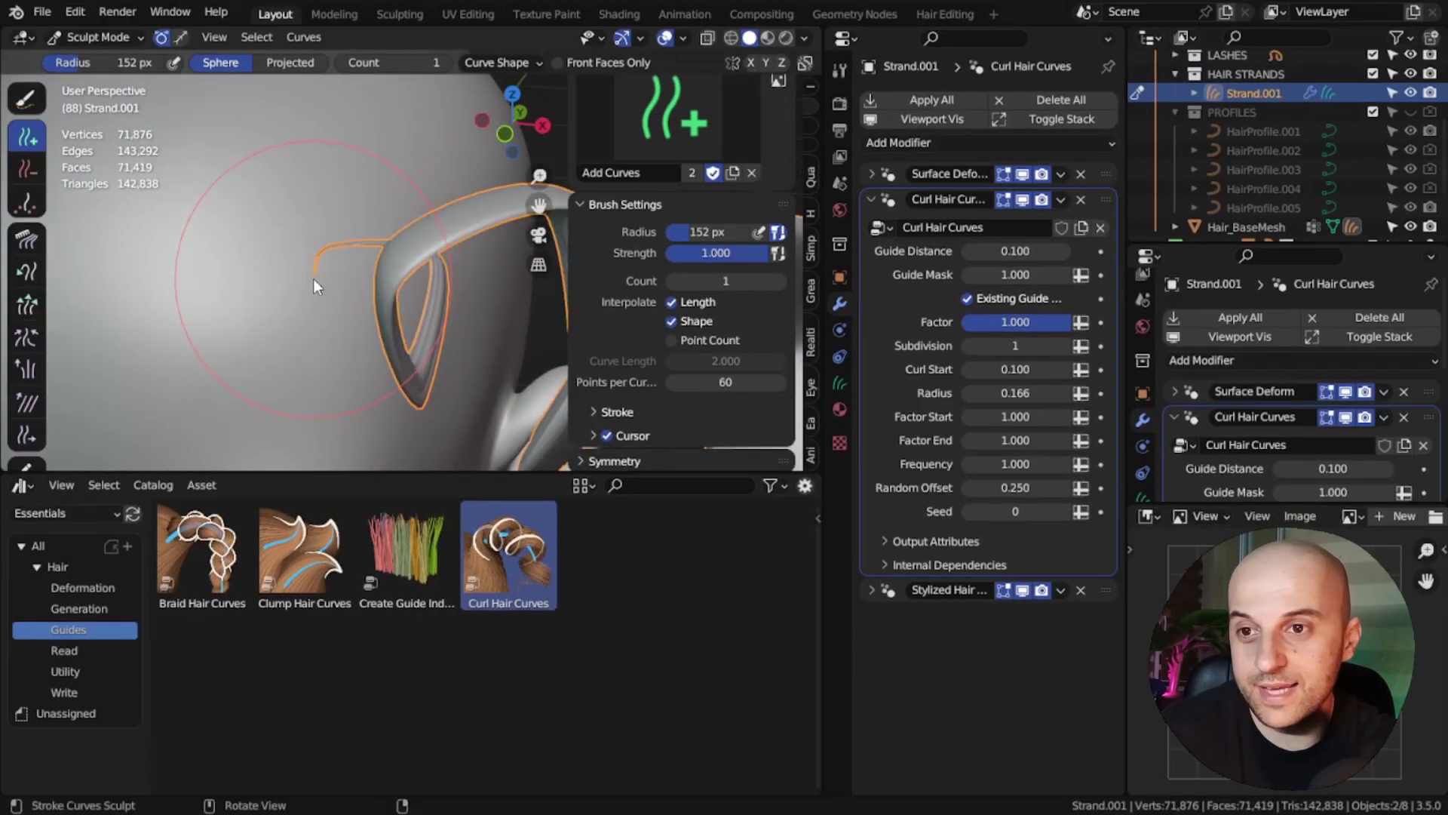
left_click(314, 279)
scroll(314, 282, "down", 8)
middle_click_drag(435, 290, 365, 302, "shift")
scroll(489, 304, "up", 8)
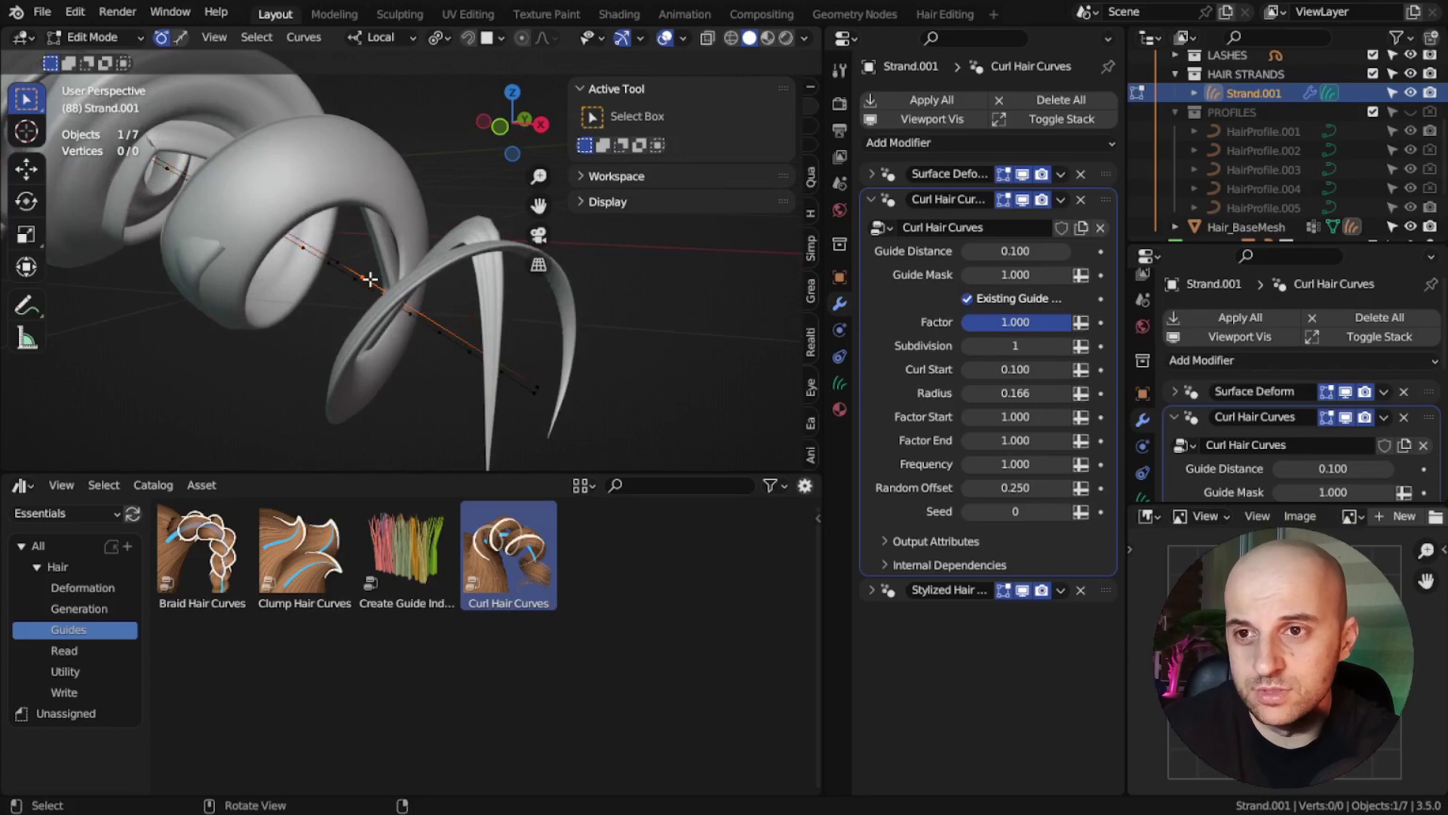
Step: Return to Object Mode and maximize the 3D viewport to inspect the two curled strands
scroll(369, 279, "up", 5)
key("Tab")
scroll(407, 166, "down", 8)
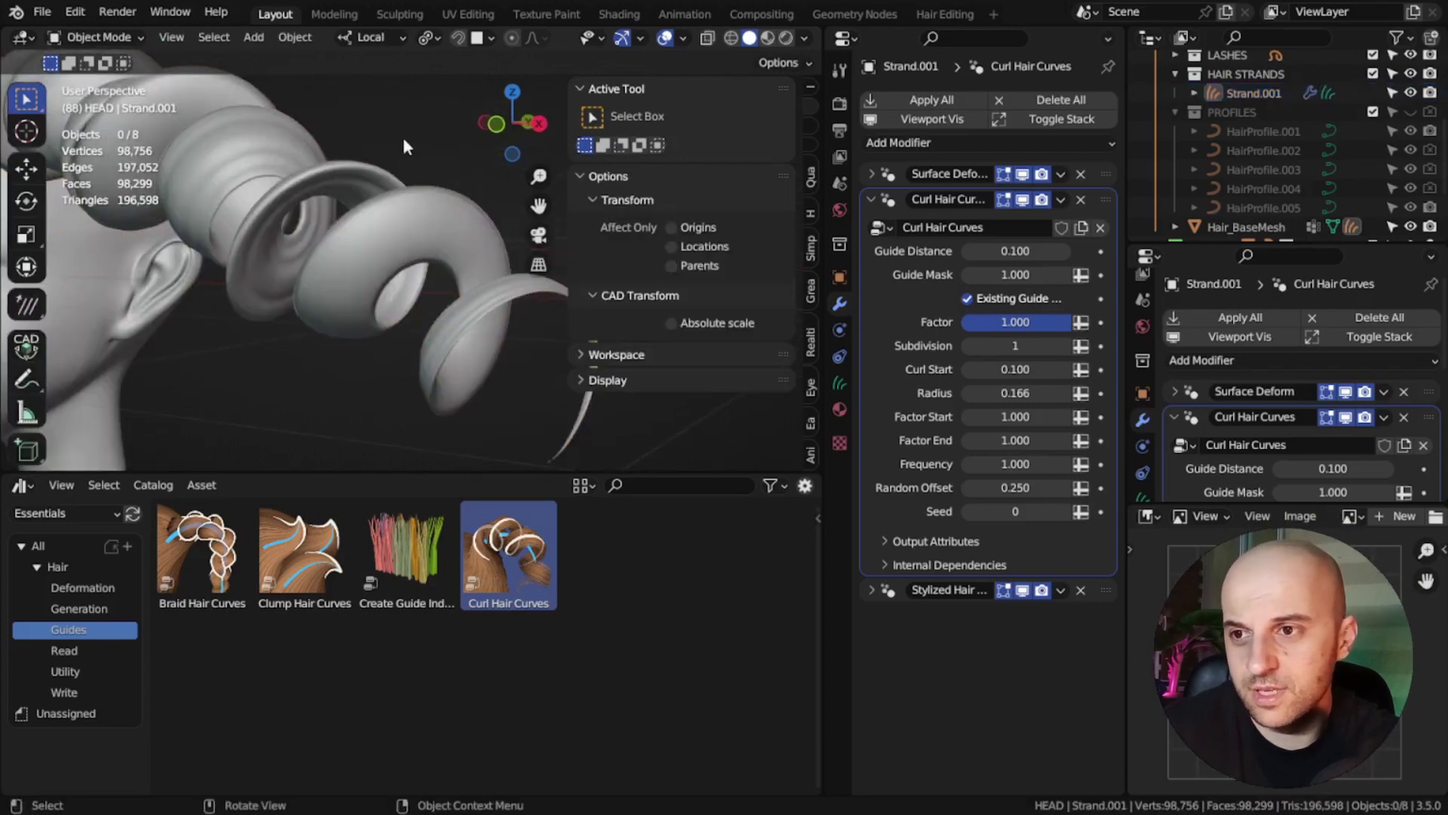
key("ctrl+space")
middle_click_drag(451, 414, 491, 577)
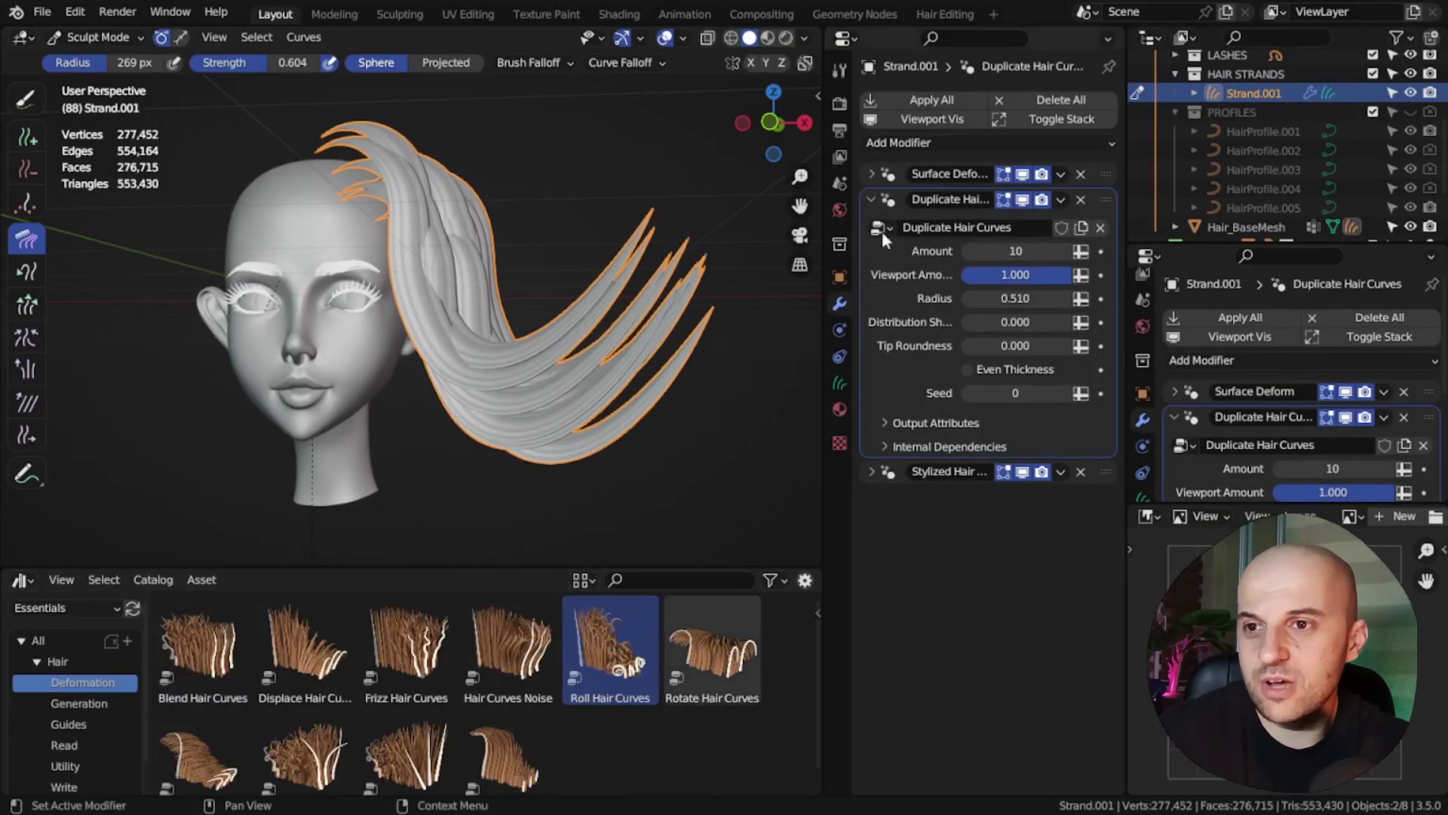
Step: Apply the Roll Hair Curves asset to the strand between Duplicate Hair Curves and Stylized Hair Edit
left_click_drag(610, 648, 602, 375)
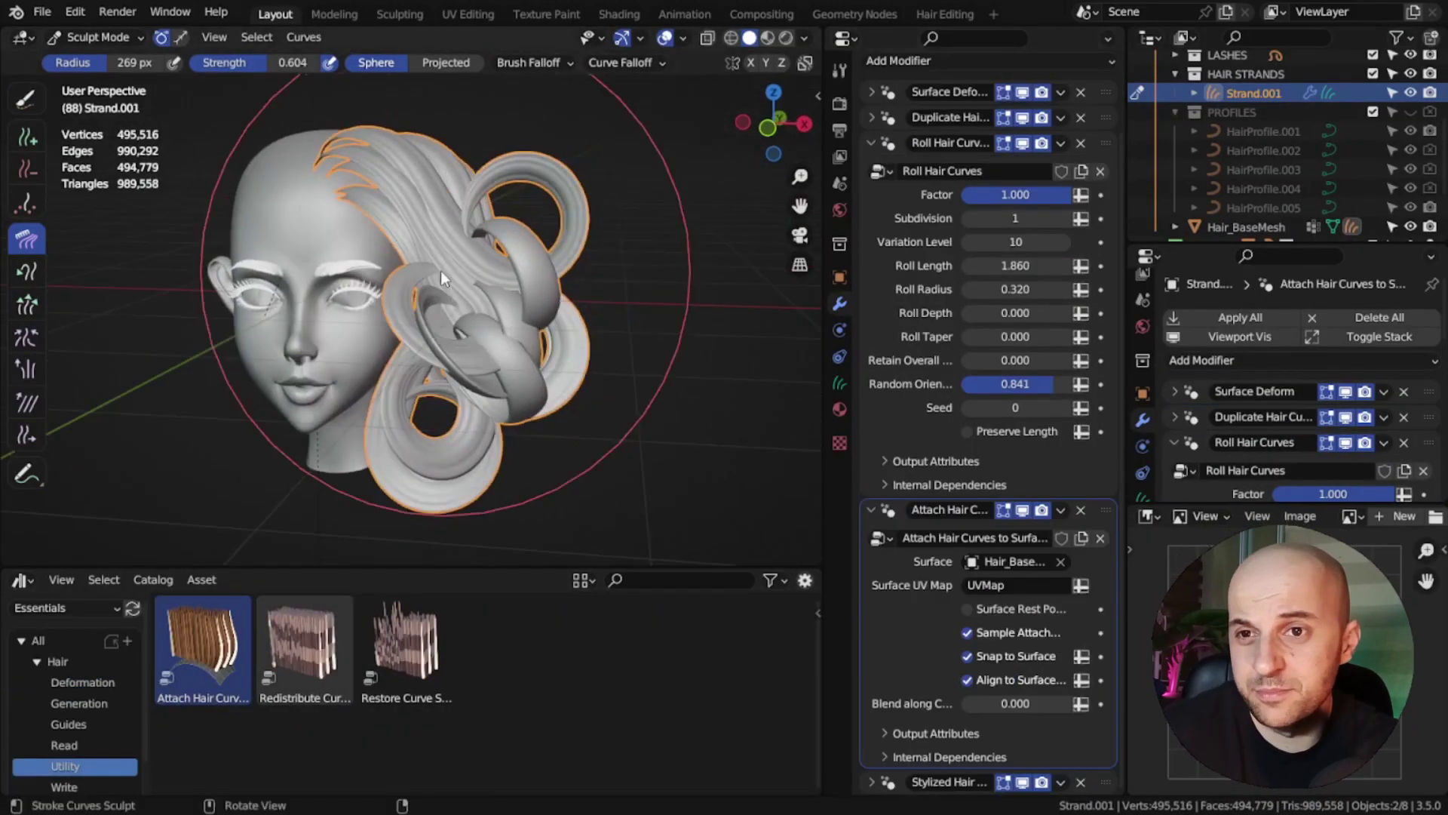
mouse_move(440, 270)
middle_mouse_down()
mouse_move(540, 396)
mouse_move(596, 413)
middle_mouse_up()
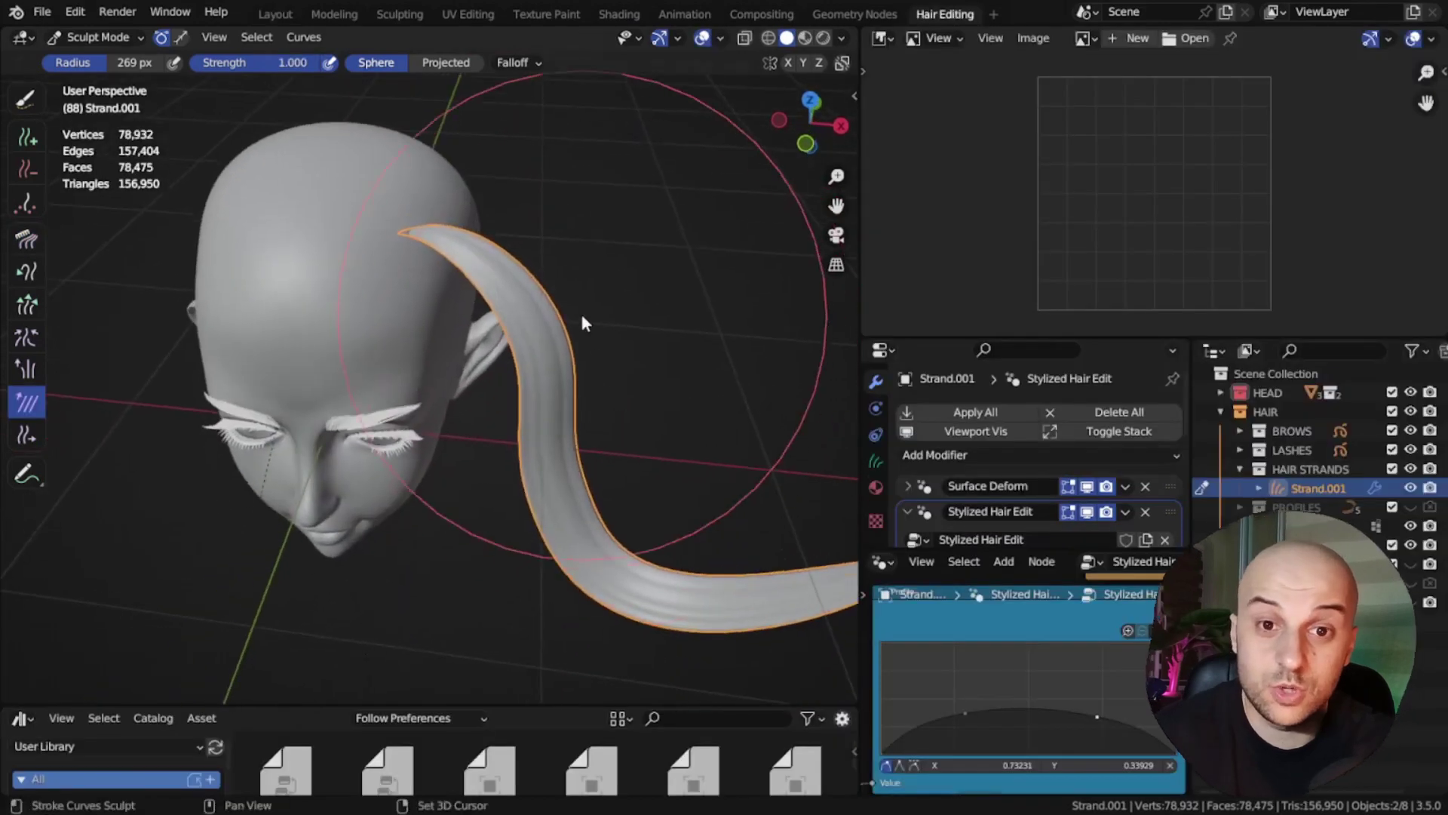
Step: In the Hair Editing workspace, use the Add brush to place a second curve on the scalp beside the existing strand
middle_click_drag(581, 320, 590, 351)
left_click(38, 130)
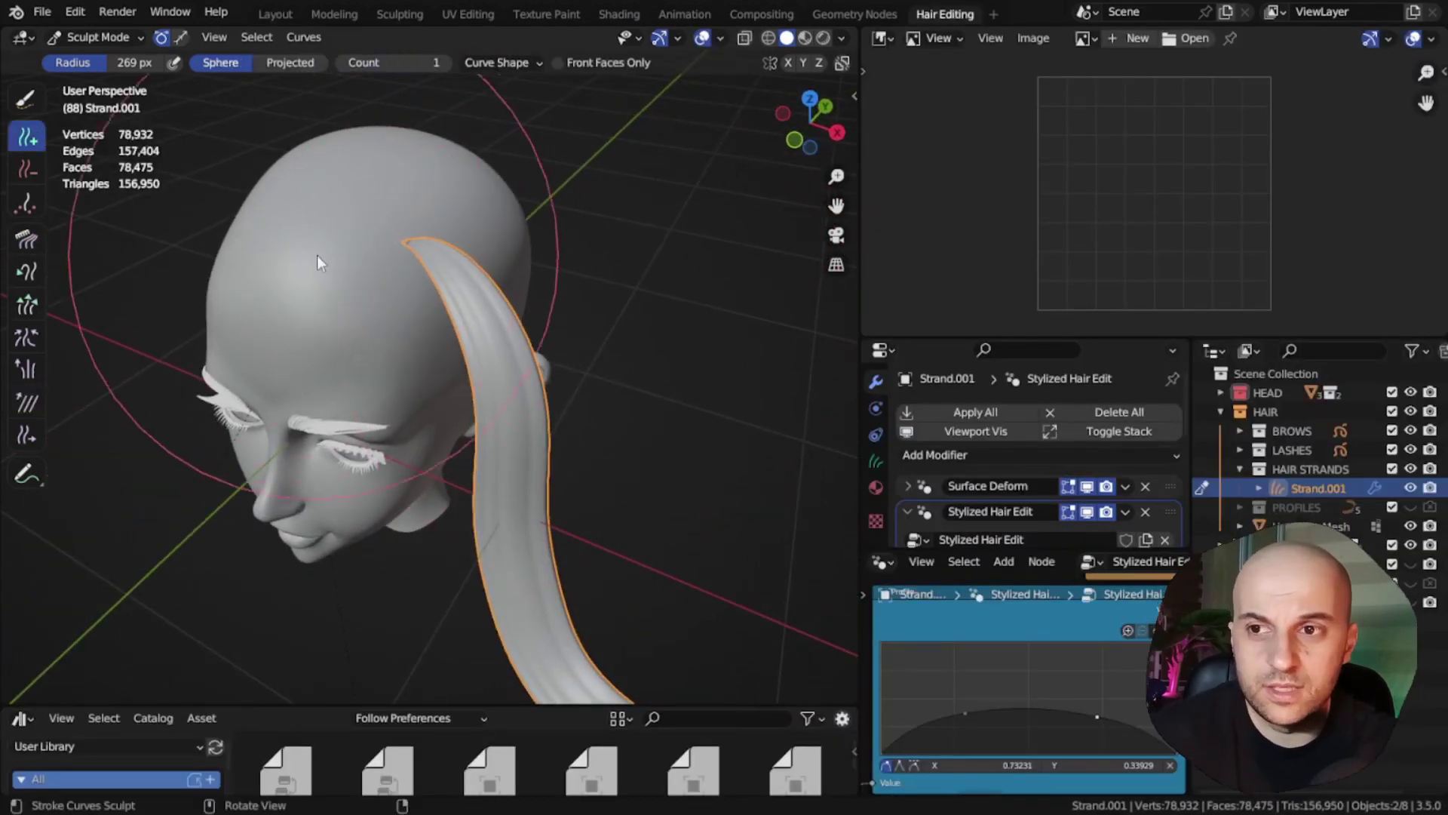
left_click(342, 246)
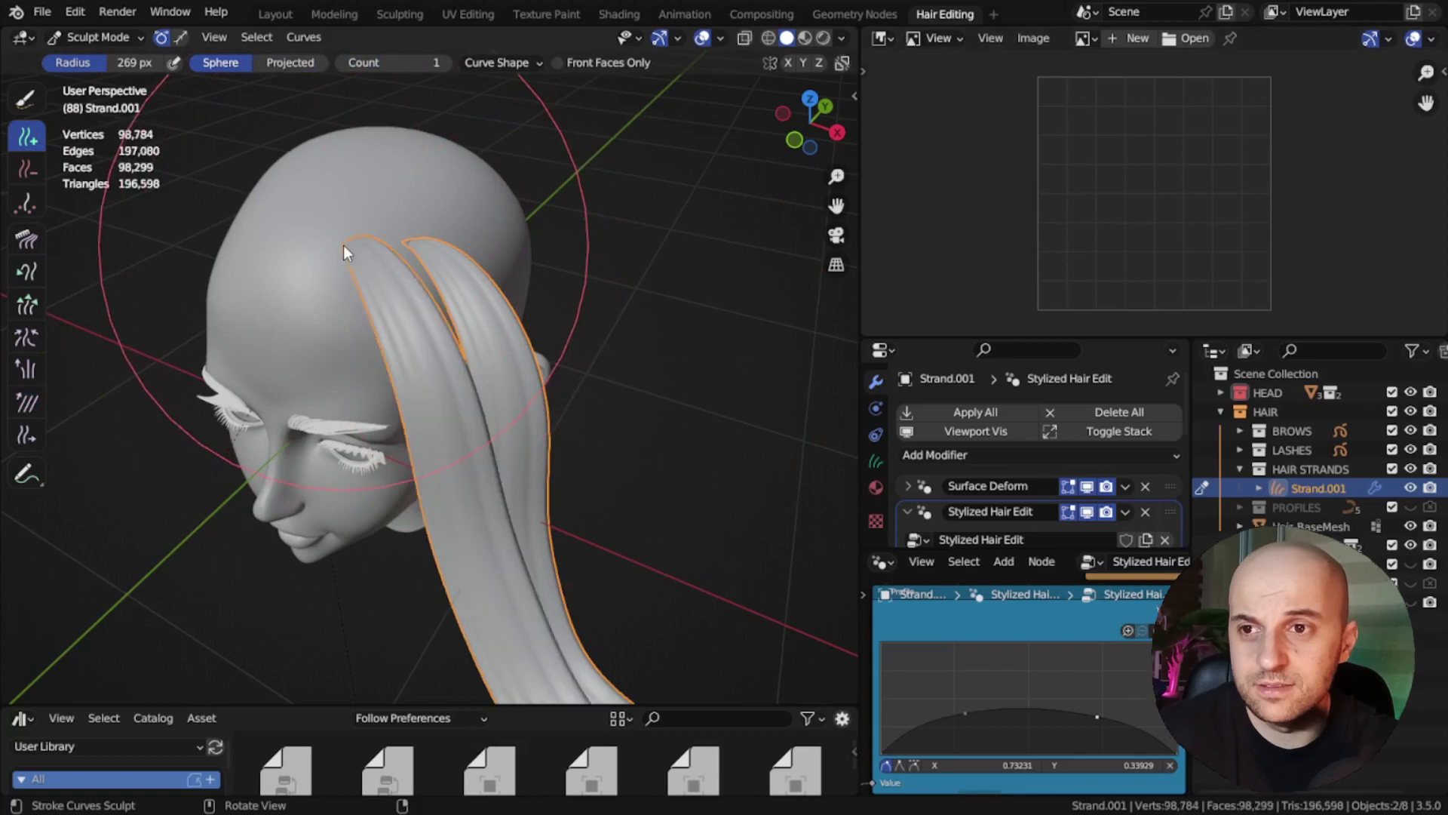
middle_click_drag(342, 246, 359, 259)
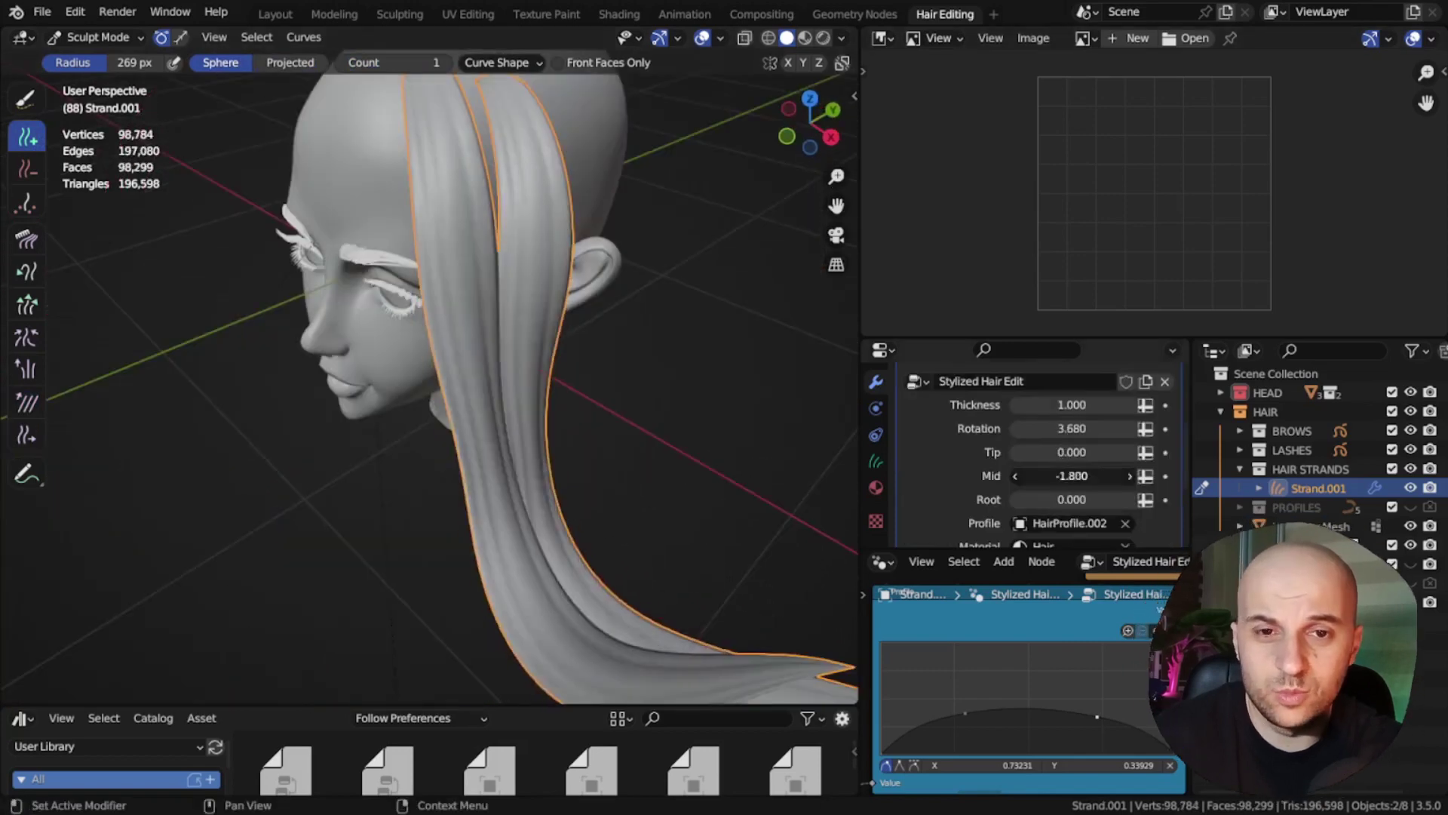
Step: Set Stylized Hair Edit's Mid to 0.490 and Thickness to 1.150, and try adjusting Root on both strands
left_click_drag(1071, 476, 1183, 476)
left_click_drag(1069, 406, 1082, 406)
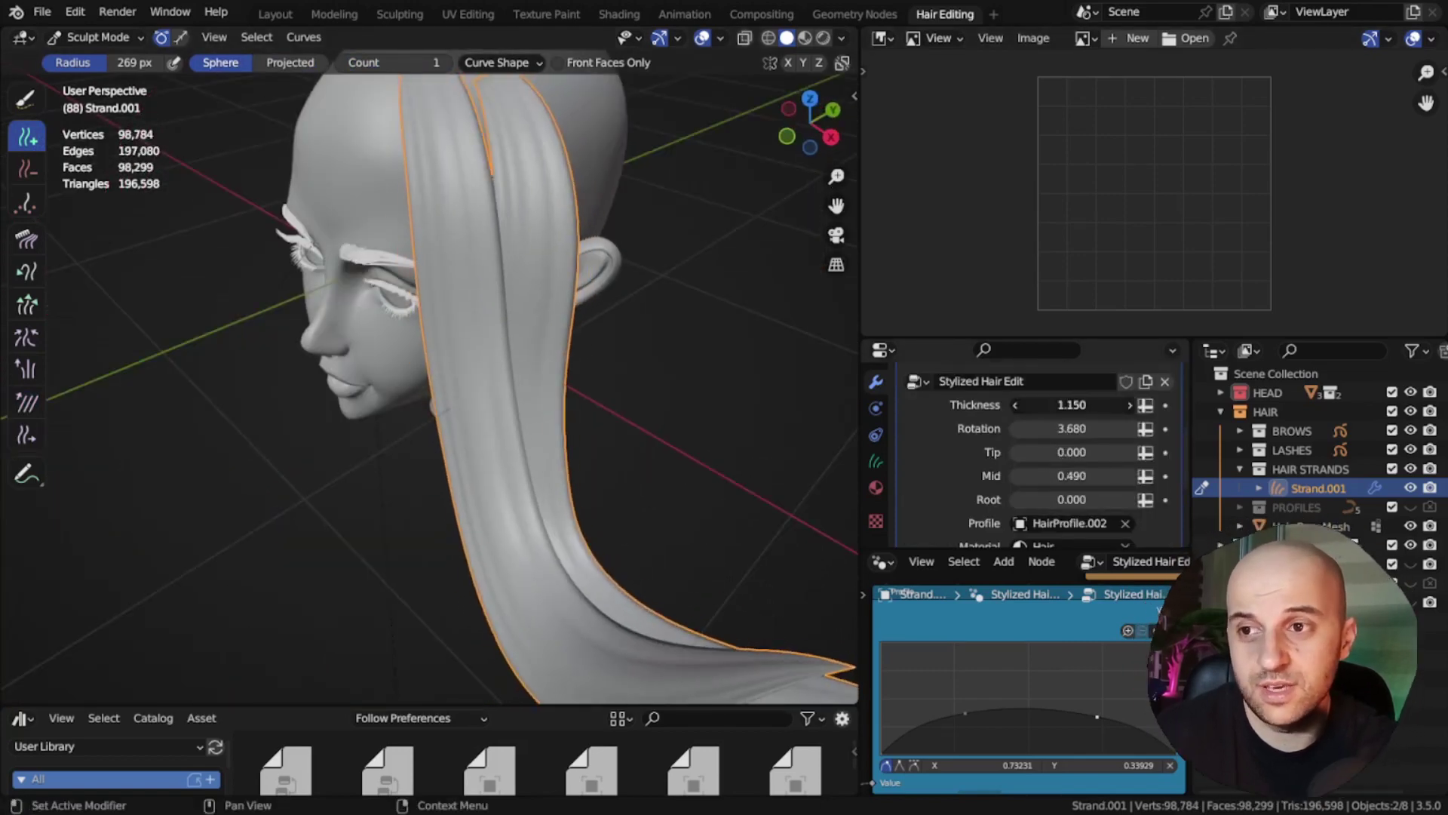
middle_click_drag(802, 587, 651, 524)
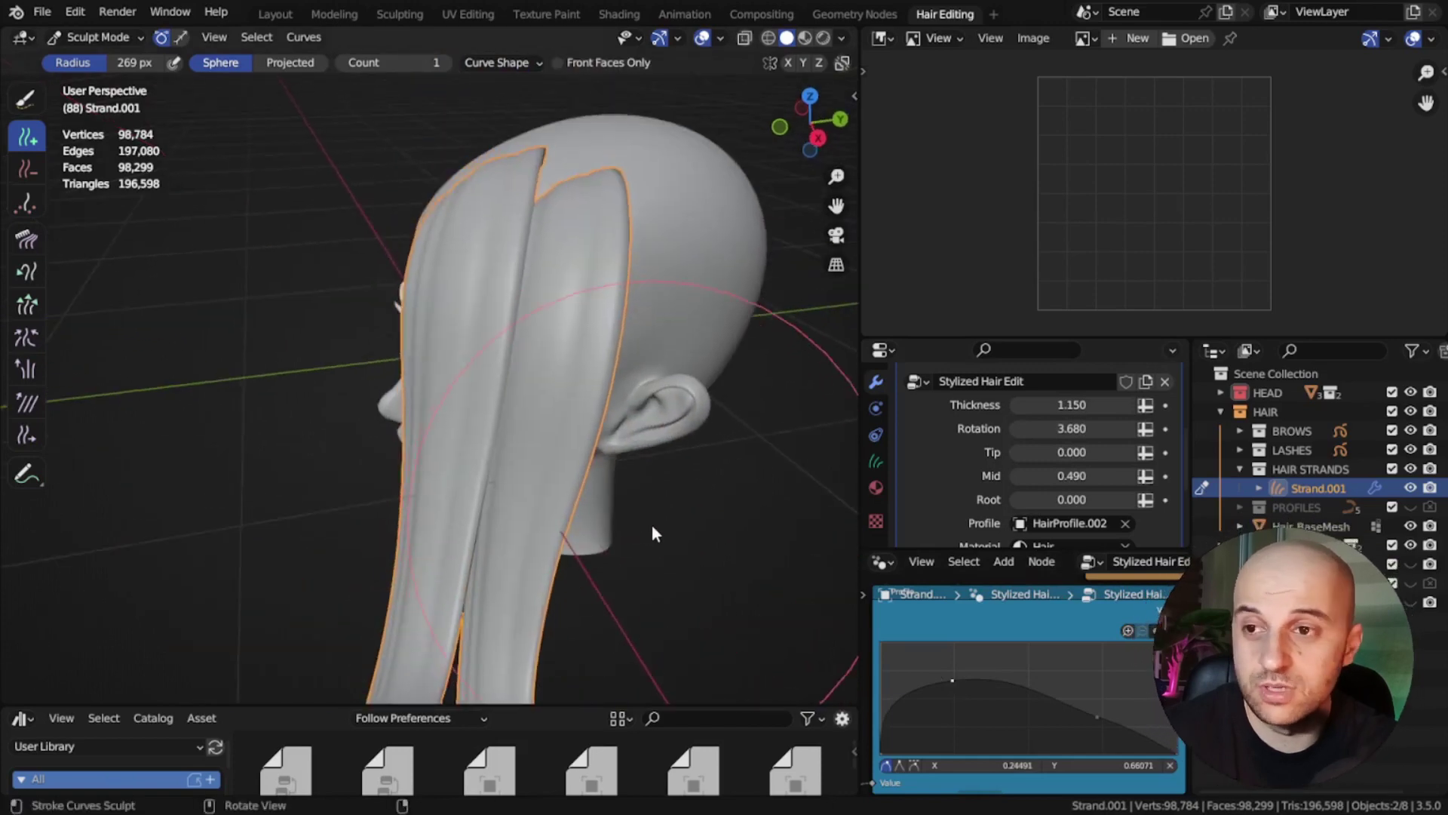
scroll(1087, 452, "up", 2)
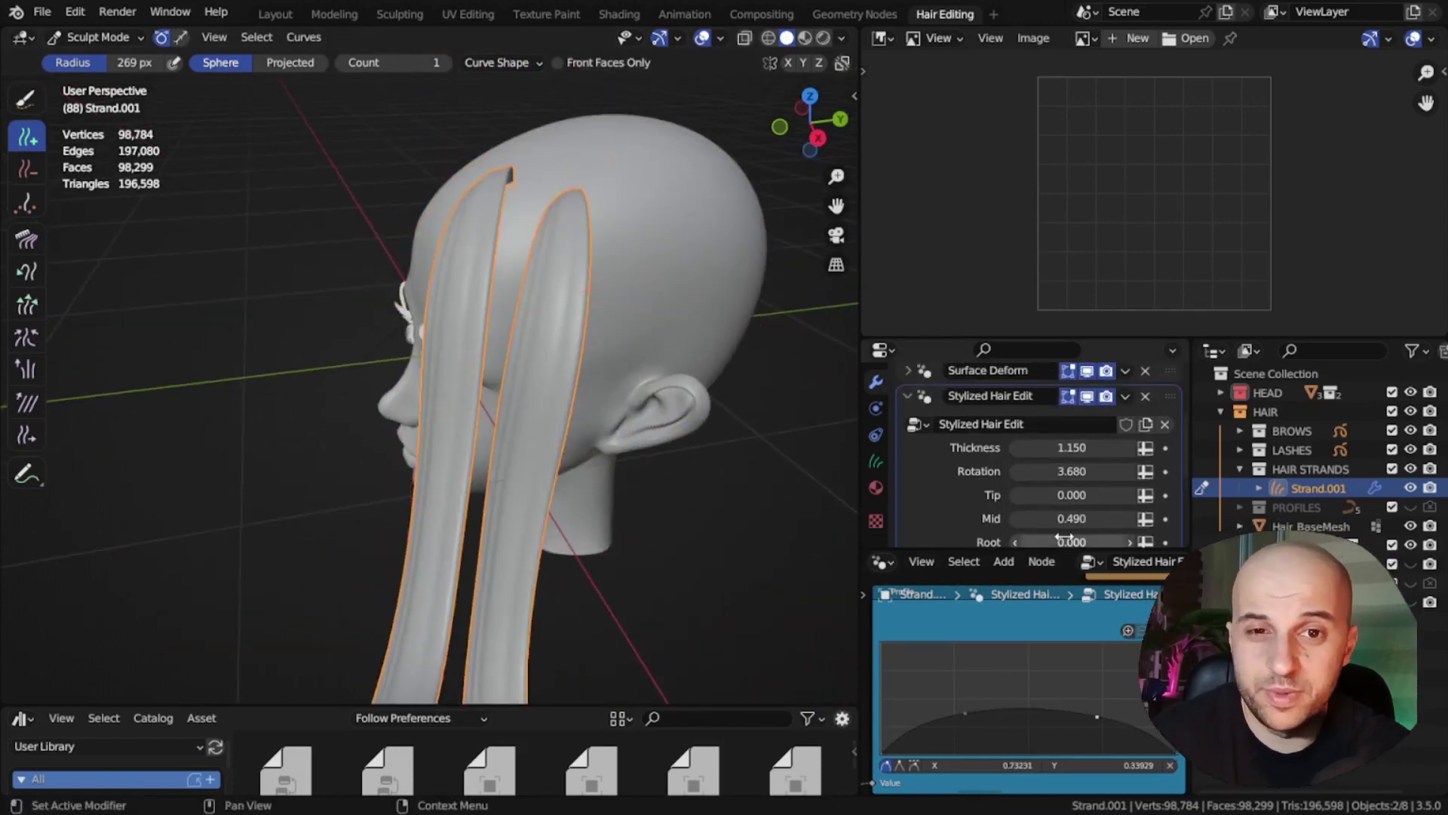
left_click_drag(1064, 537, 1094, 537)
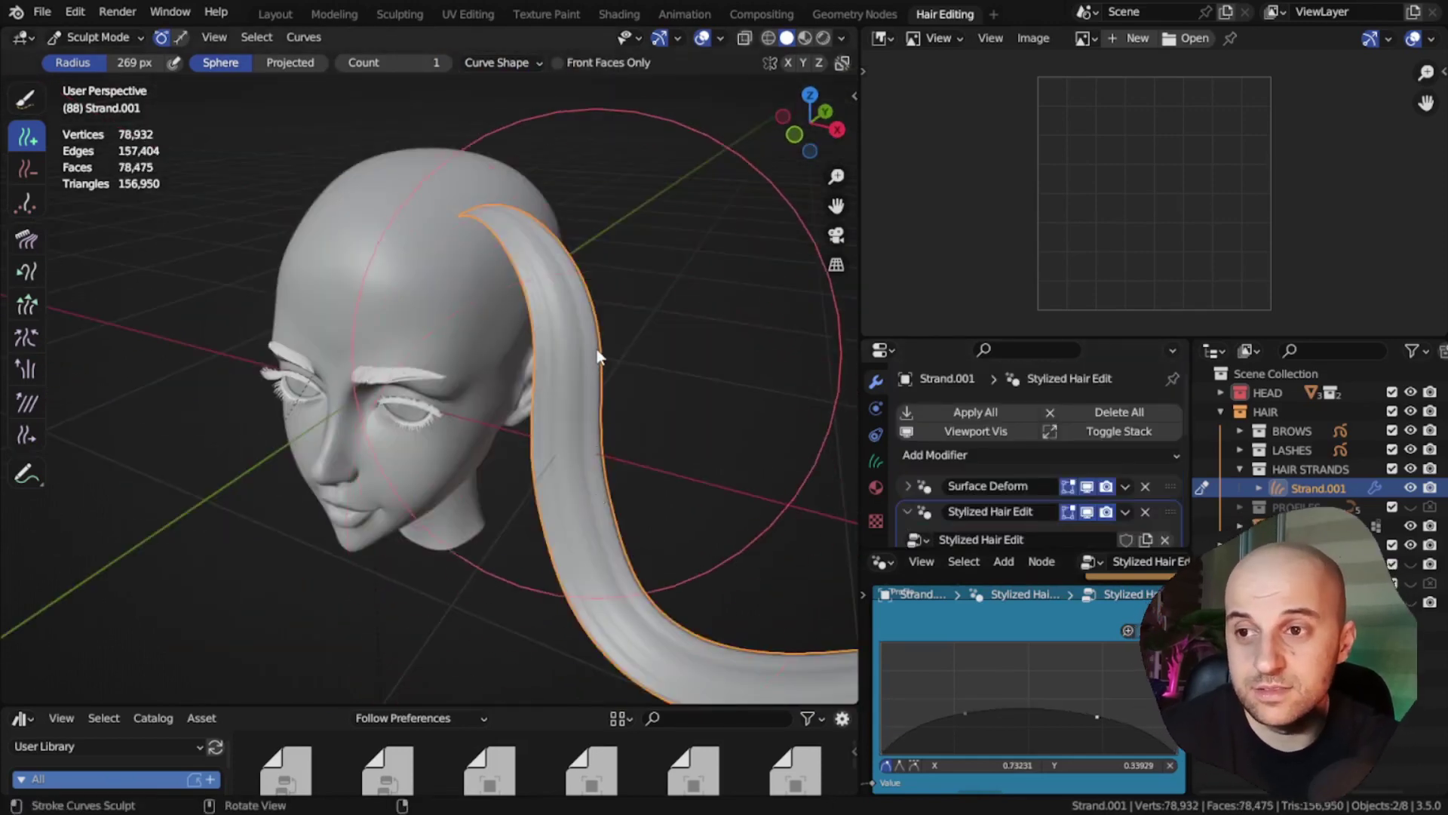
Step: Switch to Object Mode and duplicate the strand in place as a separate object
key("ctrl+Tab")
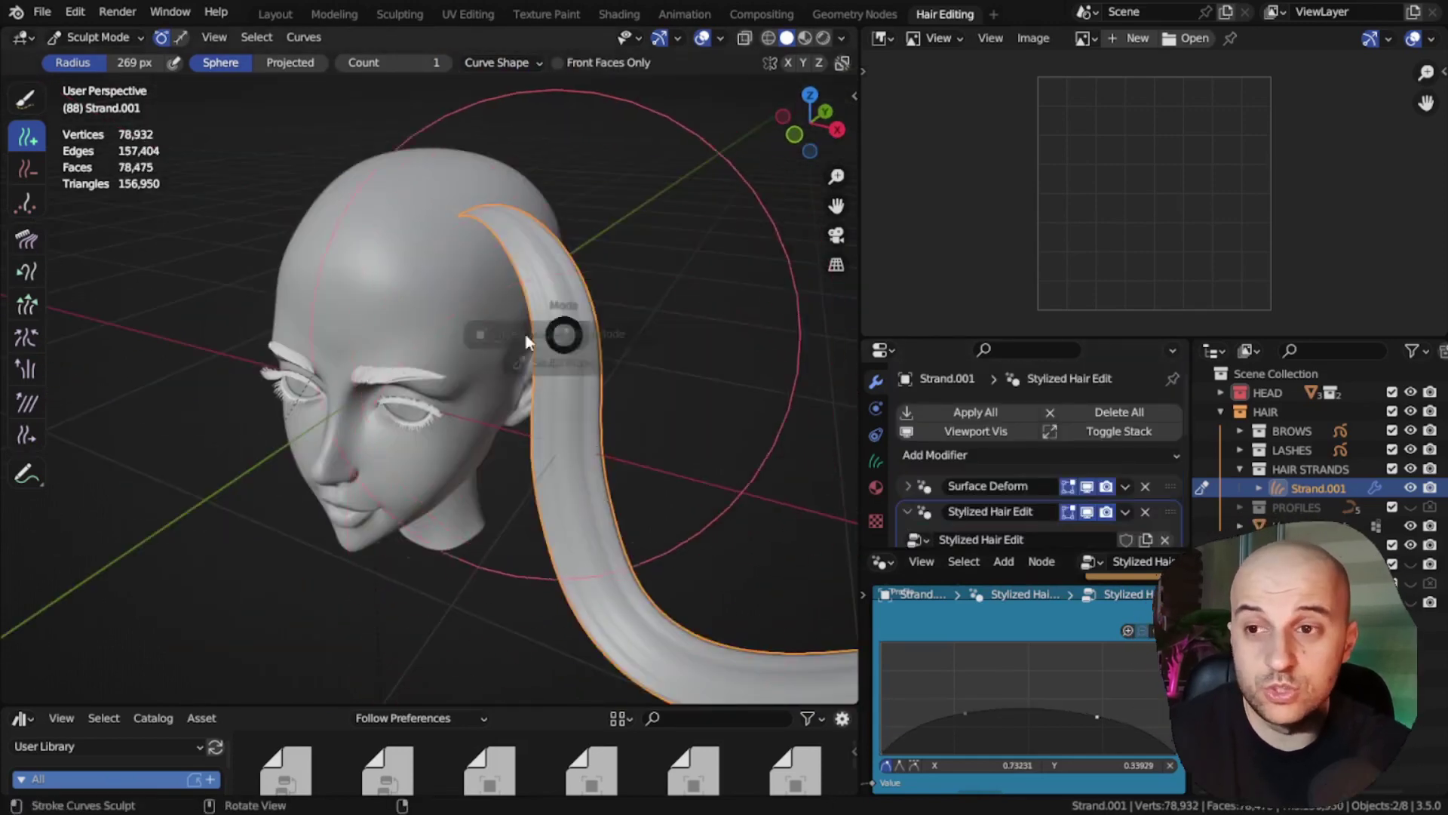
left_click(421, 333)
middle_click_drag(460, 361, 409, 366, "shift")
key("shift+d")
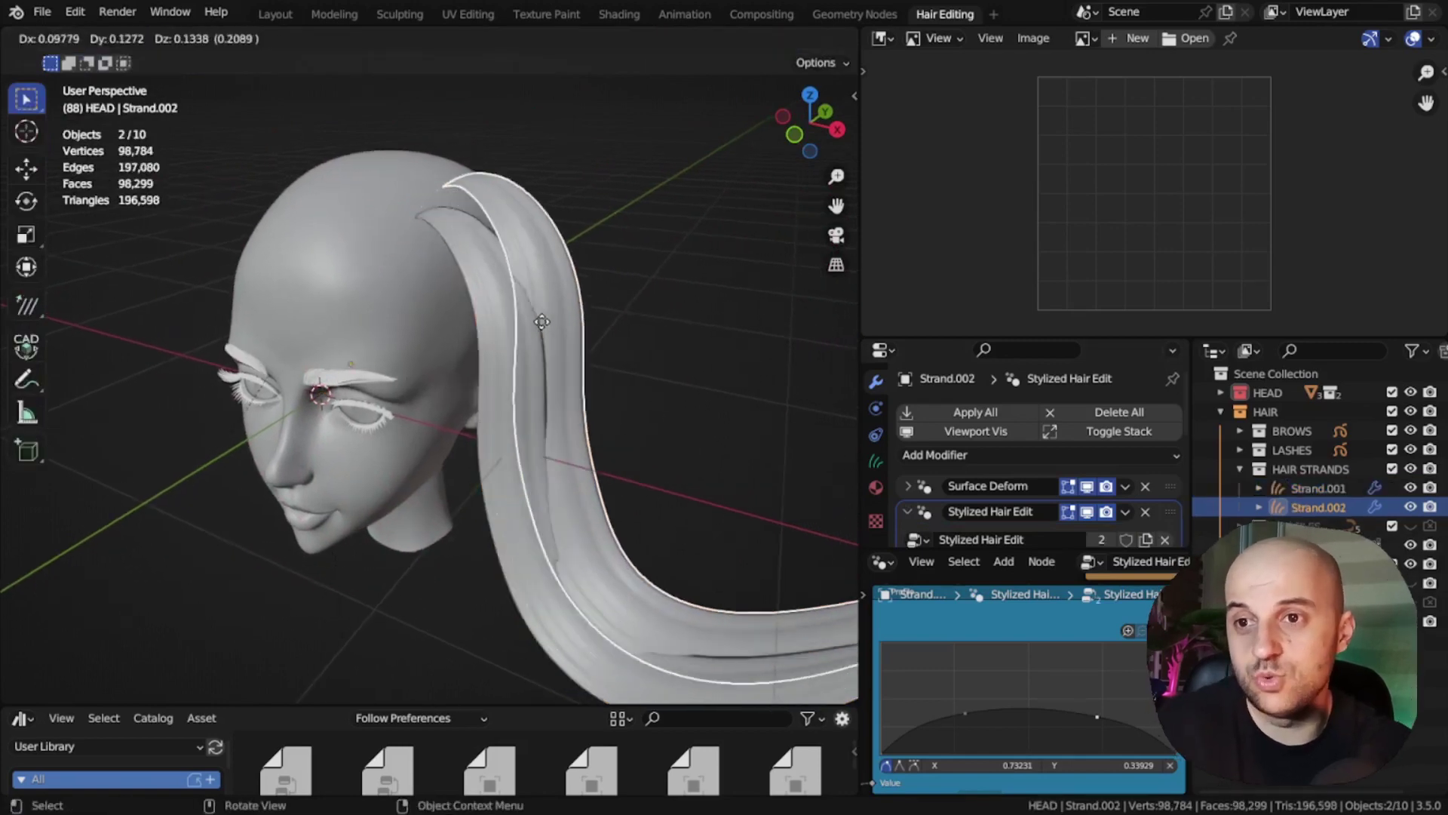
right_click(596, 276)
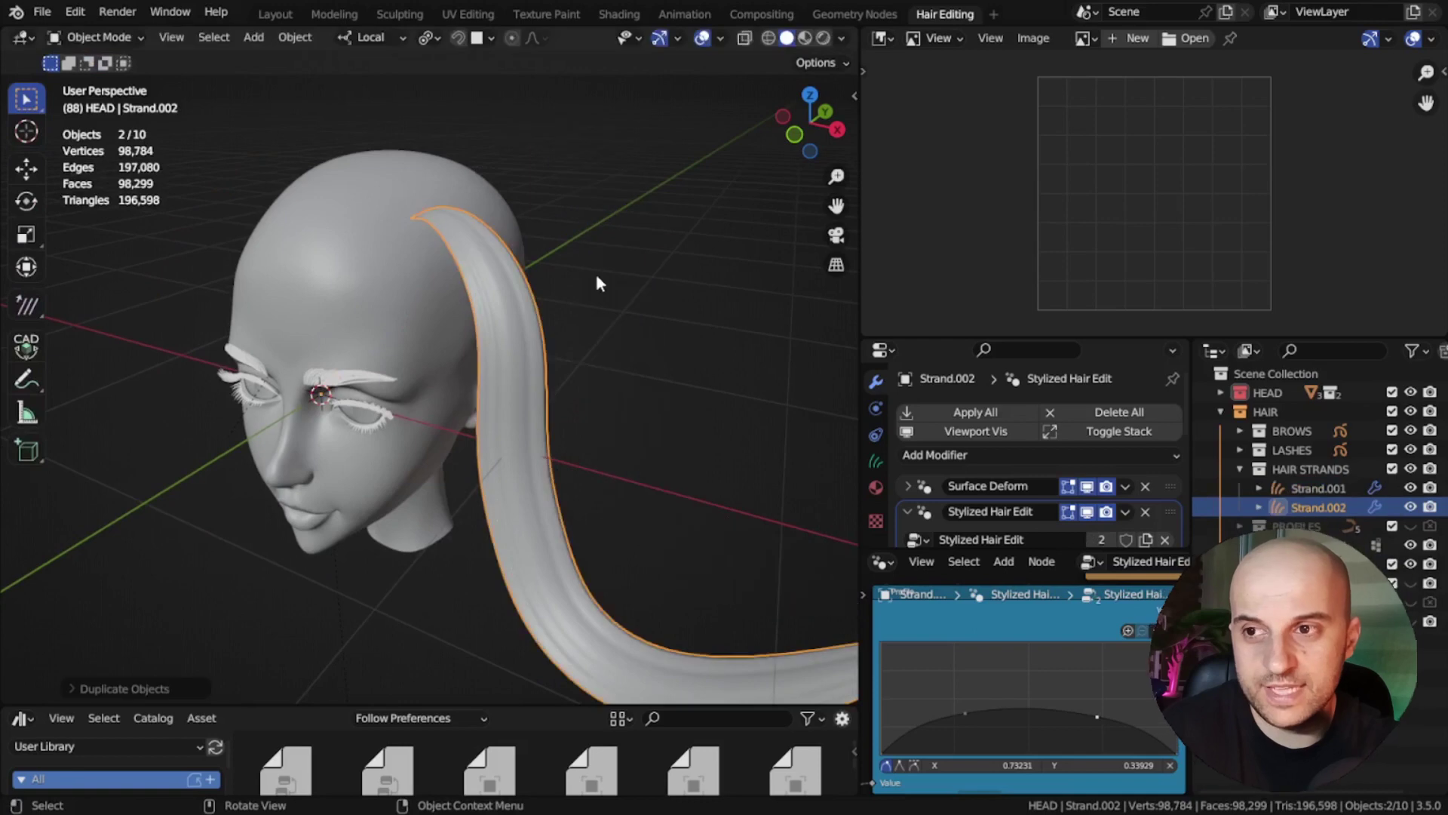
Step: In Sculpt Mode, use the Slide brush to move the duplicated strand's root across the scalp toward the forehead
key("ctrl+Tab")
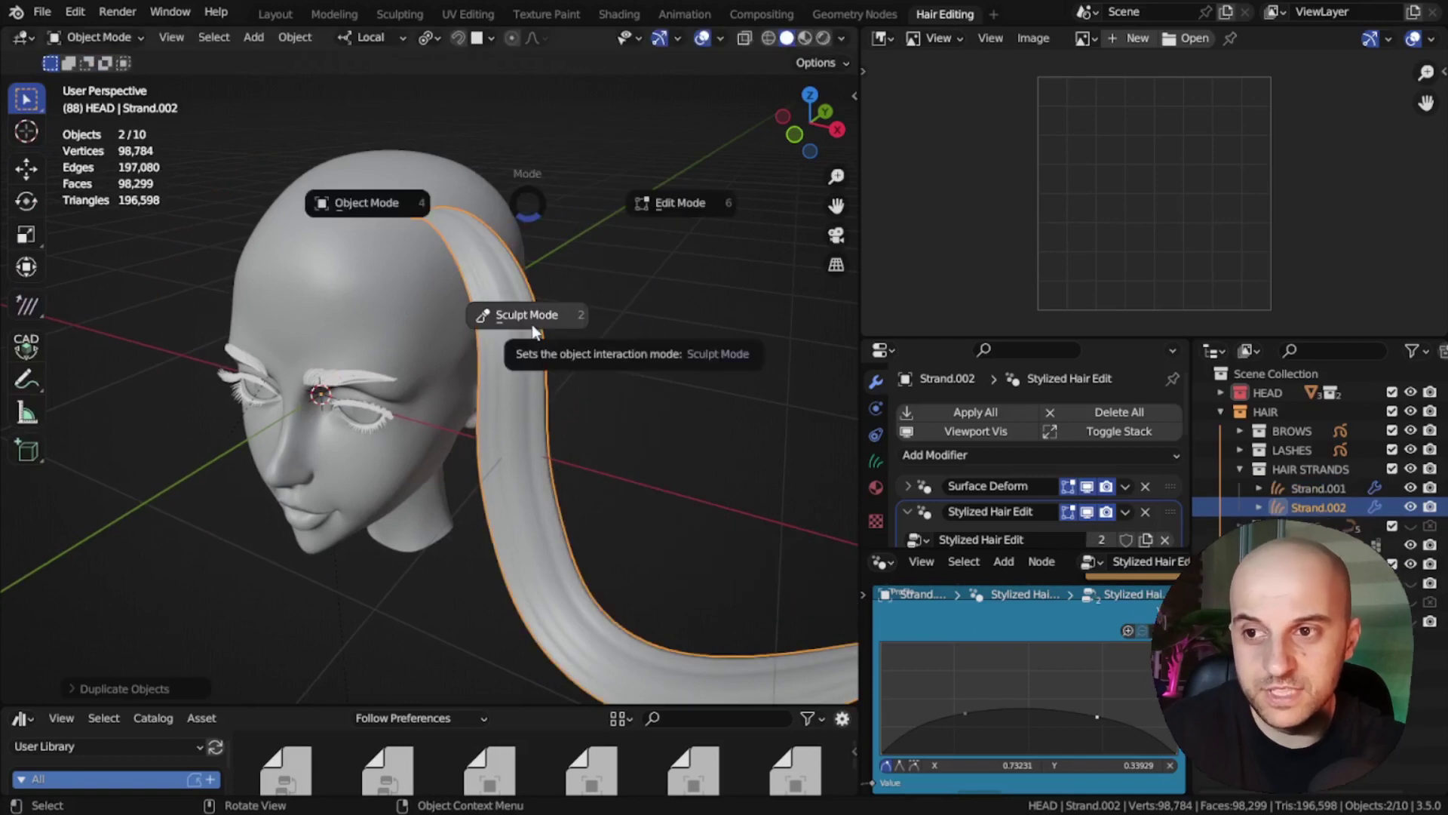
left_click(521, 315)
key("shift+space")
left_click(444, 506)
middle_click_drag(469, 477, 483, 370)
left_click_drag(491, 183, 396, 178)
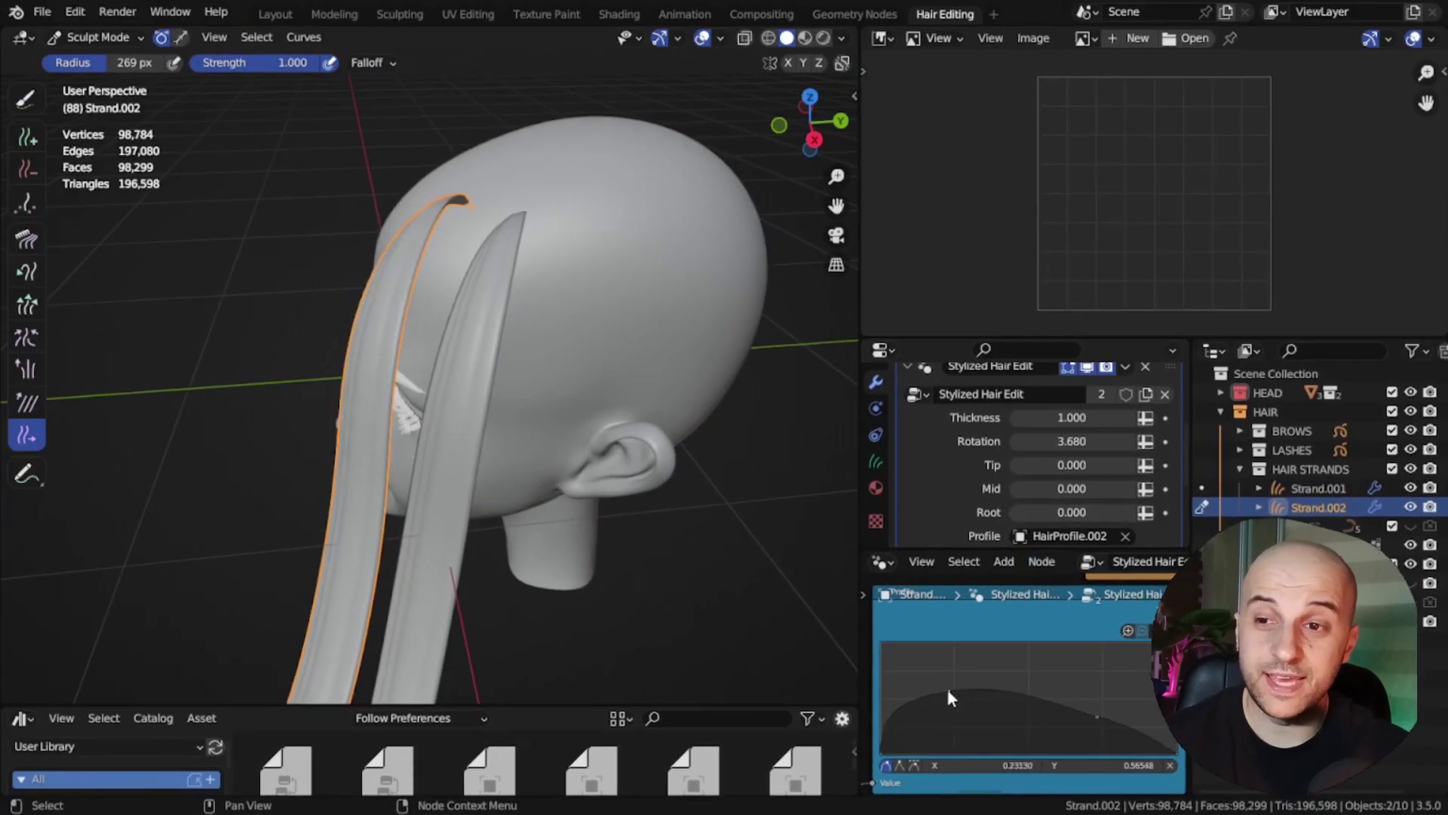
Step: Adjust the tip-side control point of the shared Stylized Hair Edit curve to refine the taper of both strands
middle_click_drag(650, 580, 989, 648)
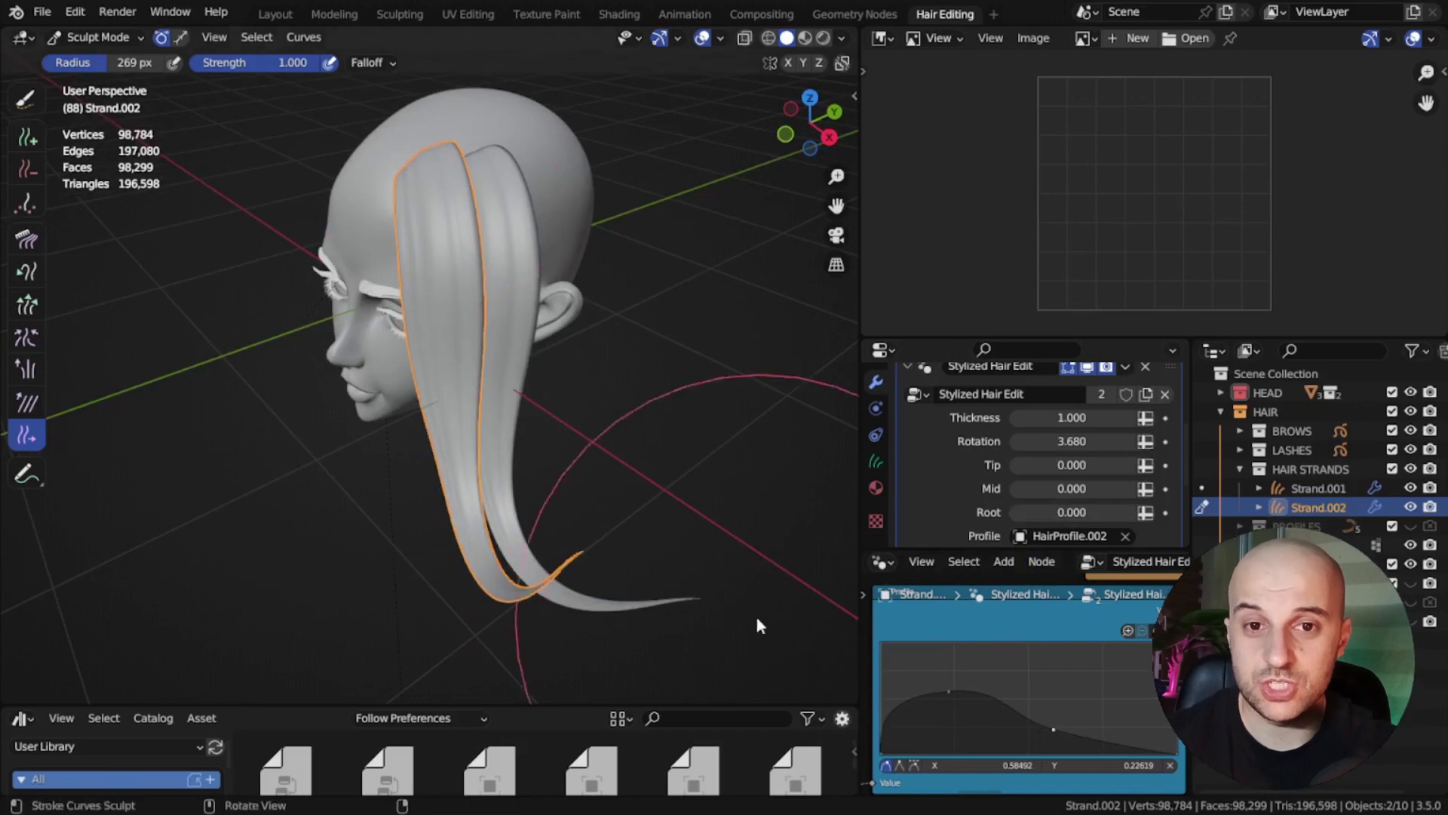
middle_click_drag(754, 612, 754, 662)
left_click_drag(1053, 729, 1046, 732)
Step: Make the duplicated strand's Stylized Hair Edit node group a single-user copy so its shape can be edited independently
scroll(1097, 456, "up", 1)
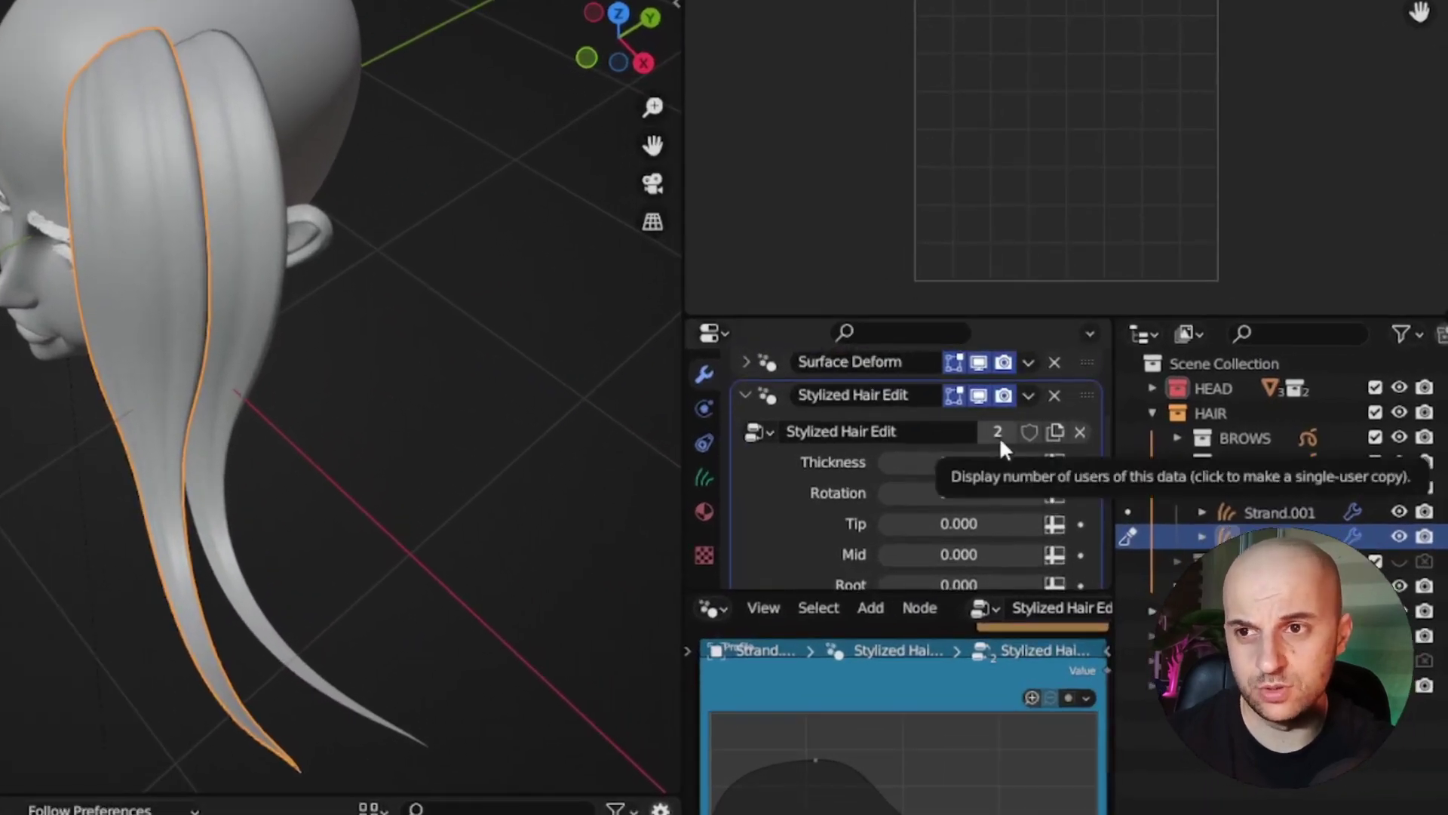
left_click(999, 437)
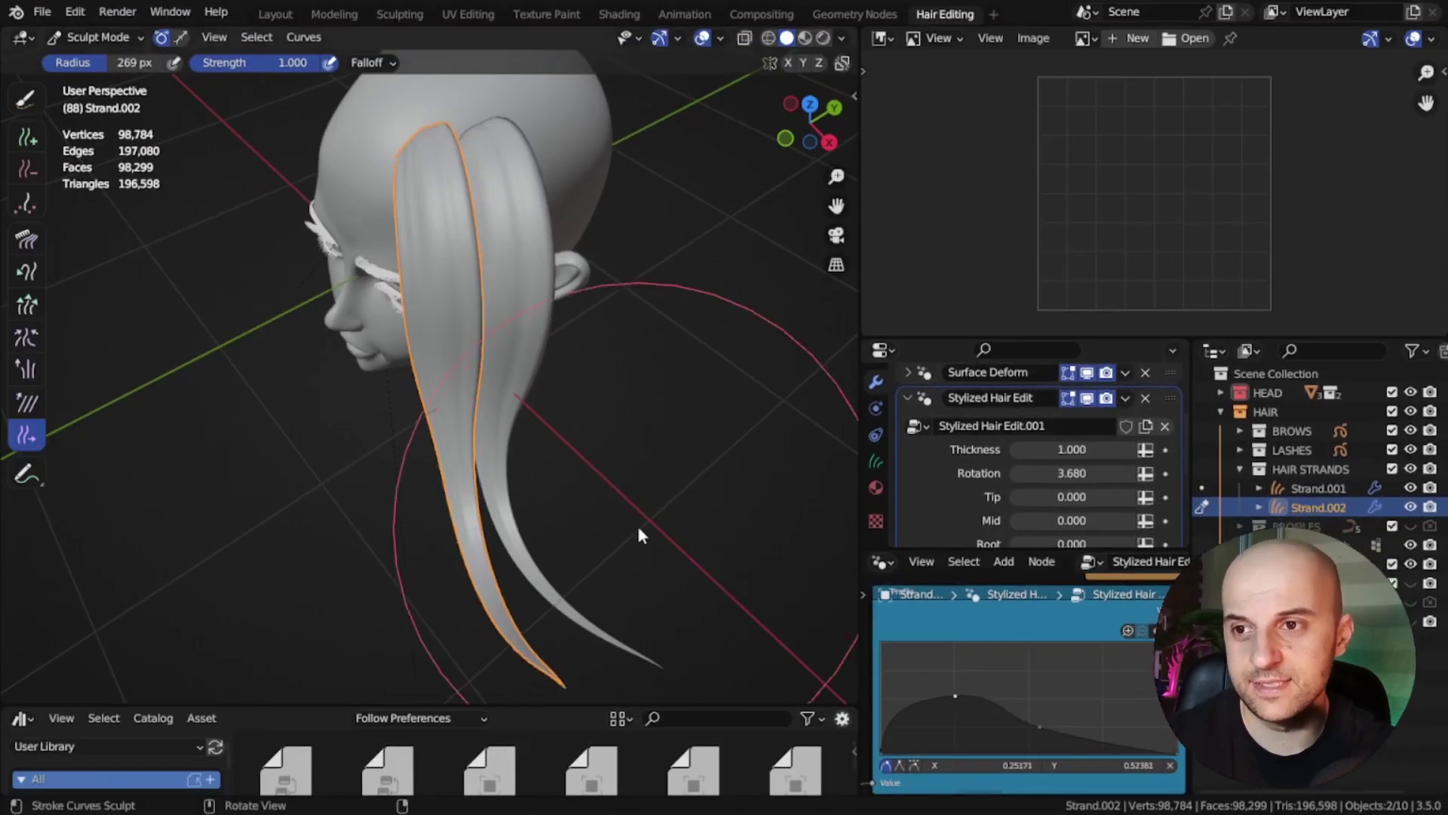
middle_click_drag(636, 523, 703, 537)
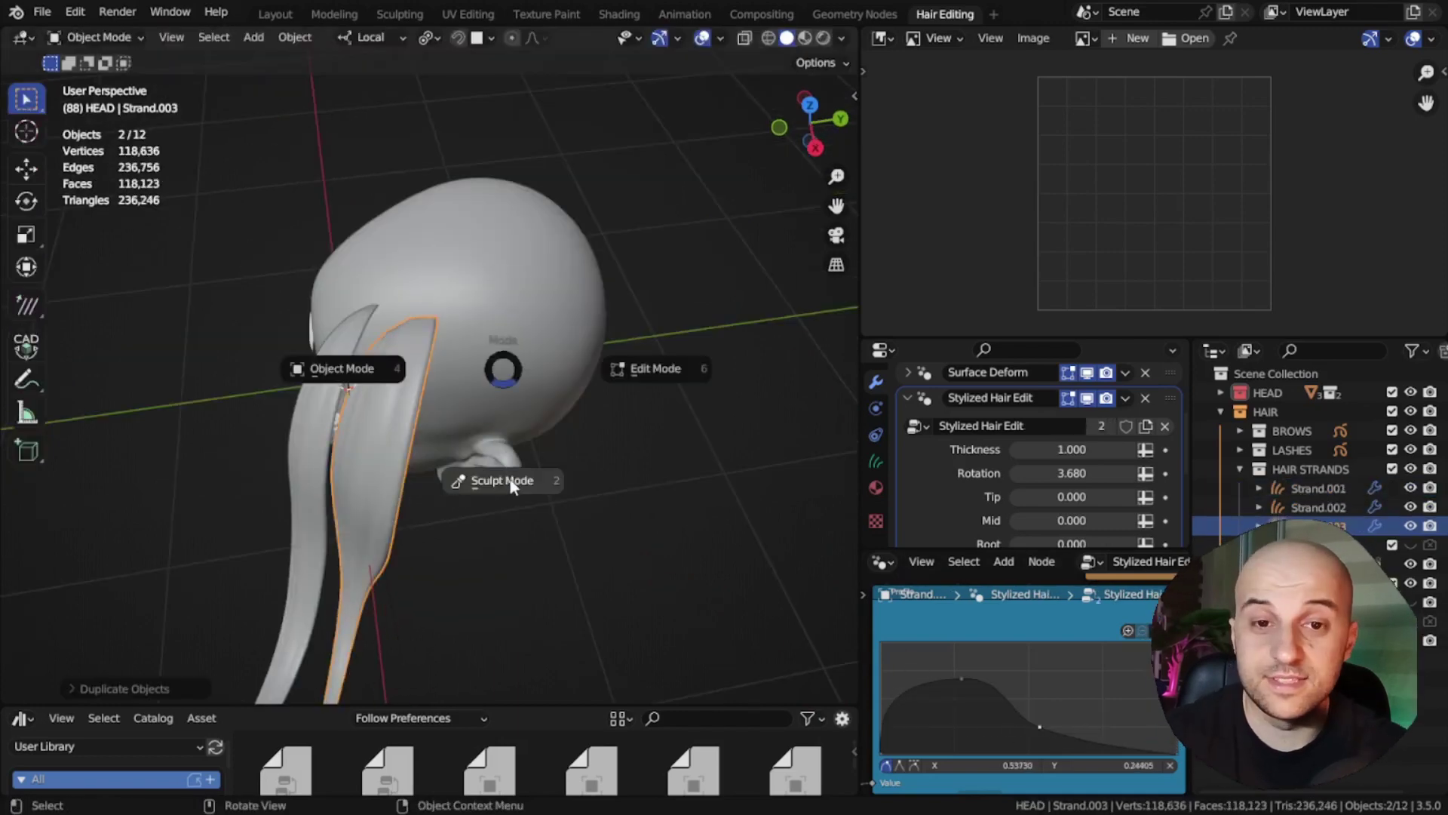
Step: Create two more duplicated strands, moving each root along the scalp toward the back of the head with the Slide brush in Sculpt Mode
left_click(501, 480)
key("shift+space")
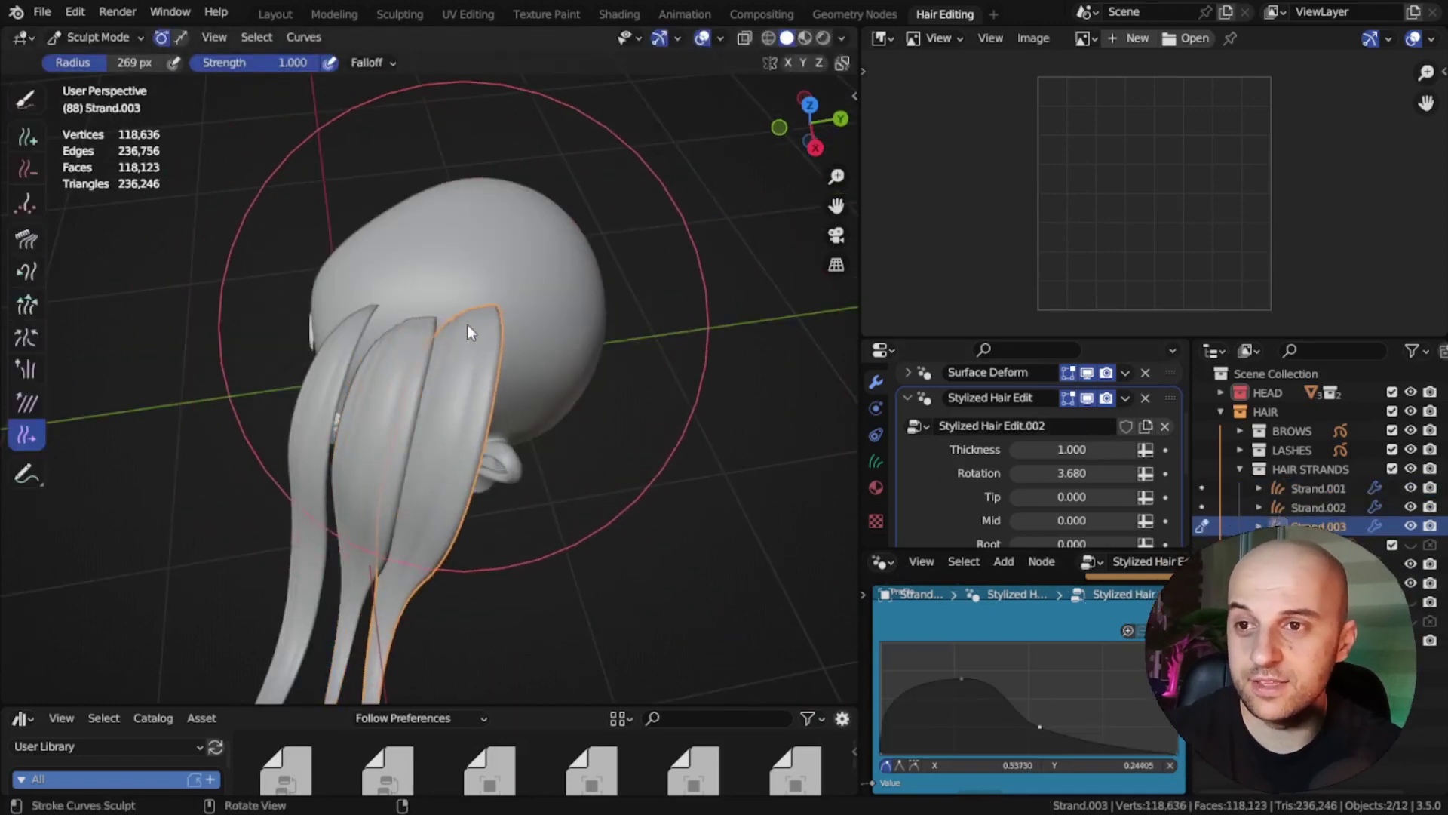
key("ctrl+Tab")
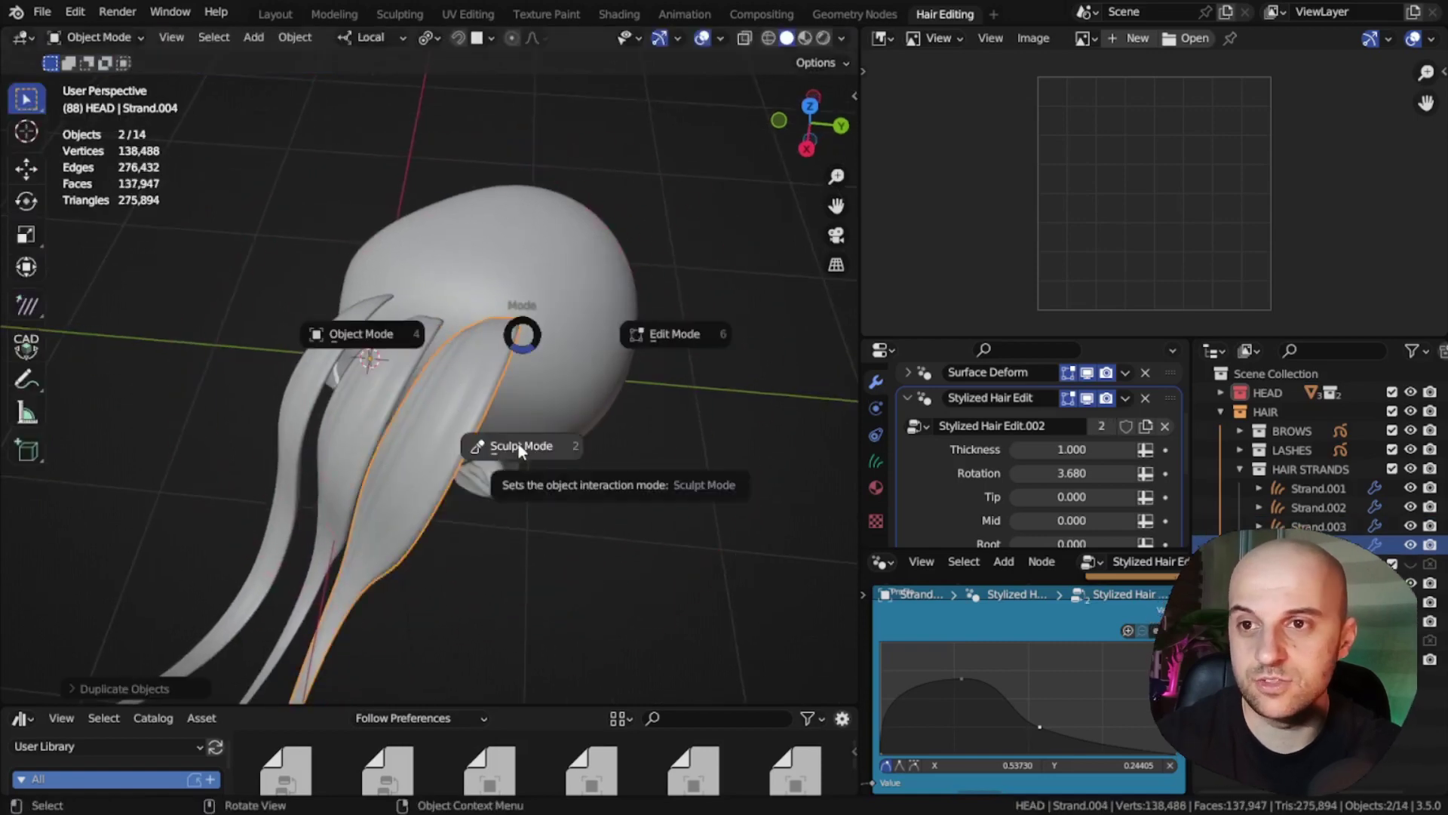
left_click(518, 445)
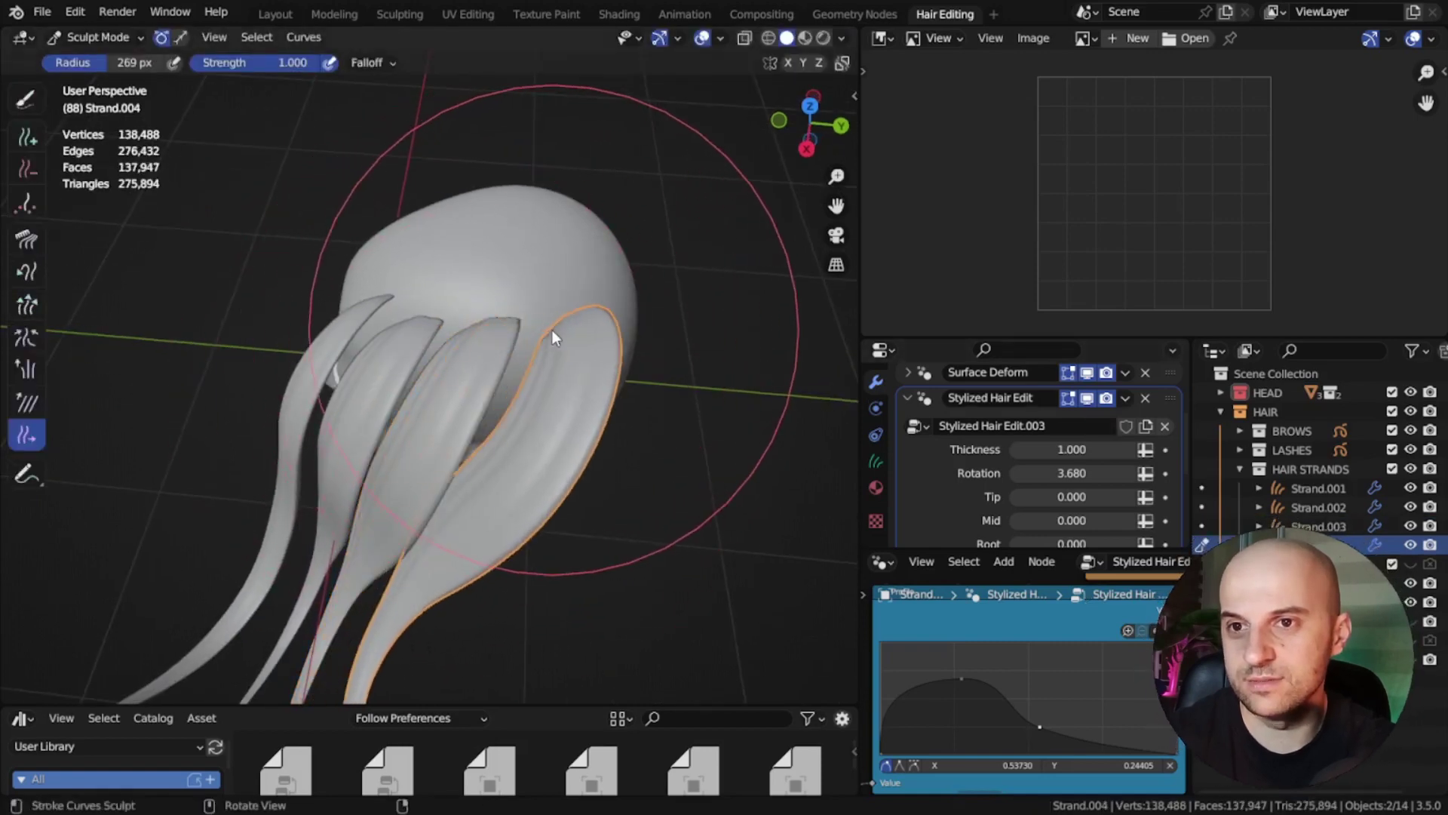
Step: Use the Snake Hook brush to bend the lower end of the rearmost strand outward, away from the head
mouse_move(552, 329)
middle_mouse_down()
mouse_move(500, 390)
mouse_move(555, 632)
mouse_move(735, 587)
middle_mouse_up()
key("shift+space")
left_click(666, 579)
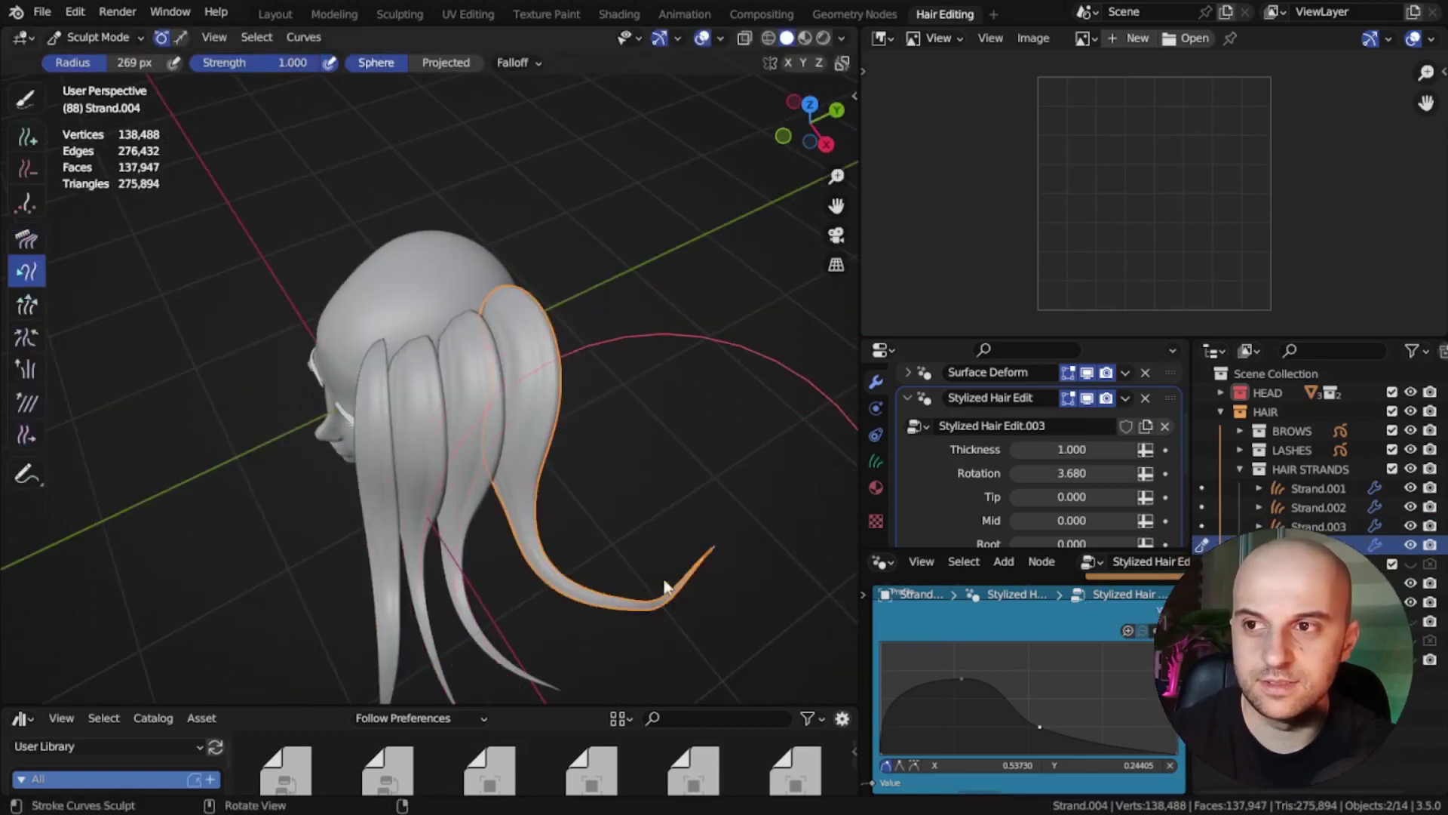
left_click_drag(666, 586, 644, 560, "ctrl")
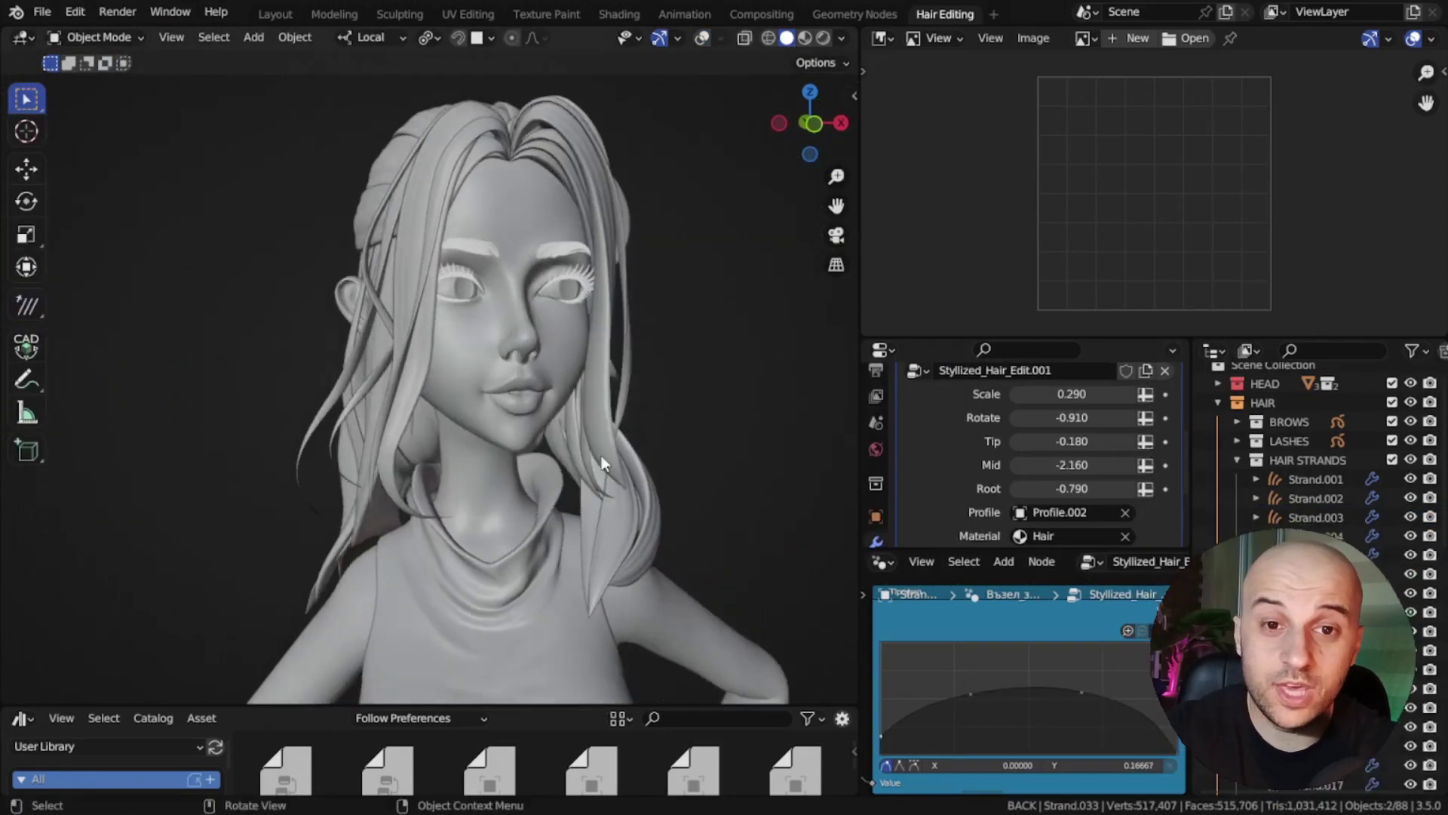
Step: Examine the finished hairstyle and select individual front and side strands to inspect their shapes and modifier settings
middle_click_drag(600, 456, 596, 422)
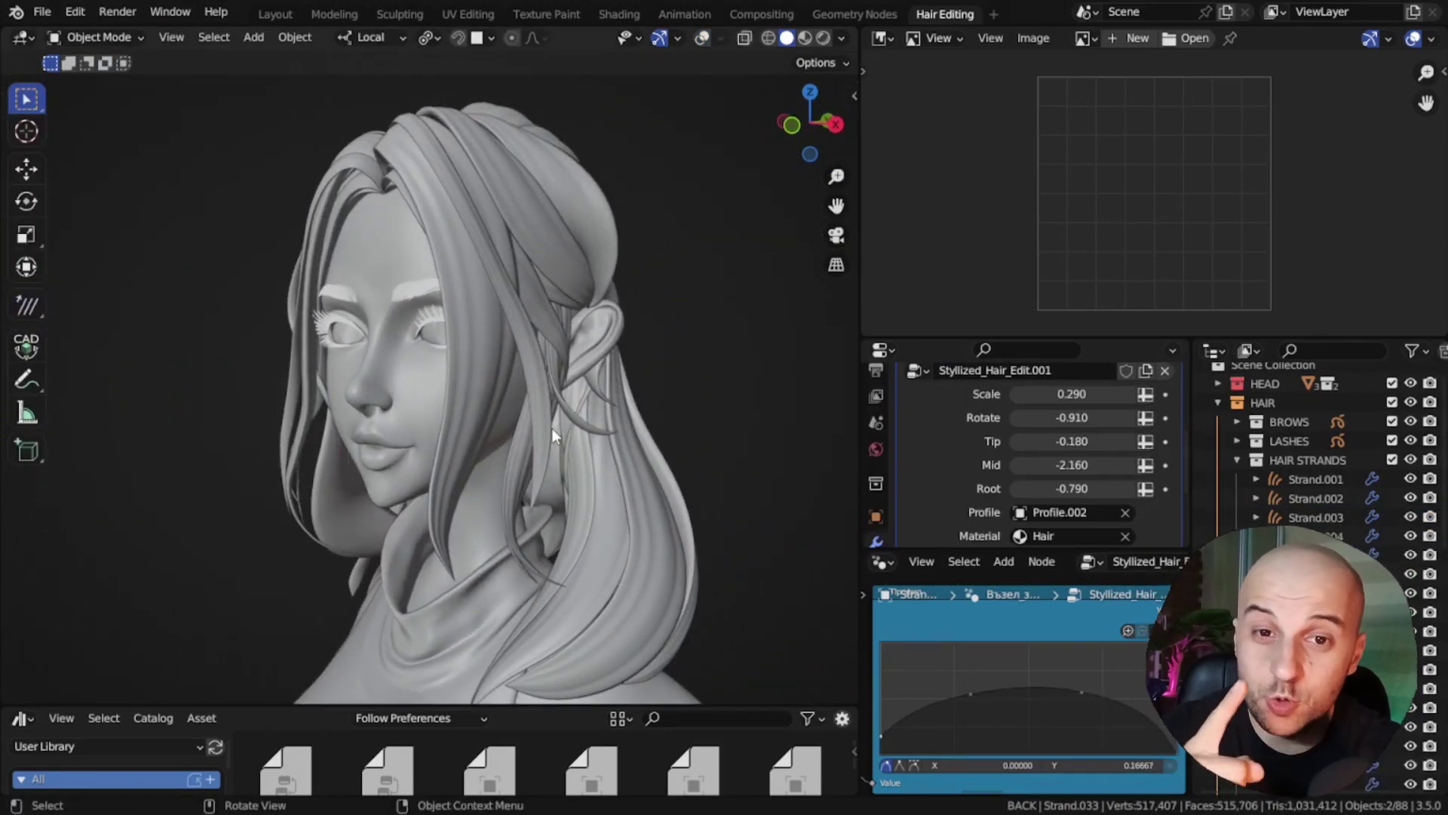
key("shift+alt+z")
scroll(1059, 433, "down", 4)
left_click(483, 340)
scroll(527, 302, "up", 2)
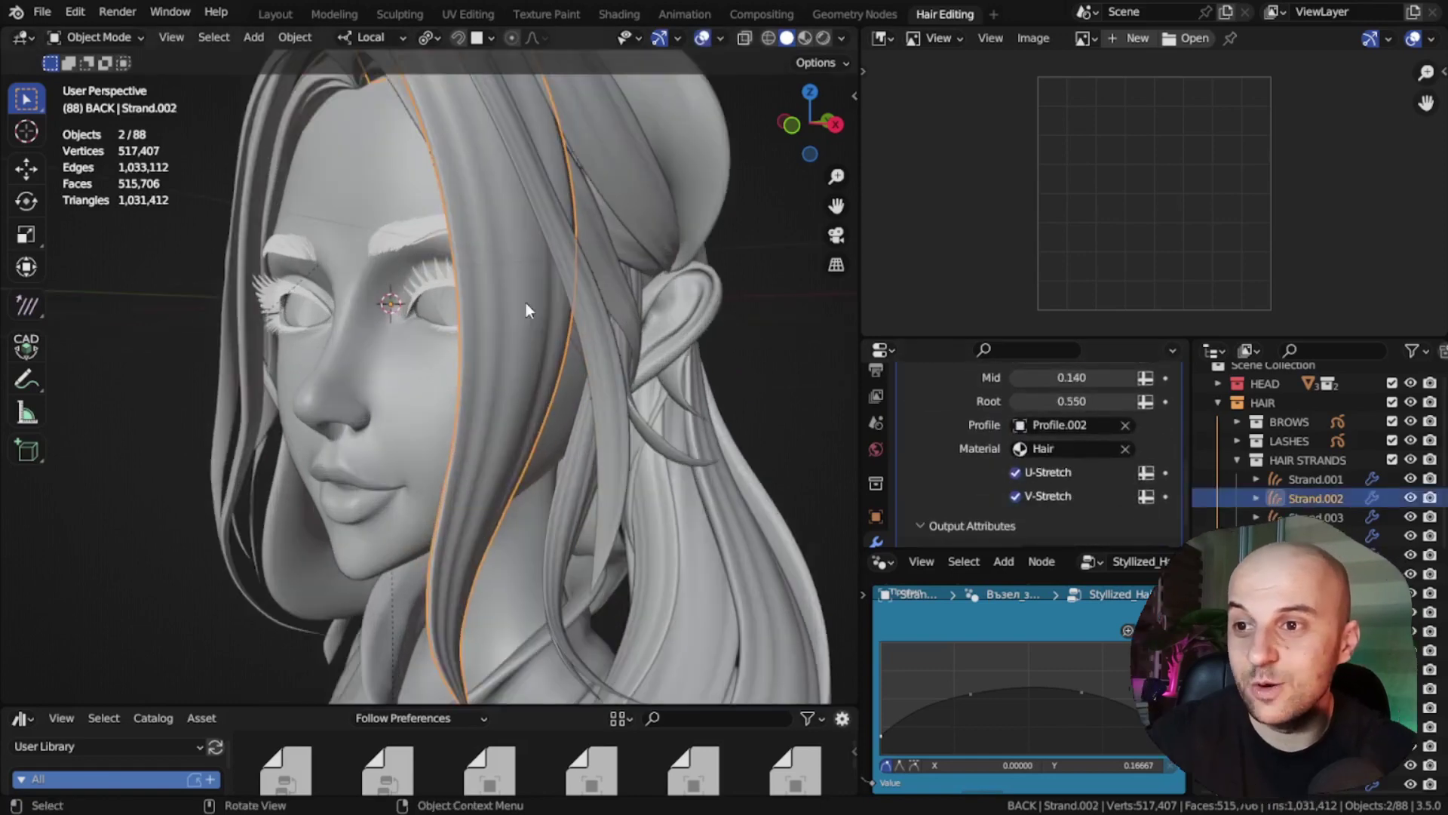
middle_click_drag(581, 305, 522, 416)
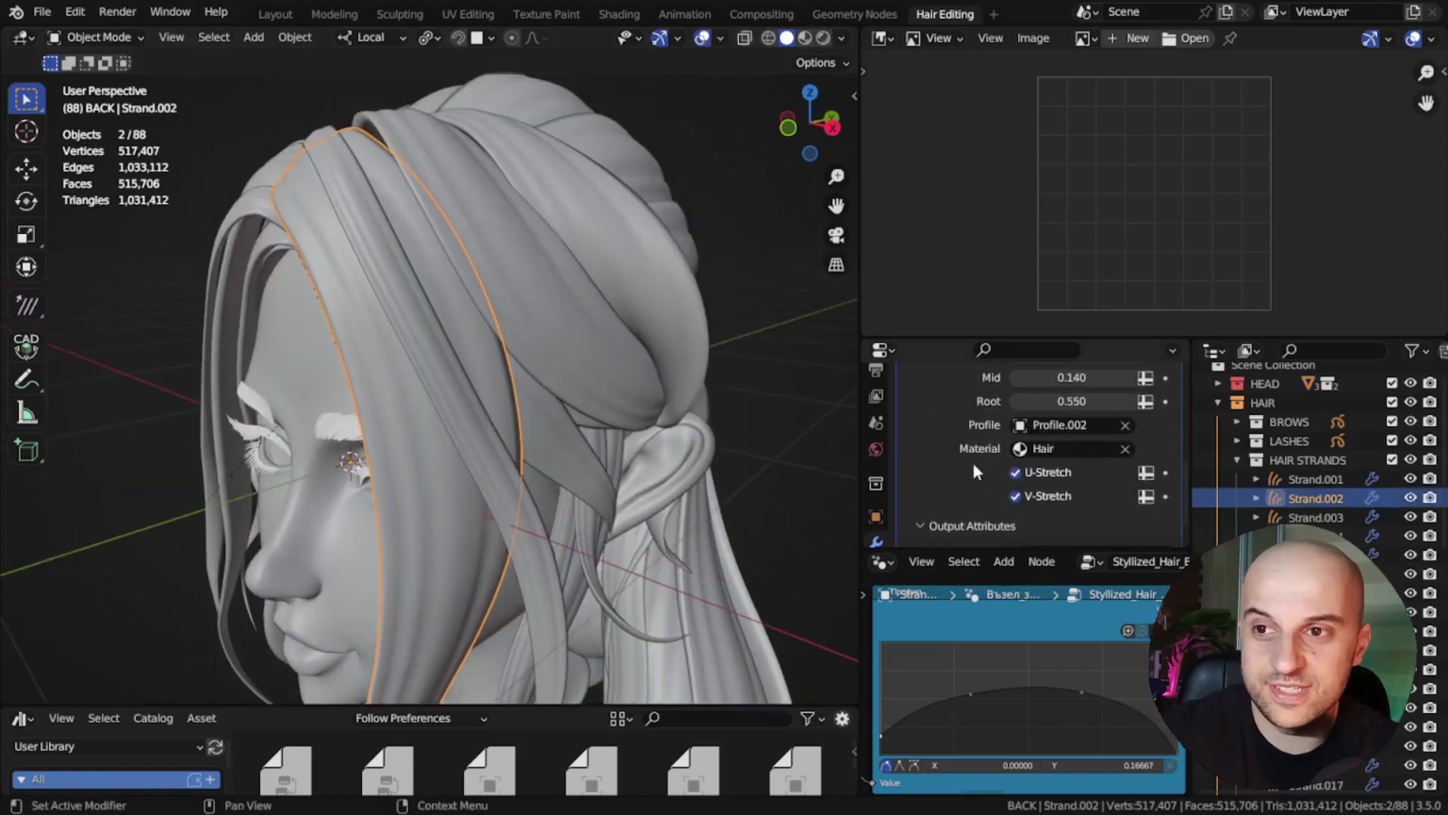
left_click(629, 385)
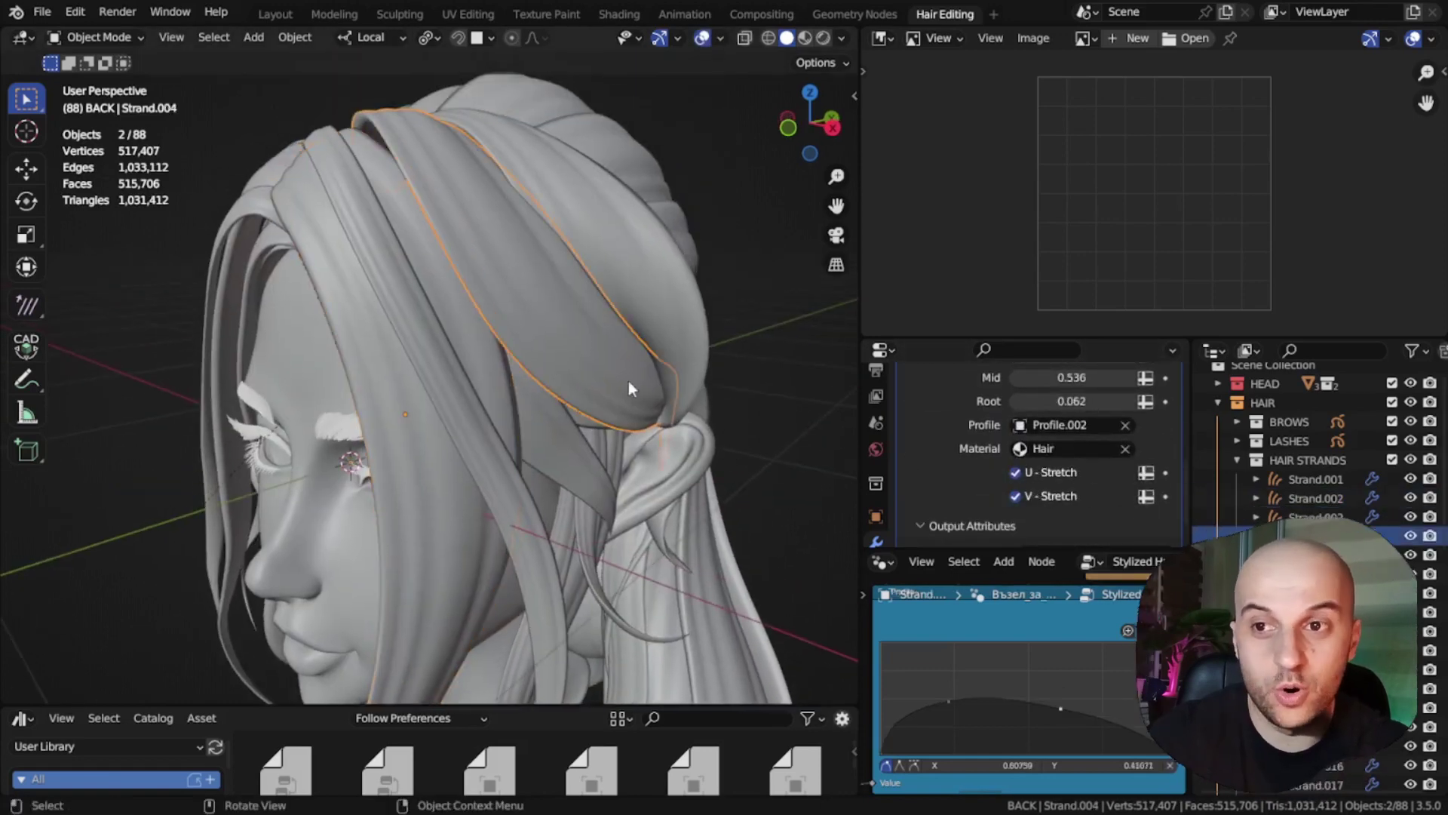
left_click(685, 338)
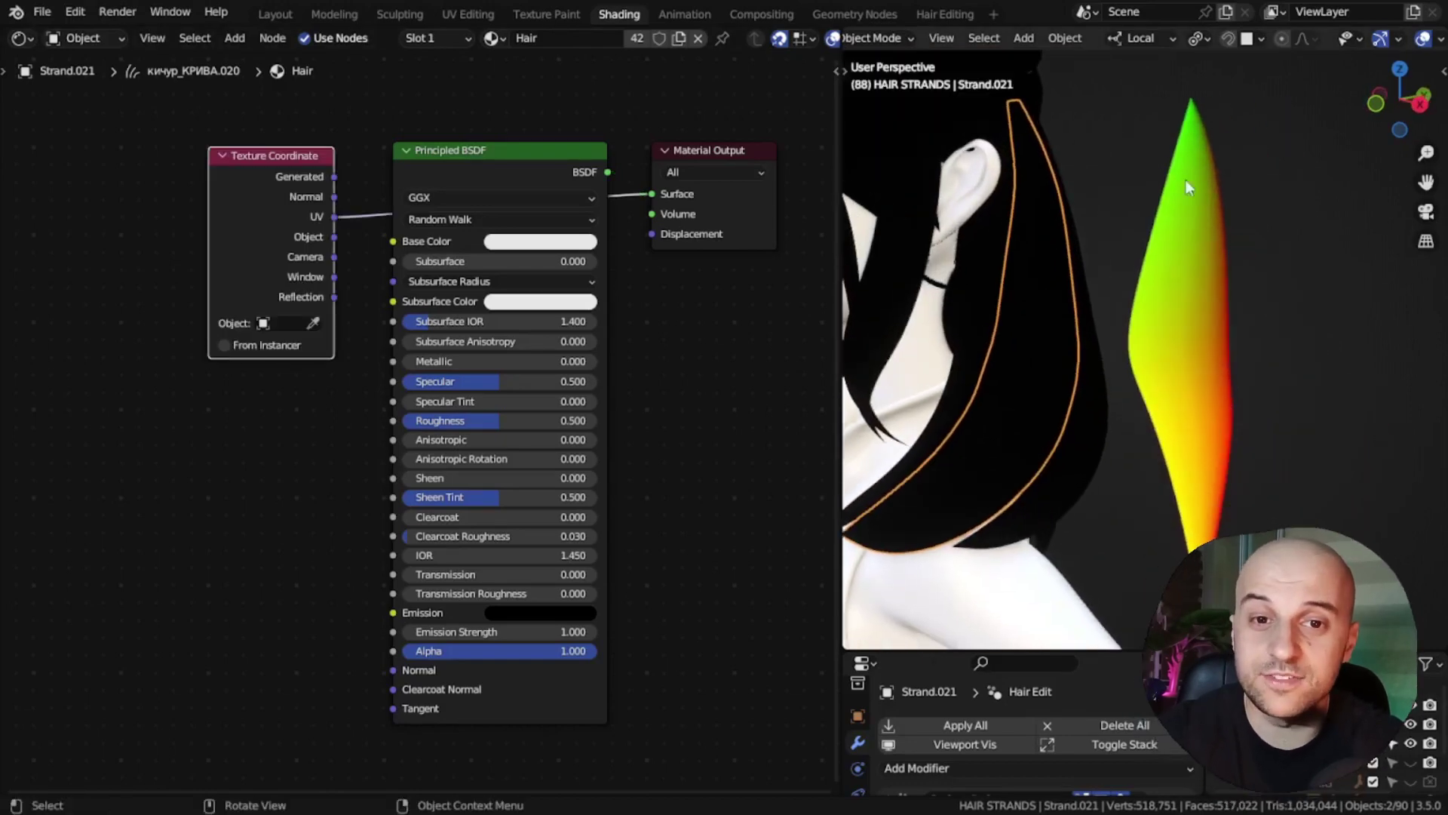
Step: Compare how the Texture Coordinate UV output shades the standalone NURBS path strand and the hair-curve strands
middle_click_drag(1079, 425, 1202, 391)
left_click(1217, 369)
middle_click_drag(1134, 436, 1329, 469)
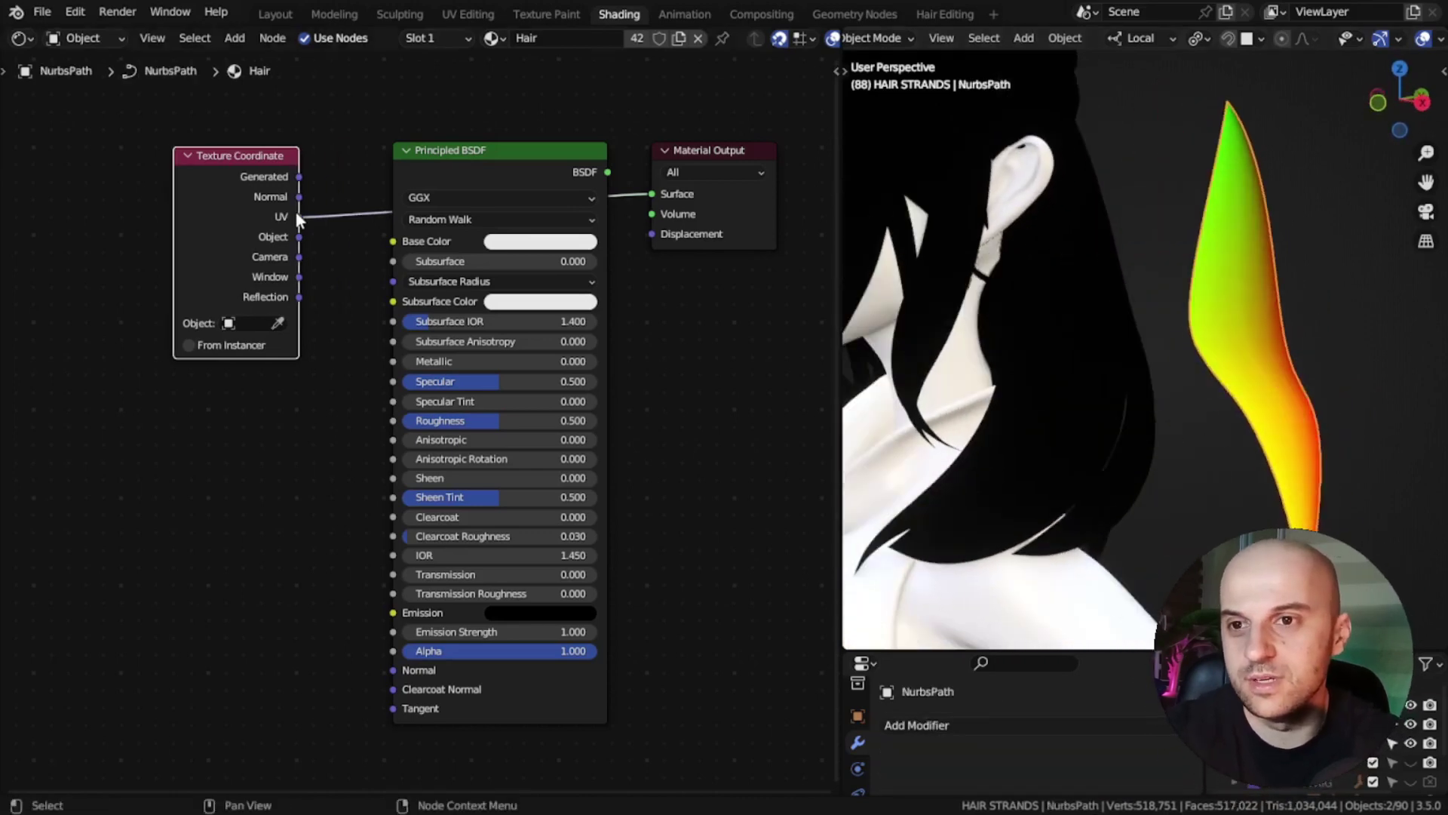
left_click_drag(365, 179, 365, 181)
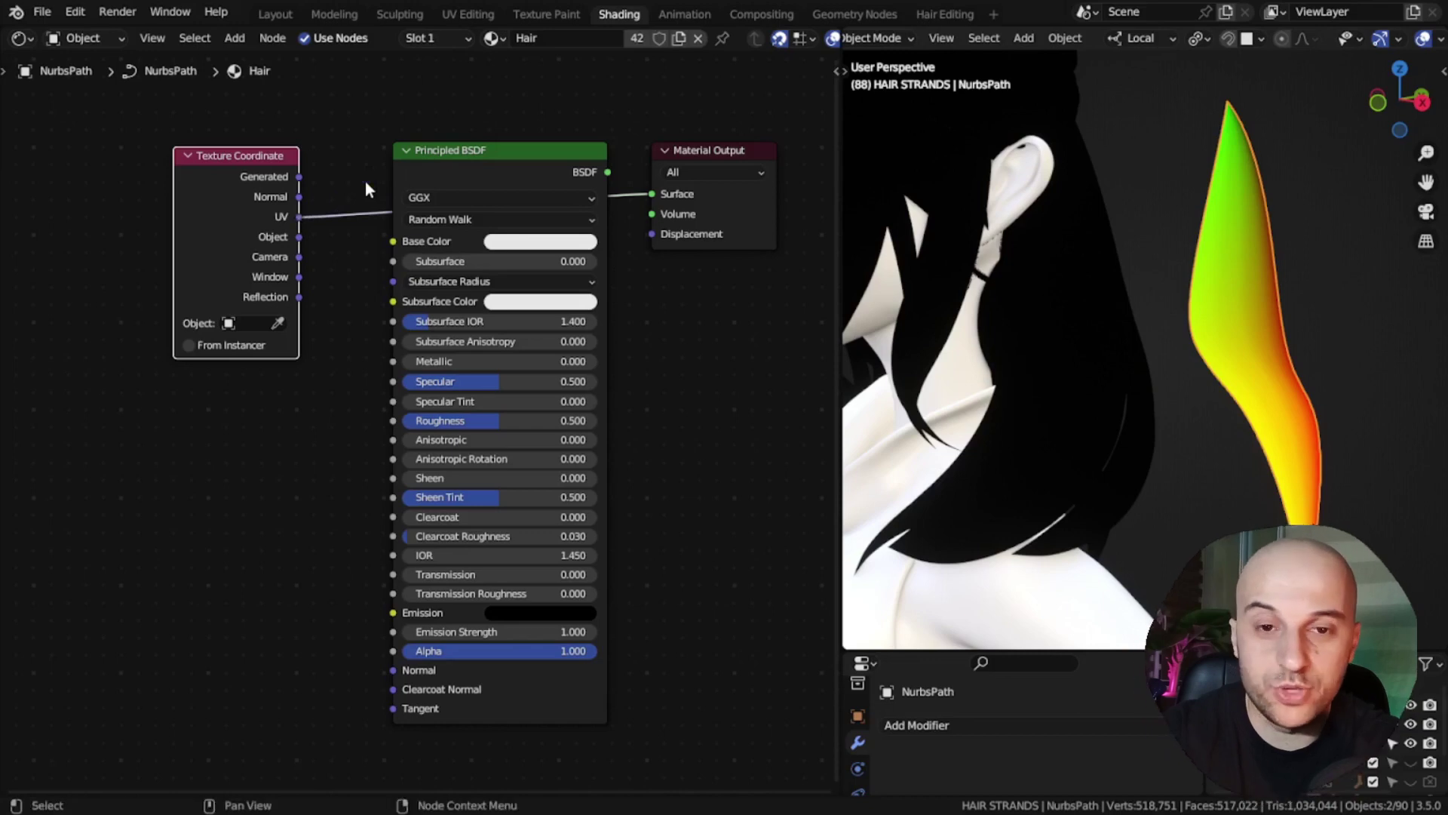
left_click_drag(226, 158, 265, 173)
middle_click_drag(1012, 399, 1146, 413)
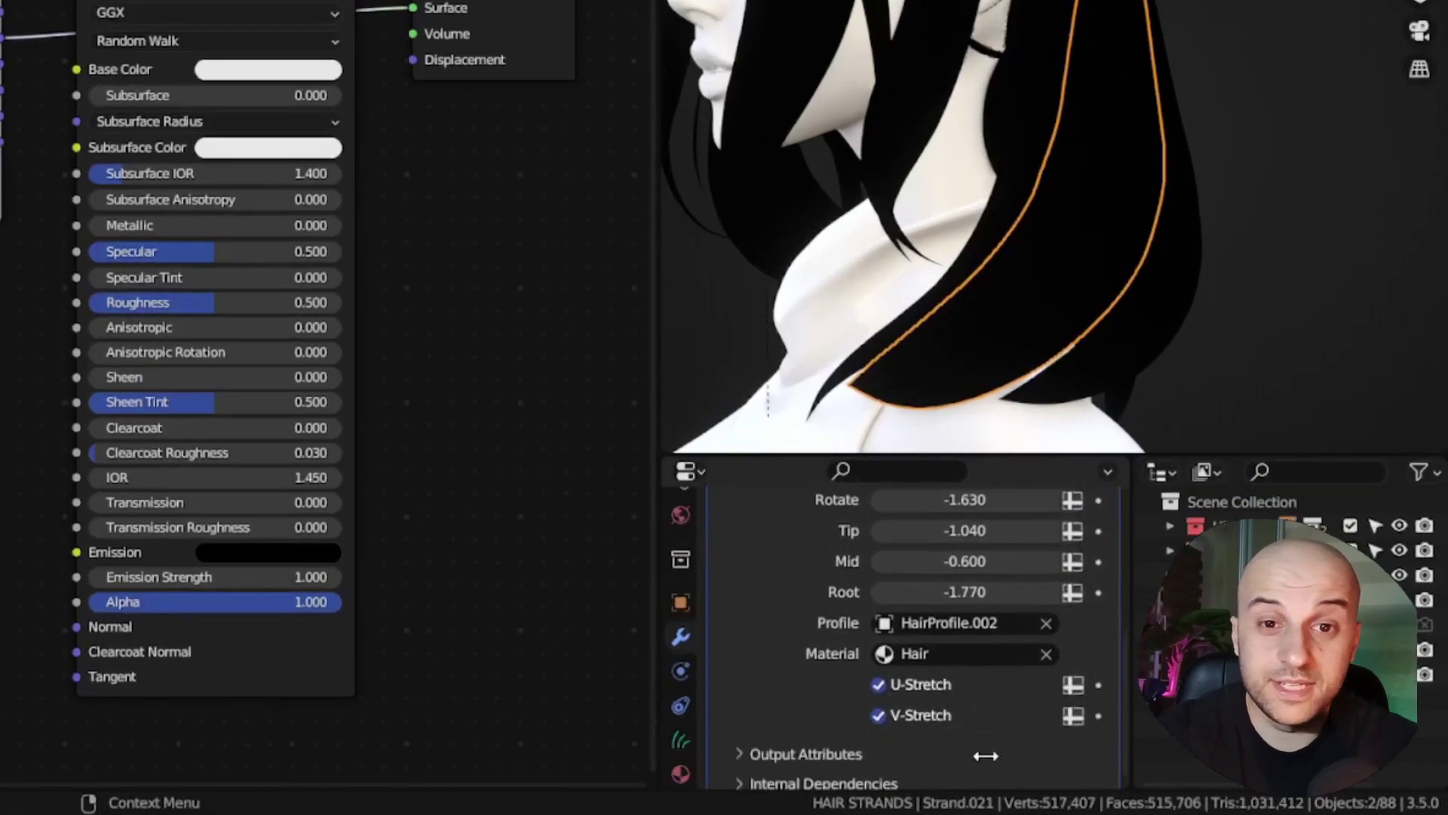
Step: Reveal the Output Attributes of the selected strand's hair modifier and check its UV Name
scroll(872, 721, "down", 1)
left_click(845, 740)
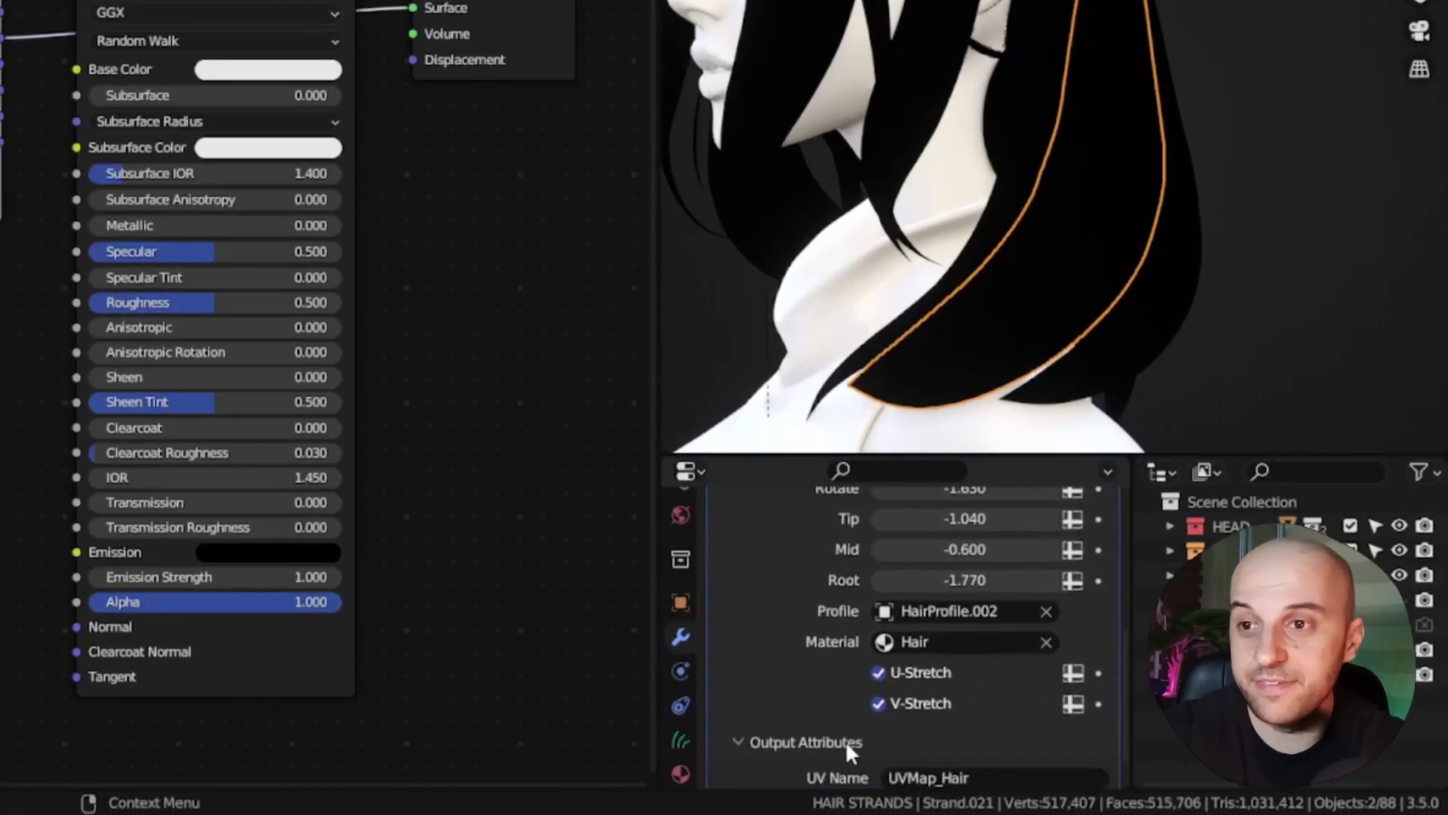
scroll(830, 740, "down", 1)
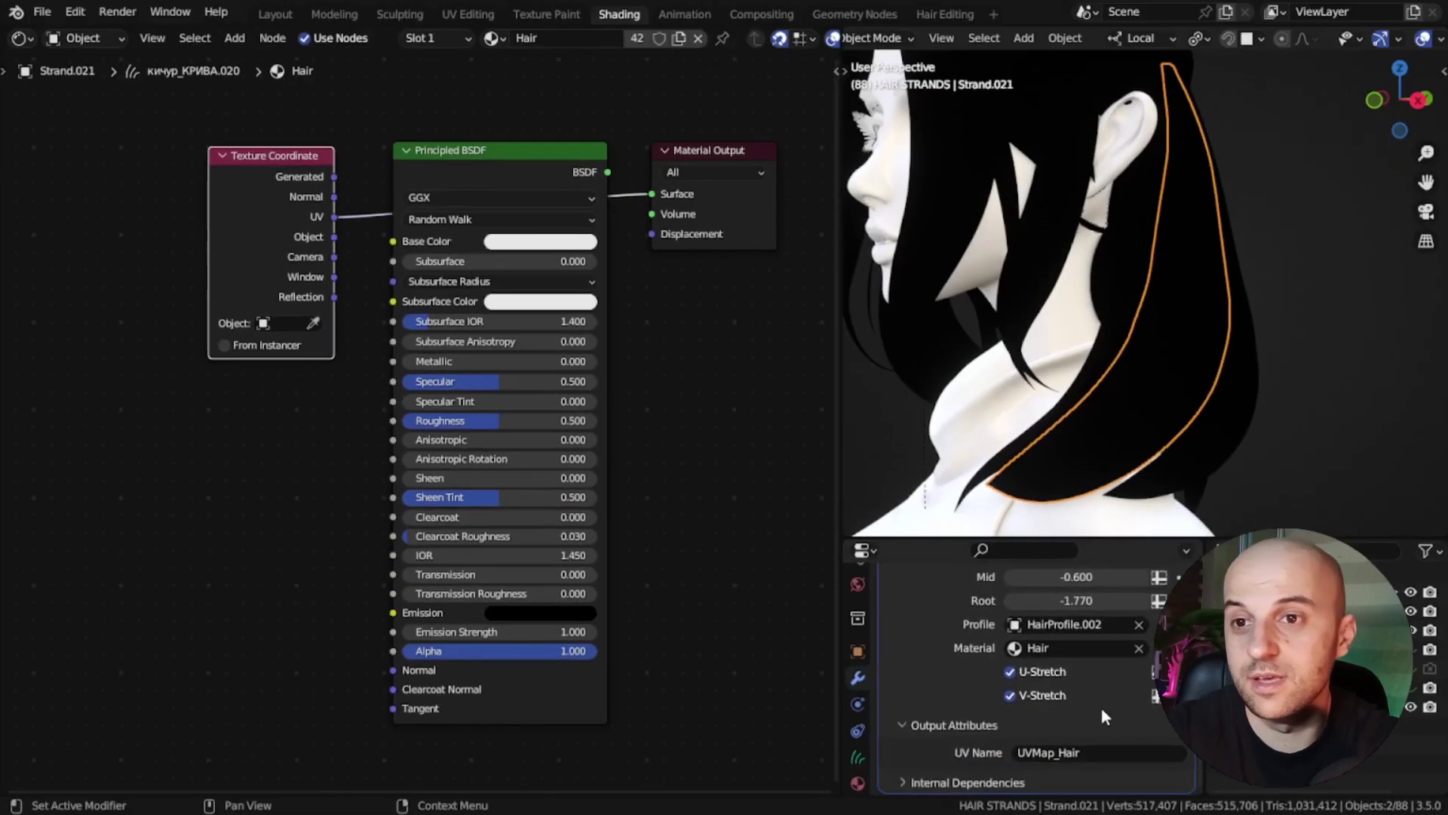
Step: Replace the Texture Coordinate node in the Hair material with an Attribute node placed beside the Principled BSDF
middle_click_drag(259, 463, 383, 473)
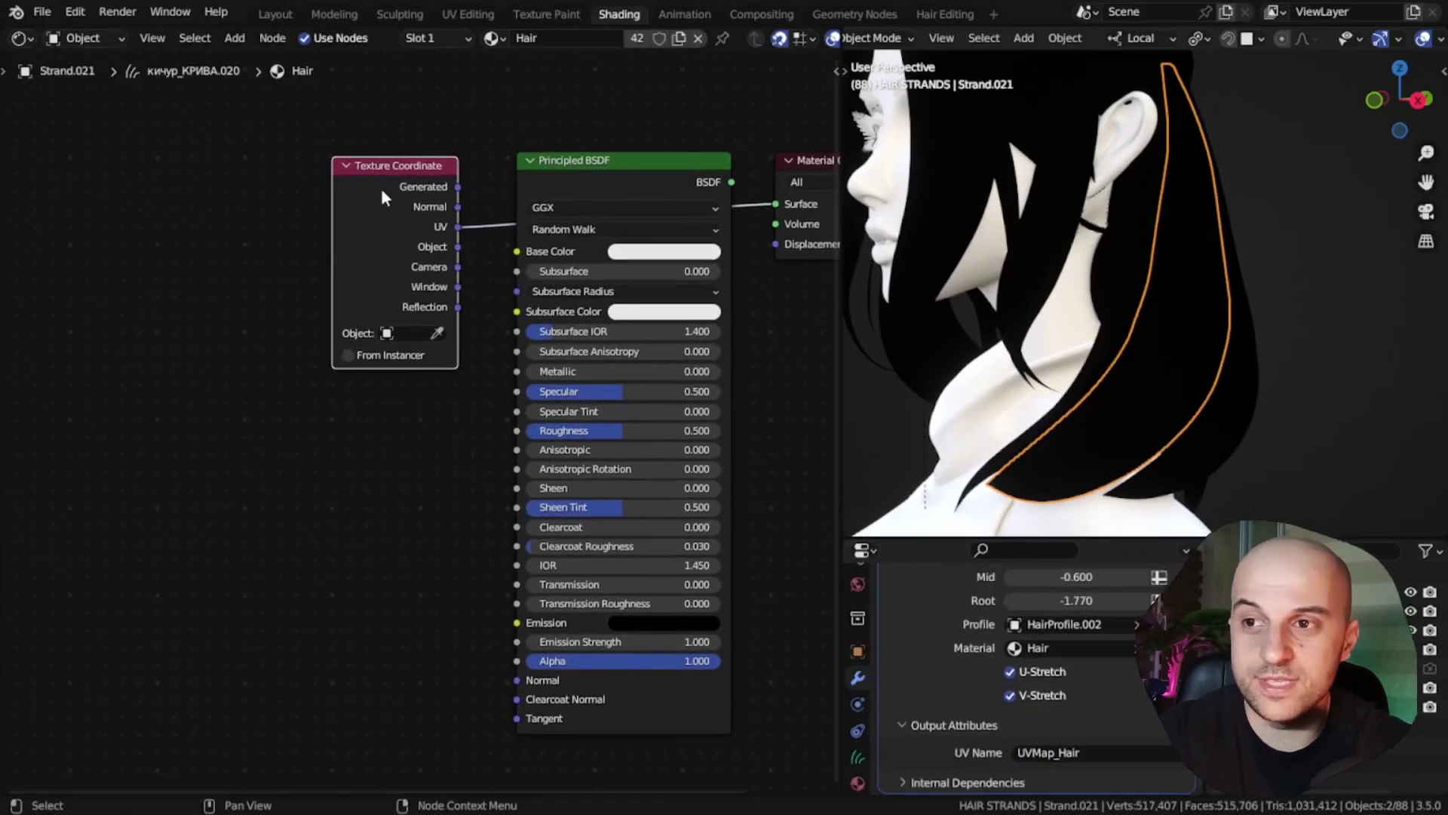
key("x")
key("Home")
key("shift+a")
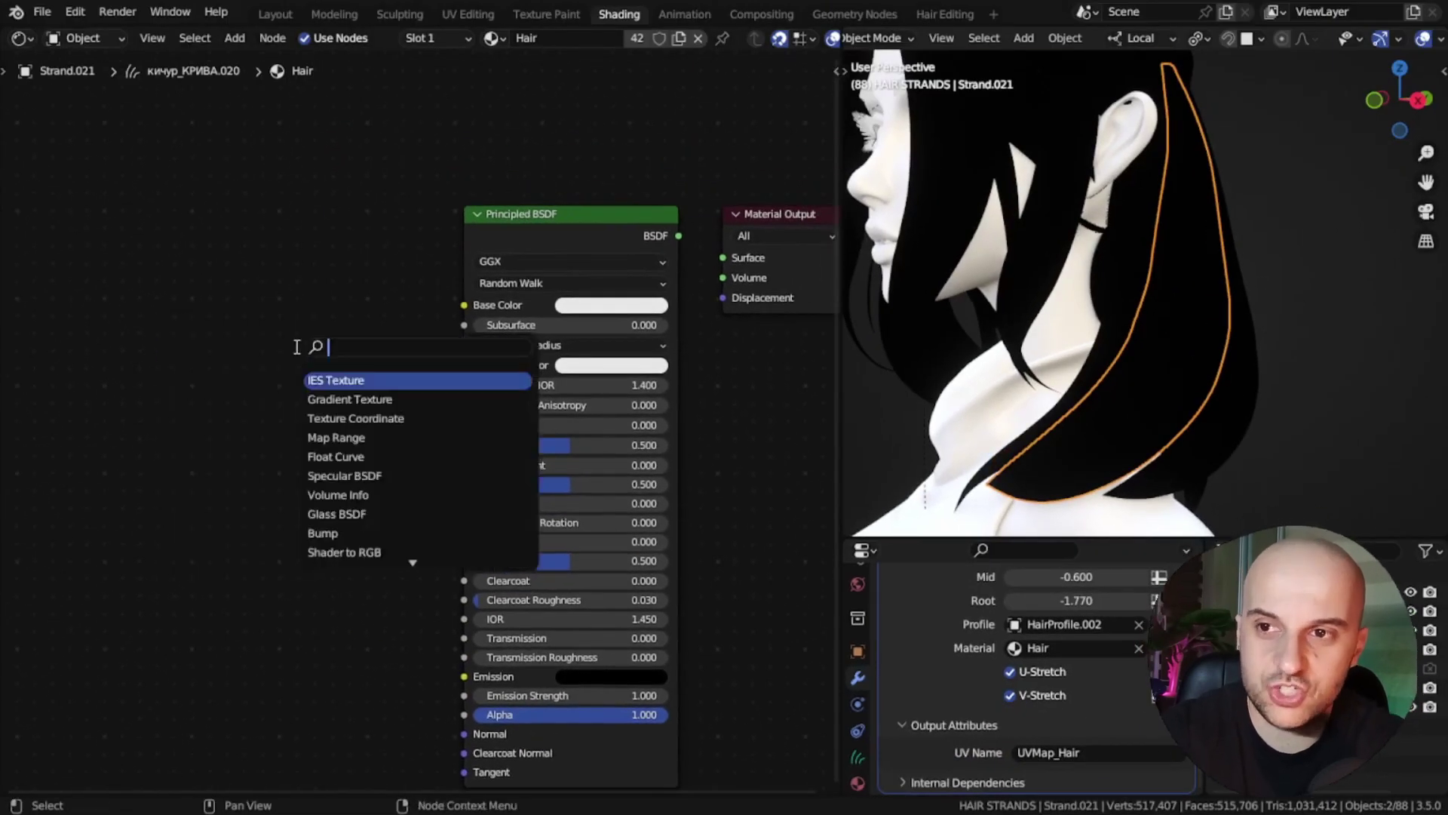
type("at")
key("Return")
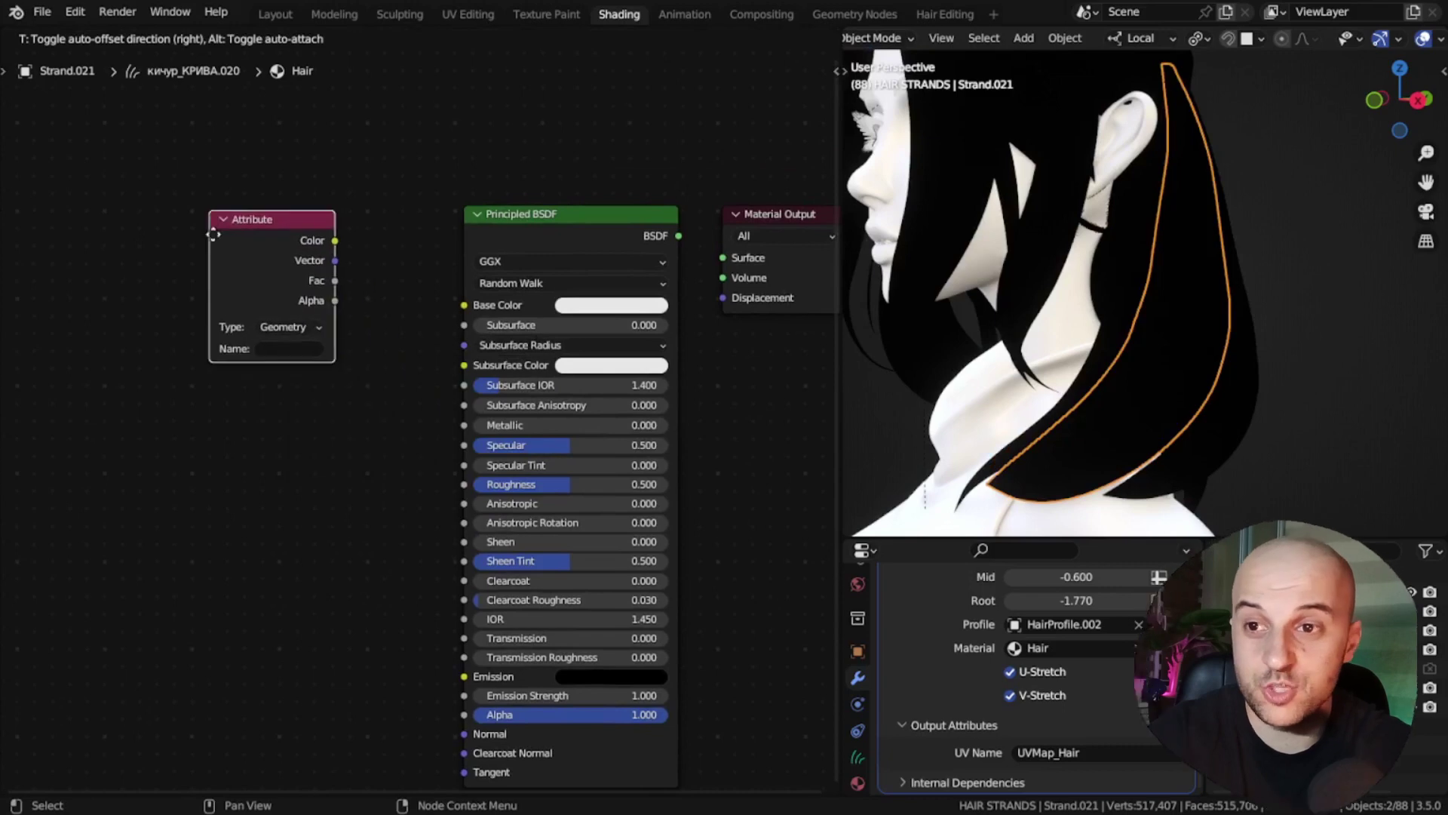
left_click(209, 226)
Step: Copy the modifier's UV name UVMap_Hair into the Attribute node's name and preview its Vector output on the hair
left_click(1099, 747)
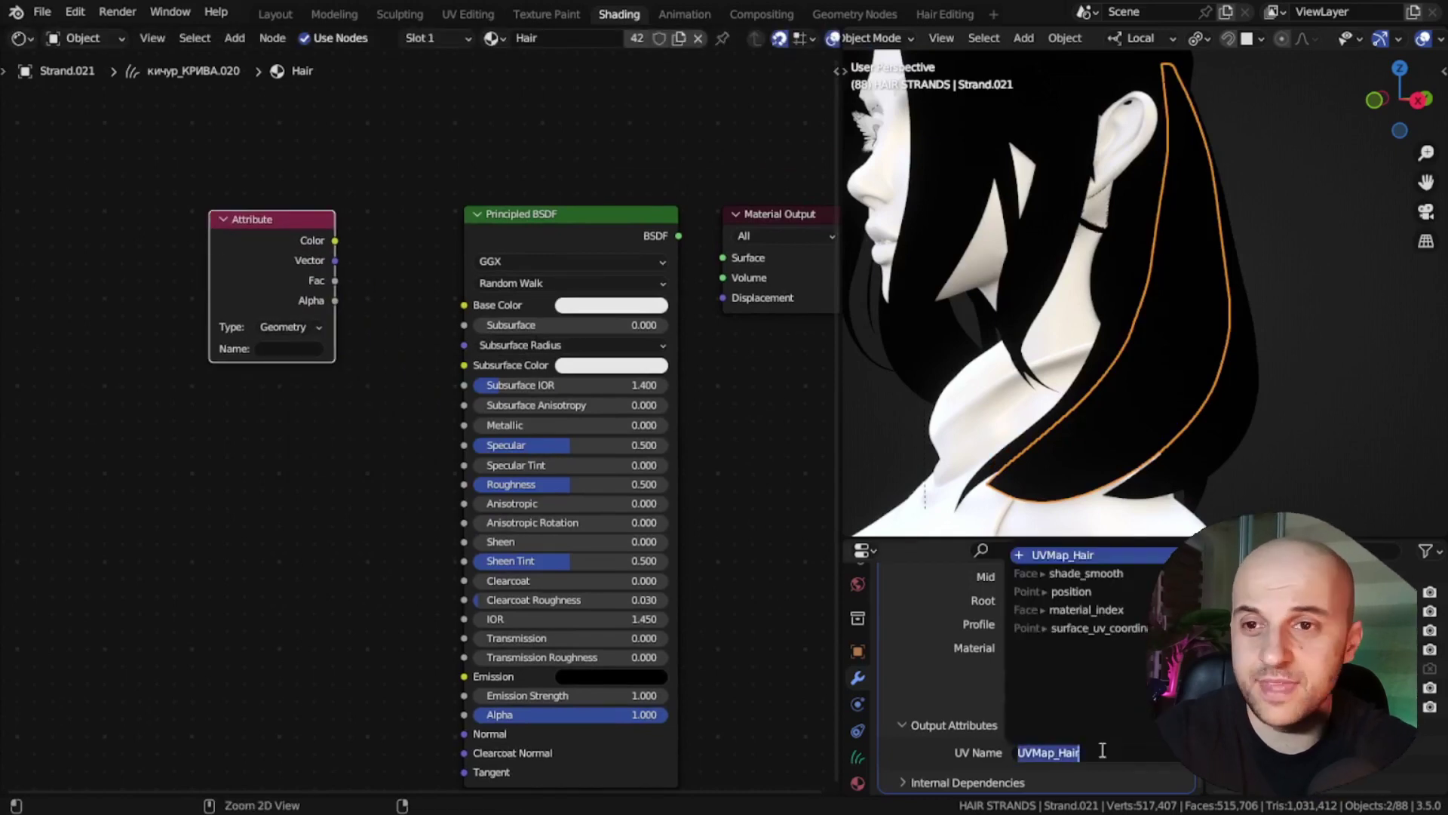
left_click(263, 259)
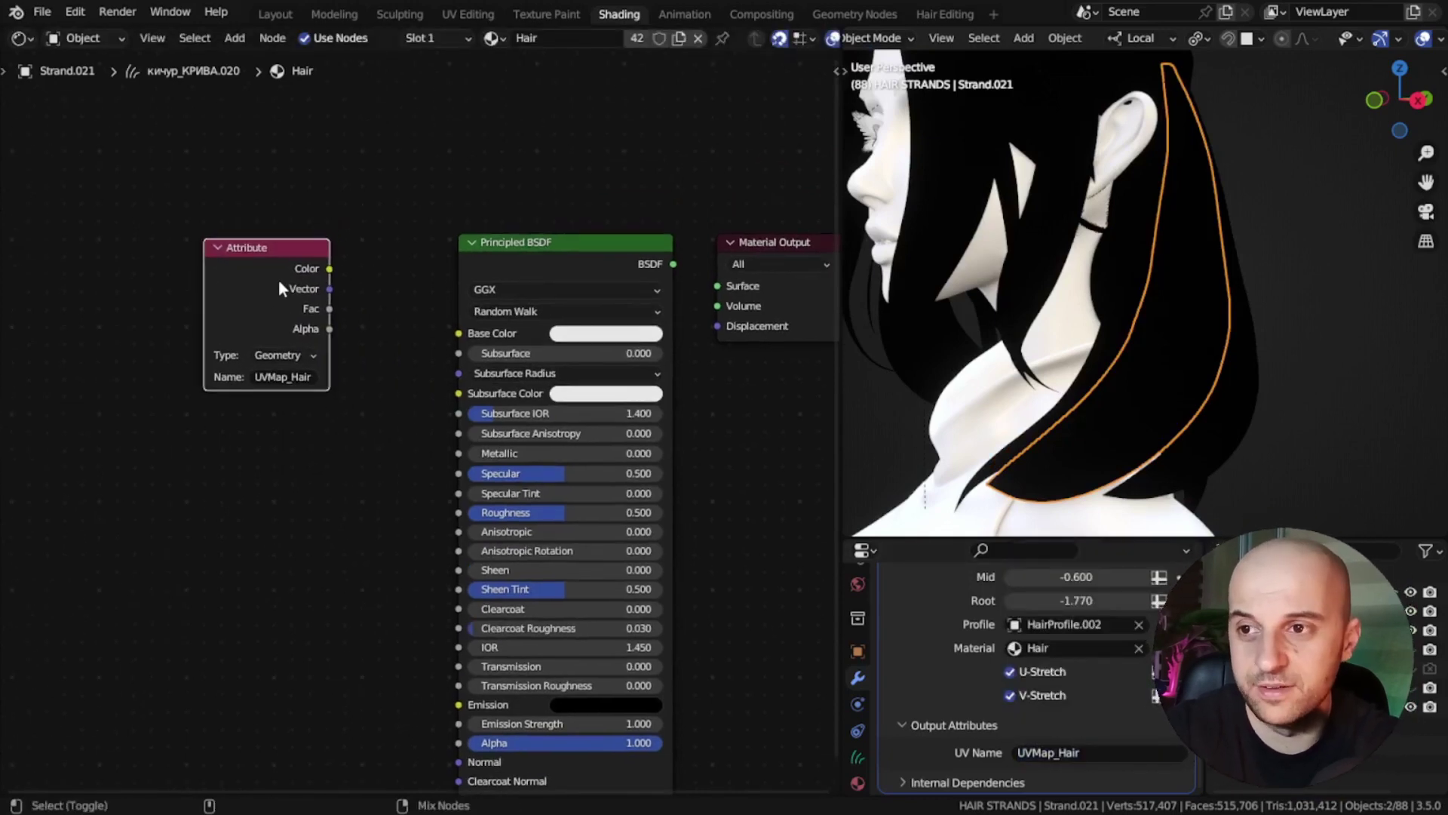
left_click(279, 279, "ctrl+shift")
middle_click_drag(971, 405, 1108, 453)
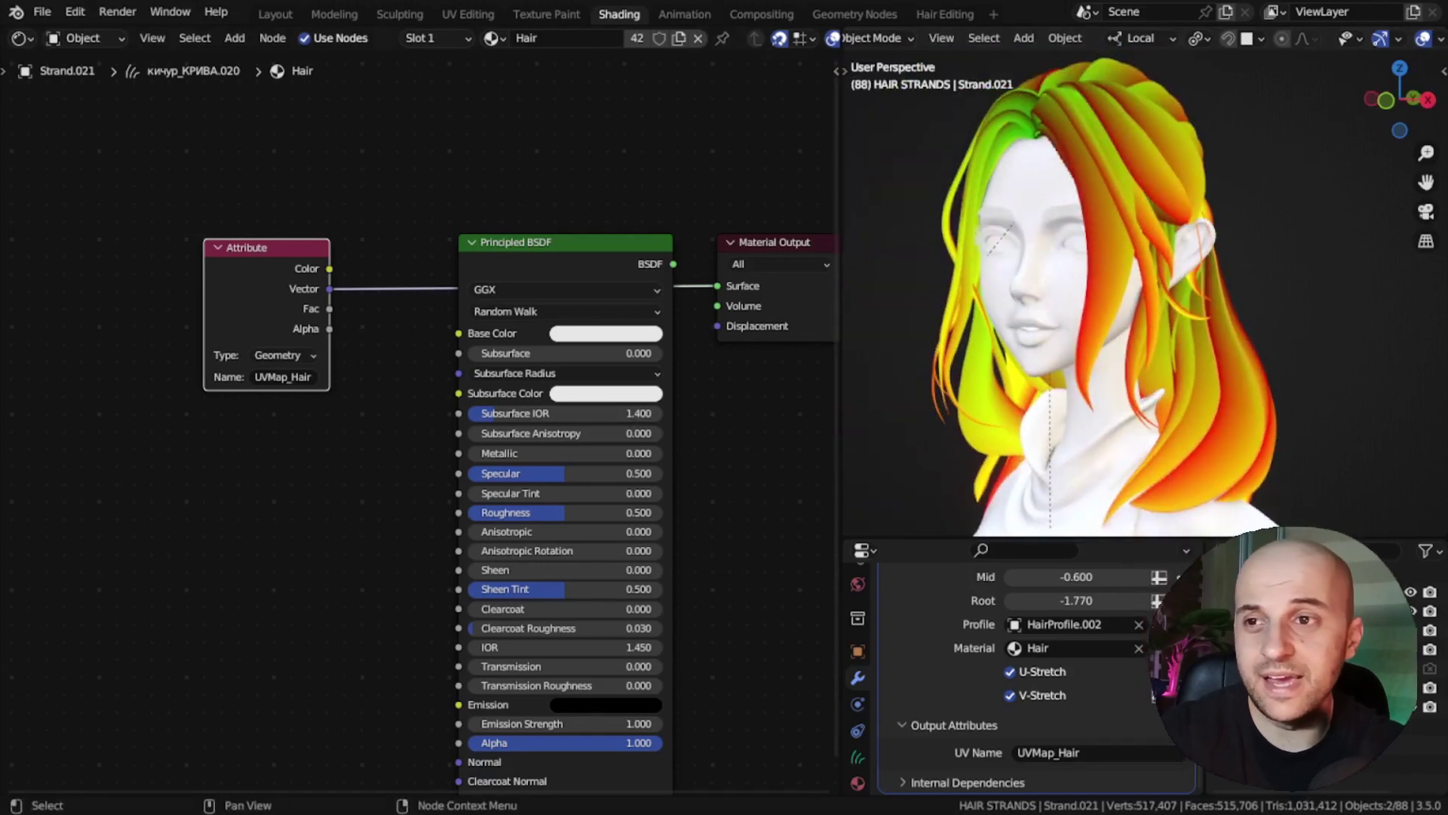
Step: Add a Noise Texture node after the Attribute node and drive its Vector input with the Attribute's Vector output
scroll(419, 426, "down", 4)
middle_click_drag(277, 424, 377, 434)
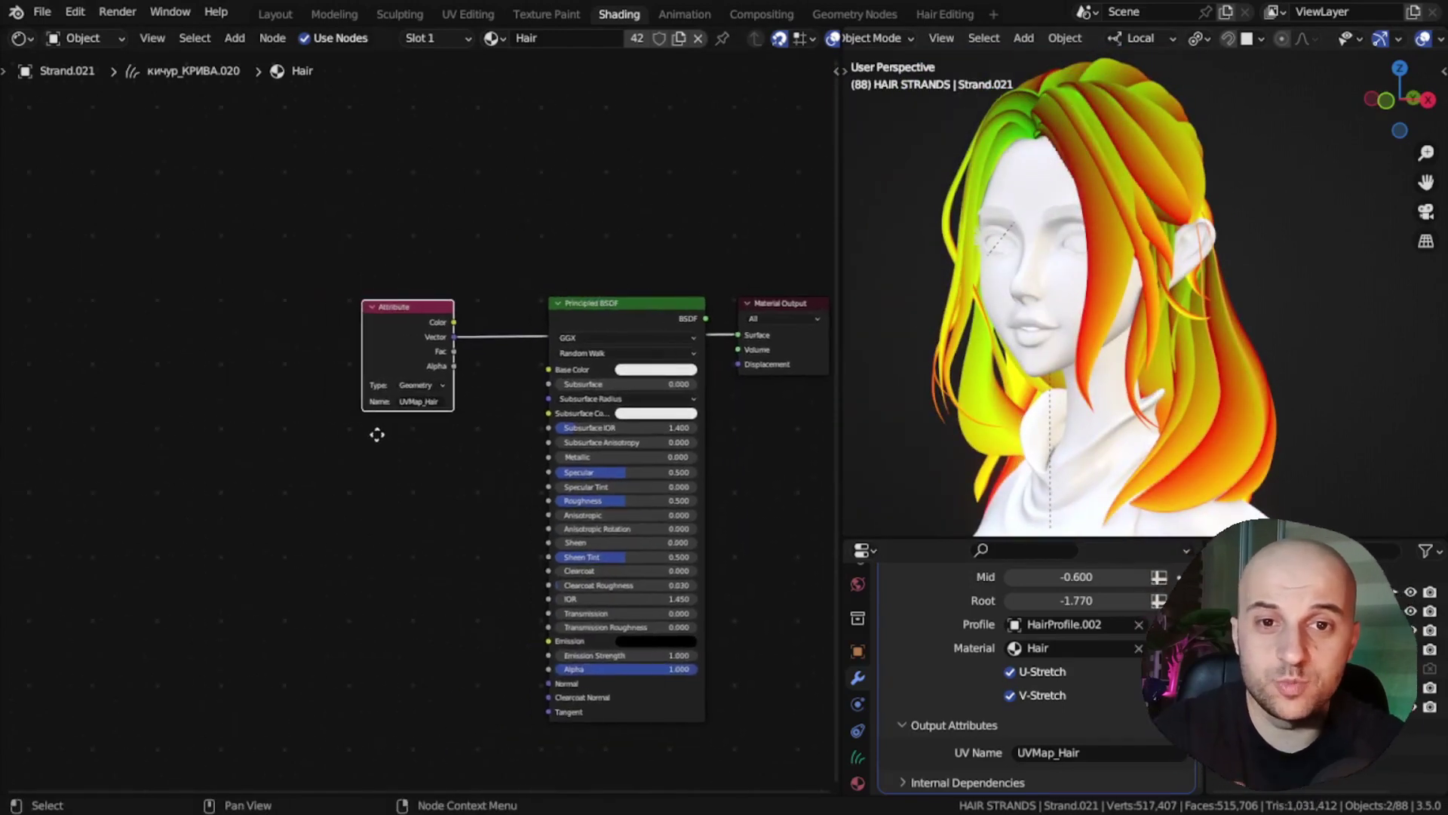
left_click_drag(374, 341, 182, 252)
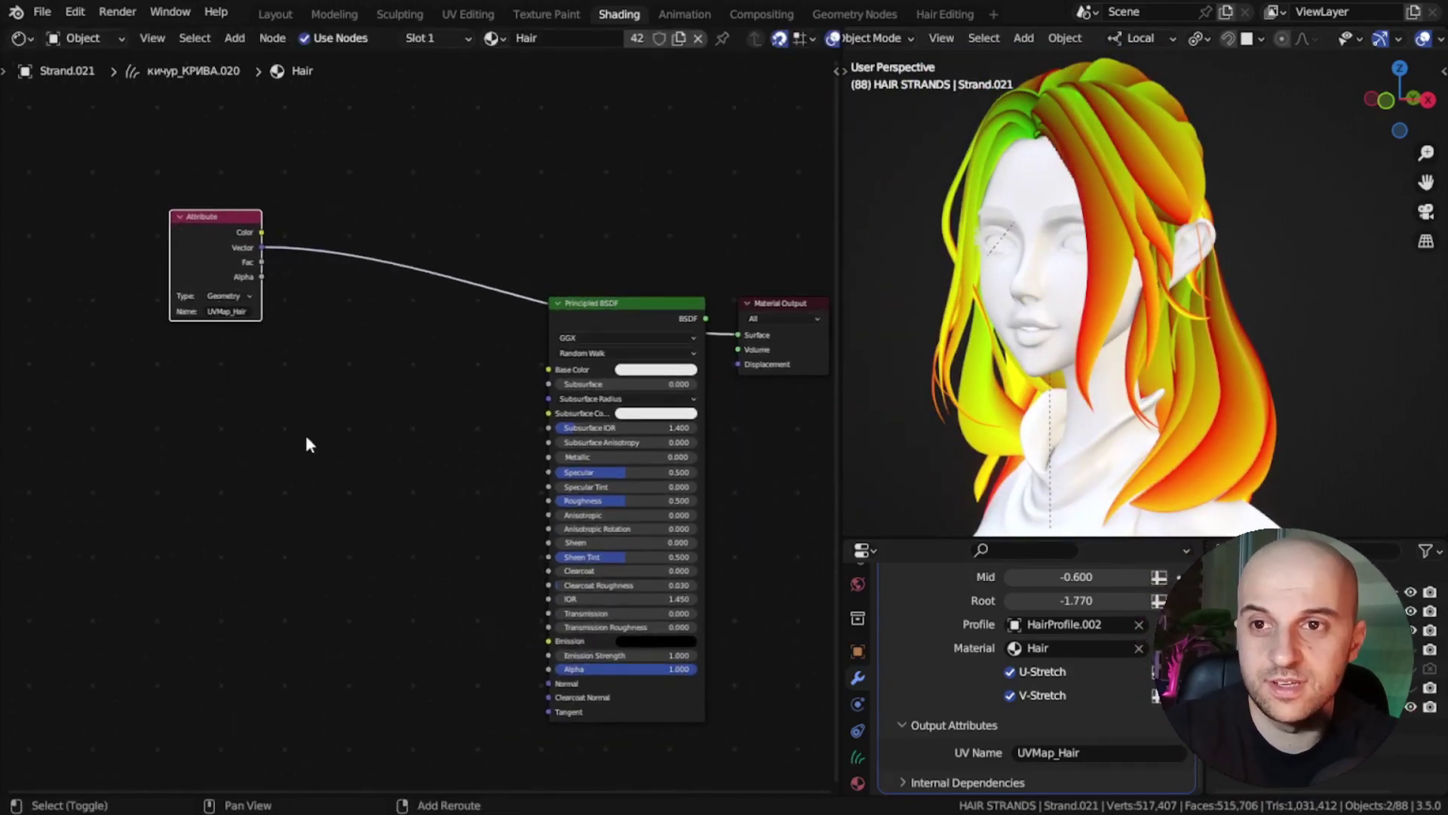
key("shift+a")
type("noi")
key("Return")
left_click(346, 383)
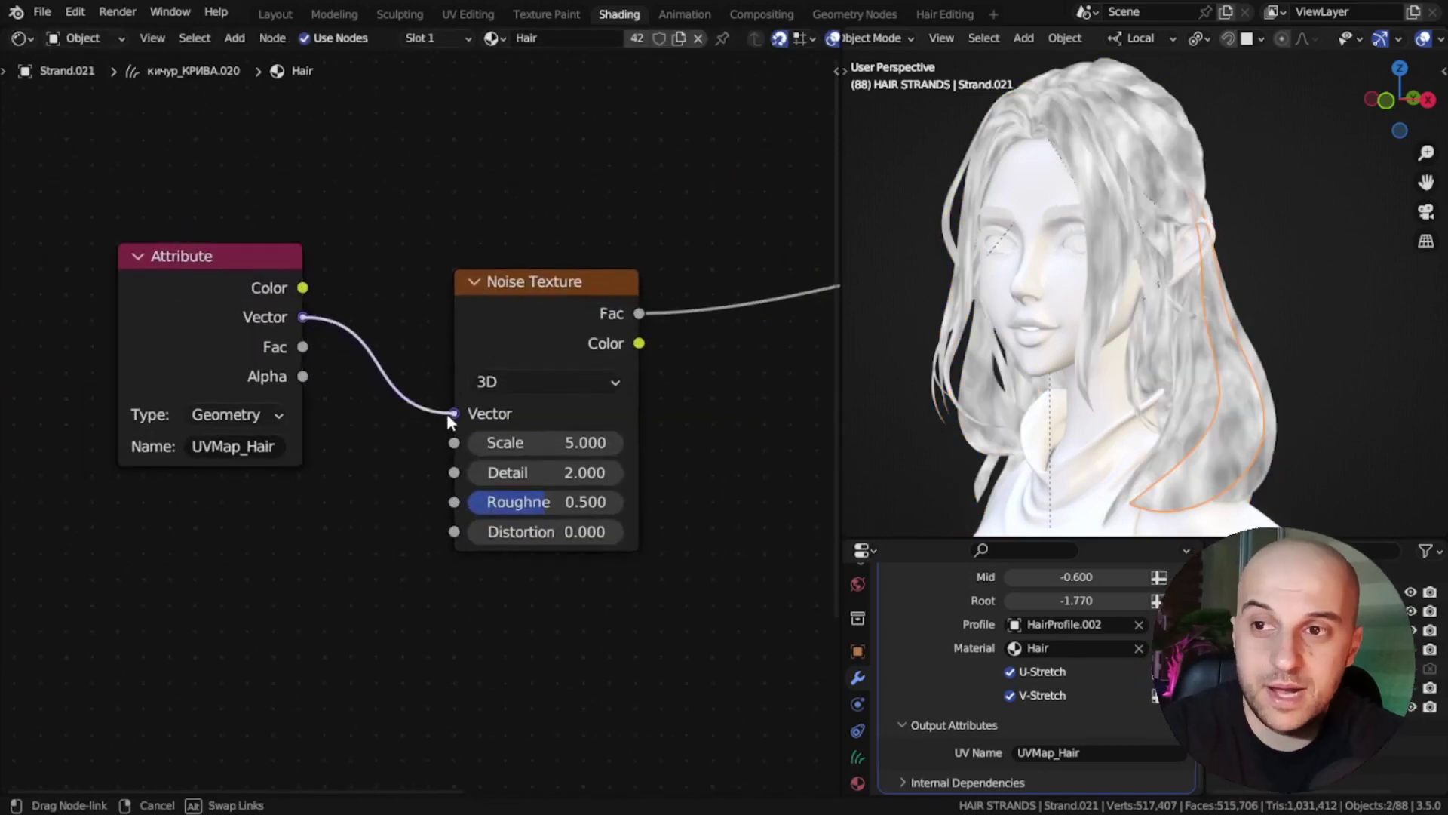
left_click_drag(448, 419, 447, 414)
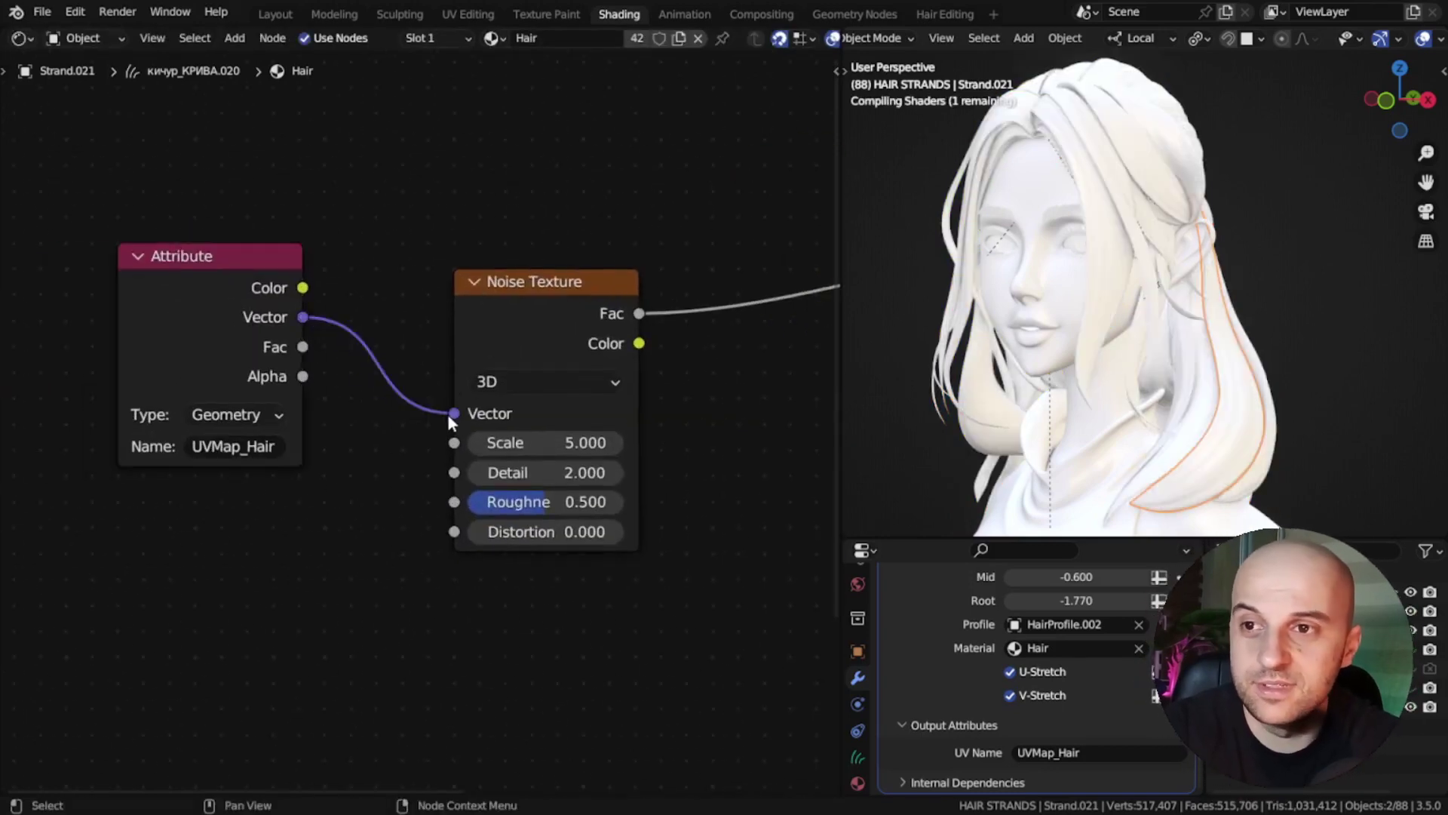
Step: Move the Attribute node away from the Noise Texture and insert a Mapping node on the Vector link between them
scroll(482, 415, "down", 2)
middle_click_drag(483, 414, 614, 415)
left_click(426, 317)
key("g")
left_click(151, 558)
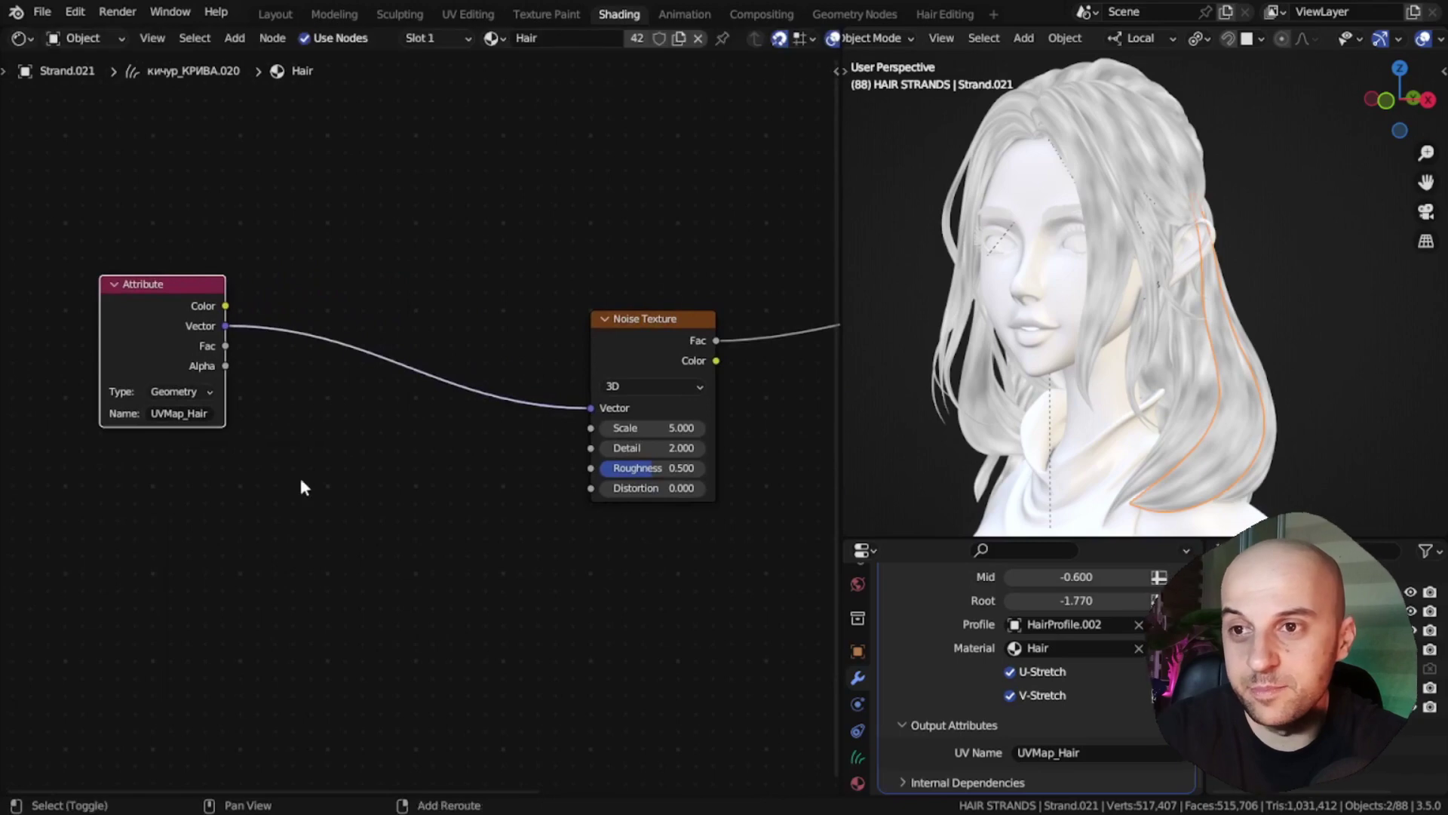
key("shift+a")
key("Return")
left_click(346, 296)
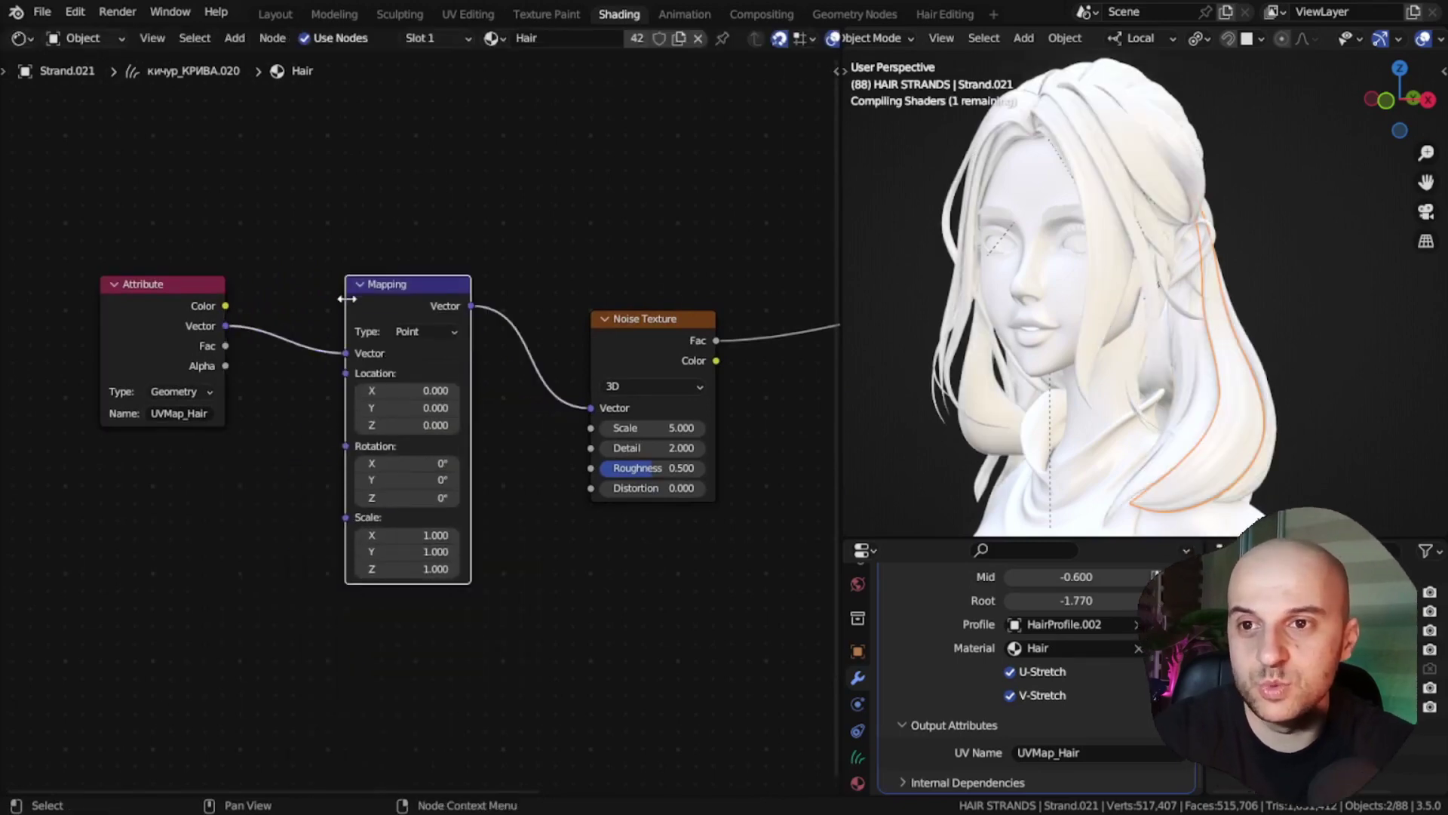
Step: Set the Mapping node's X scale to 0.010 to stretch the noise along the strands
middle_click_drag(430, 498, 660, 429)
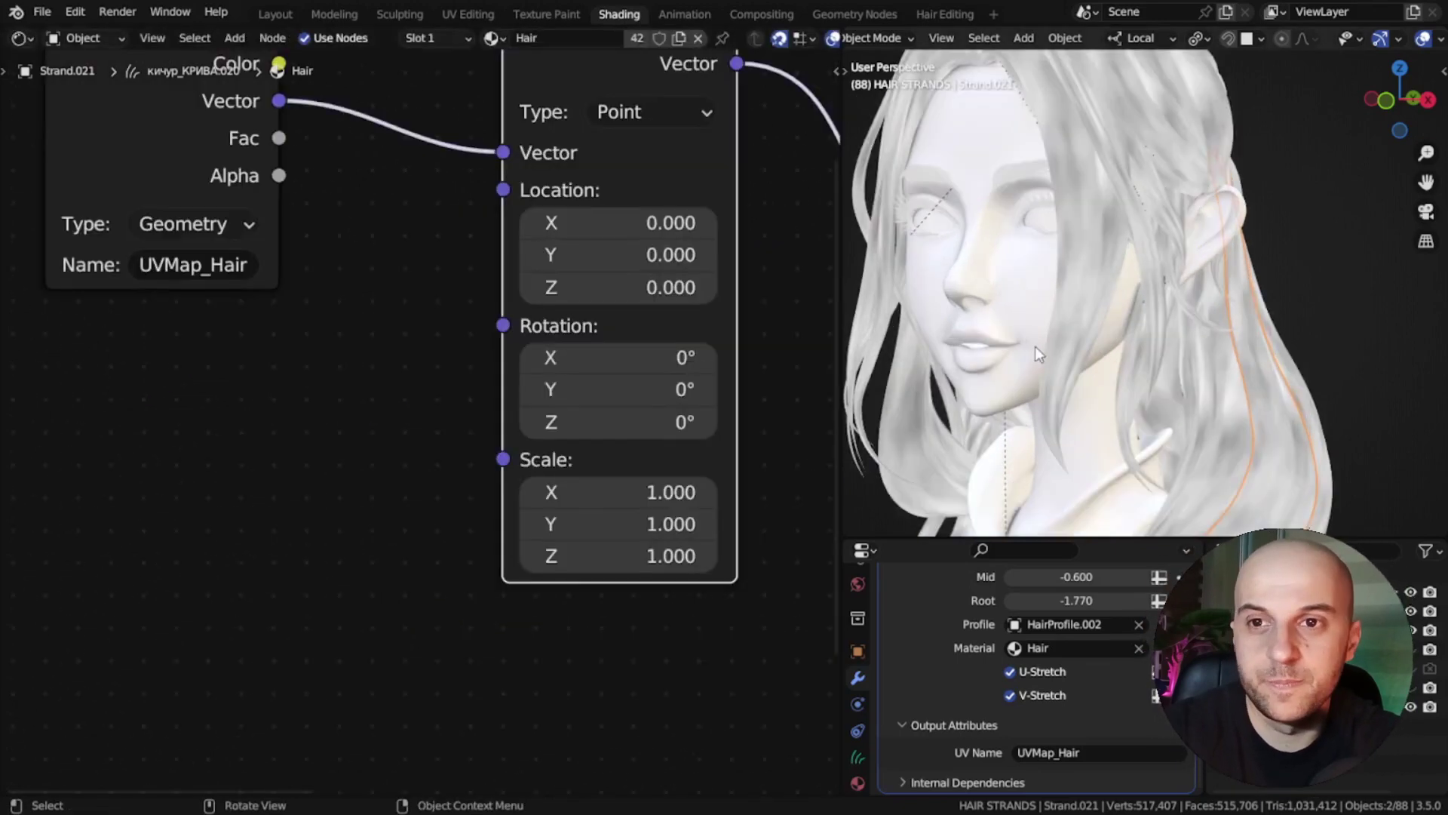
middle_click_drag(1035, 346, 1008, 246, "shift")
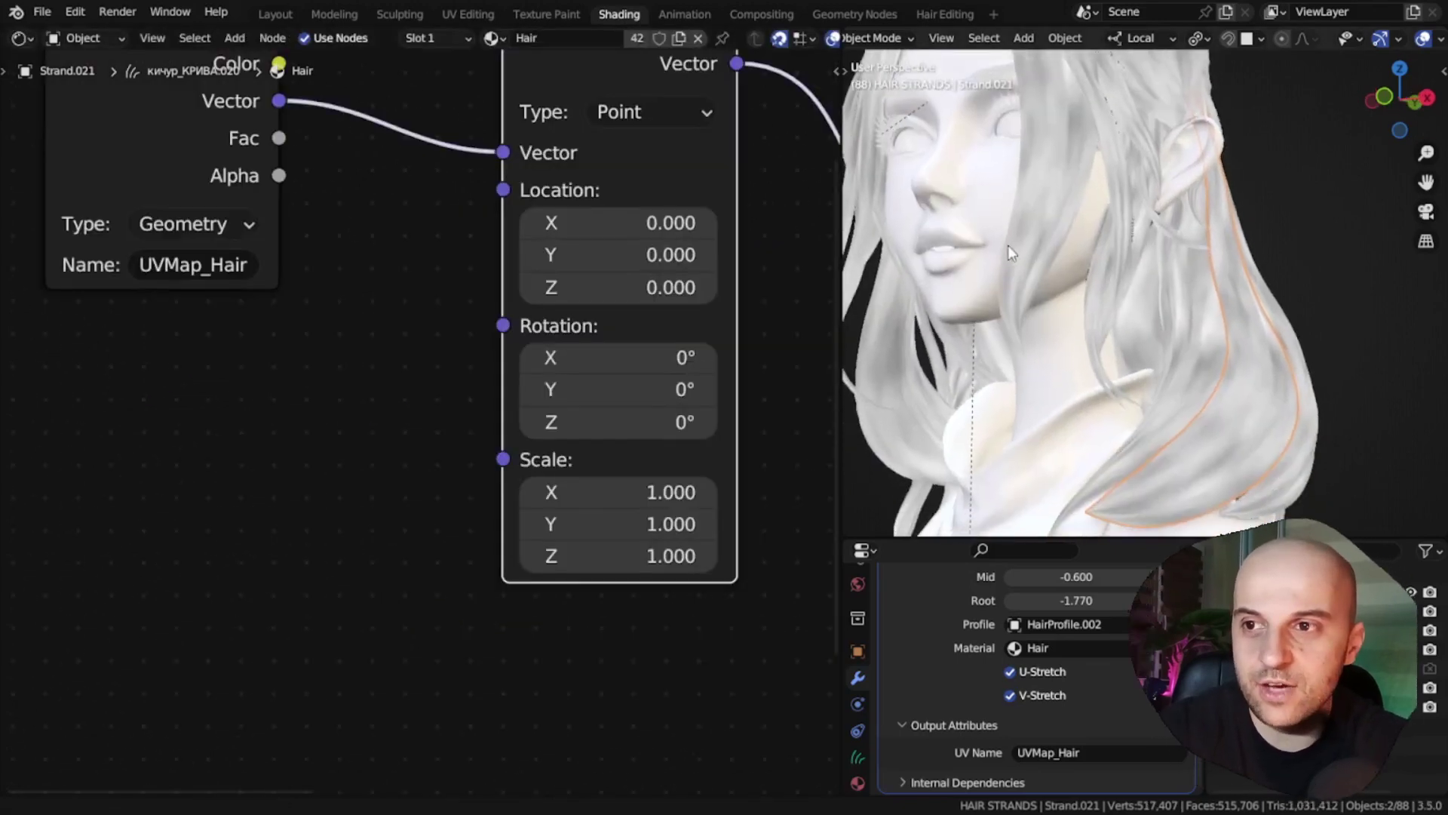
middle_click_drag(587, 448, 540, 397)
scroll(540, 399, "up", 3)
middle_click_drag(654, 459, 550, 457)
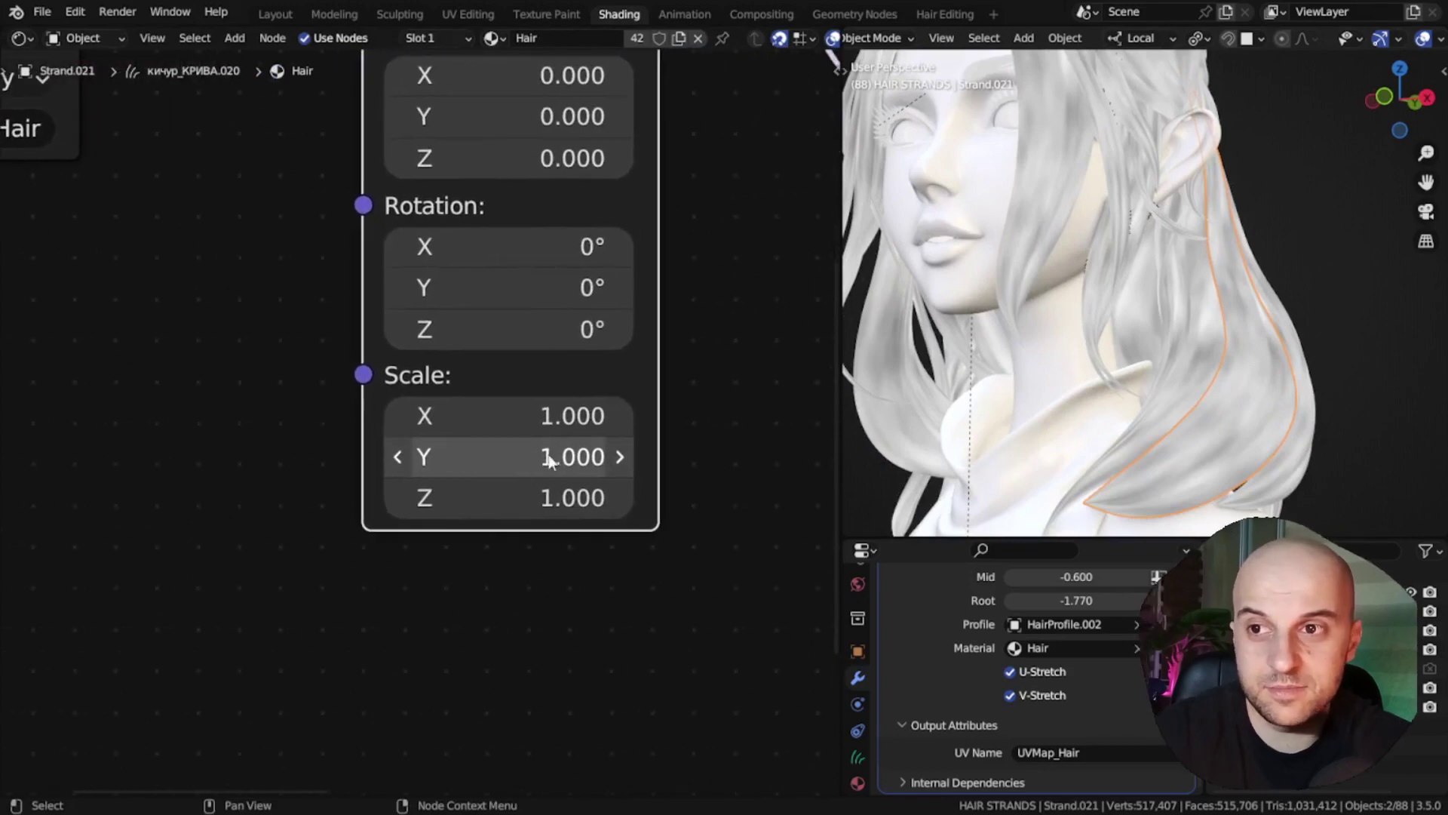
left_click(562, 420)
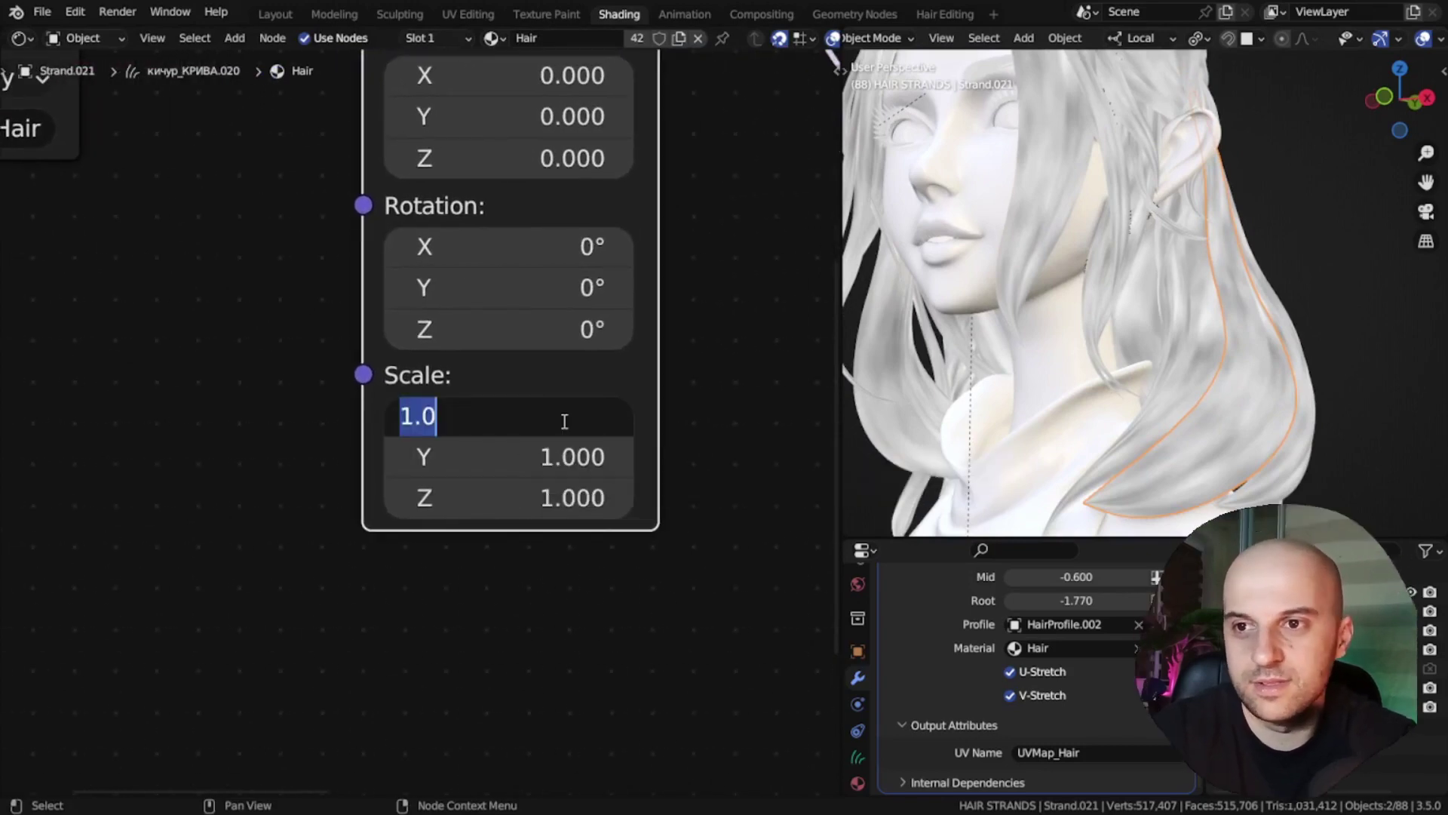
key("Return")
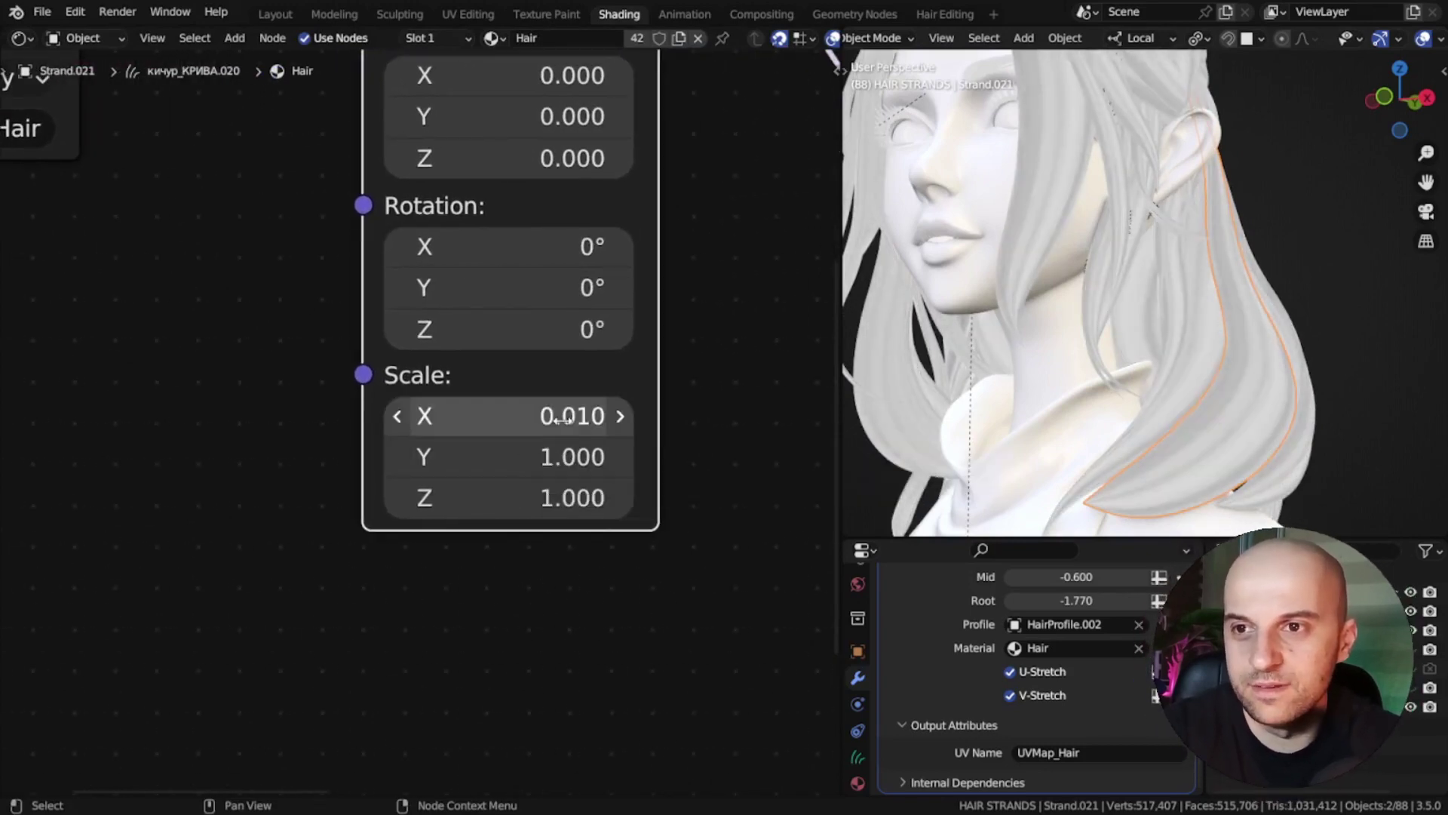
Step: Increase the Noise Texture's scale to 20.100 for finer streaks along the hair
middle_click_drag(1049, 302, 1020, 383)
middle_click_drag(596, 286, 52, 531)
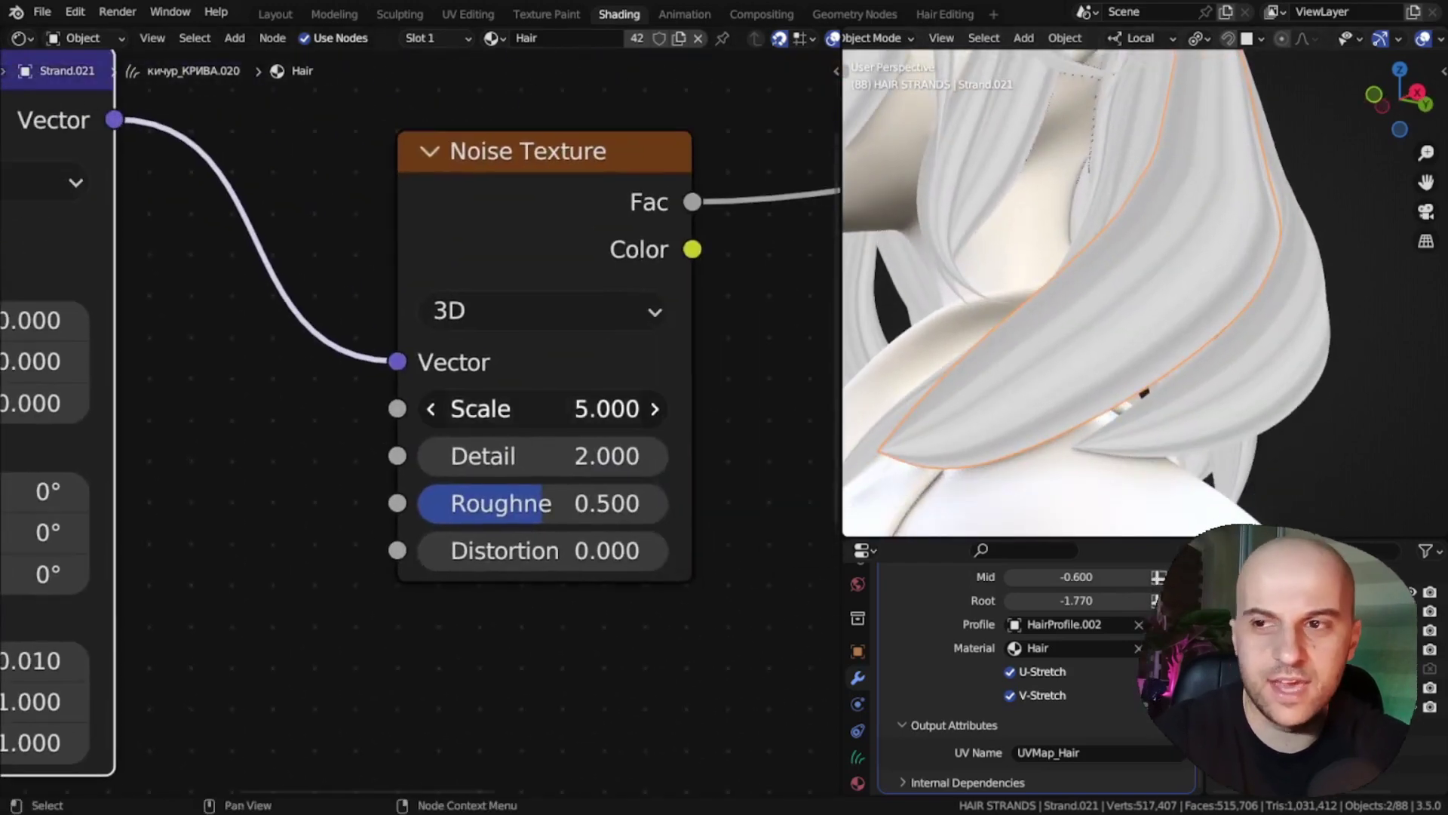
left_click_drag(528, 408, 656, 408)
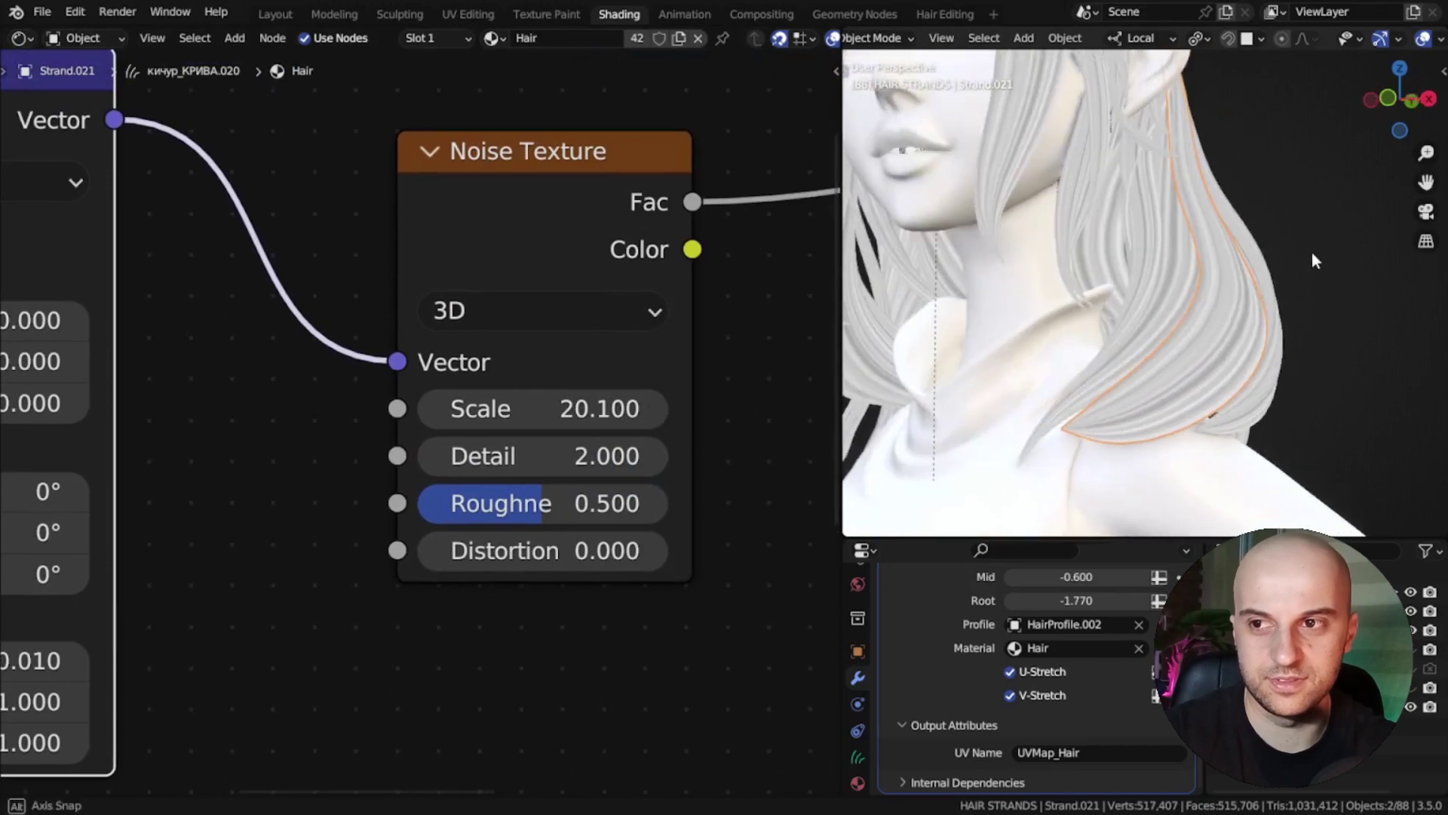
Step: Move the Base Color ColorRamp's light stop to 0.838 and colour its dark stop deep red and its light stop pink
left_click_drag(559, 368, 551, 368)
left_click(378, 365)
left_click(464, 423)
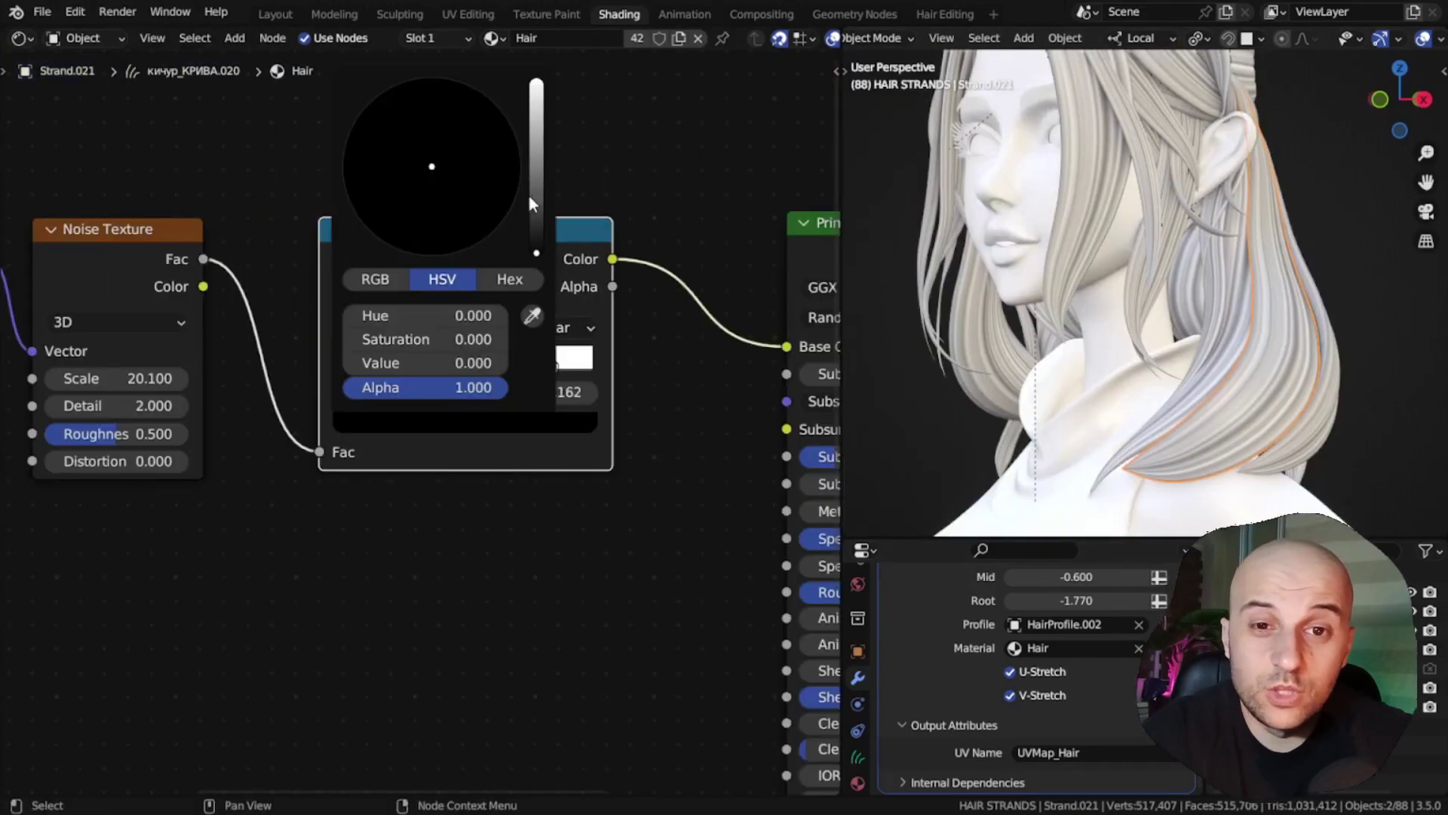
left_click_drag(535, 194, 535, 180)
left_click(434, 237)
left_click(551, 365)
left_click(482, 423)
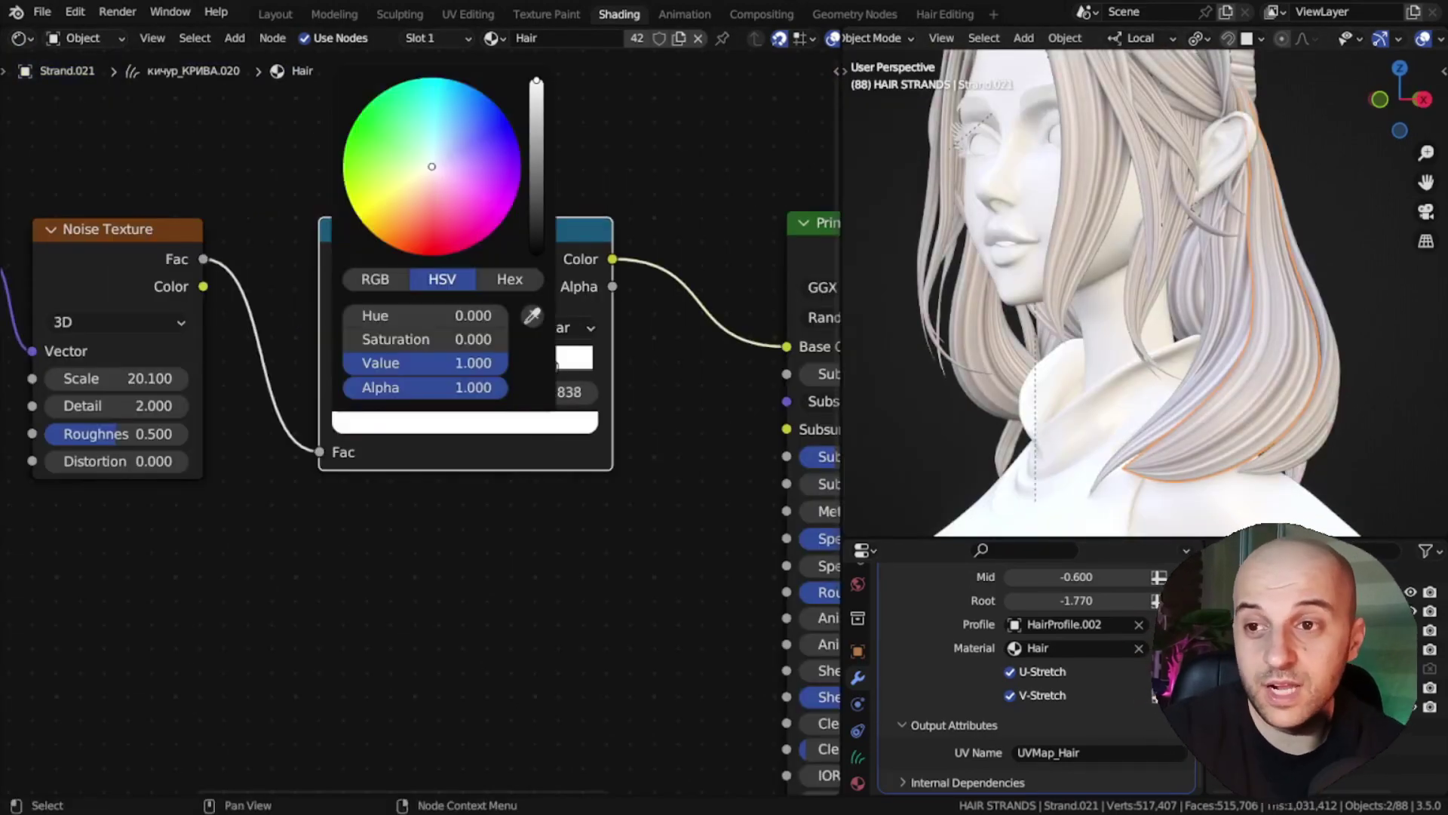
left_click_drag(434, 175, 445, 201)
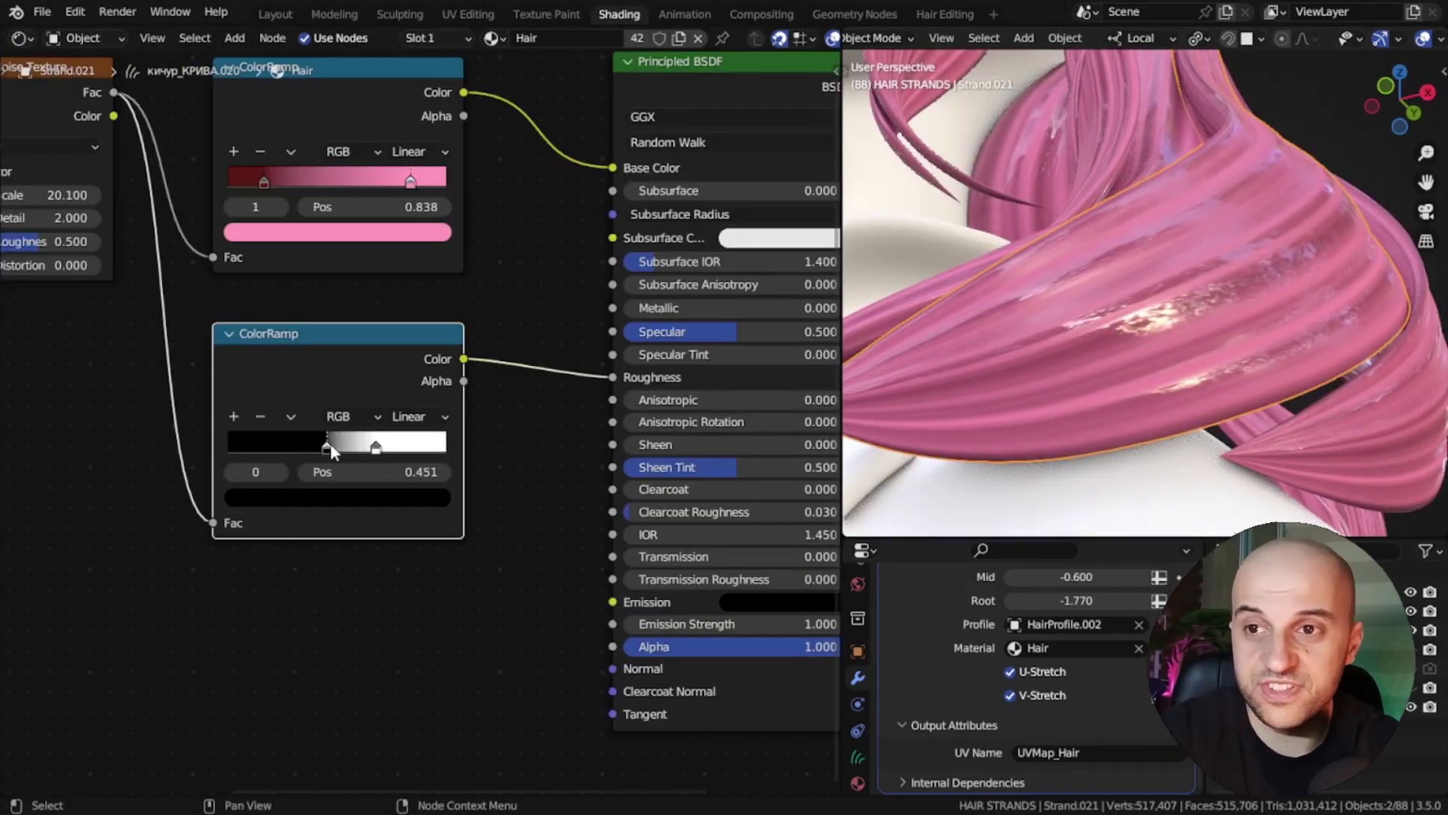
Step: Lighten the black stop of the Roughness ColorRamp to grey
left_click(337, 497)
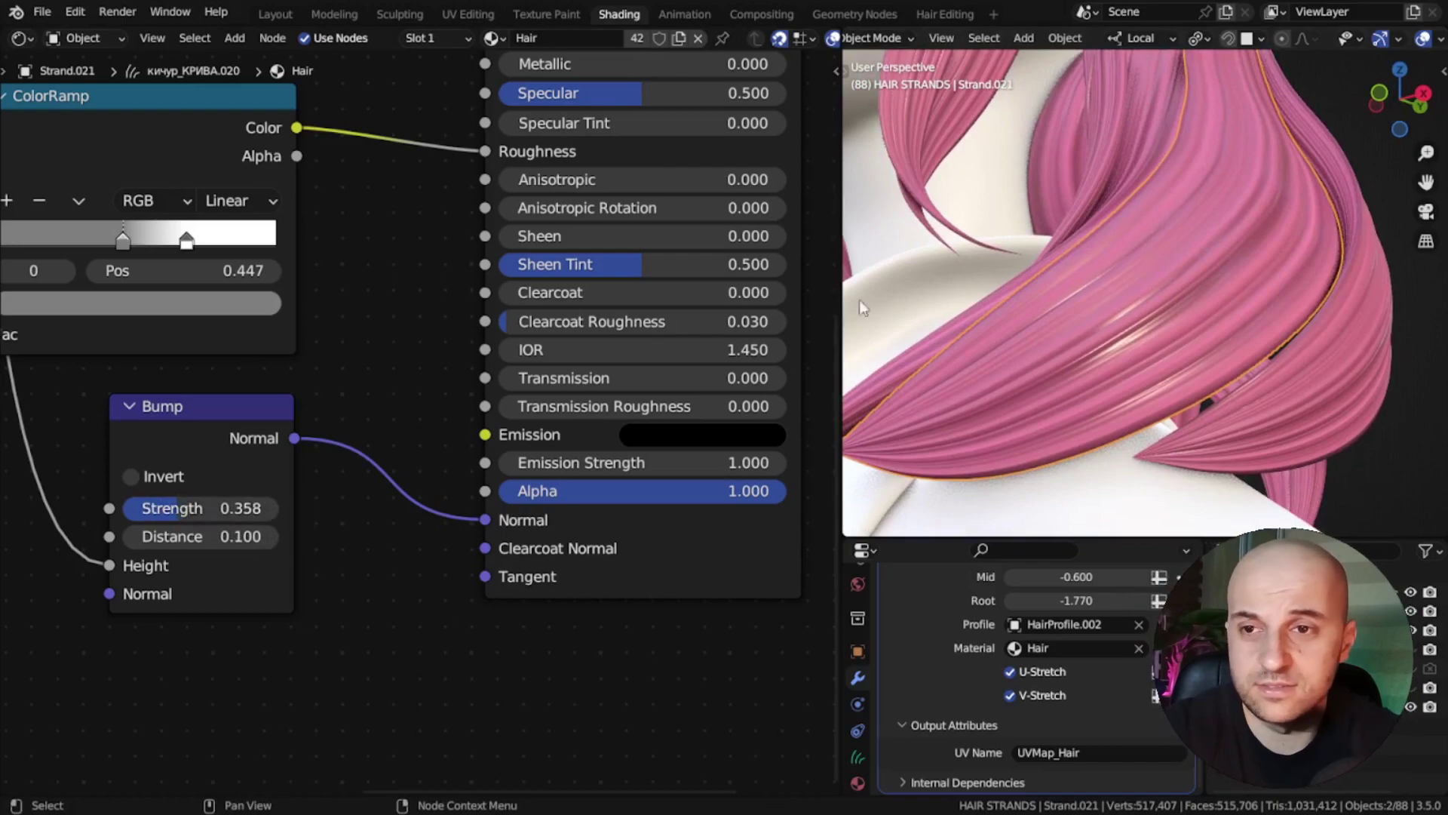
middle_click_drag(858, 300, 1050, 273)
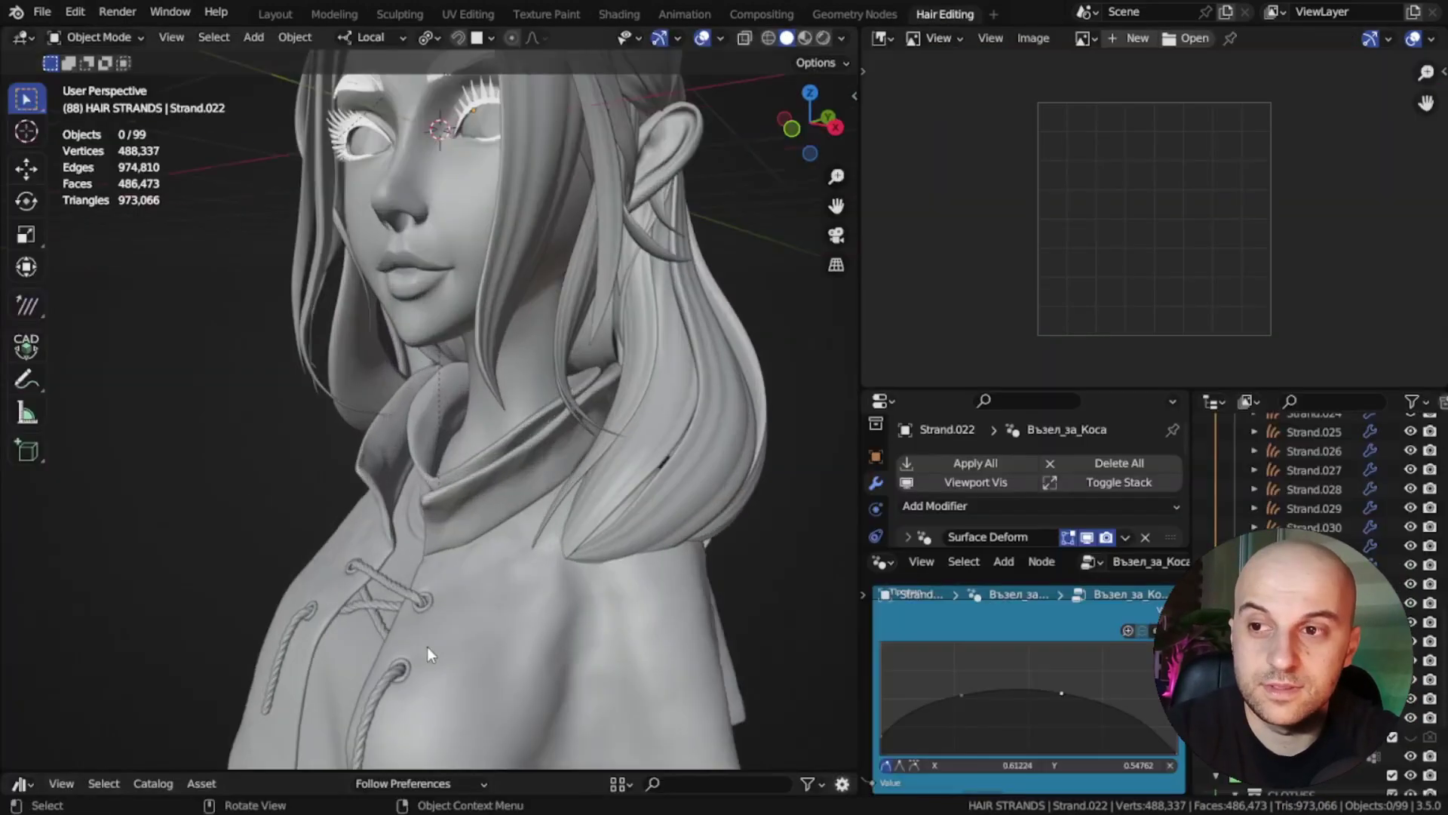
Step: Set the viewport's solid shading colour to Random to tell the separate hair strands and clothing apart
scroll(468, 430, "down", 5)
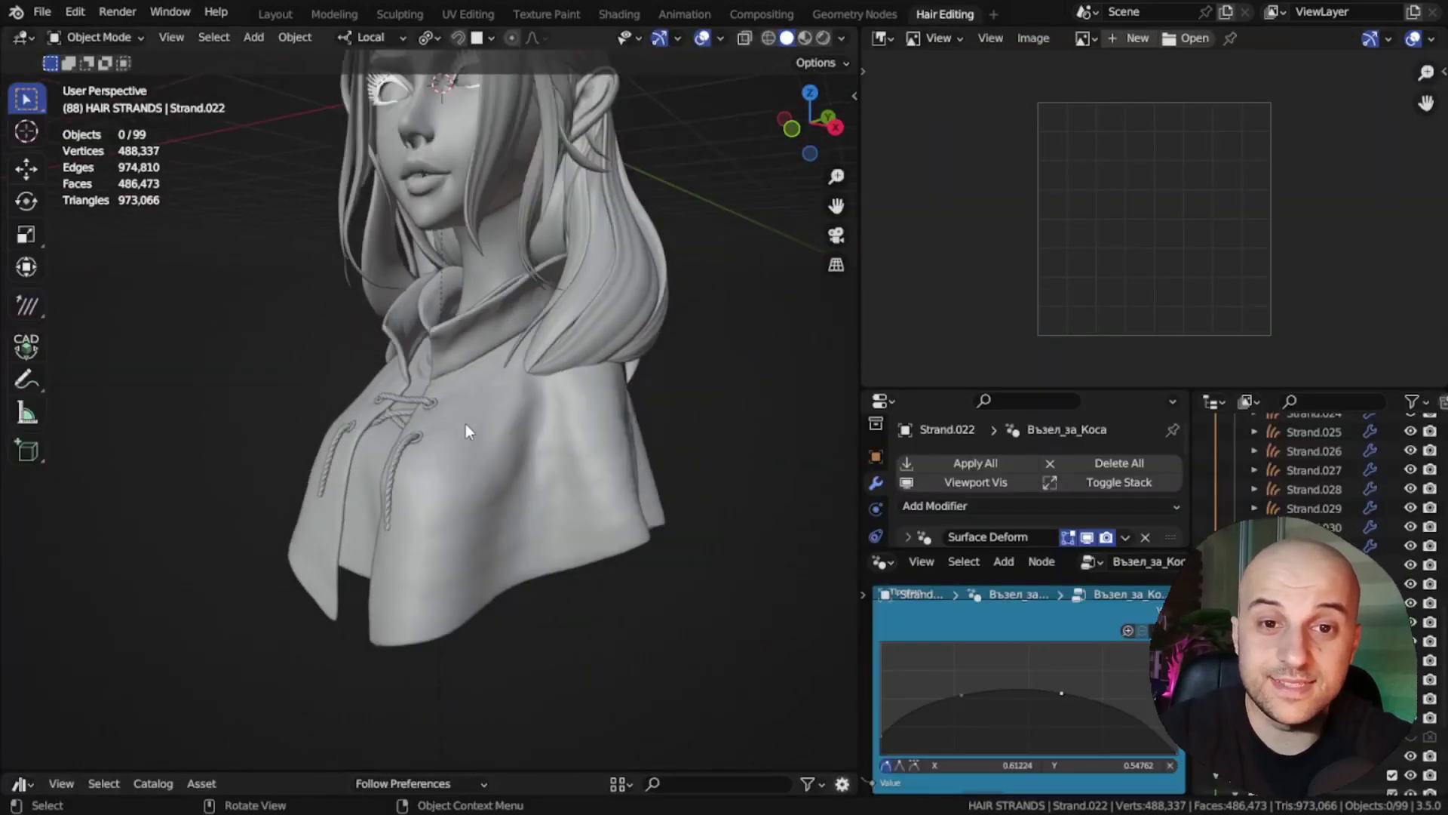
mouse_move(468, 430)
middle_mouse_down()
mouse_move(586, 430)
mouse_move(517, 445)
mouse_move(674, 406)
mouse_move(660, 450)
middle_mouse_up()
left_click(585, 430)
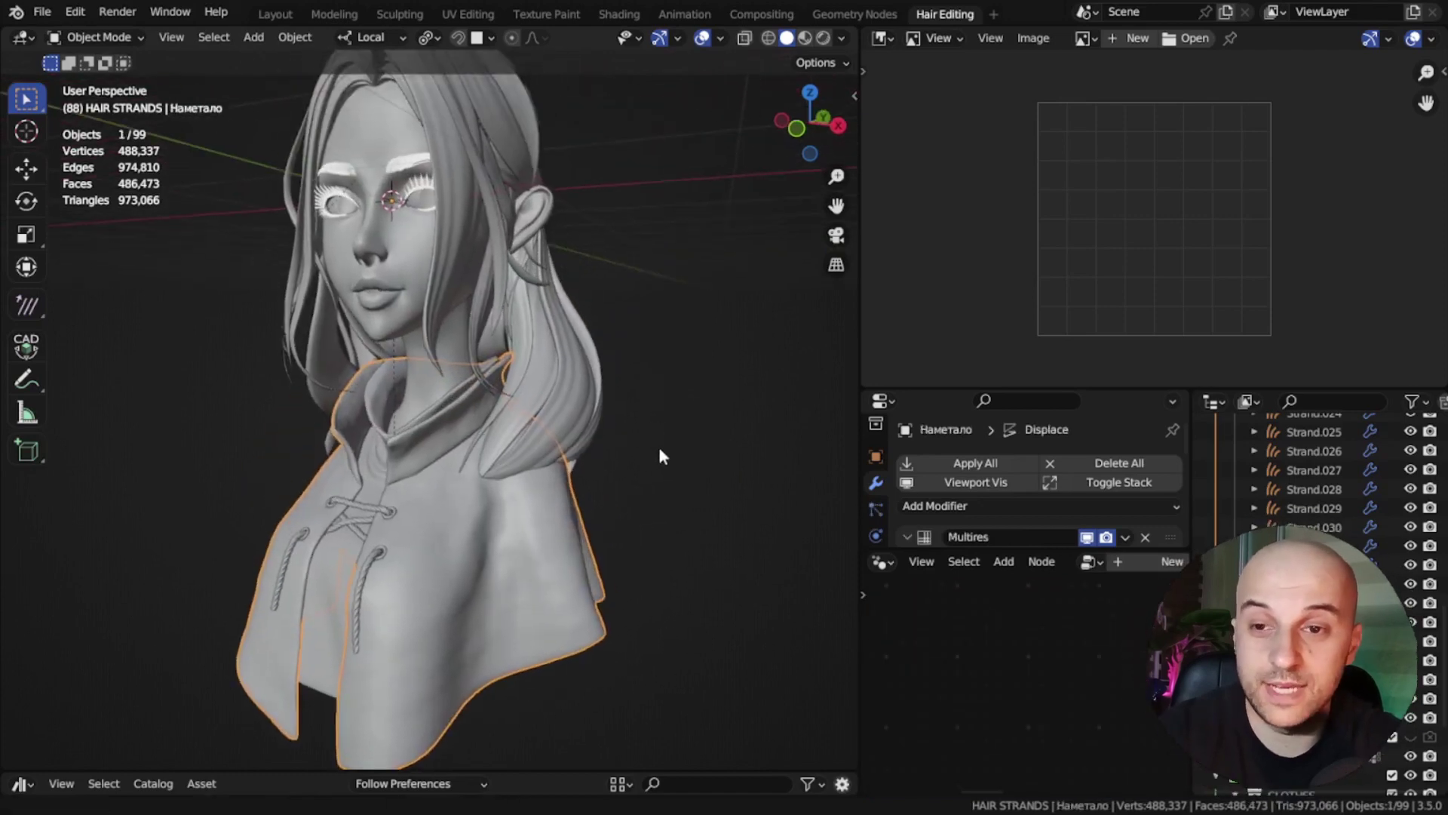
left_click(564, 460)
left_click(842, 37)
left_click(820, 298)
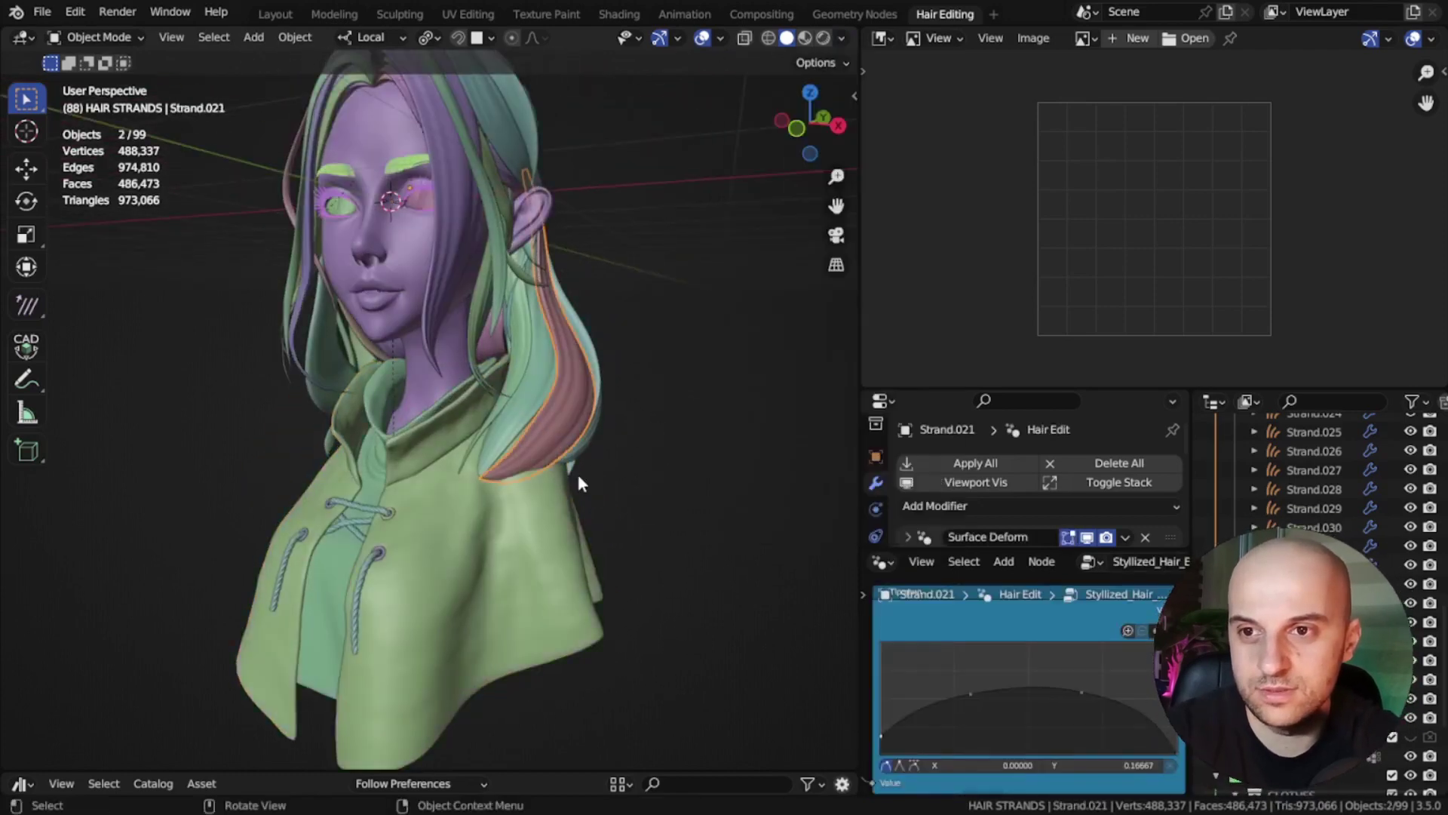
Step: Select the pink strand at the shoulder and comb it in Sculpt Mode so its lower end clears the jacket
scroll(576, 471, "up", 8)
left_click(371, 465)
left_click(315, 456)
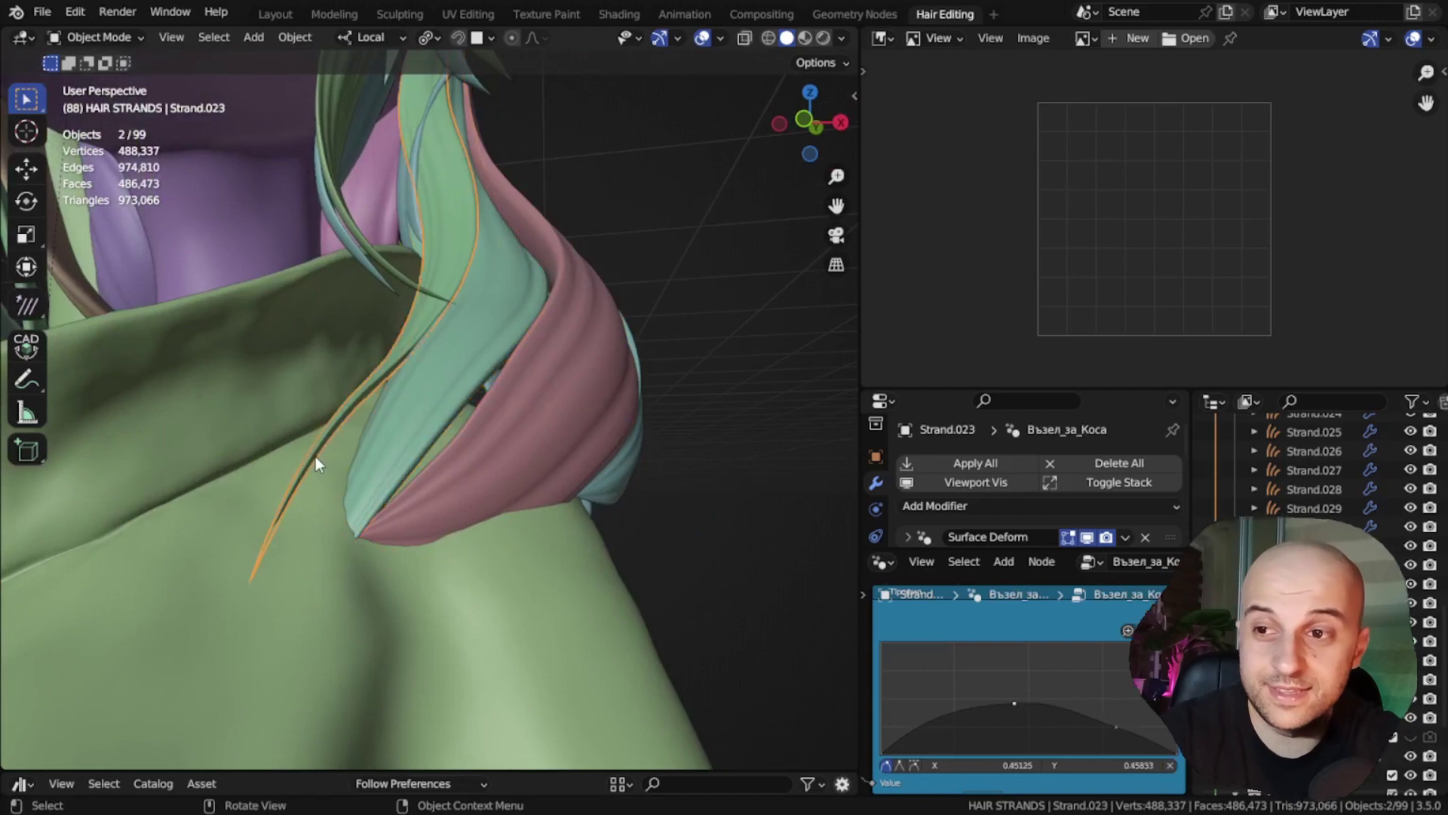
middle_click_drag(315, 455, 268, 454)
left_click(449, 306)
key("ctrl+Tab")
left_click(443, 464)
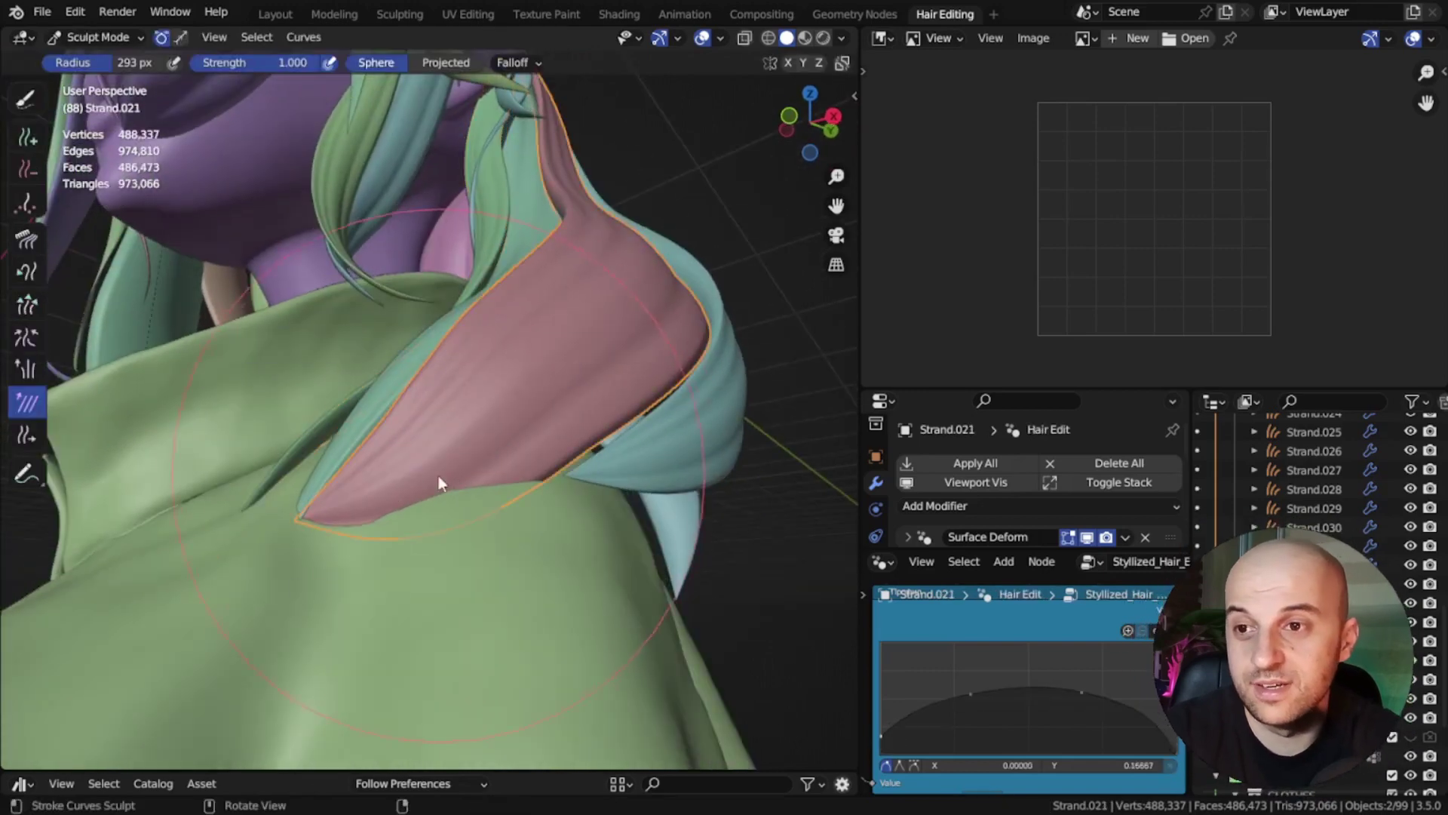
key("shift+space")
left_click(377, 360)
mouse_move(362, 368)
middle_mouse_down()
mouse_move(405, 454)
mouse_move(431, 392)
mouse_move(365, 281)
mouse_move(445, 517)
mouse_move(495, 462)
mouse_move(430, 451)
middle_mouse_up()
middle_click_drag(421, 400, 363, 386)
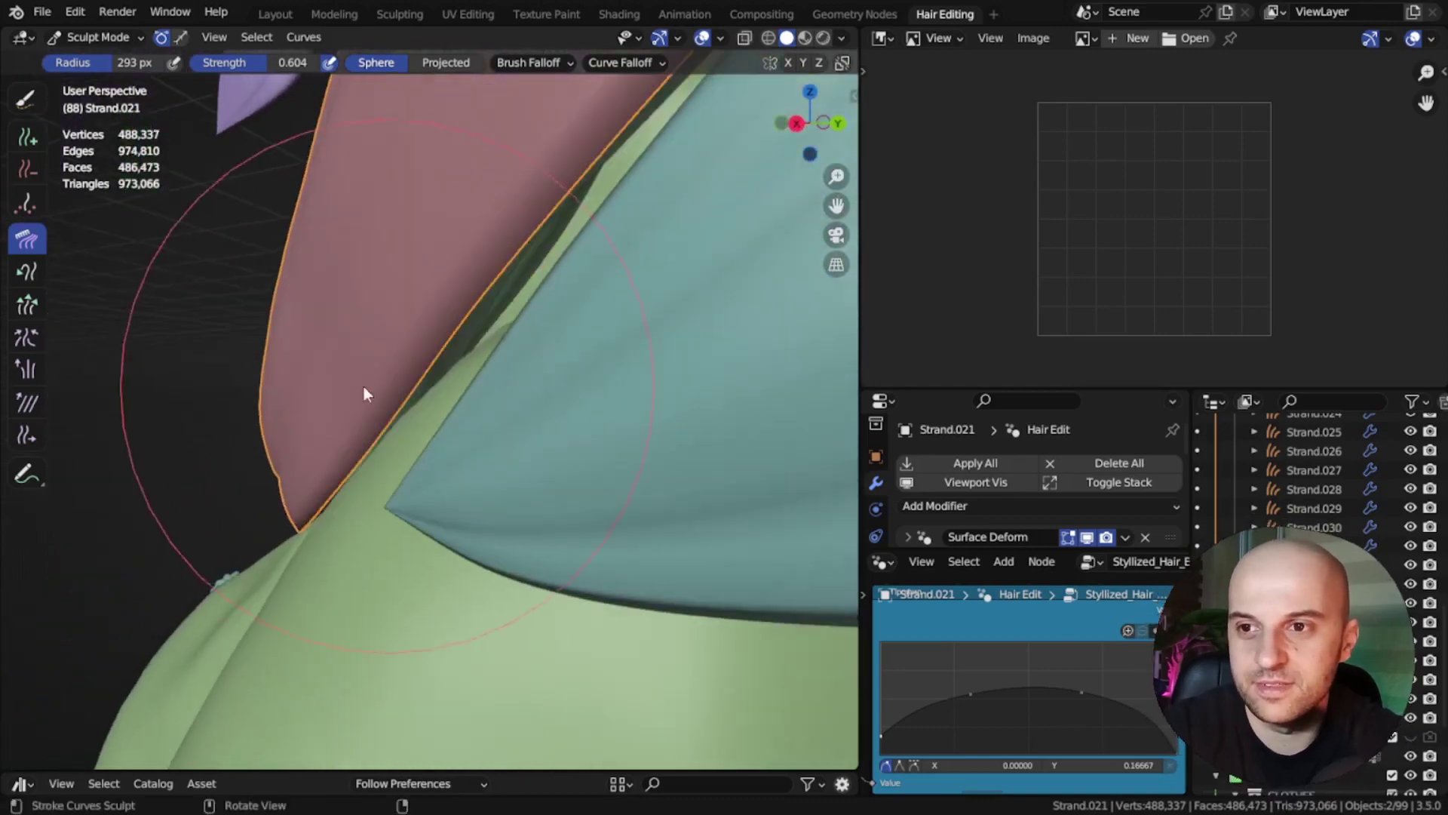
key("shift+space")
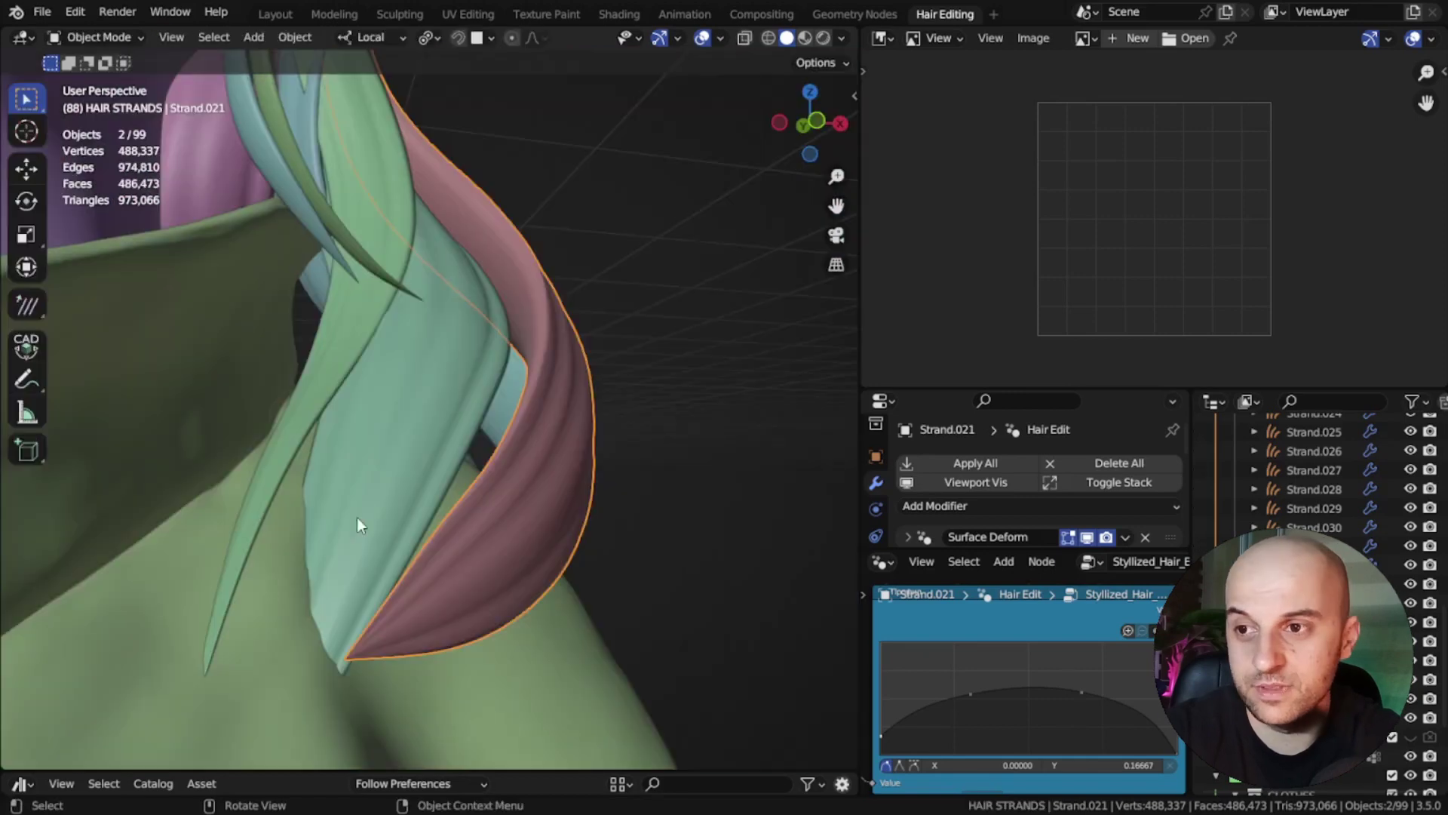
Step: Sculpt the neighbouring teal strand's lower end out over the jacket, and return to Object Mode
left_click(356, 517)
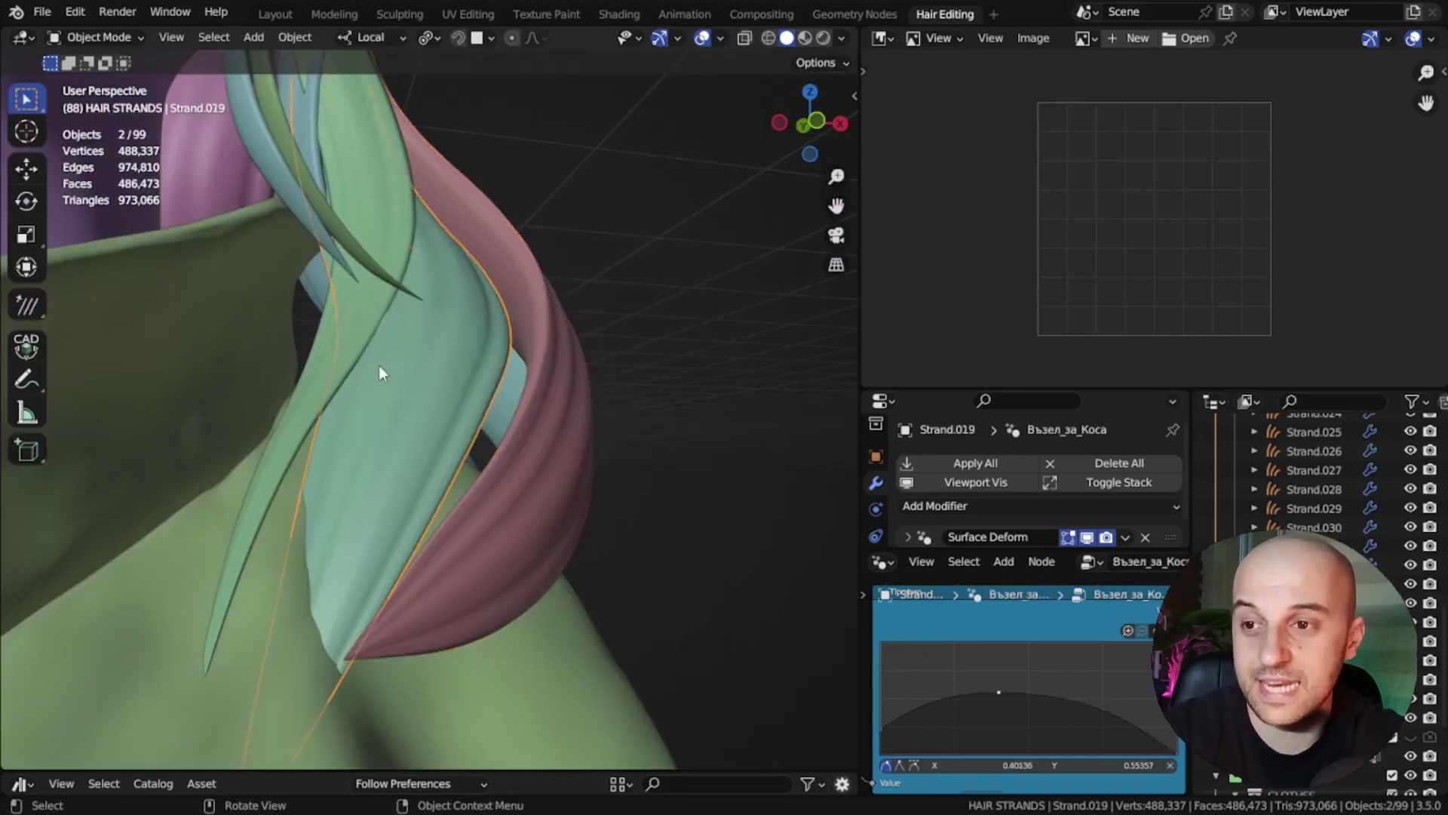
key("ctrl+Tab")
left_click(374, 507)
scroll(373, 515, "up", 5)
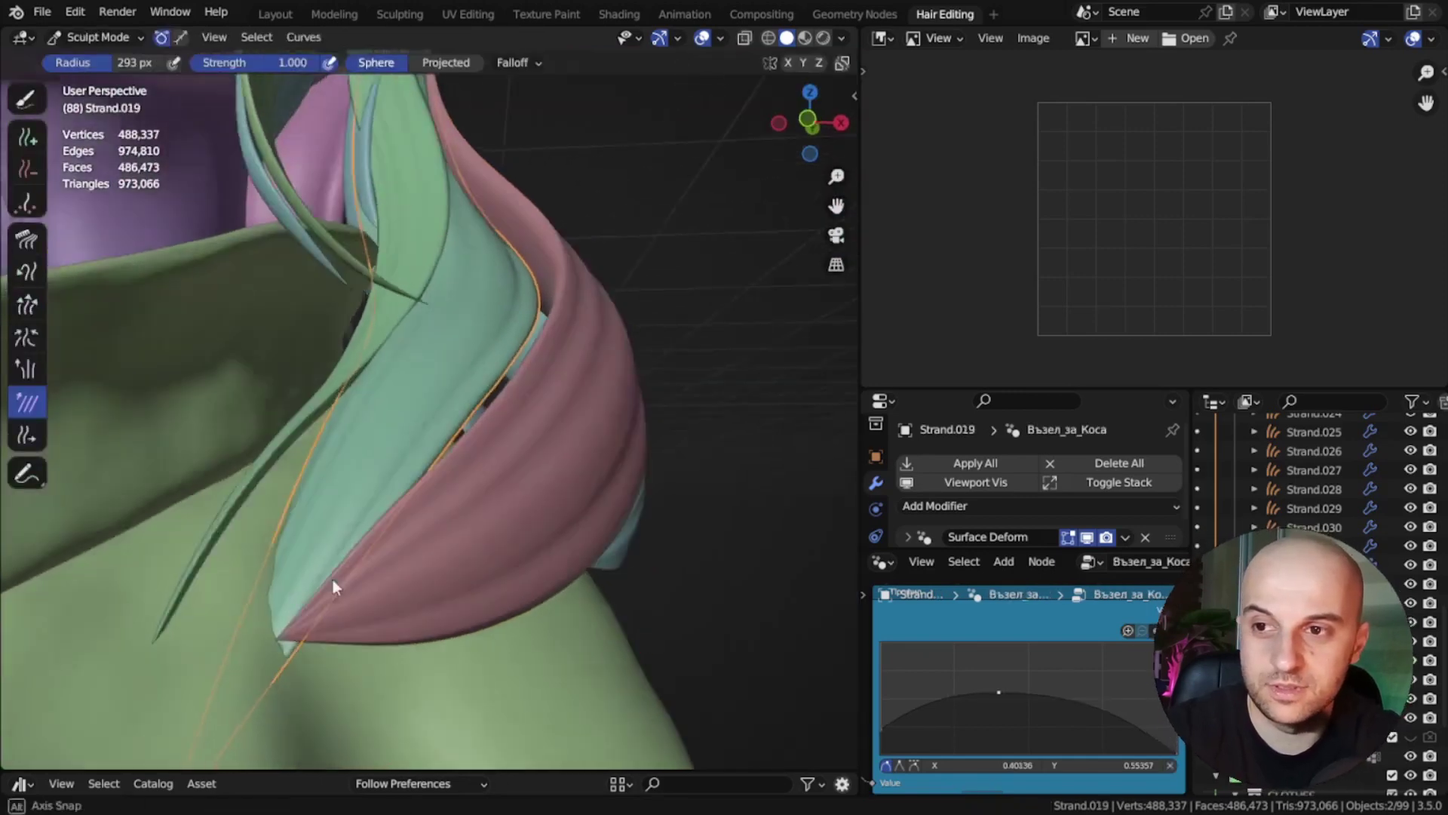
key("shift+space")
left_click(382, 601)
scroll(483, 421, "down", 2)
middle_click_drag(586, 402, 599, 428)
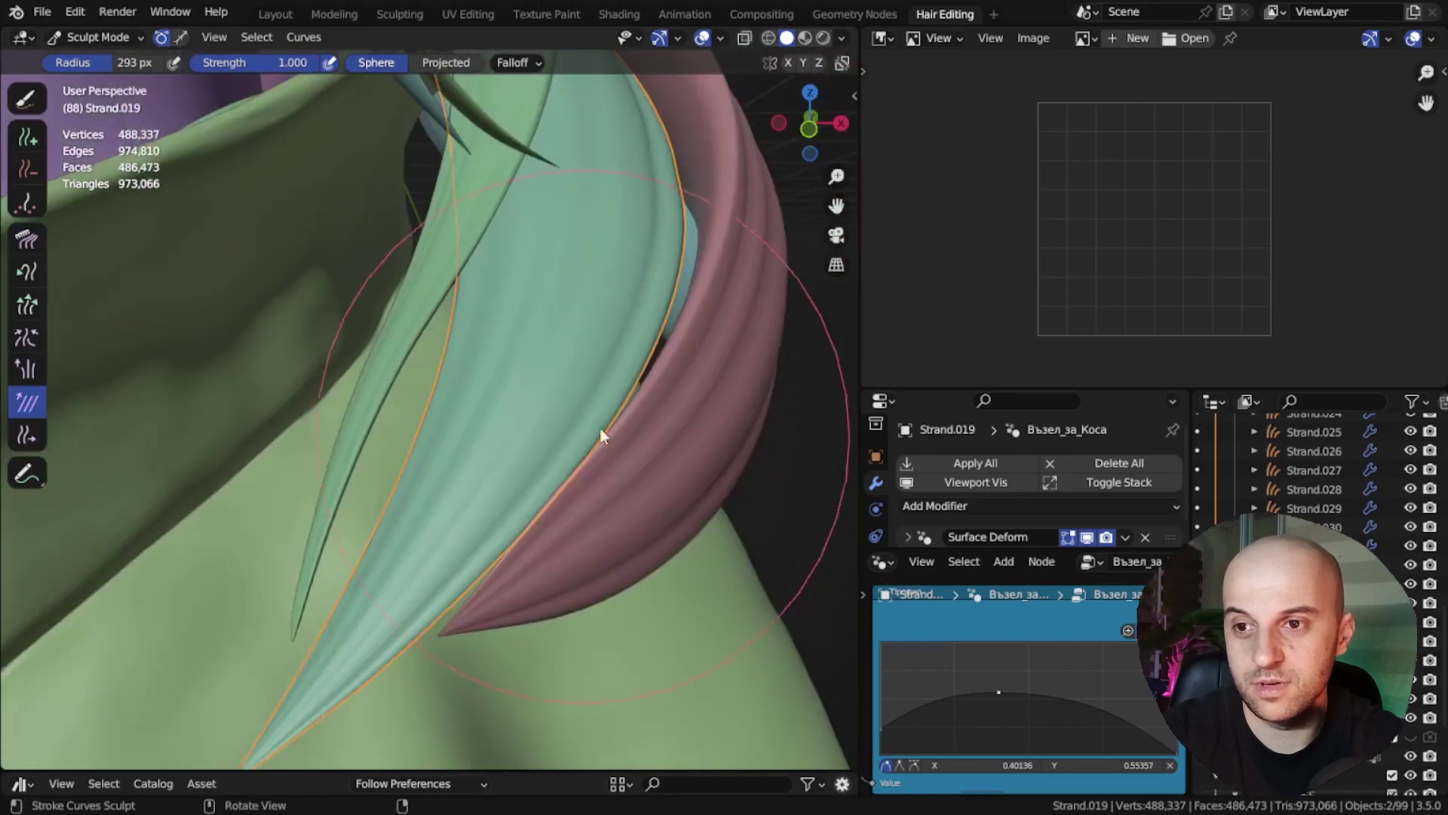
key("ctrl+Tab")
left_click(408, 400)
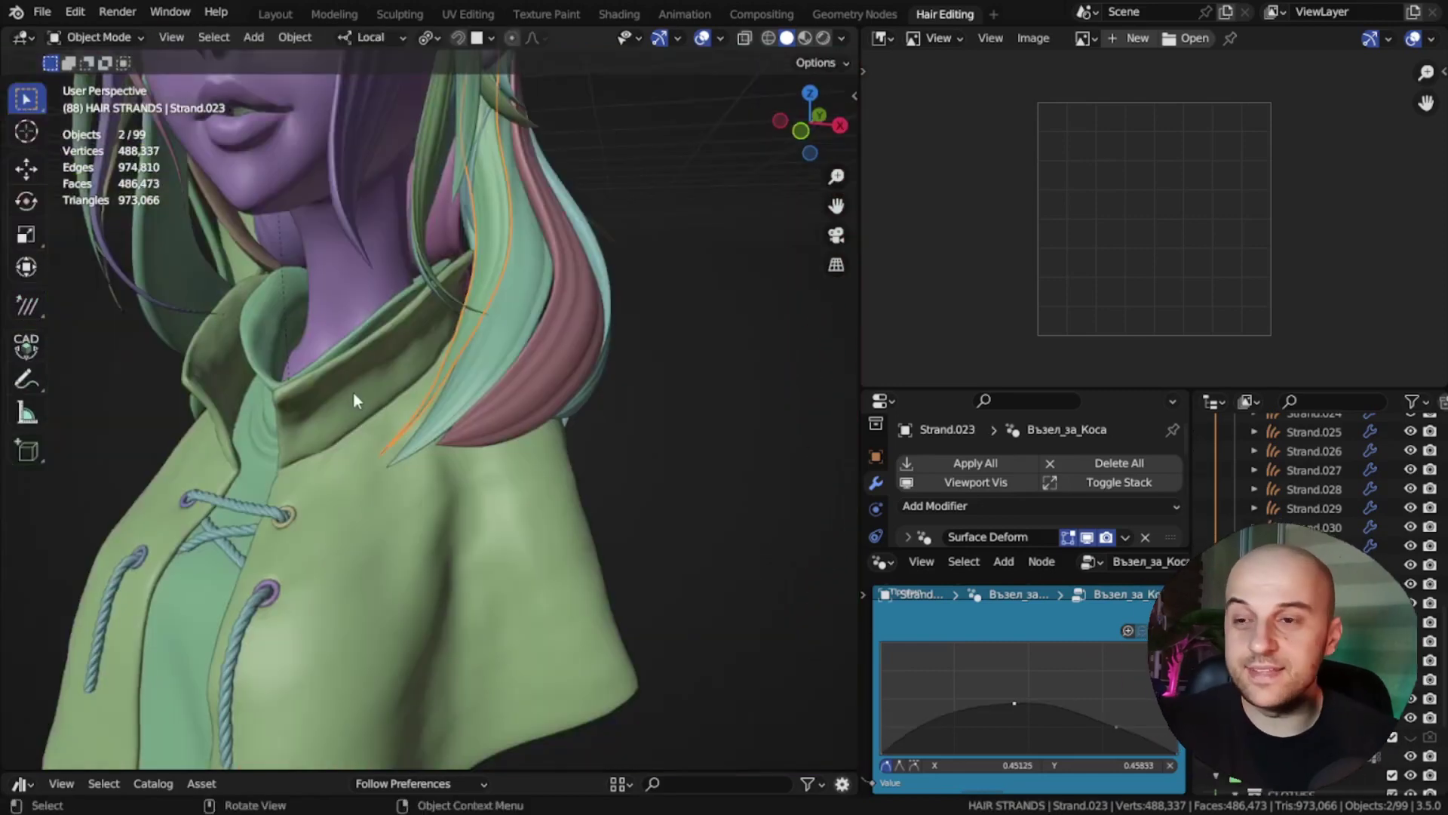
Step: Frame the character's head and shoulders and open the viewport shading options
middle_click_drag(351, 385, 469, 601, "shift")
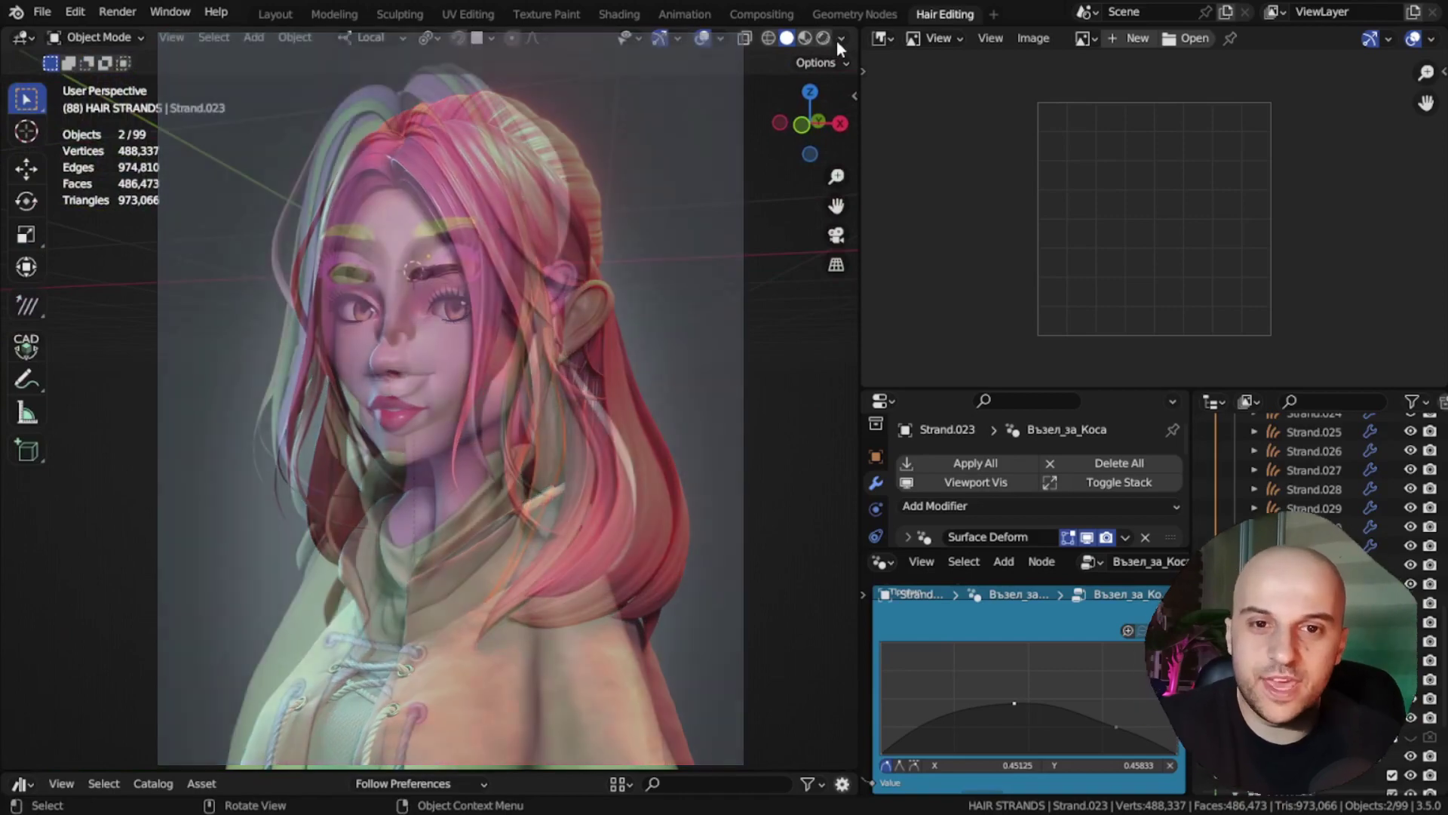
left_click(839, 40)
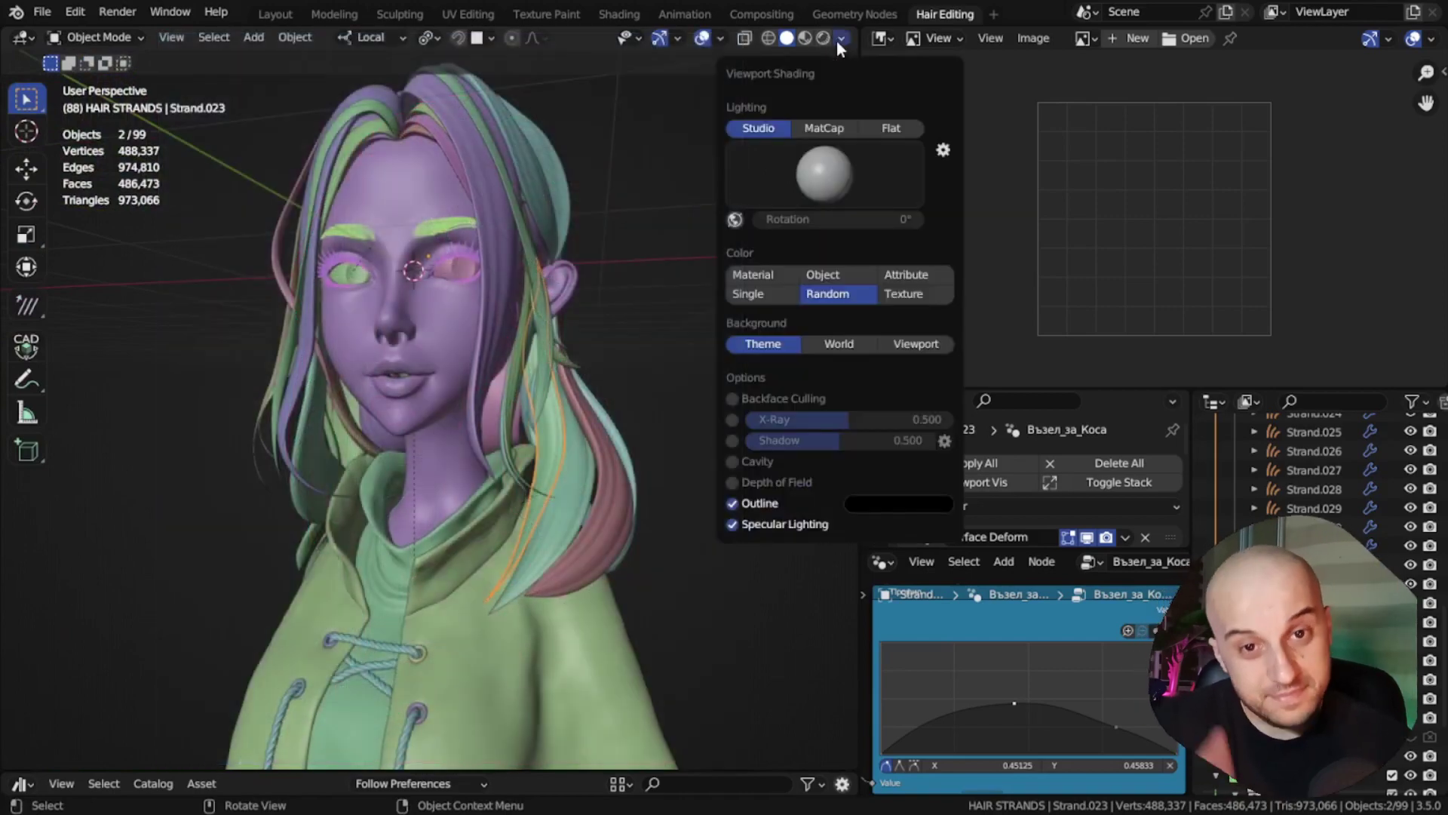